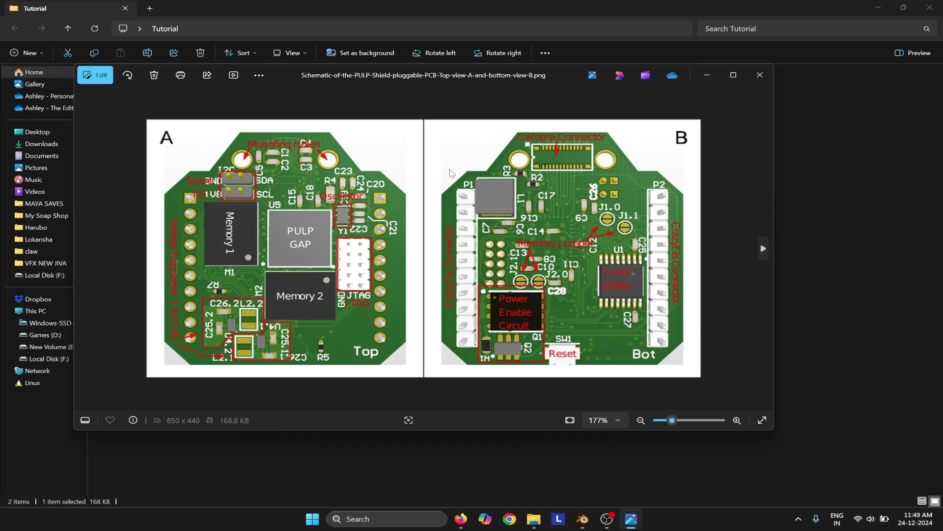
Close the PCB schematic image preview and switch to Blender.
scroll(451, 172, "down", 2)
scroll(712, 123, "up", 2)
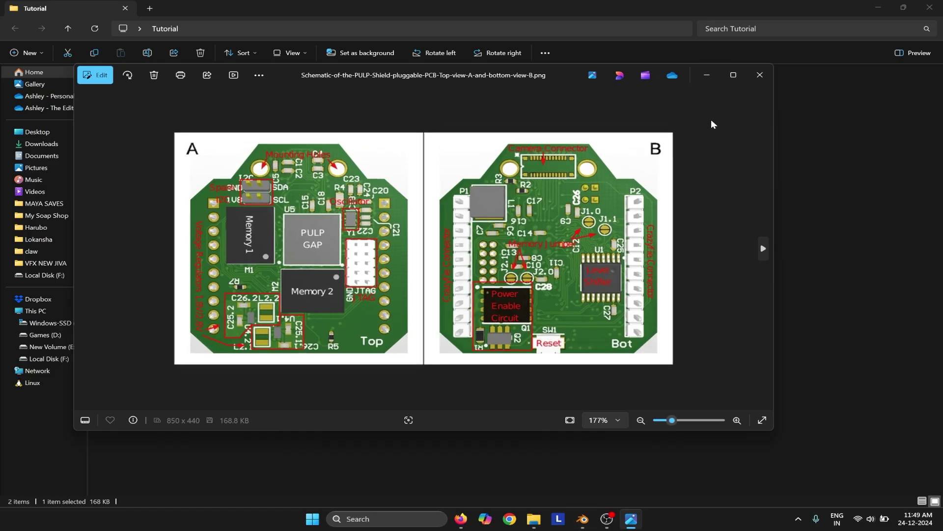
left_click(759, 75)
left_click(335, 195)
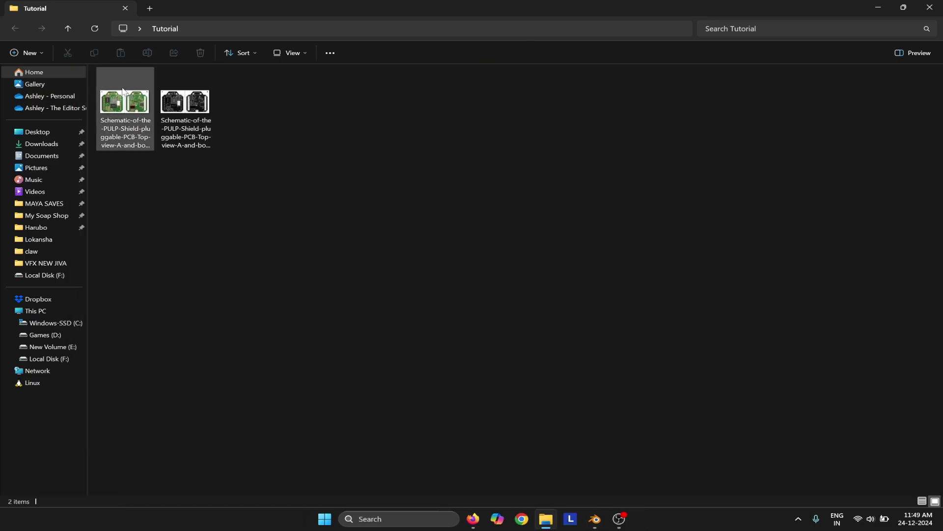
left_click(595, 519)
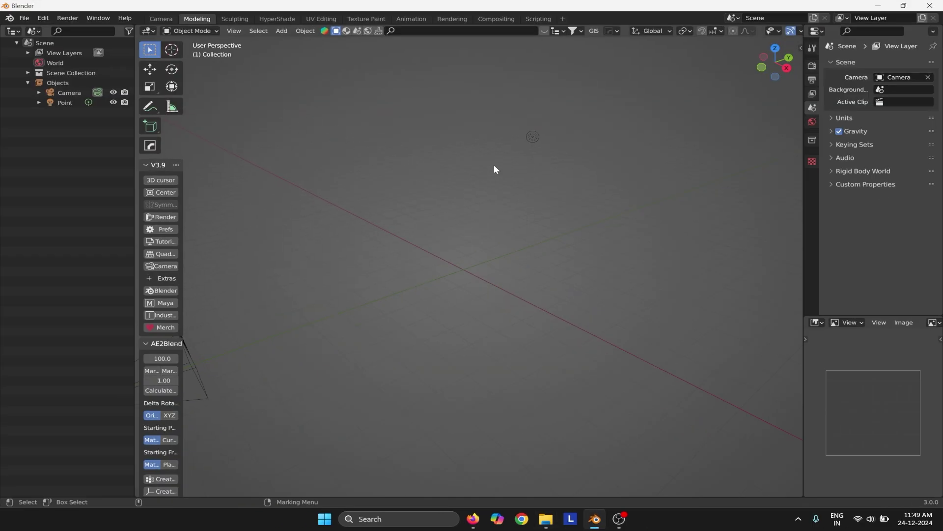
middle_click_drag(493, 170, 388, 189)
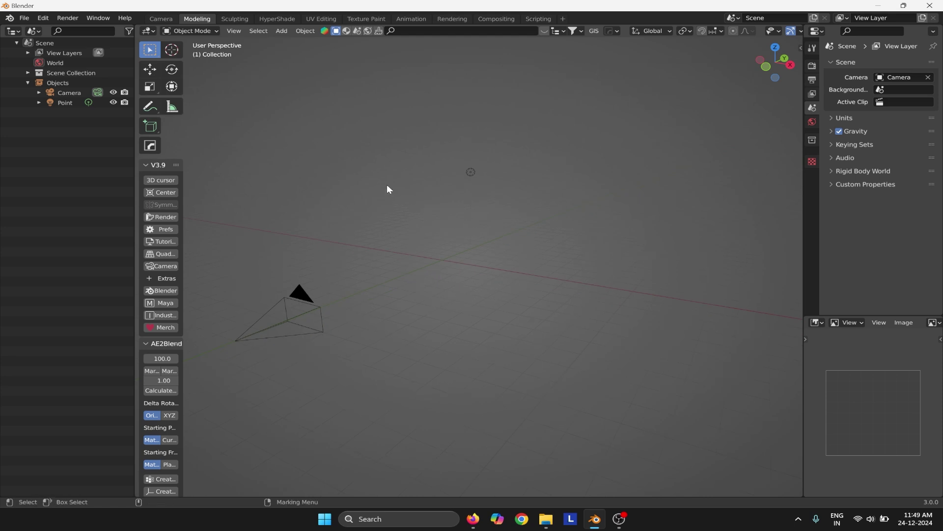
middle_click_drag(492, 350, 467, 261)
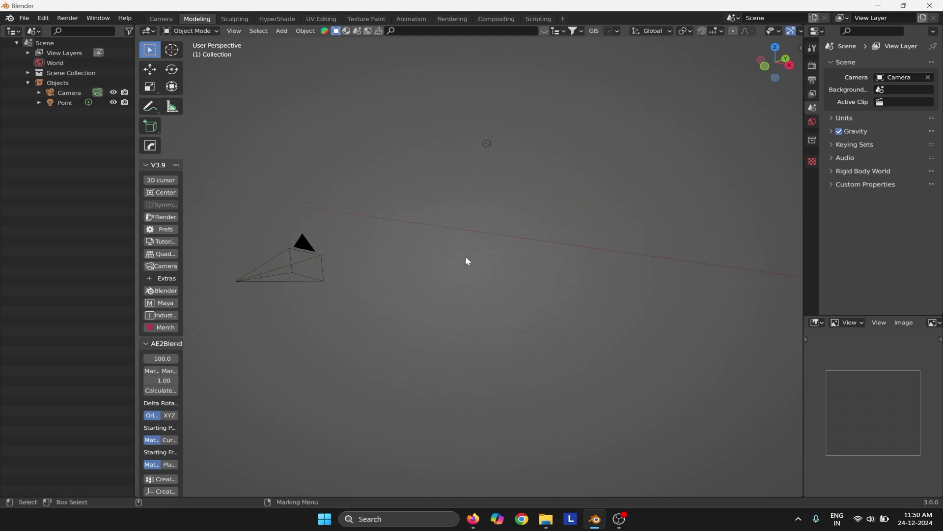
middle_click_drag(454, 199, 462, 231)
middle_click_drag(397, 204, 547, 268)
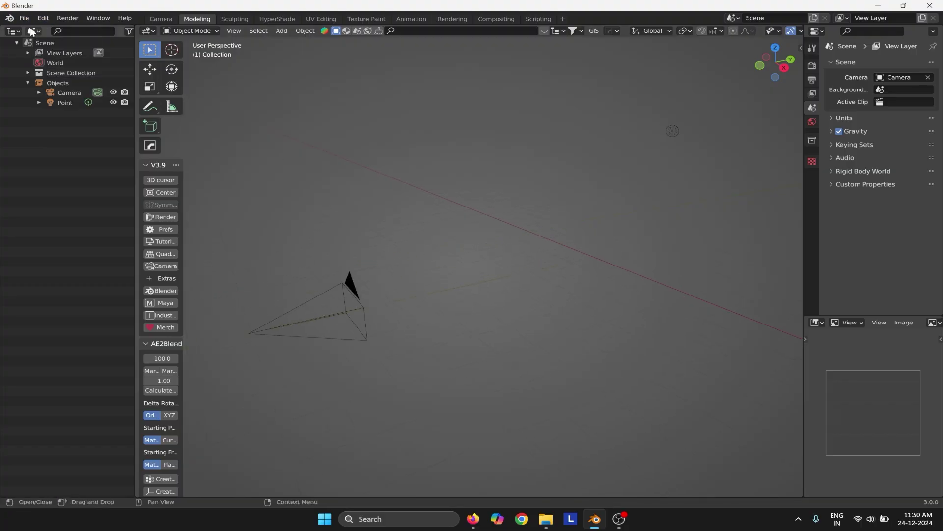
left_click(15, 18)
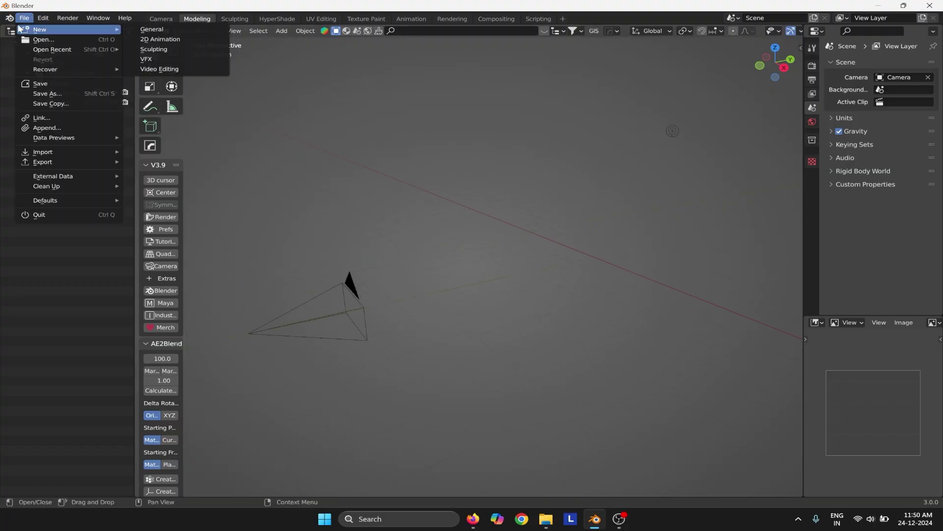
left_click(43, 39)
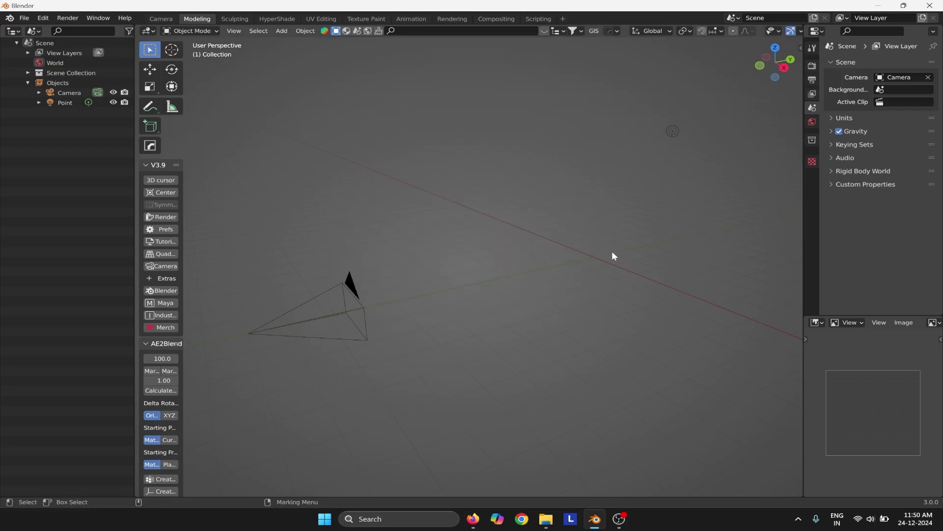
middle_click_drag(612, 250, 537, 155)
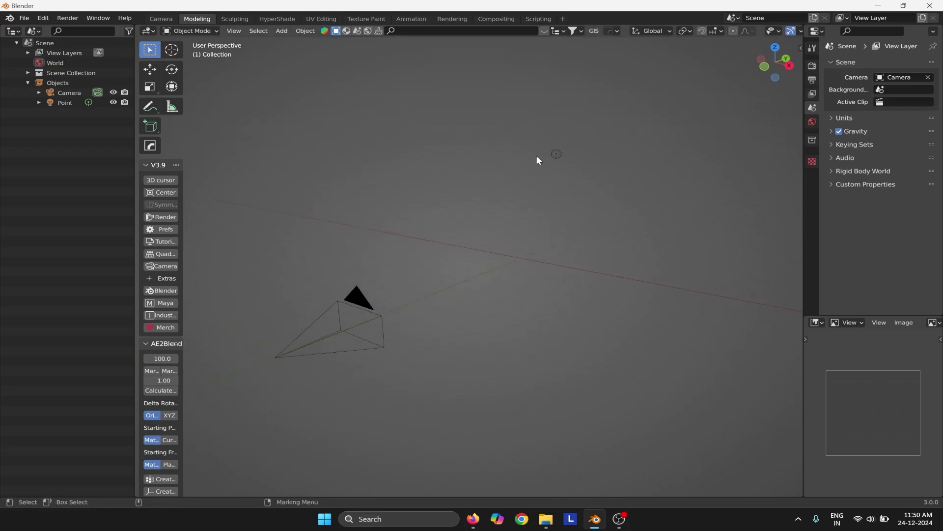
middle_click_drag(605, 257, 502, 239)
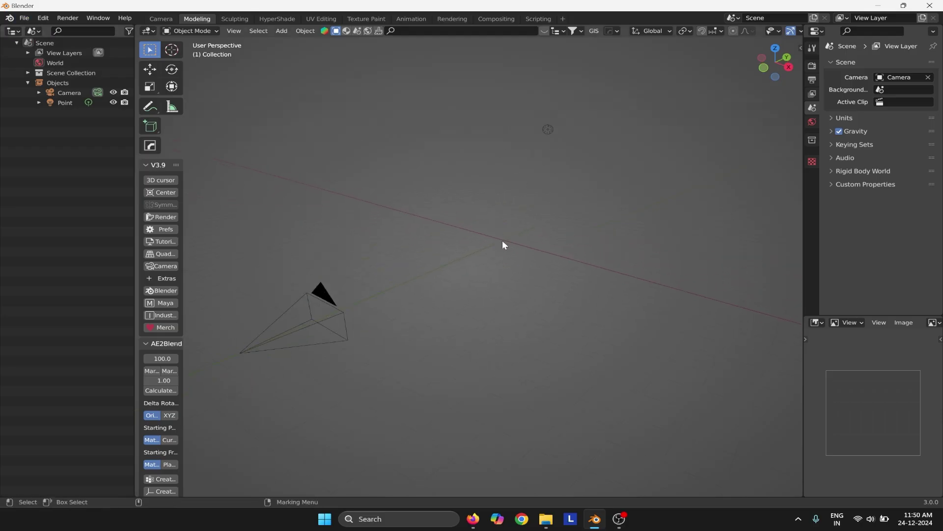
left_click(30, 17)
left_click(44, 19)
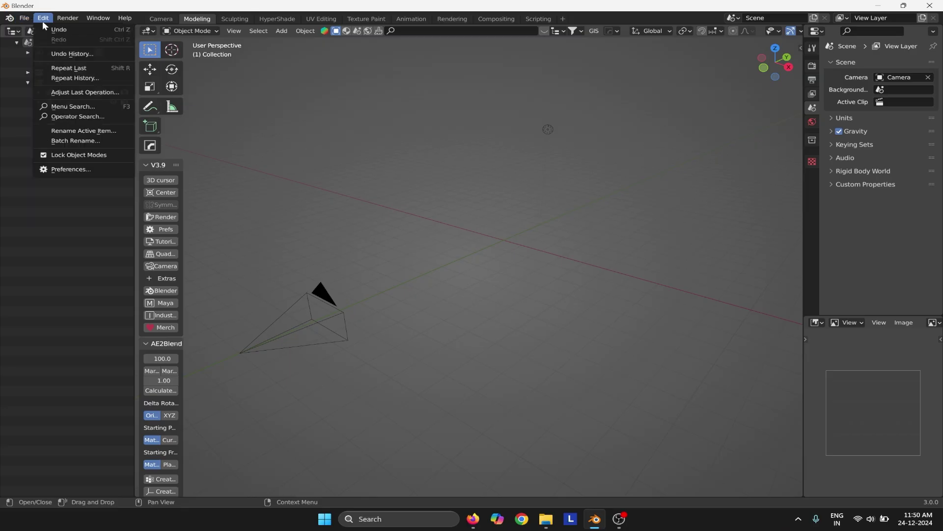
left_click(72, 171)
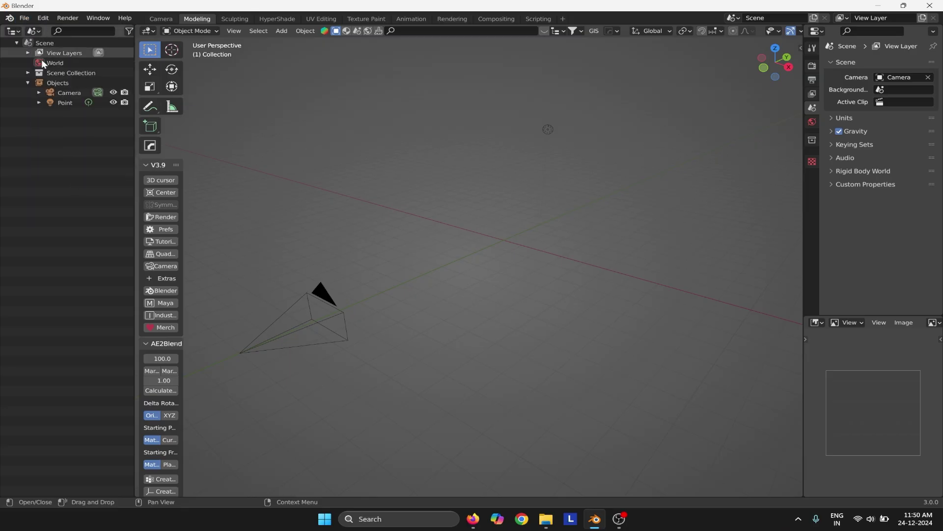
middle_click_drag(418, 292, 511, 231)
middle_click_drag(467, 310, 401, 258, "shift")
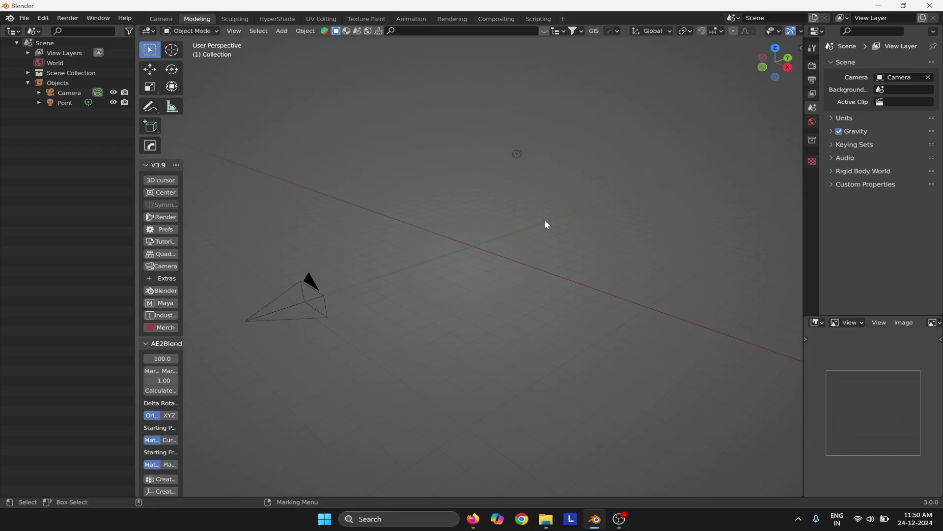
middle_click_drag(545, 223, 438, 181)
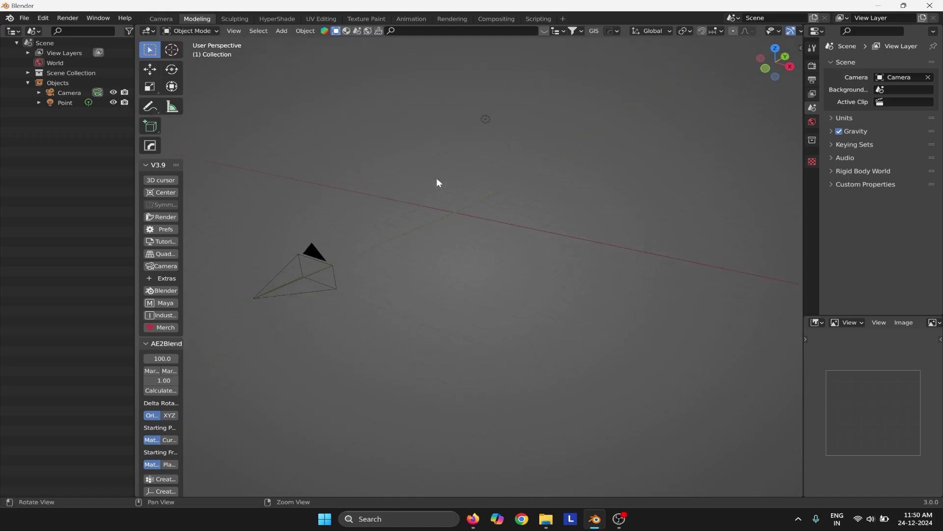
middle_click_drag(456, 219, 514, 227)
middle_click_drag(581, 237, 581, 215)
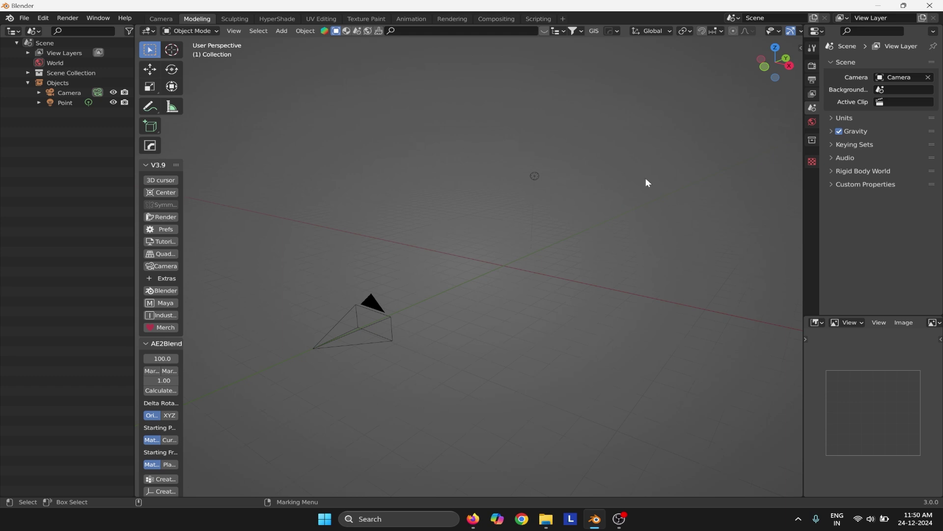
middle_click_drag(428, 160, 672, 197)
middle_click_drag(600, 200, 489, 240)
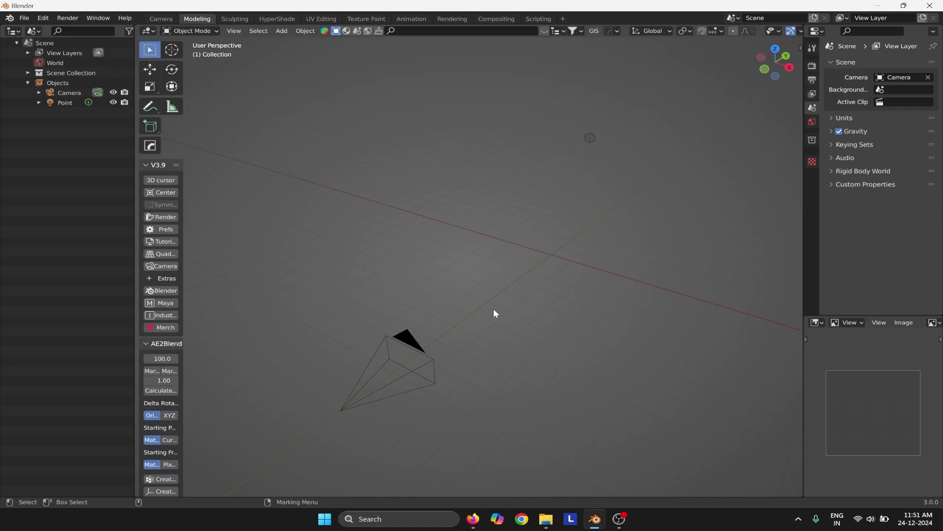
middle_click_drag(495, 313, 487, 264)
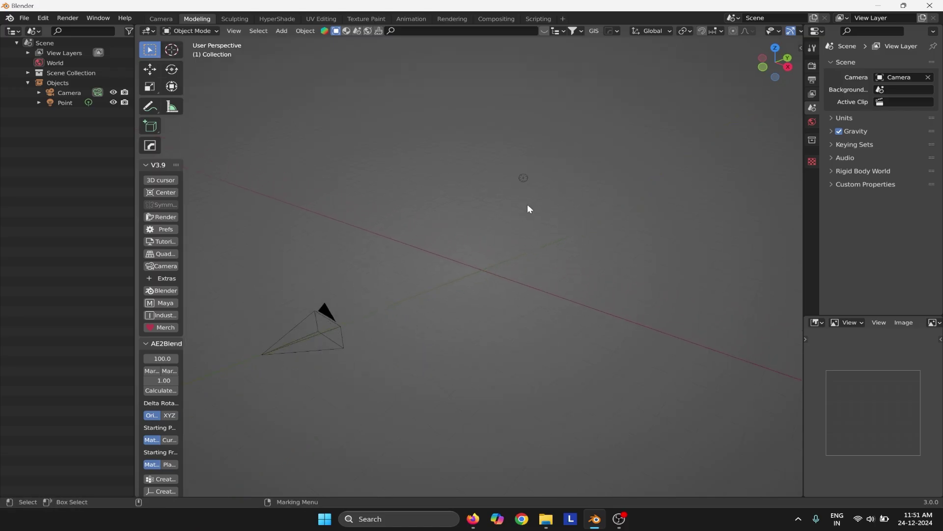
middle_click_drag(527, 204, 442, 272)
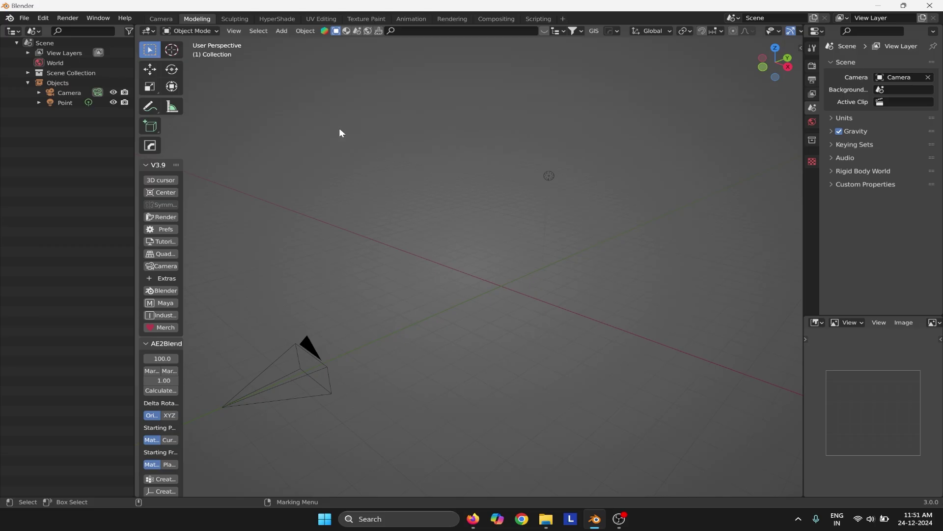
Search the add-ons in the preferences for "con", clear the search and close the preferences.
left_click(44, 18)
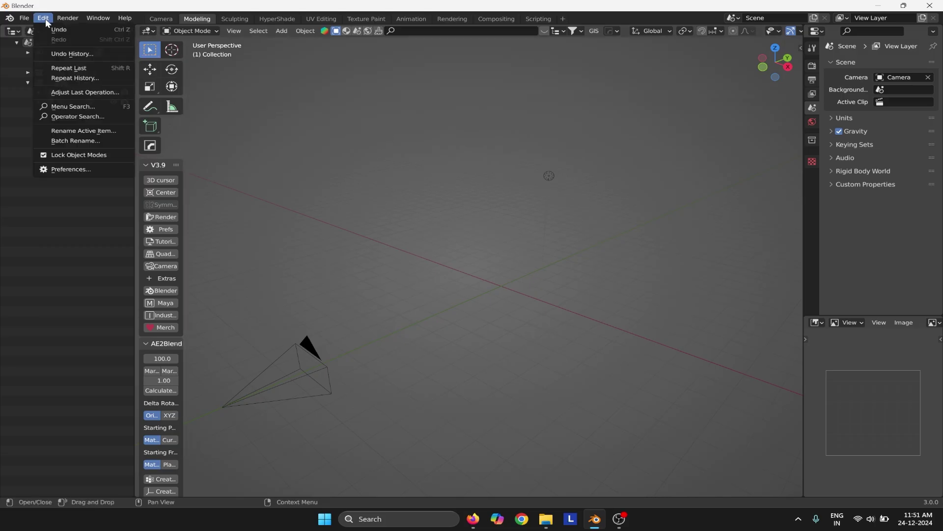
left_click(92, 170)
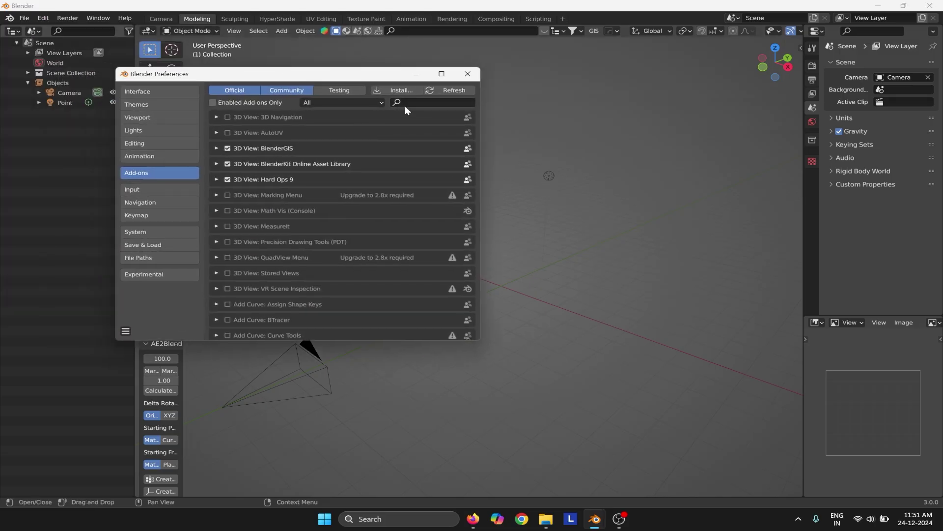
left_click(408, 104)
type("may")
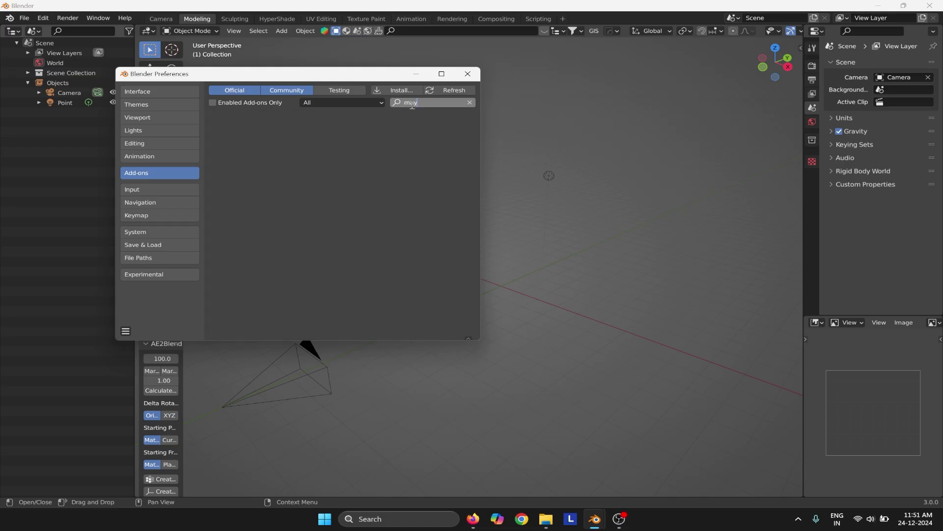
type("a")
key("BackSpace")
key("BackSpace")
key("BackSpace")
key("BackSpace")
type("conf")
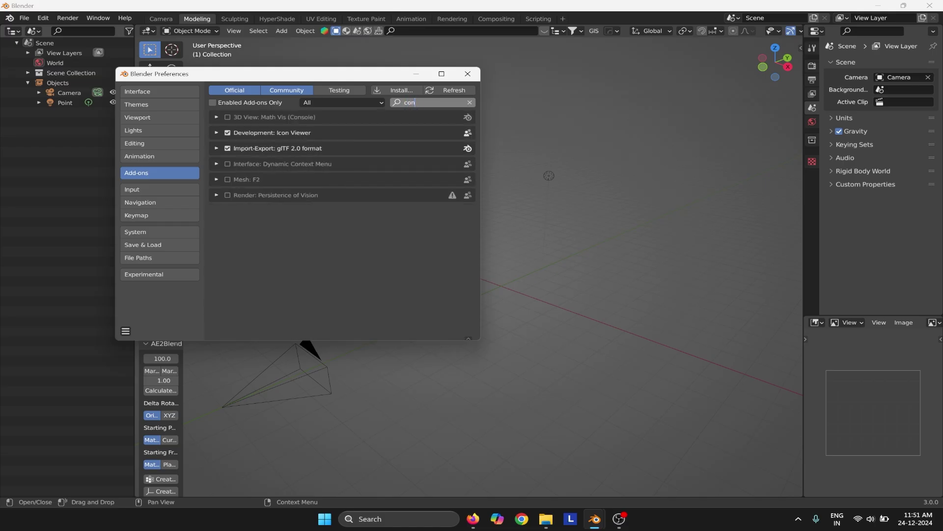
key("BackSpace")
key("BackSpace")
key("BackSpace")
key("BackSpace")
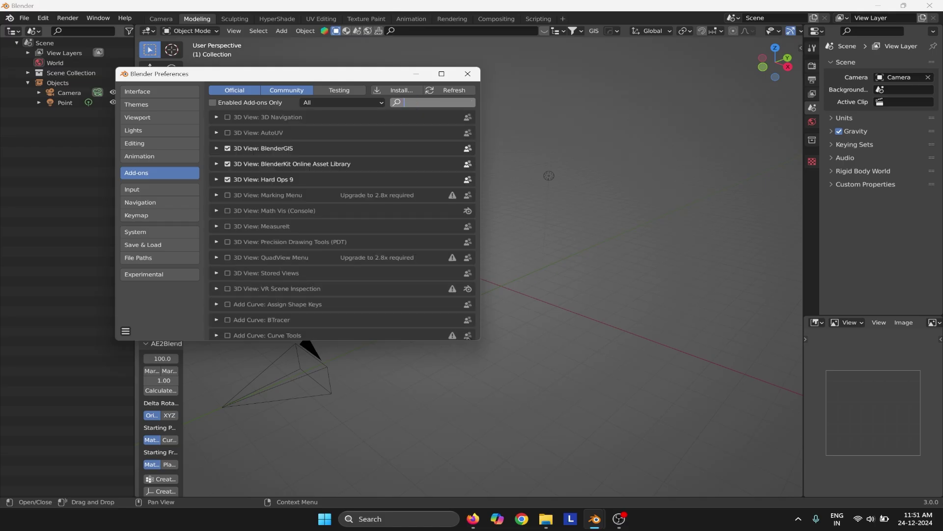
left_click(468, 74)
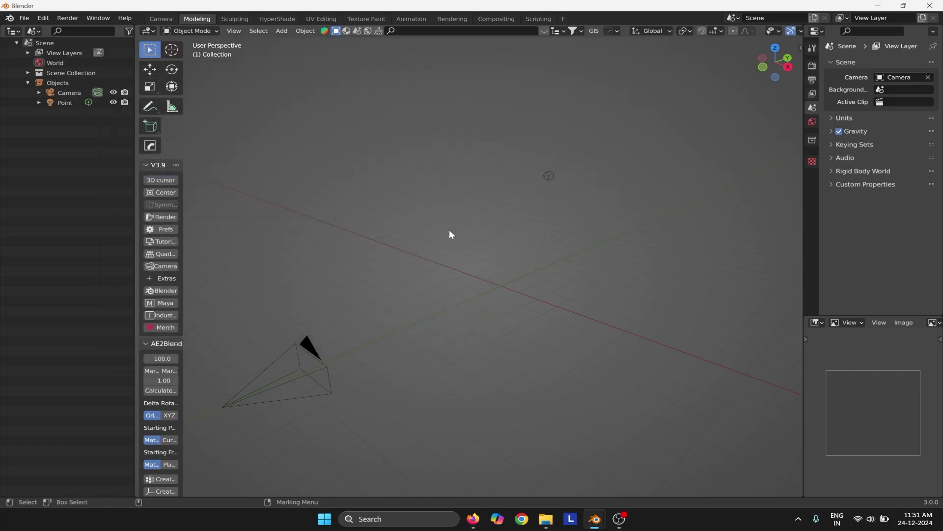
Import the coloured PULP-Shield PCB schematic image from the Desktop's Tutorial folder as an image plane.
middle_click_drag(449, 229, 570, 191)
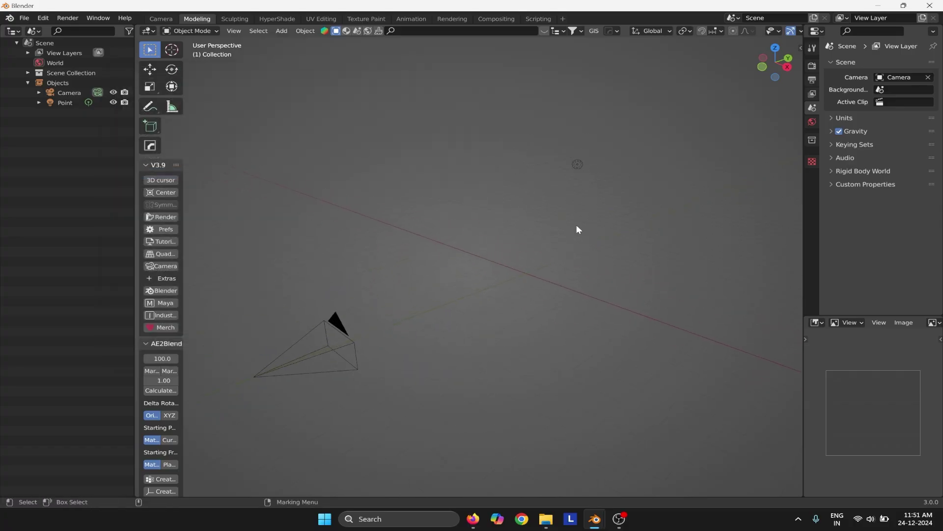
middle_click_drag(577, 230, 429, 175)
middle_click_drag(482, 200, 504, 215)
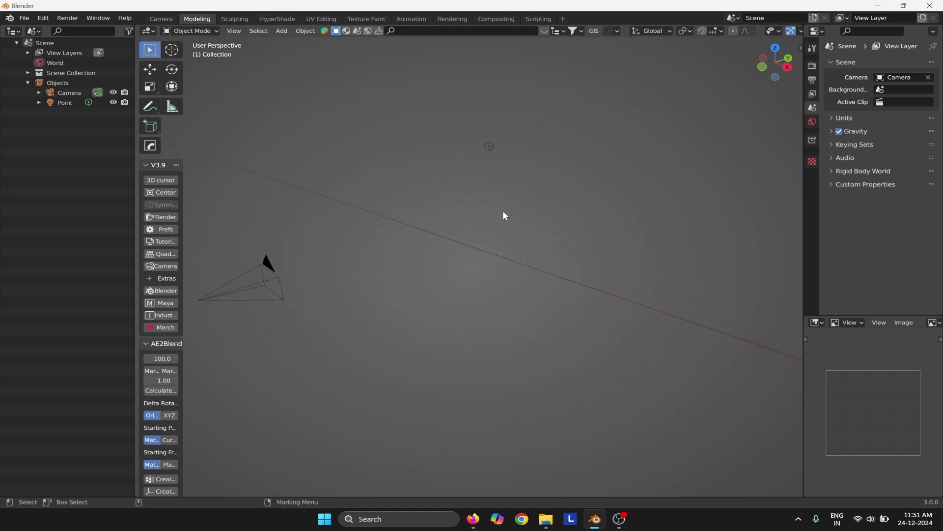
left_click(282, 31)
mouse_move(331, 152)
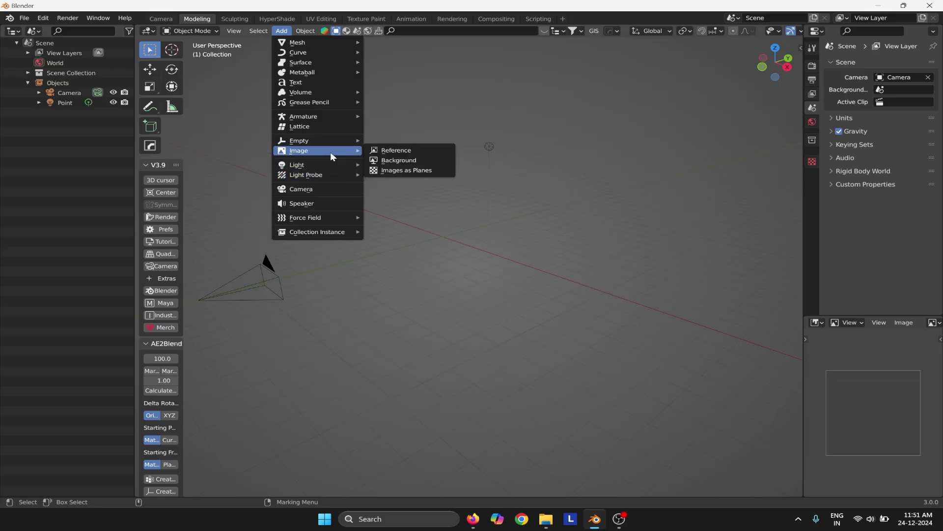
left_click(397, 171)
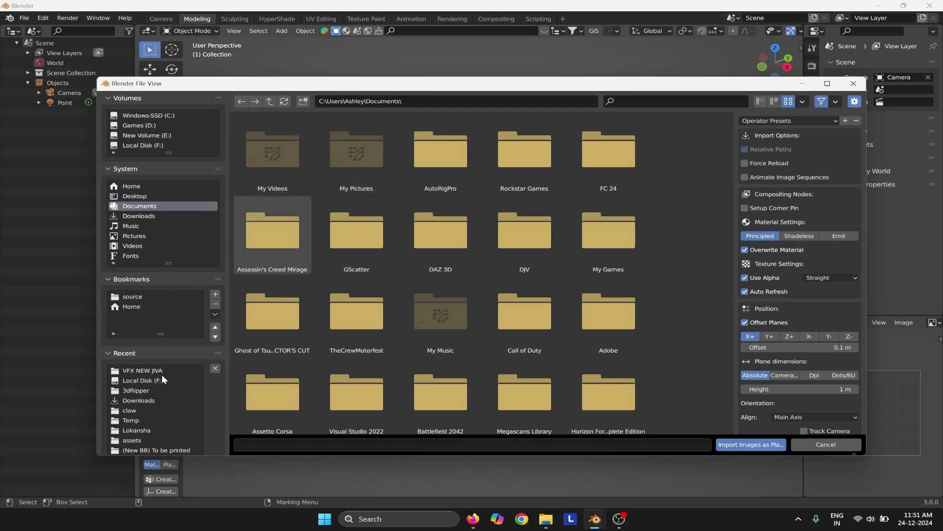
left_click(133, 195)
double_click(282, 149)
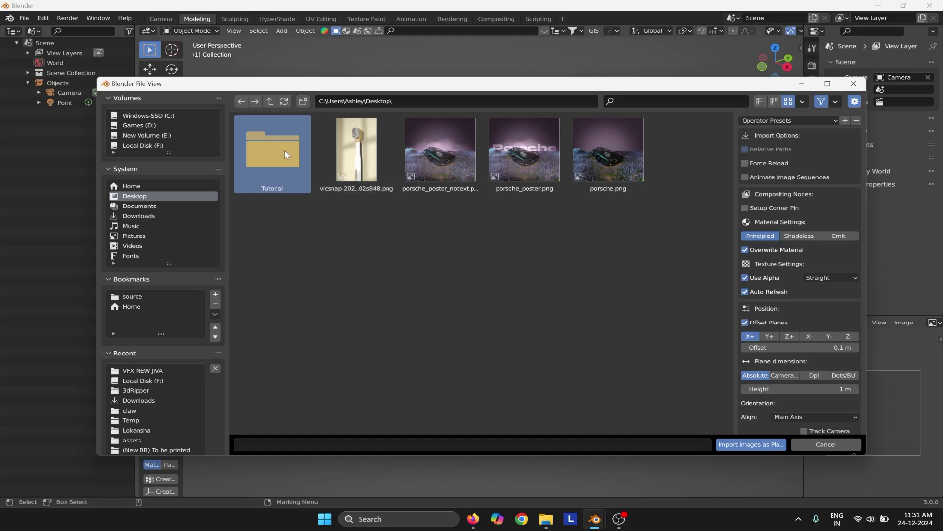
double_click(377, 164)
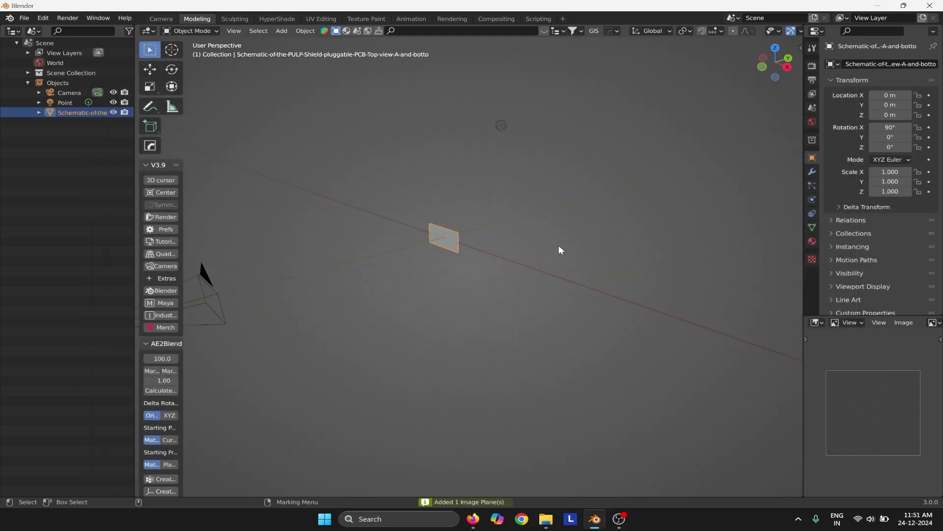
Isolate the image plane in local view and rotate it about X to about 0° so it lies flat.
key("KP_Divide")
scroll(491, 246, "down", 3)
left_click_drag(542, 237, 521, 320, "alt")
key("e")
right_click(498, 237)
left_click(614, 240)
left_click_drag(548, 280, 522, 273, "alt")
Set the viewport shading to Material Preview and view the PCB image plane from the top.
key("z")
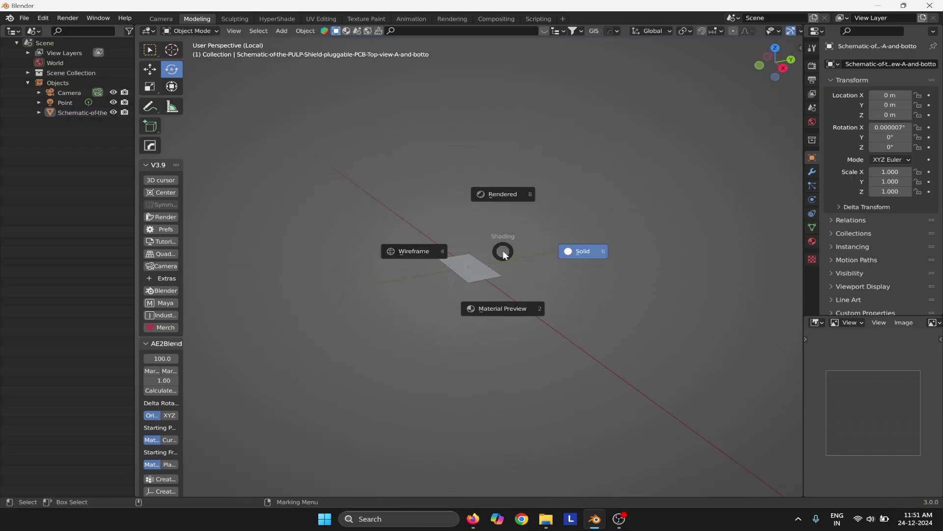
left_click(521, 375)
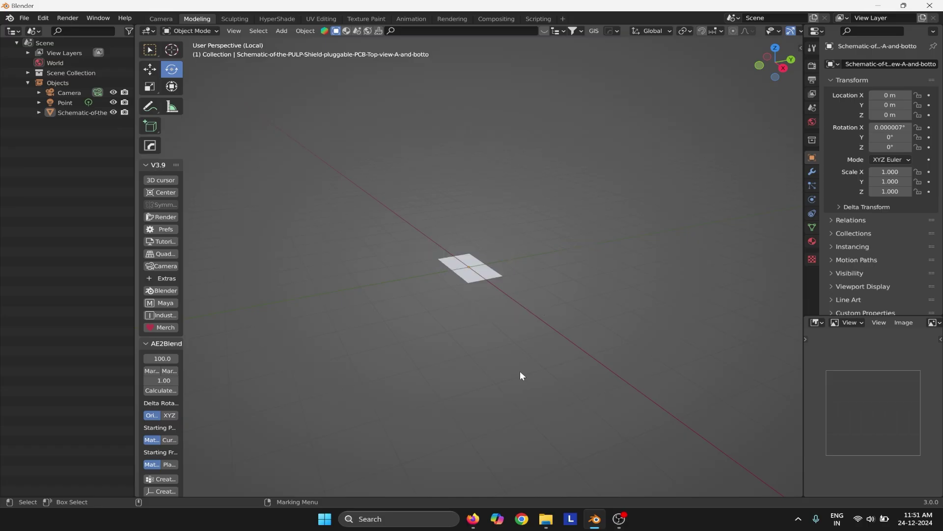
scroll(520, 370, "down", 5)
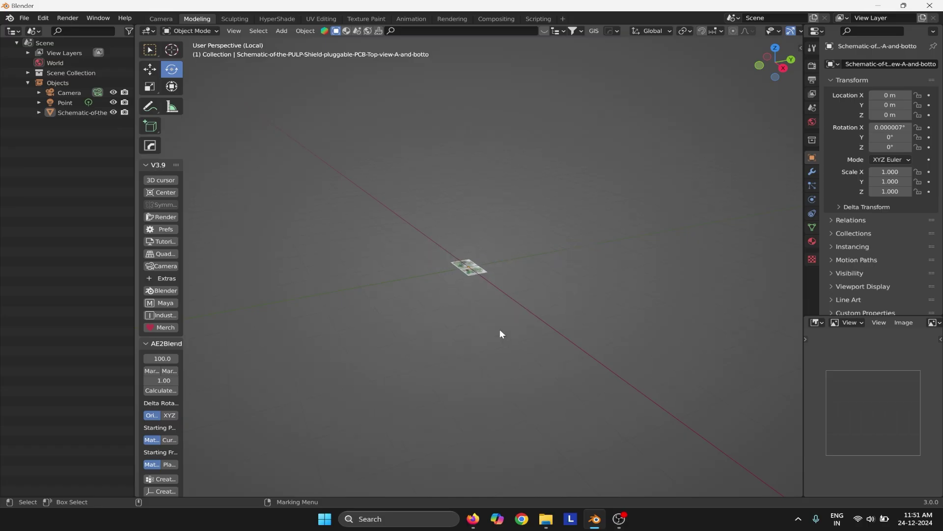
key("grave")
left_click(494, 206)
scroll(509, 260, "up", 10)
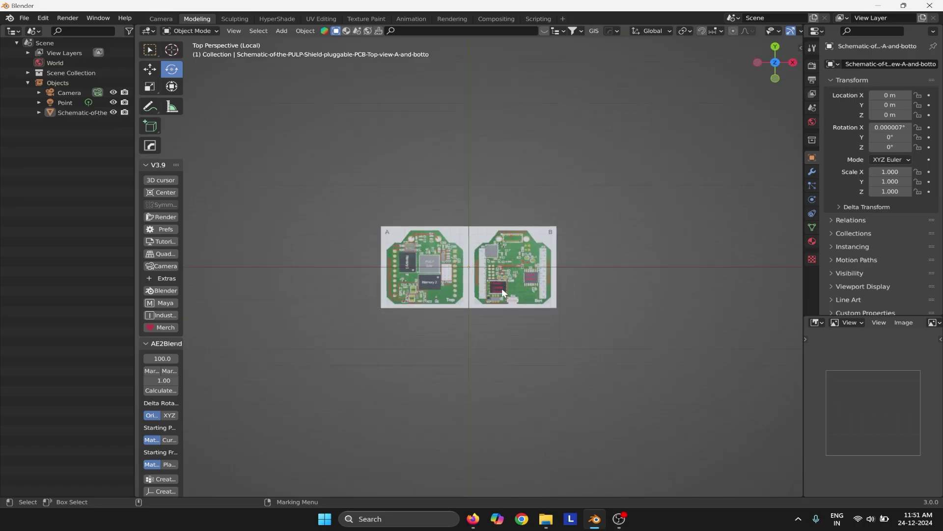
middle_click_drag(461, 179, 486, 181, "alt")
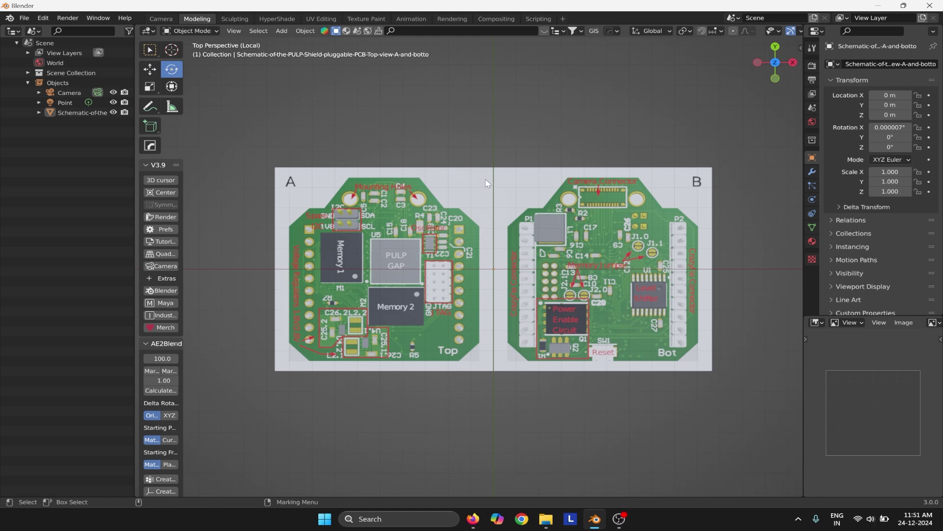
Move the PCB image plane along X to about 0.492 m so board A sits at the scene origin.
scroll(572, 253, "down", 3)
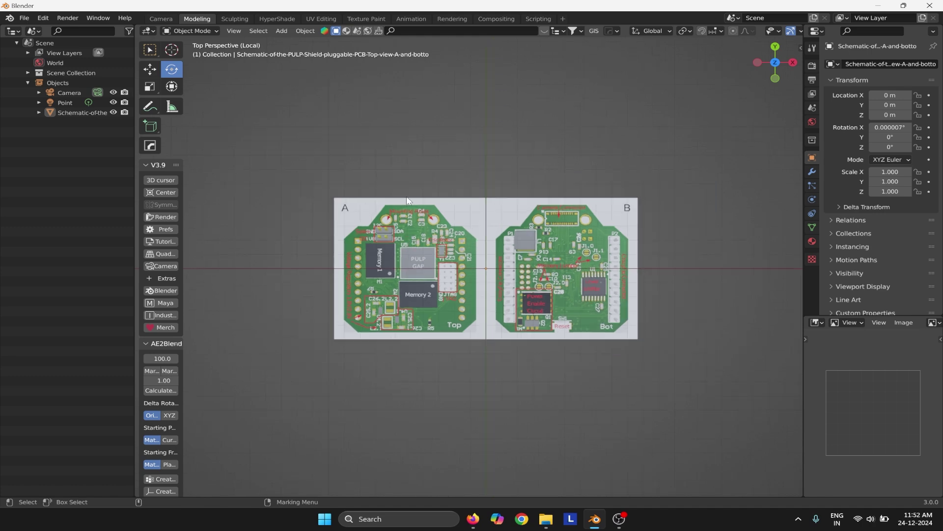
left_click(516, 281)
key("w")
left_click_drag(517, 269, 601, 273)
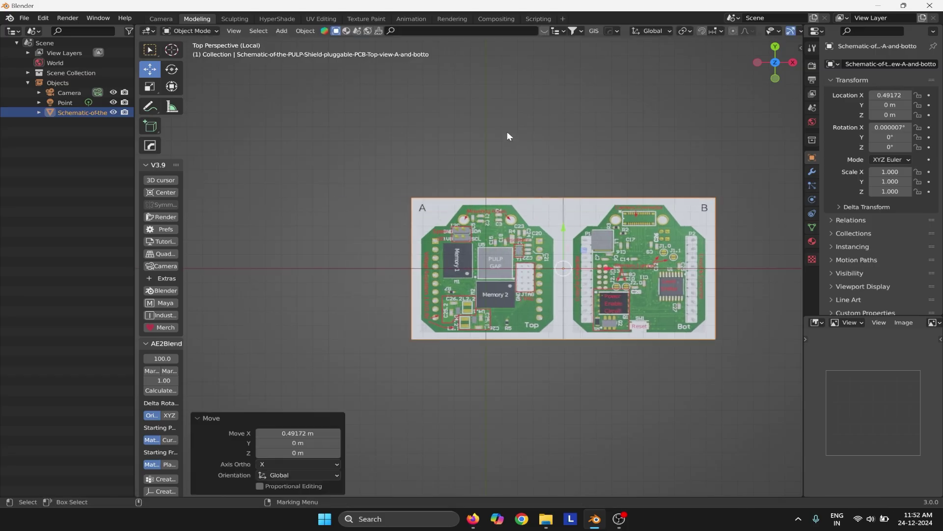
left_click(507, 131)
Delete the camera and the point light from the scene.
scroll(555, 148, "down", 2)
middle_click_drag(540, 162, 489, 237)
scroll(507, 256, "up", 5)
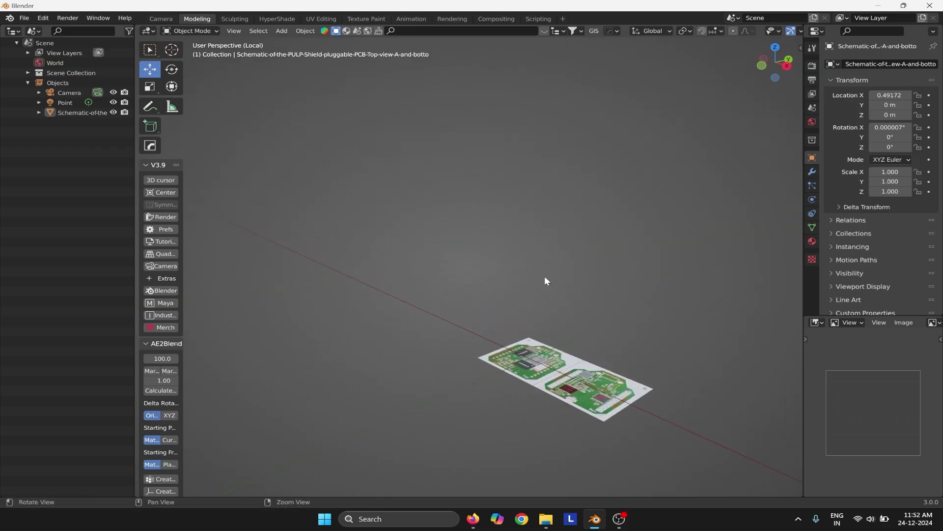
middle_click_drag(544, 276, 519, 261, "shift")
scroll(511, 264, "down", 4)
left_click(64, 93)
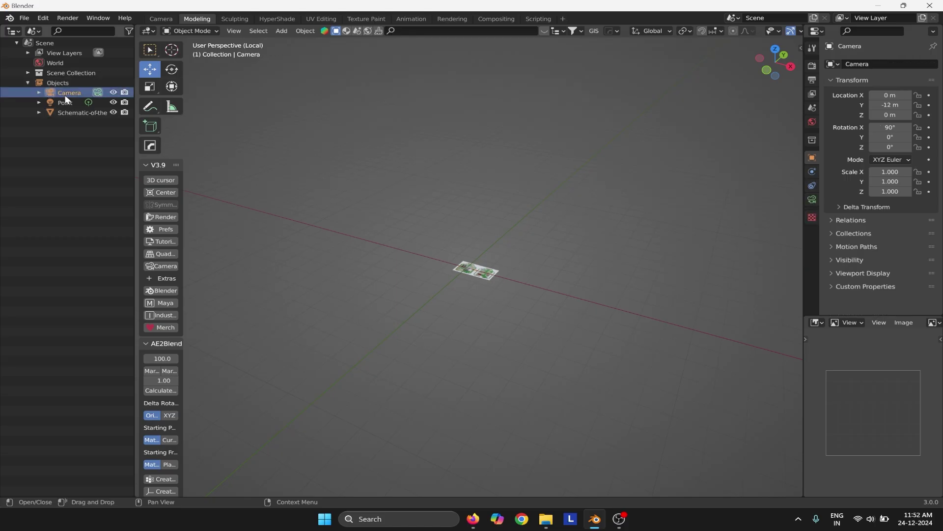
left_click(62, 102, "shift")
right_click(62, 102)
left_click(58, 137)
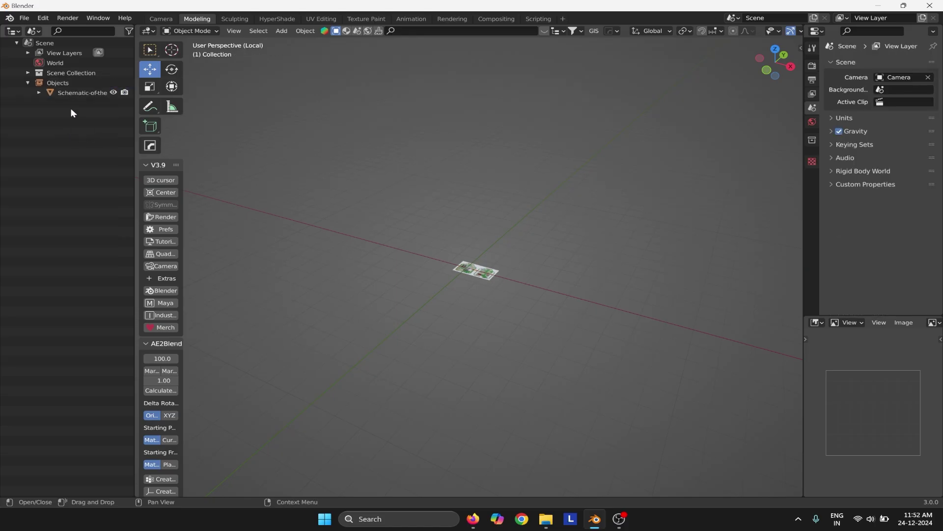
View the PCB image plane from the top at a close zoom.
scroll(502, 261, "up", 5)
key("KP_7")
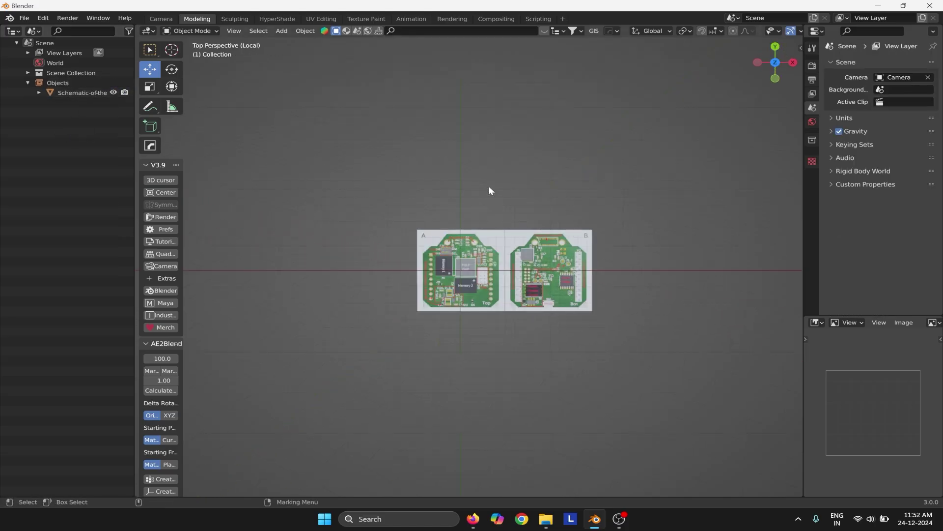
scroll(489, 186, "up", 5)
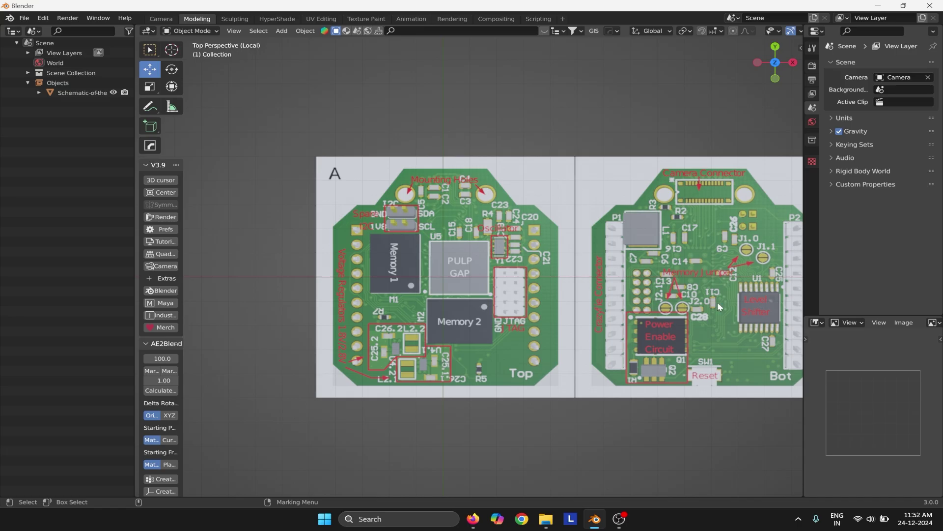
scroll(467, 246, "down", 1)
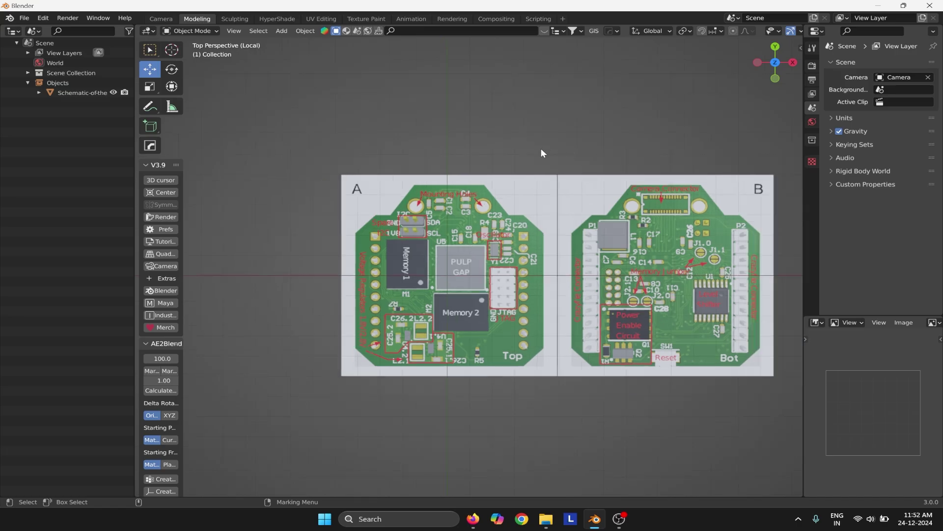
left_click(282, 31)
mouse_move(298, 43)
left_click(285, 32)
left_click(282, 31)
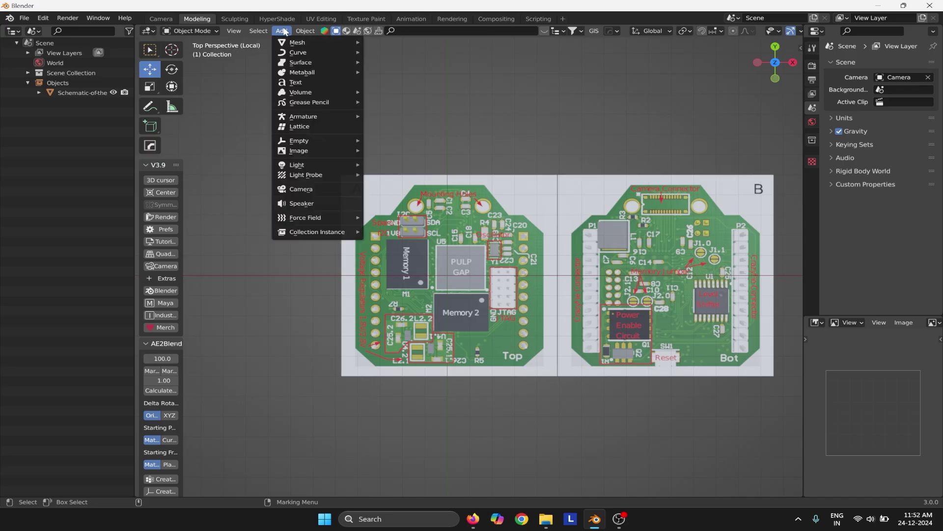
mouse_move(301, 42)
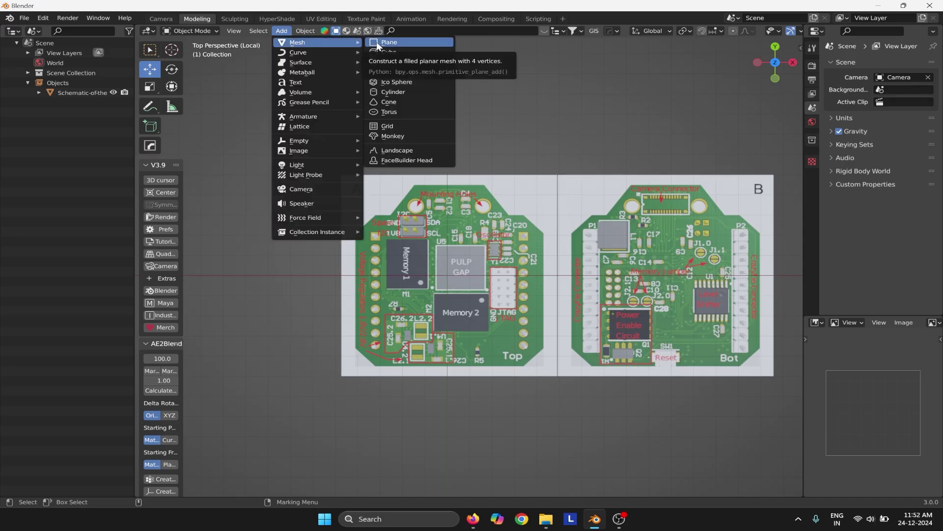
left_click(282, 31)
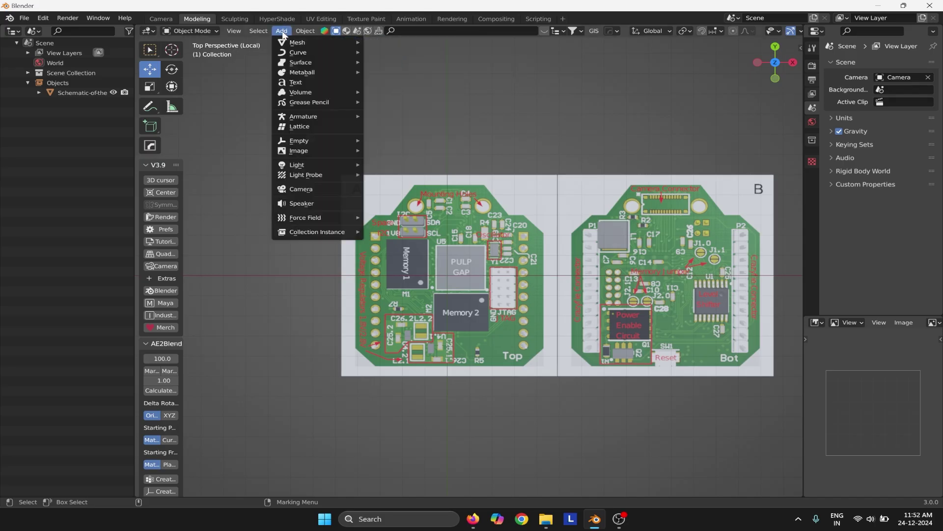
mouse_move(300, 43)
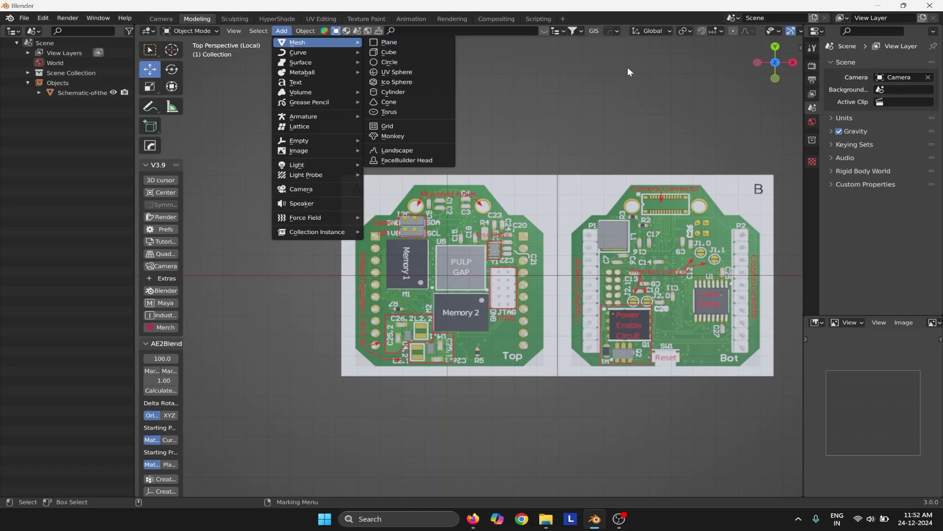
scroll(483, 293, "down", 2)
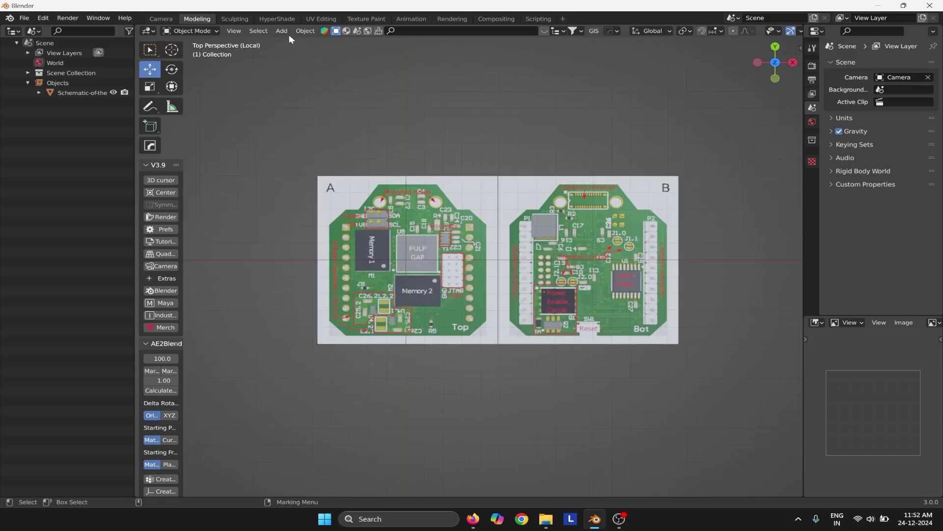
scroll(555, 236, "down", 1)
middle_click_drag(444, 198, 453, 227, "shift")
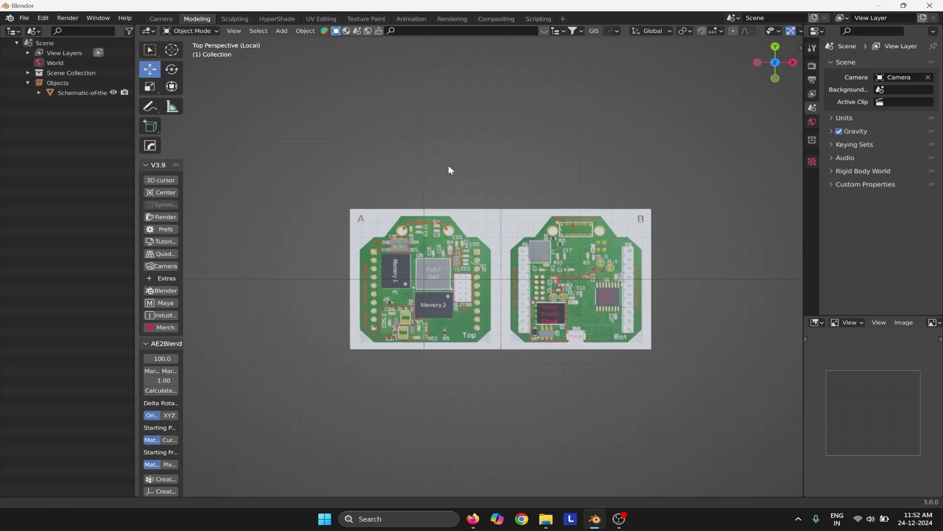
scroll(412, 140, "up", 2)
left_click(282, 30)
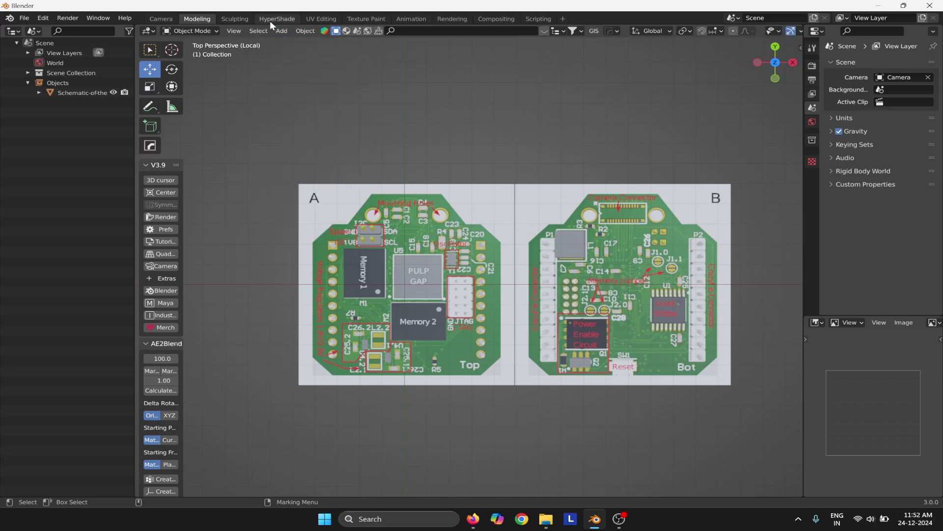
left_click(284, 31)
mouse_move(313, 45)
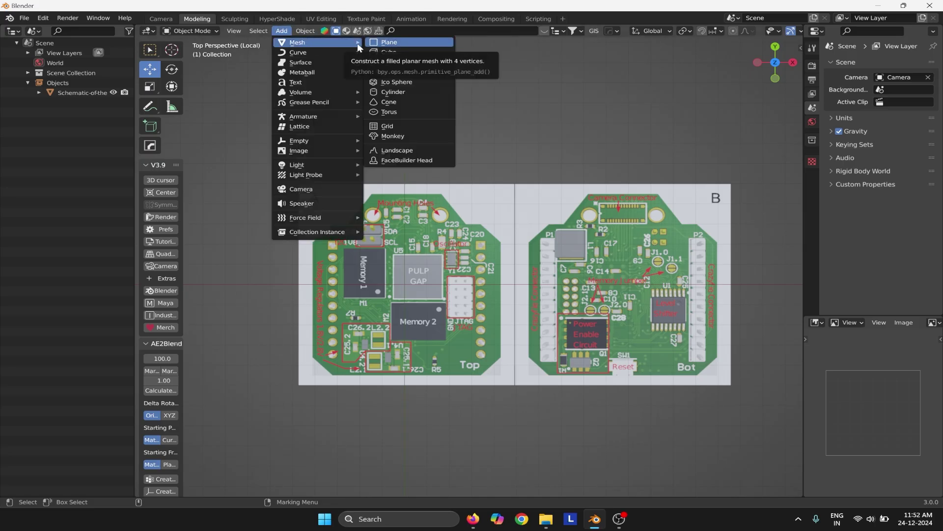
scroll(625, 123, "down", 3)
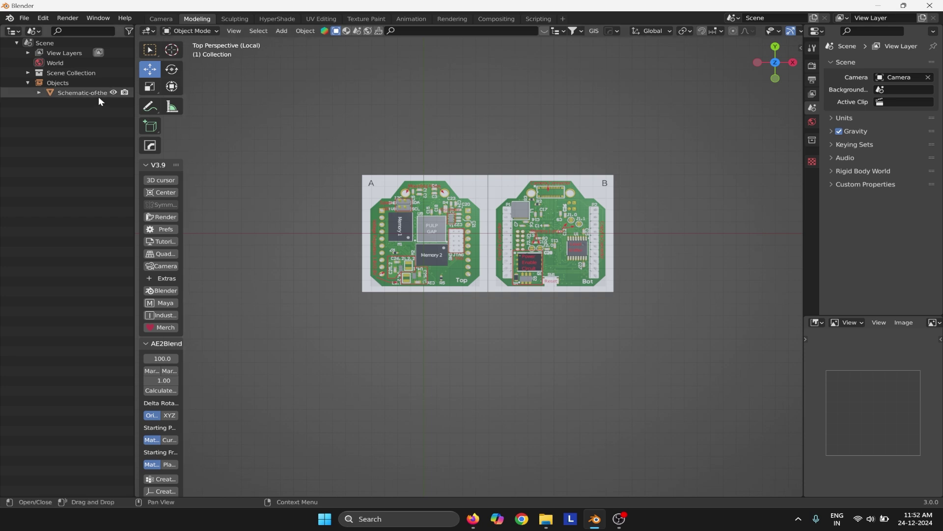
Add a mesh plane and scale it uniformly to 0.357 over board A.
scroll(321, 95, "up", 2)
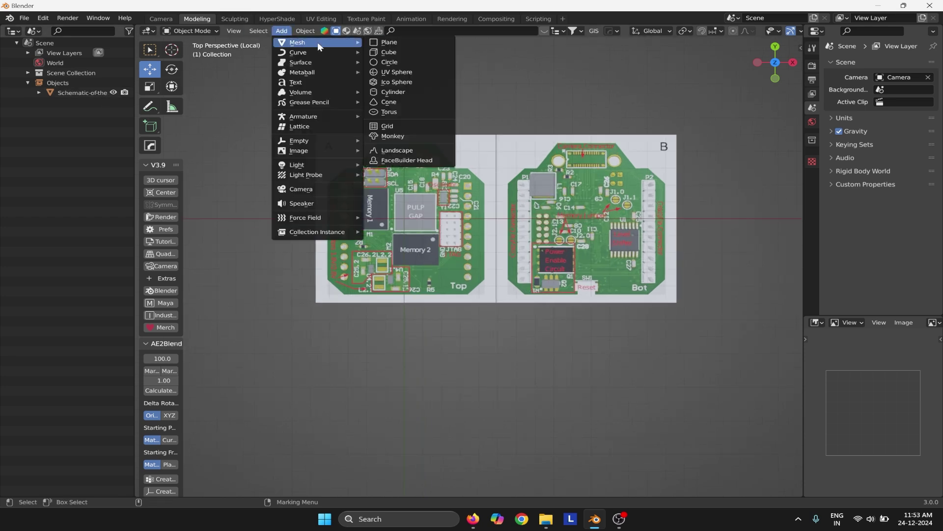
left_click(401, 43)
left_click_drag(448, 261, 426, 260)
key("r")
Position the new plane over board A at about X 0.016 m and Y -0.063 m.
key("w")
left_click_drag(419, 215, 419, 235)
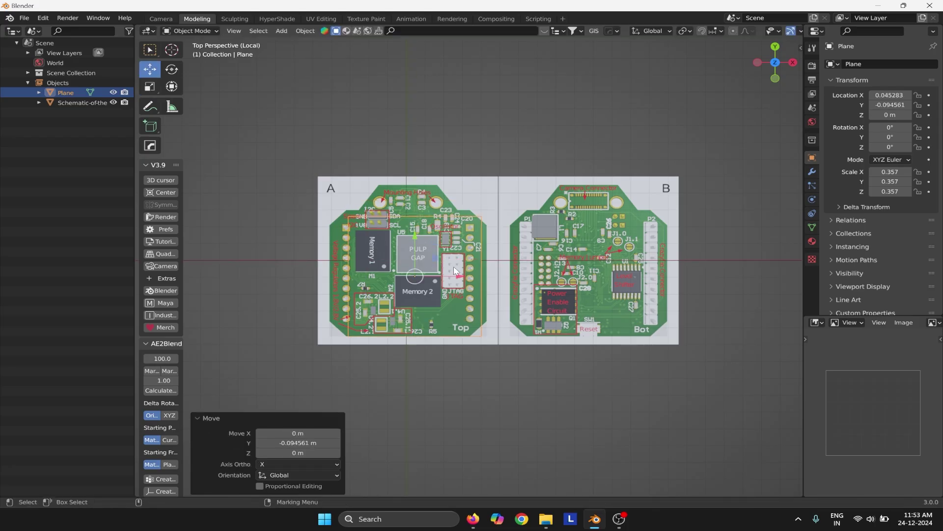
left_click_drag(456, 273, 443, 274)
left_click_drag(403, 237, 409, 230)
key("grave")
left_click(408, 230)
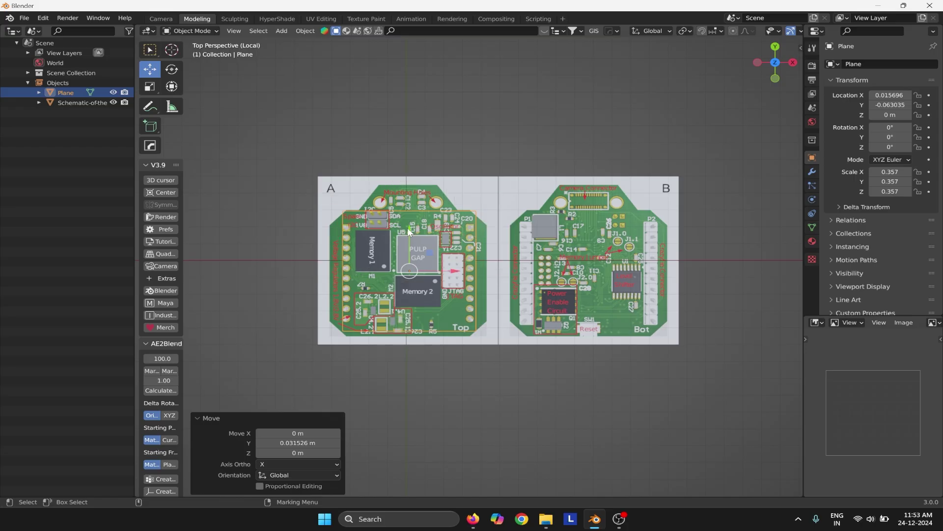
Raise the plane to about Z 0.0014 m above the image and shift it to about X 0.008 m.
middle_click_drag(519, 142, 500, 214)
left_click_drag(500, 211, 496, 229, "alt")
left_click_drag(497, 227, 593, 273, "alt")
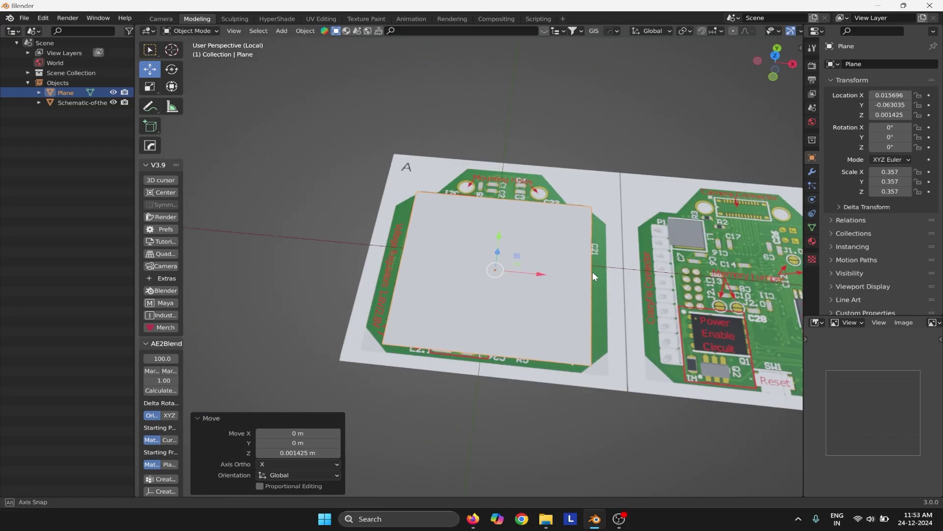
left_click(600, 146)
left_click_drag(600, 146, 590, 167, "alt")
left_click(574, 250)
left_click_drag(592, 223, 584, 235, "alt")
scroll(585, 236, "up", 1)
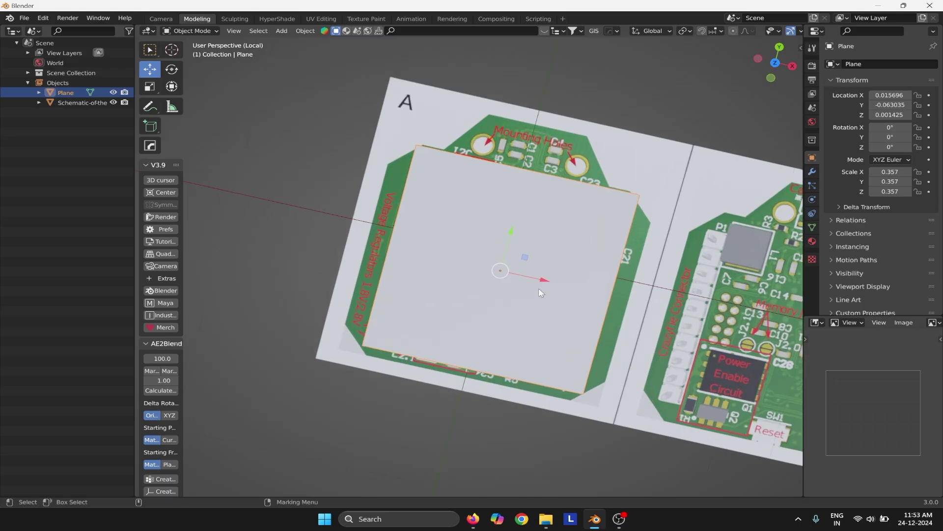
left_click_drag(535, 277, 433, 208)
Put the plane into Edit Mode with edge selection.
right_click(470, 219)
left_click(471, 216)
scroll(429, 212, "up", 1)
right_click(416, 230)
left_click(355, 197)
left_click(357, 235)
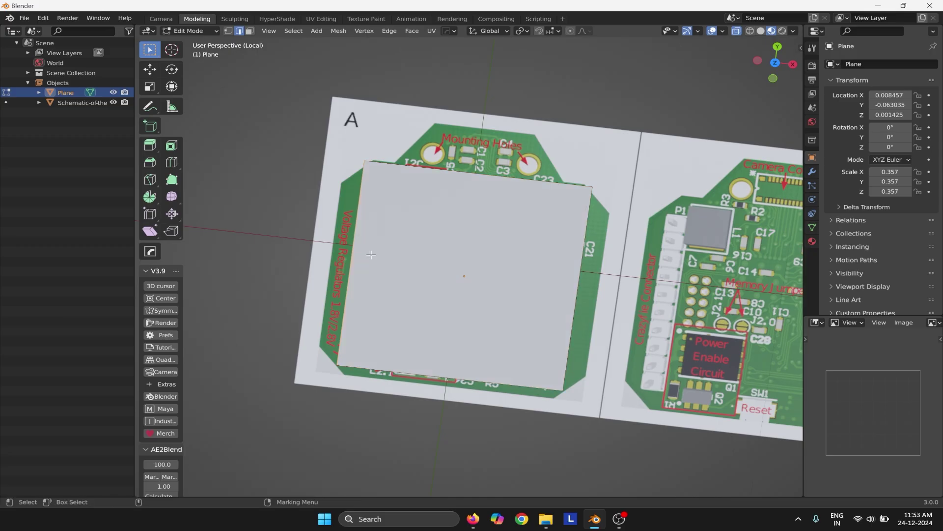
Move the plane's lower edge outward along Y to match the bottom outline of board A.
scroll(373, 236, "down", 1)
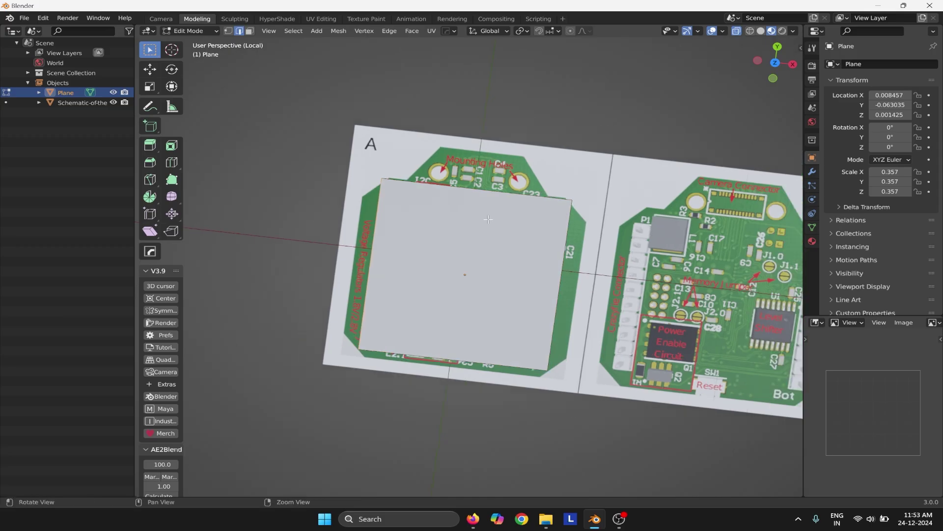
middle_click_drag(486, 221, 446, 283, "alt")
left_click(412, 434)
right_click_drag(414, 420, 411, 284)
key("w")
left_click_drag(419, 384, 417, 393)
left_click(515, 323)
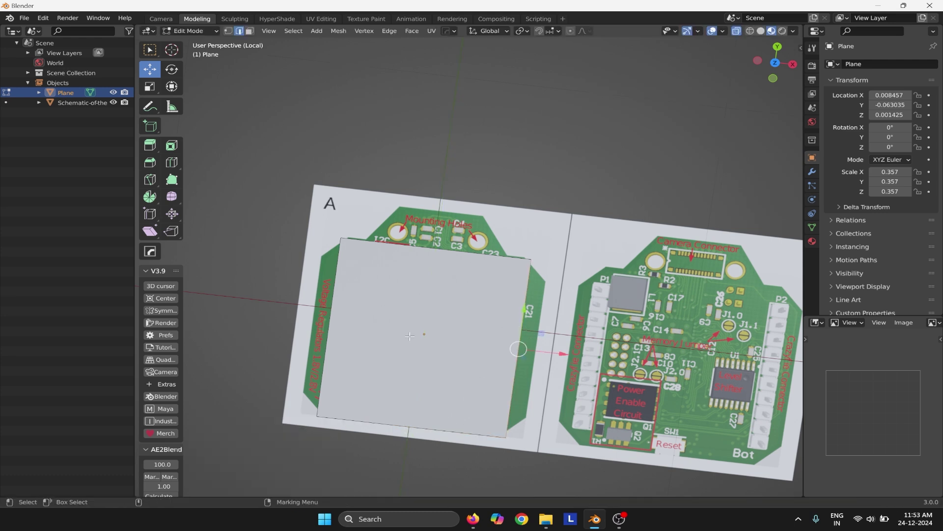
left_click(323, 317, "shift")
left_click(423, 244)
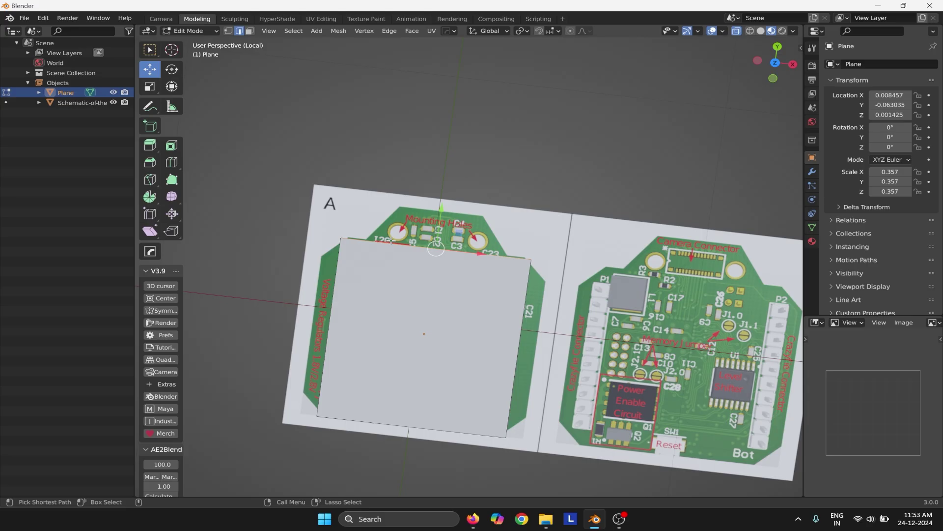
key("ctrl+r")
key("Escape")
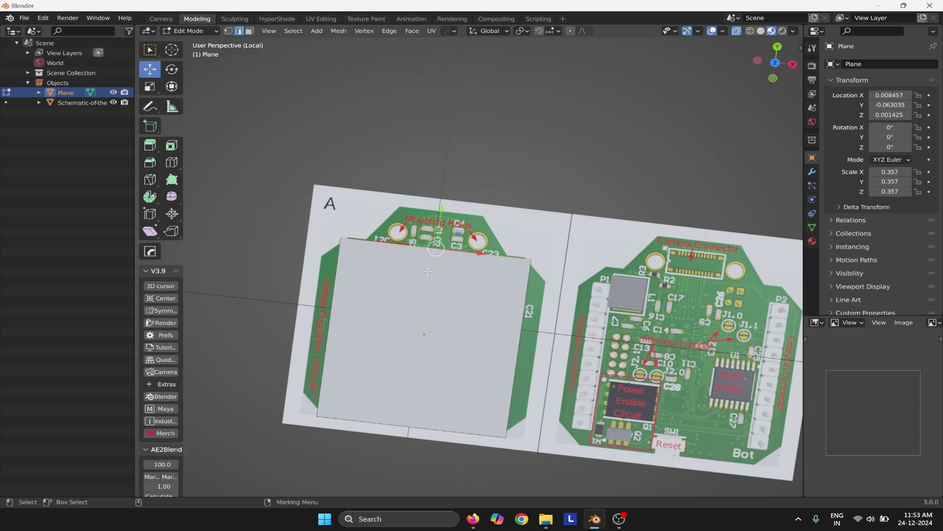
Add one loop cut parallel to the plane's left edge, sliding it toward that edge with a factor of 0.724.
key("ctrl+r")
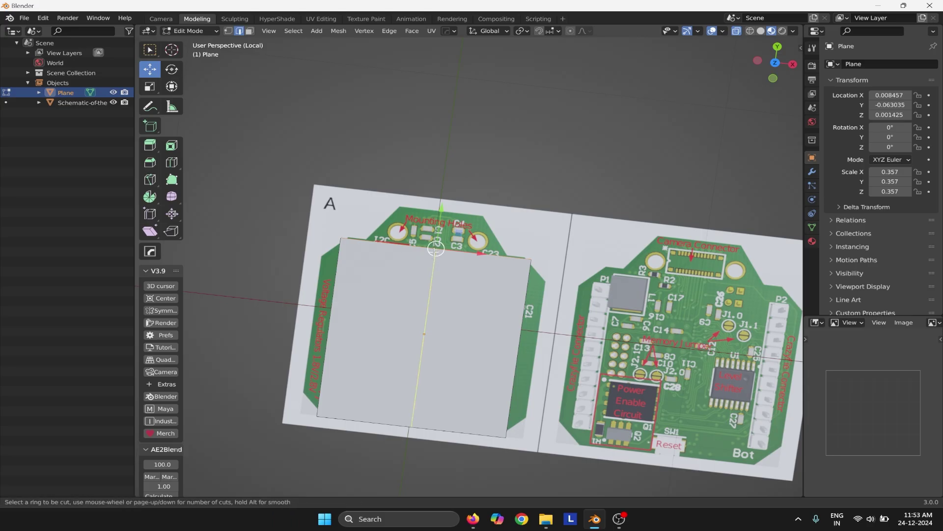
left_click(435, 249)
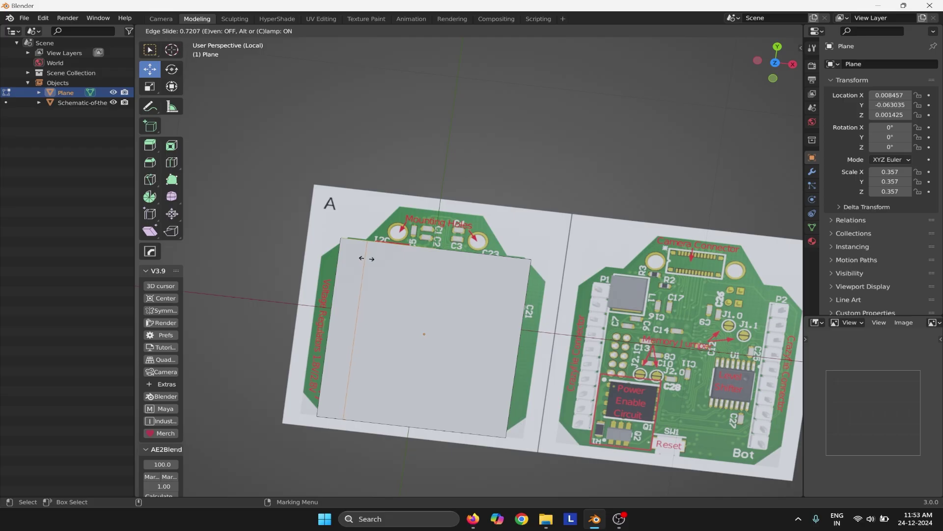
left_click(366, 259)
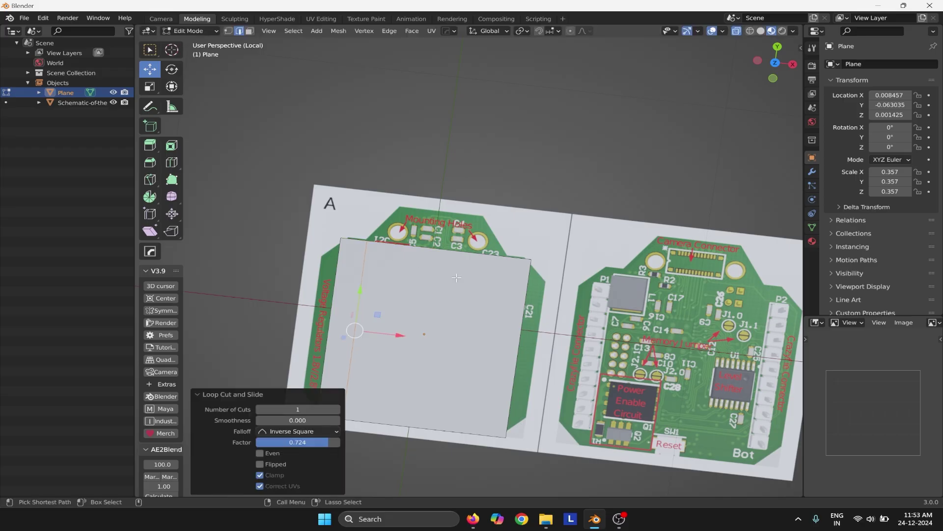
key("ctrl+r")
key("Escape")
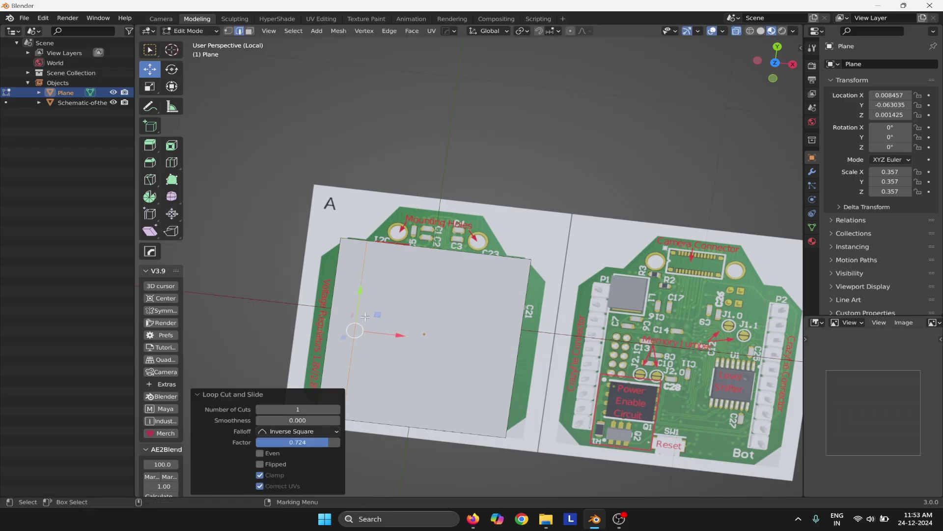
left_click(197, 395)
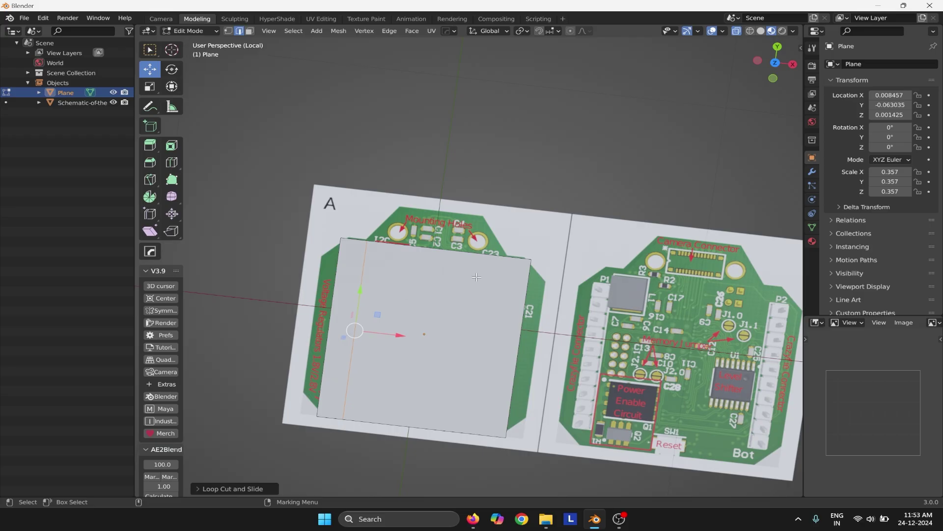
Add a second loop cut parallel to the first, sliding it close to the plane's right edge.
key("ctrl+r")
left_click(471, 262)
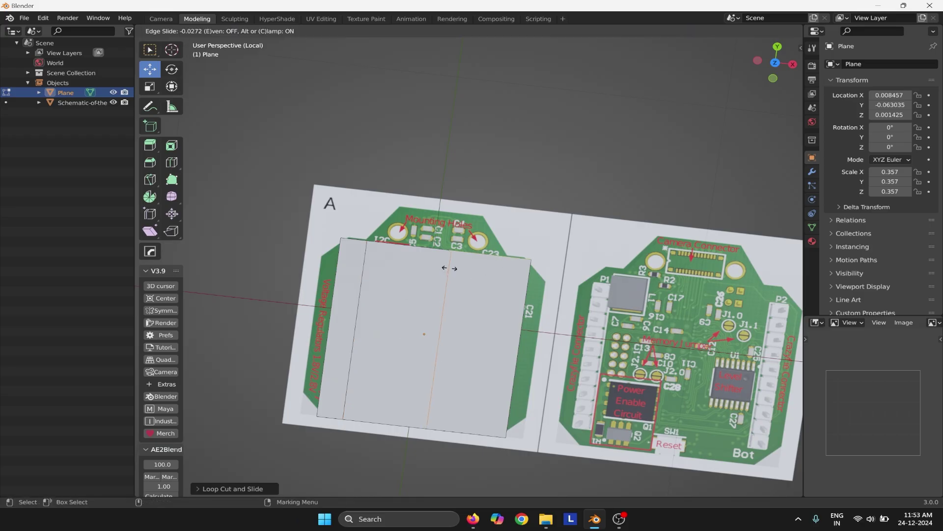
left_click(504, 276)
Extrude the middle segment of the plane's upper edge to board A's top outline and scale it inward to form the tapered tab.
right_click_drag(474, 185, 473, 117)
middle_click_drag(500, 244, 410, 237)
key("e")
key("g")
left_click(390, 241)
key("s")
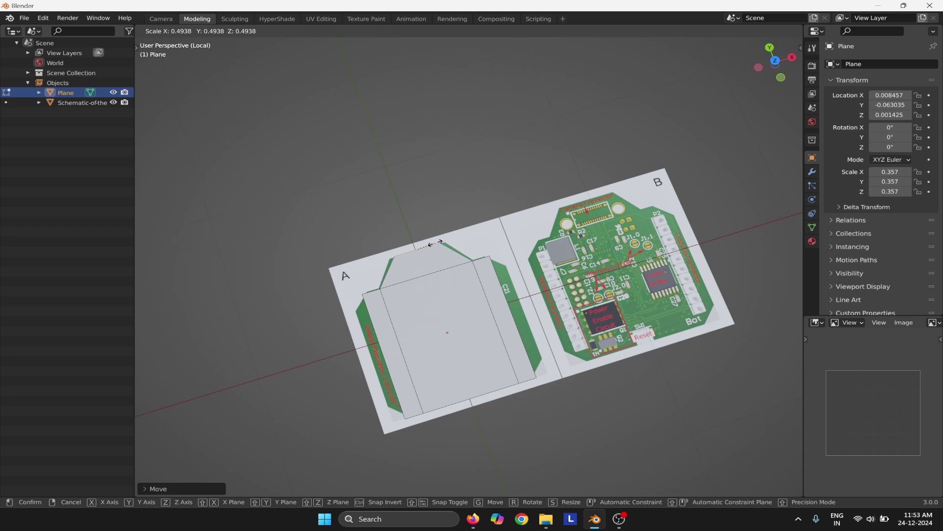
left_click(417, 245)
scroll(526, 194, "up", 4)
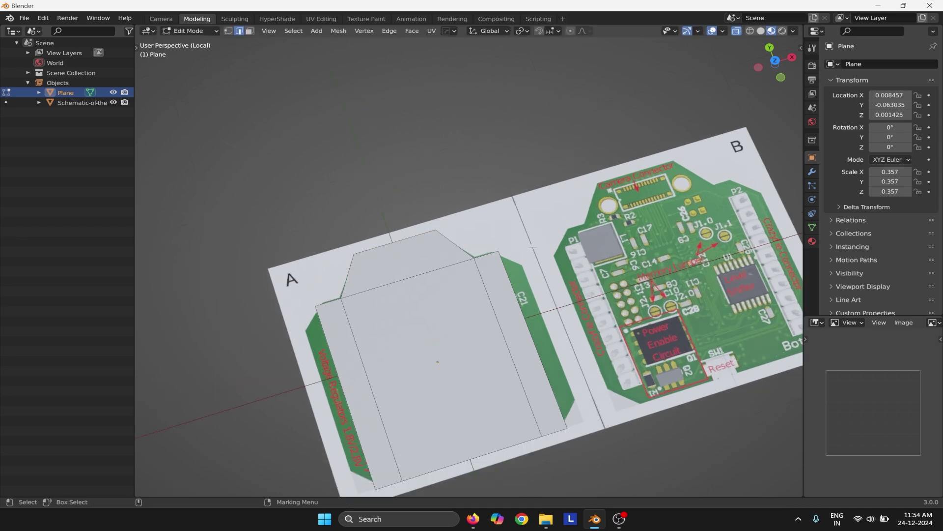
Move the two vertices at the base of the tapered tab slightly up along Y to match board A's outline.
right_click_drag(488, 261, 420, 266)
left_click_drag(468, 250, 484, 264)
left_click_drag(308, 297, 316, 306, "shift")
left_click_drag(388, 262, 386, 260)
right_click_drag(386, 260, 448, 227)
left_click(519, 227)
scroll(519, 227, "down", 1)
left_click_drag(519, 228, 382, 269, "alt")
scroll(381, 268, "up", 3)
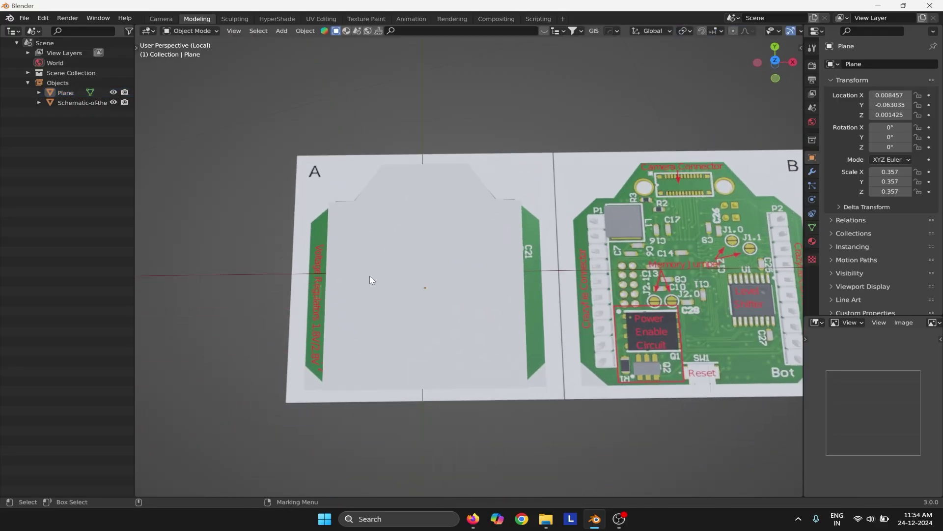
Extrude the plane's left and right edges outward to board A's side outlines, scaling them by about 1.17.
right_click_drag(302, 276, 295, 280)
left_click_drag(314, 285, 337, 289)
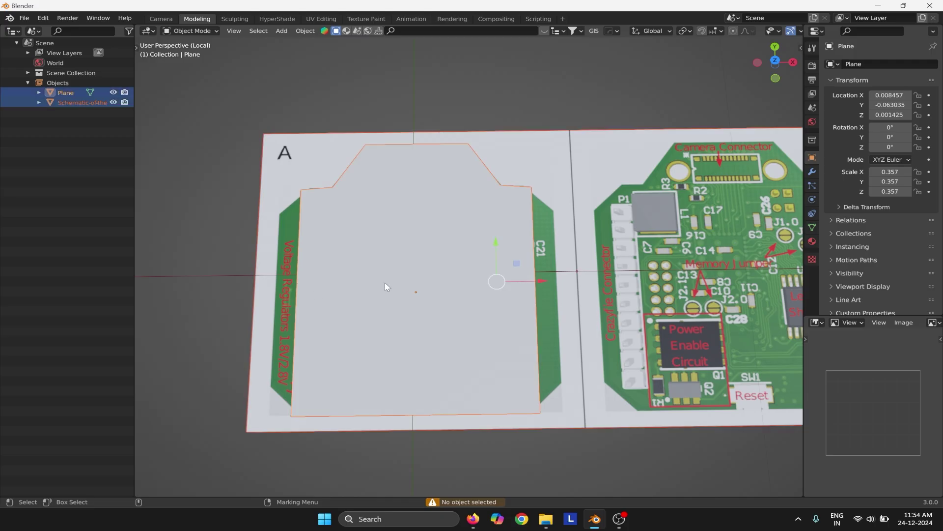
right_click_drag(301, 272, 288, 267)
left_click(301, 275)
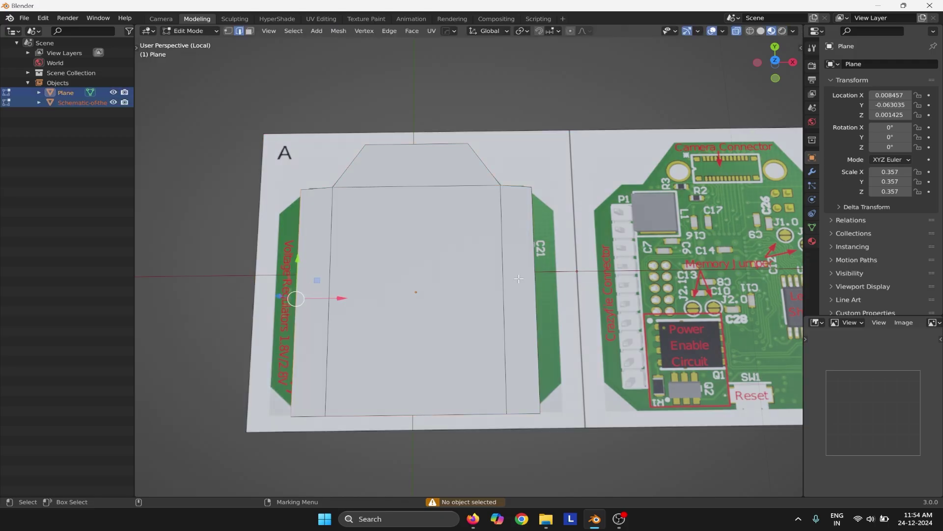
left_click(534, 274, "shift")
key("r")
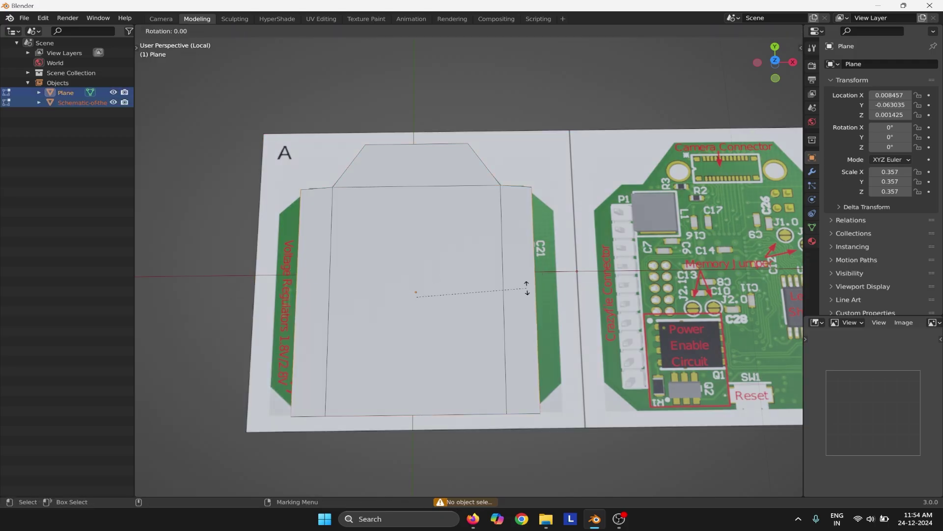
key("s")
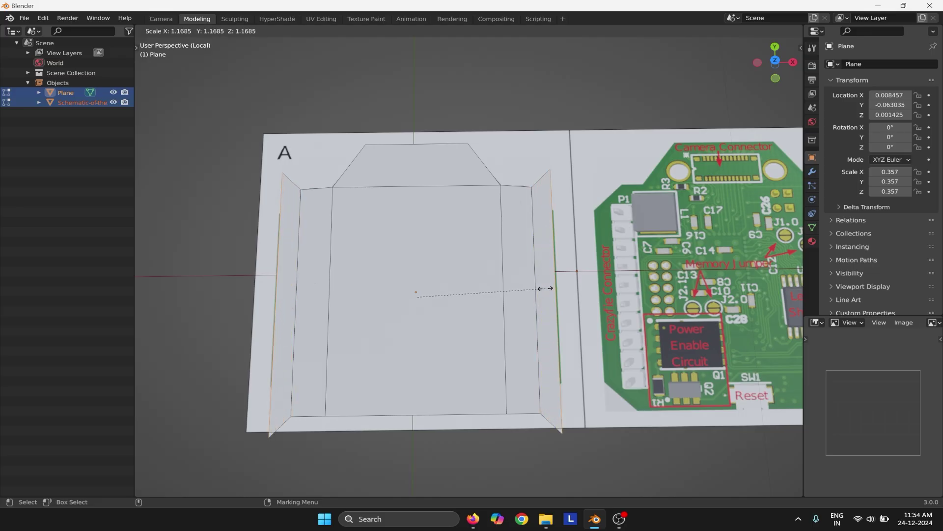
left_click(545, 287)
key("e")
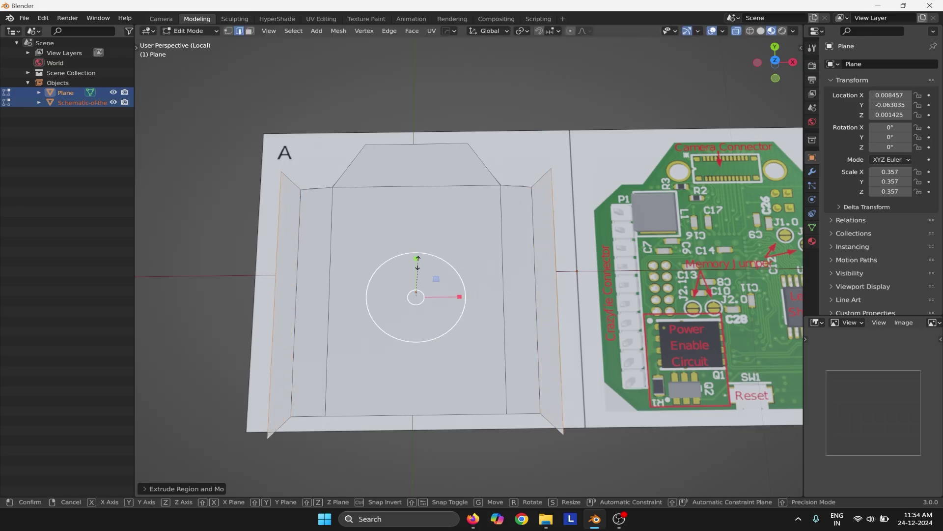
Scale the extruded side edges along Y by about 0.62 to form the board's angled corners, and return to Object Mode.
key("s")
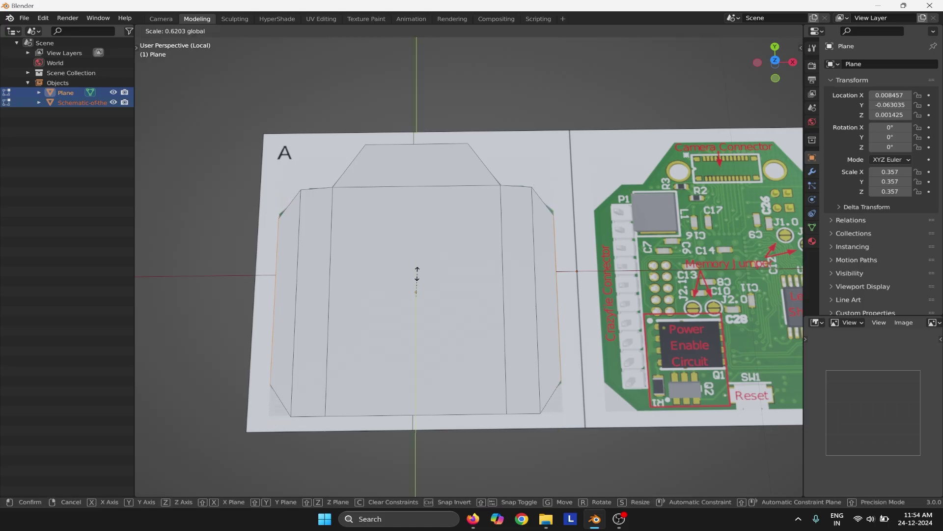
left_click(416, 273)
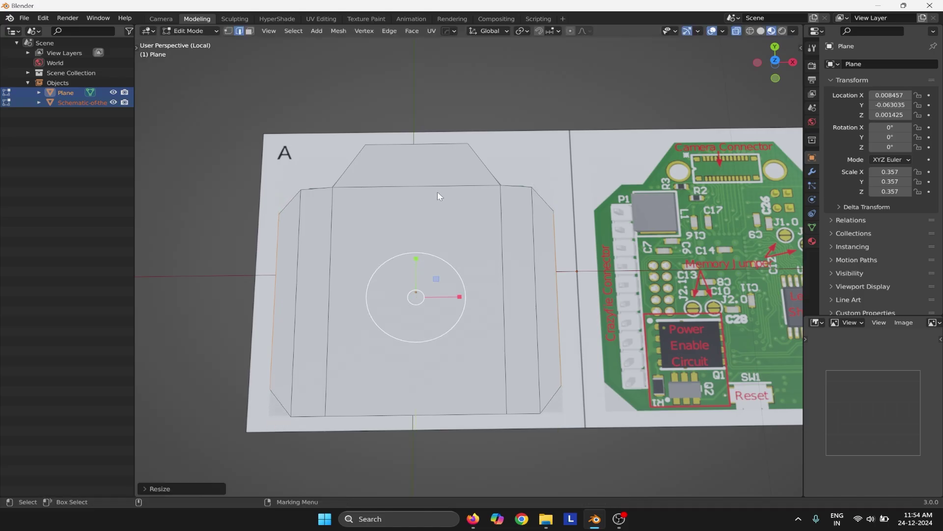
key("Tab")
left_click(512, 138)
scroll(511, 149, "down", 3)
middle_click_drag(474, 251, 465, 204)
key("KP_7")
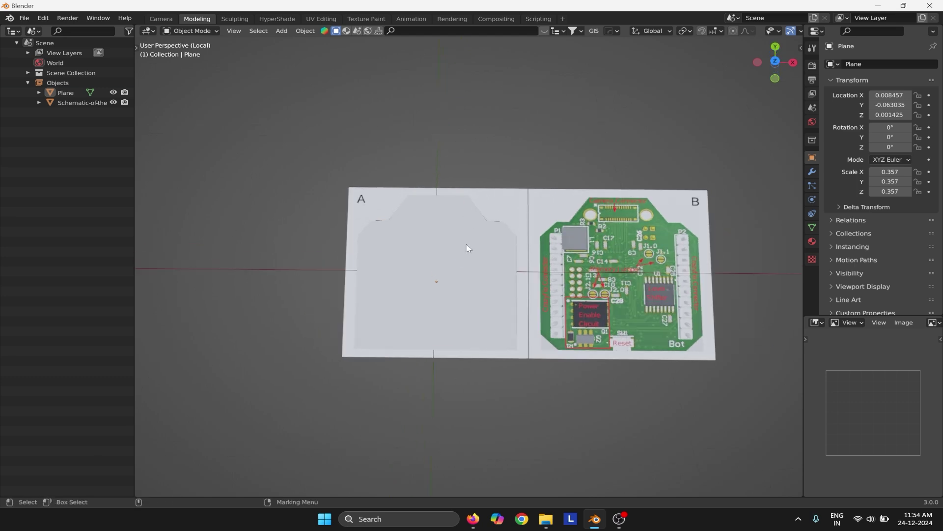
Try to move the board-shaped plane down along Z below the schematic image.
left_click(450, 221)
scroll(484, 221, "up", 4)
scroll(463, 267, "down", 2)
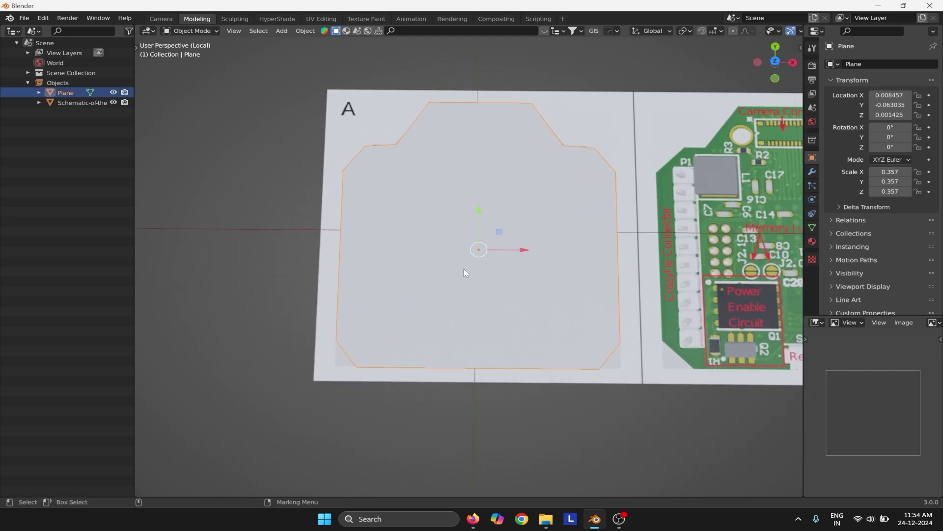
left_click(437, 257)
scroll(437, 260, "up", 2)
middle_click_drag(443, 270, 461, 222)
left_click(494, 277)
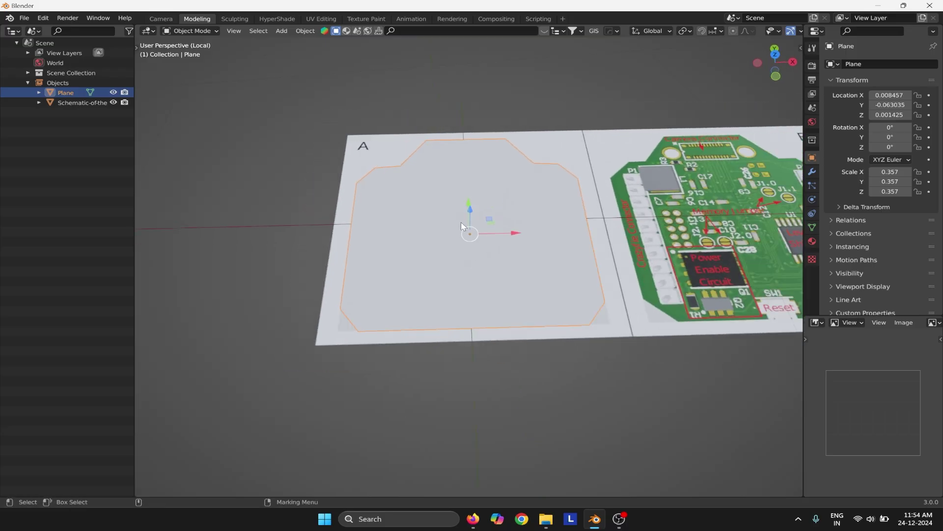
left_click_drag(470, 208, 469, 226)
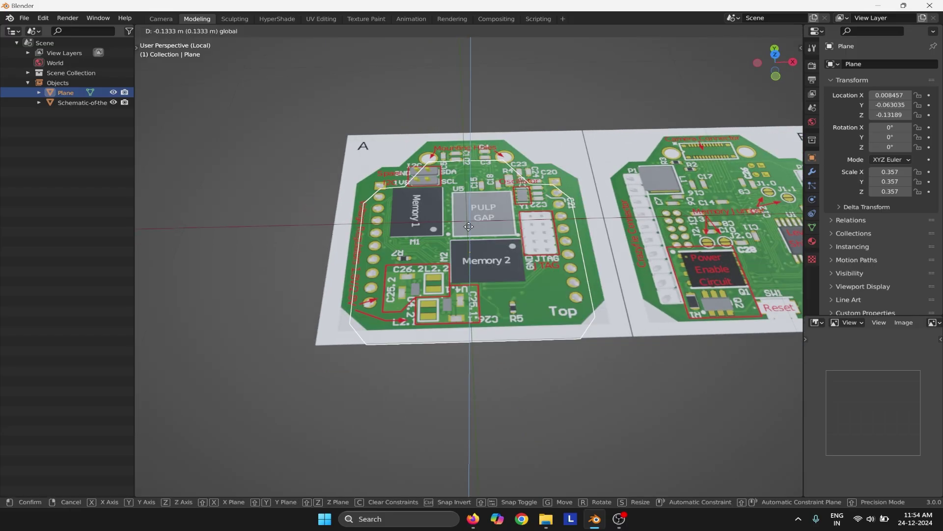
right_click(469, 227)
middle_click_drag(469, 227, 398, 259)
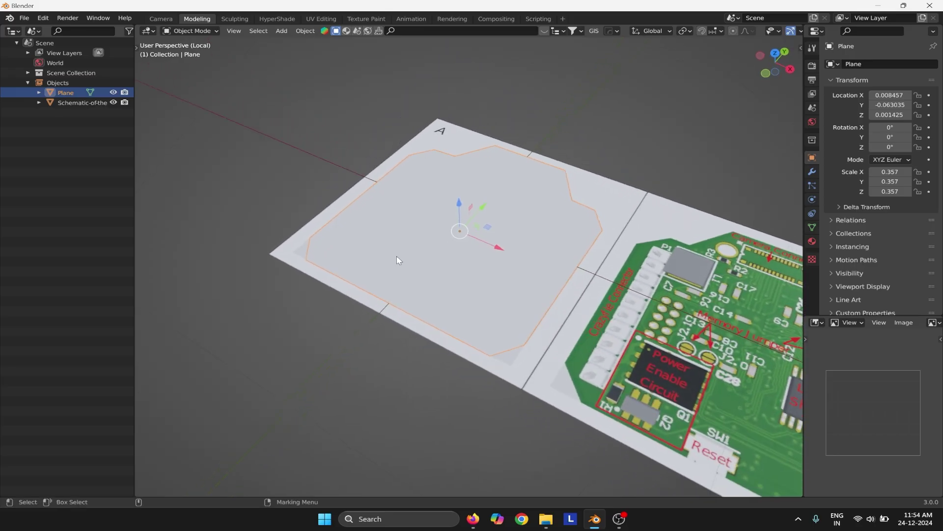
Preview the scene in solid viewport shading and restore material preview shading.
key("z")
left_click(305, 253)
key("z")
left_click(491, 265)
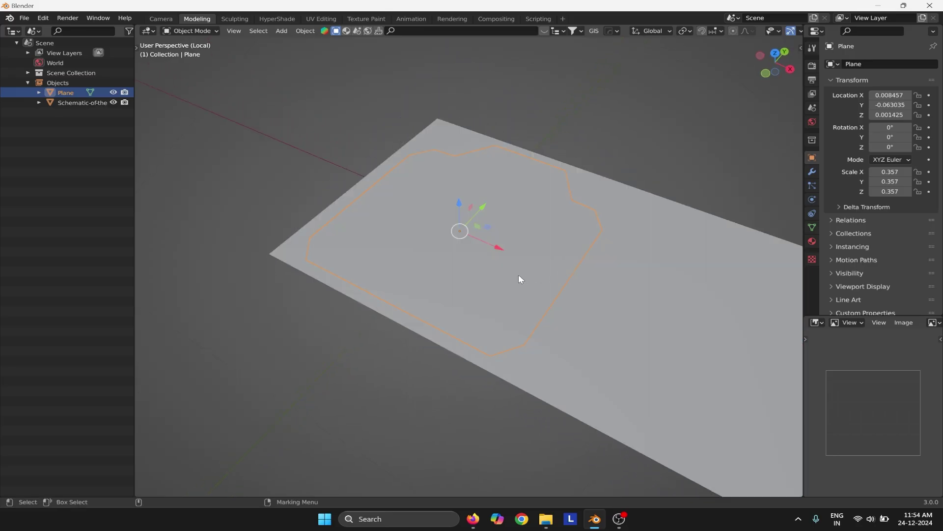
key("z")
left_click(509, 329)
mouse_move(509, 329)
middle_mouse_down()
mouse_move(479, 288)
mouse_move(414, 291)
mouse_move(432, 280)
middle_mouse_up()
scroll(735, 30, "down", 5)
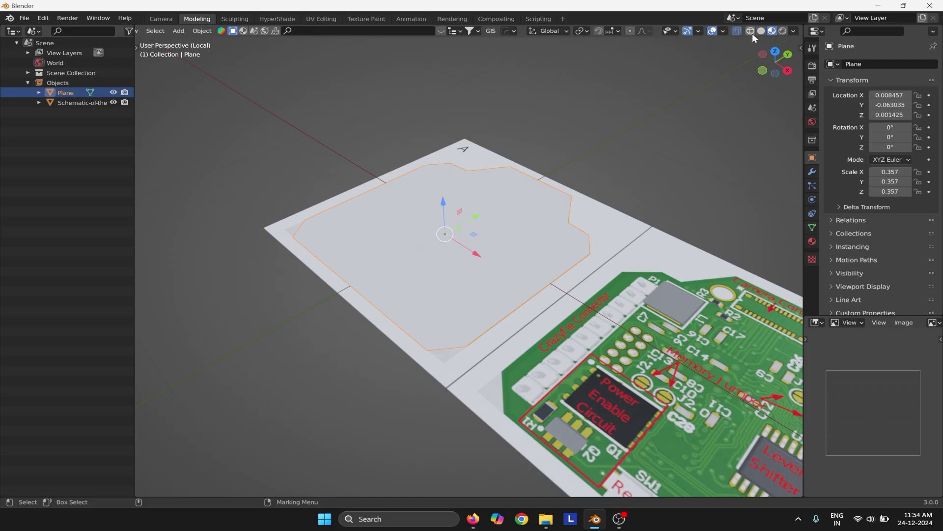
Look through the viewport display options and try the wireframe geometry overlay.
left_click(723, 31)
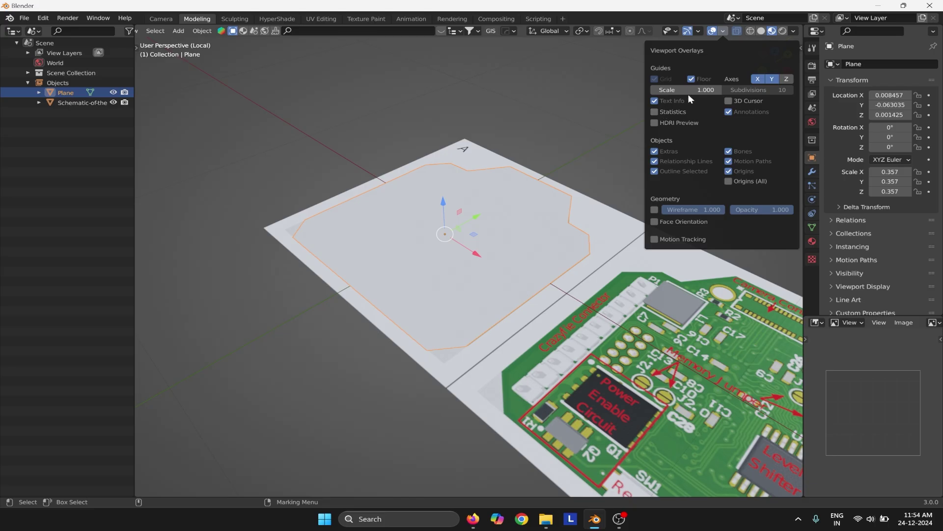
left_click(698, 31)
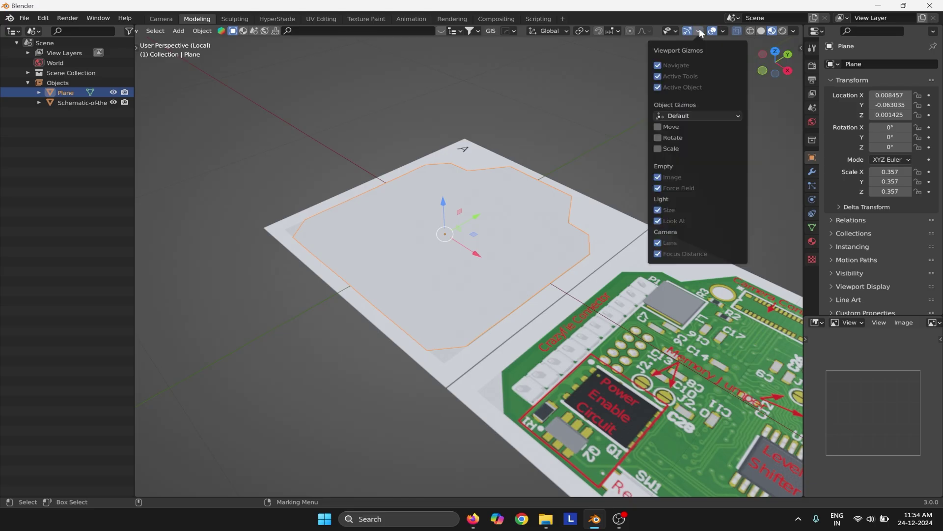
left_click(794, 31)
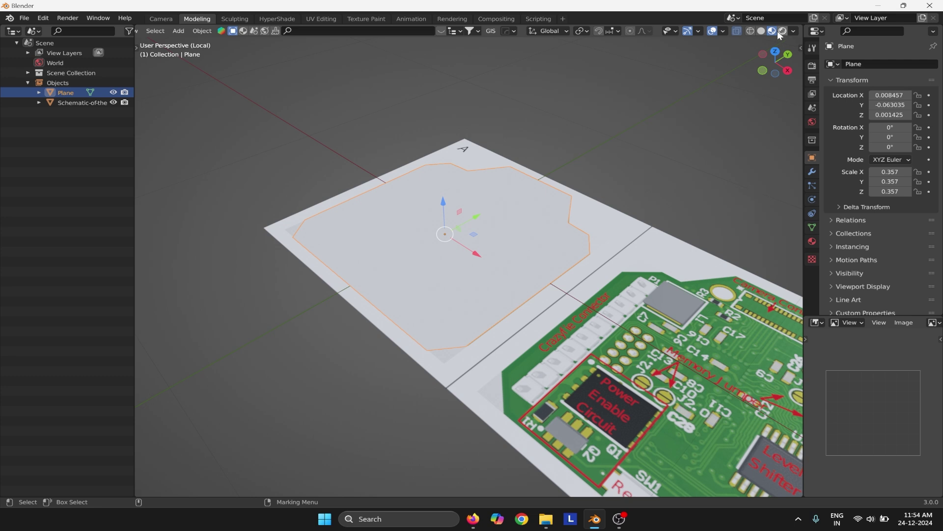
left_click(722, 32)
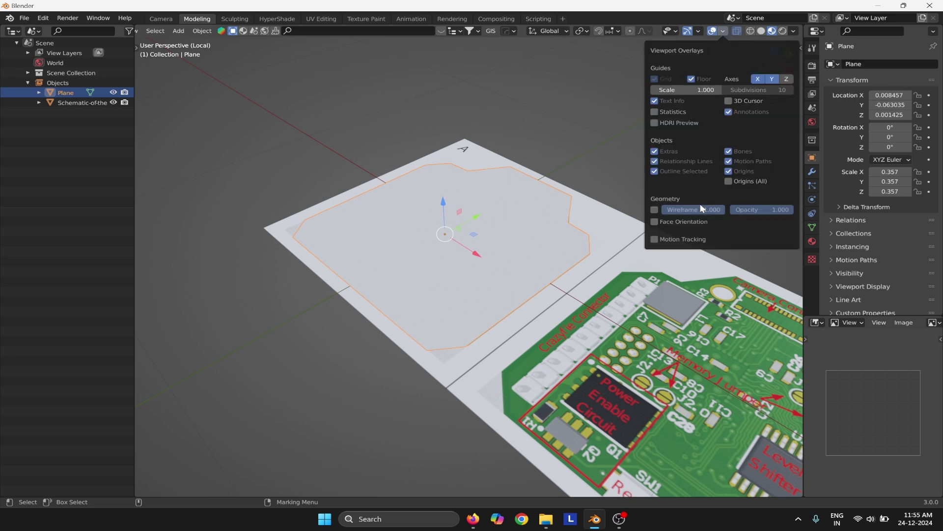
left_click(655, 210)
mouse_move(760, 211)
left_mouse_down()
mouse_move(698, 211)
mouse_move(762, 211)
left_mouse_up()
left_click(653, 211)
scroll(506, 231, "down", 1)
key("ctrl+a")
left_click(431, 240)
mouse_move(506, 234)
middle_mouse_down()
mouse_move(431, 240)
mouse_move(518, 265)
mouse_move(456, 217)
middle_mouse_up()
Raise the board-shaped plane slightly above the schematic to a Z location of 0.003774.
left_click(480, 246)
scroll(495, 228, "up", 2)
key("z")
key("z")
key("z")
left_click(565, 207)
left_click_drag(441, 197, 443, 196)
middle_click_drag(354, 253, 352, 269)
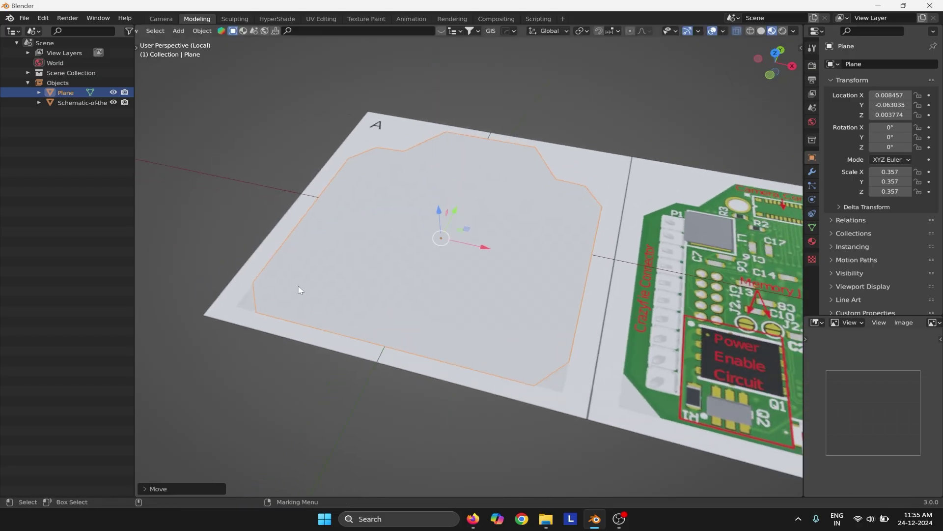
Try to move the plane's two lower corner vertices along Y.
right_click_drag(299, 288, 261, 290)
left_click(256, 312)
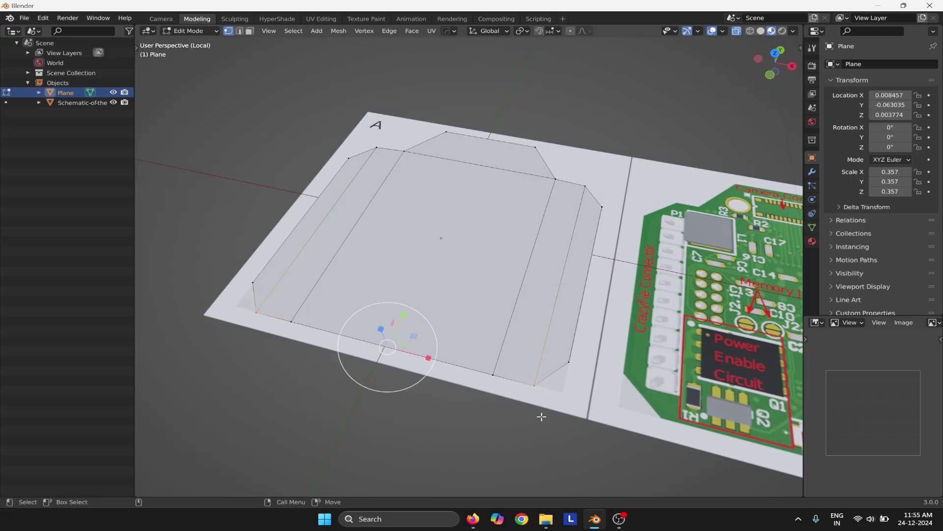
key("g")
left_click_drag(409, 312, 408, 313)
key("ctrl+z")
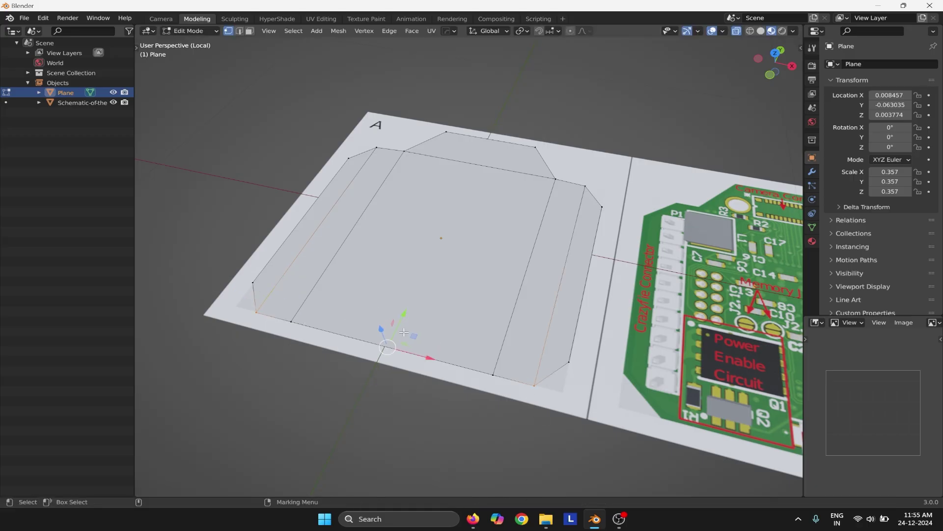
Scale the four vertices of the plane's lower edge inward along X to match board A's bottom outline.
middle_click_drag(345, 339, 339, 362)
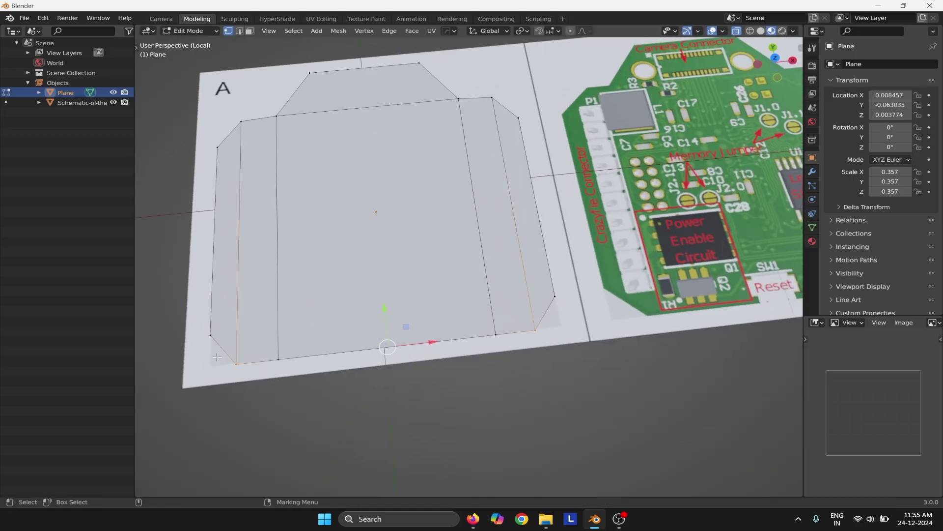
left_click_drag(217, 357, 549, 361)
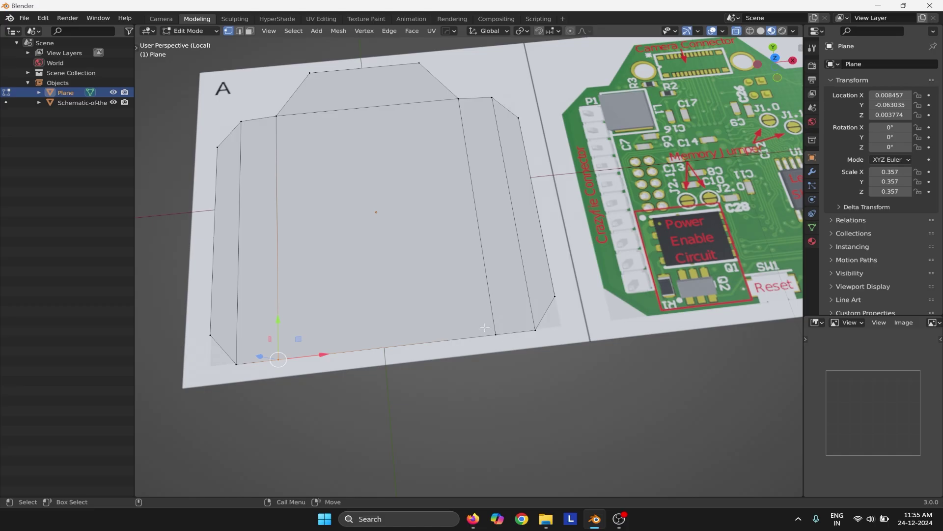
left_click_drag(485, 327, 539, 365, "shift")
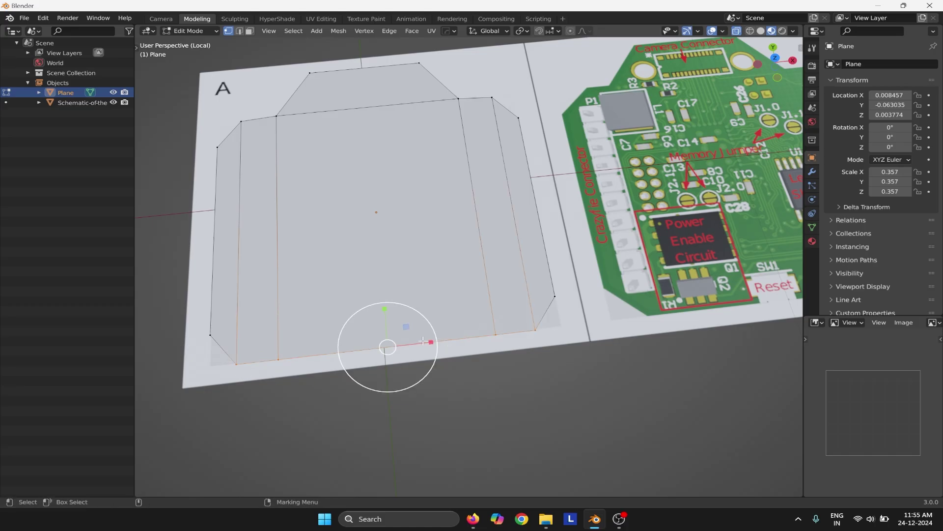
key("s")
left_click(426, 342)
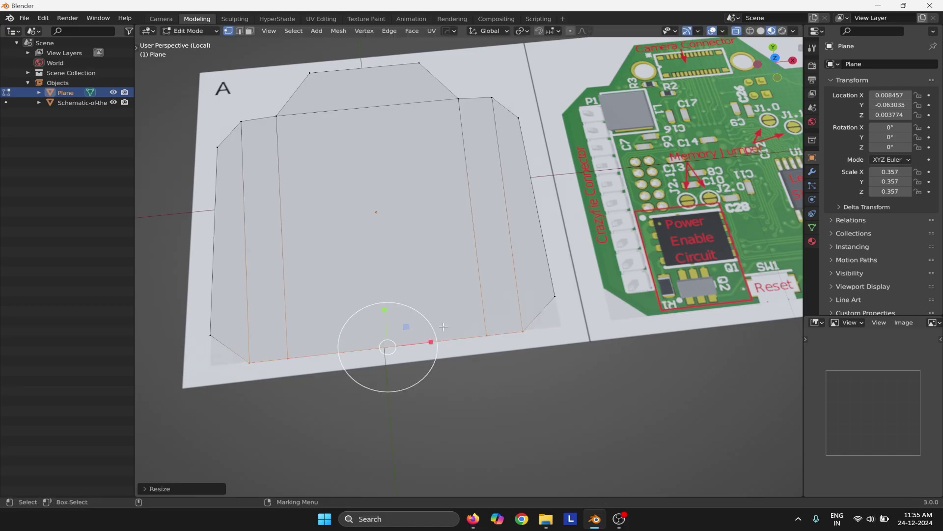
left_click(555, 296)
key("Tab")
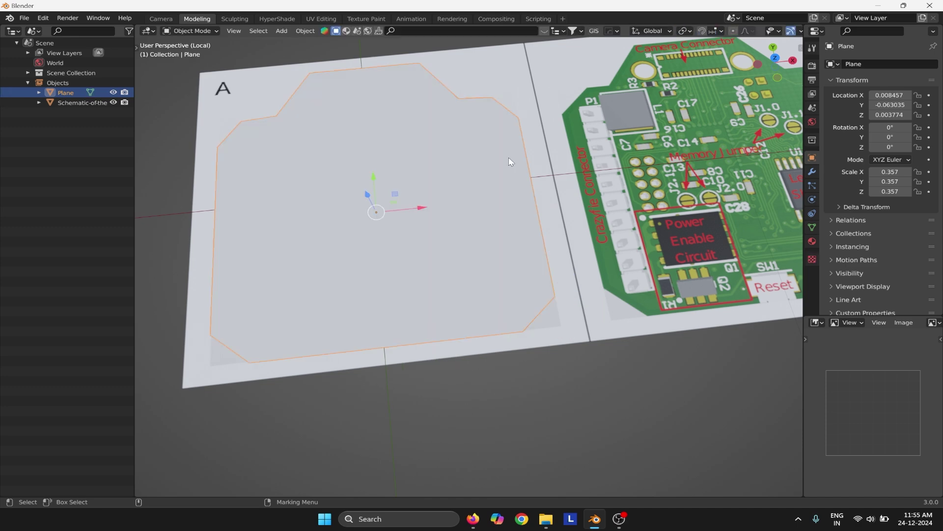
Hide and unhide the board-shaped plane to compare its outline with board A on the schematic.
key("h")
key("alt+h")
key("h")
key("alt+h")
right_click(421, 207)
right_click_drag(537, 161, 514, 169, "alt")
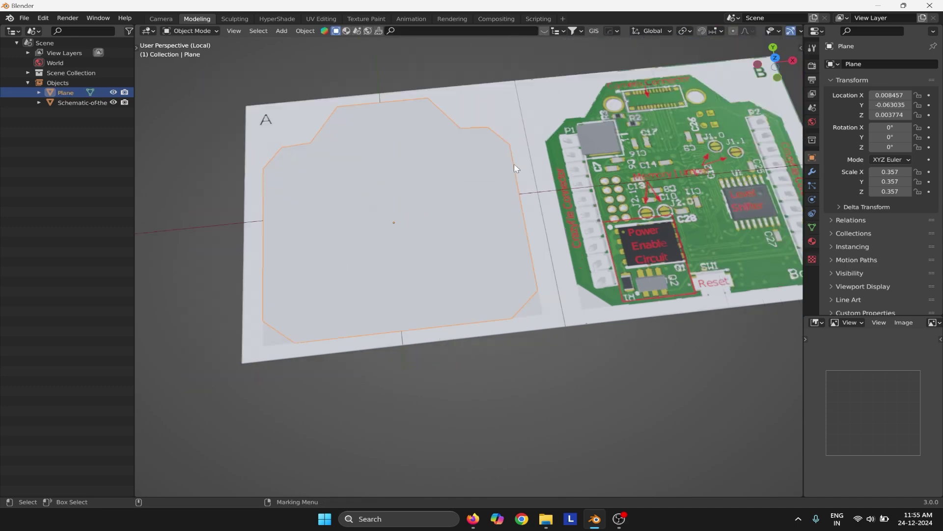
scroll(514, 169, "down", 3)
key("h")
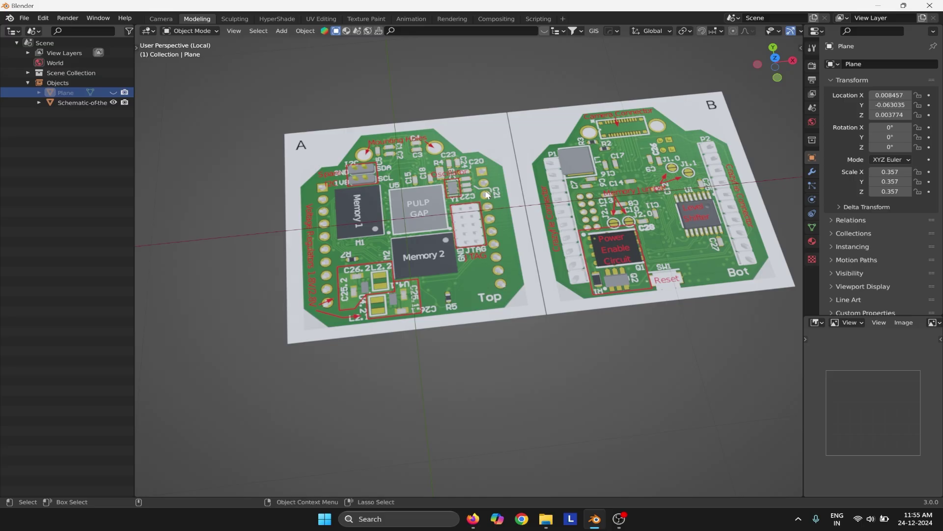
key("alt+h")
right_click(446, 179)
Add an unslid centre loop cut to the schematic image plane, dividing boards A and B.
left_click_drag(469, 178, 468, 161, "alt")
middle_click_drag(468, 161, 506, 231, "alt")
left_click(491, 217)
key("Tab")
left_click(506, 209)
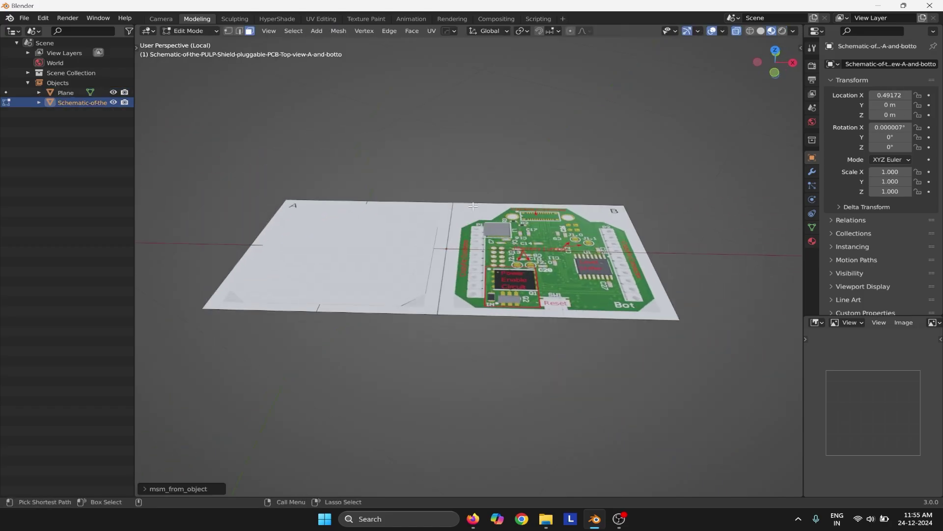
key("ctrl+r")
left_click(450, 210)
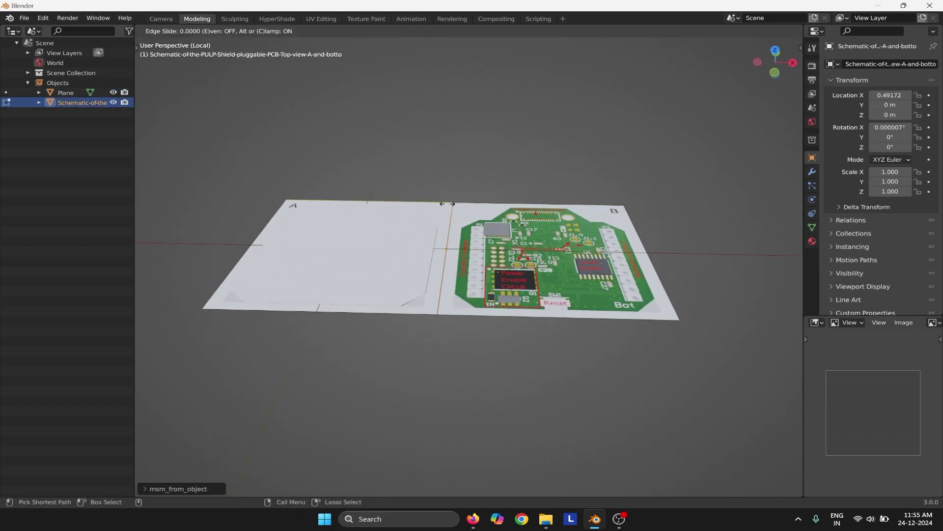
left_click(452, 211)
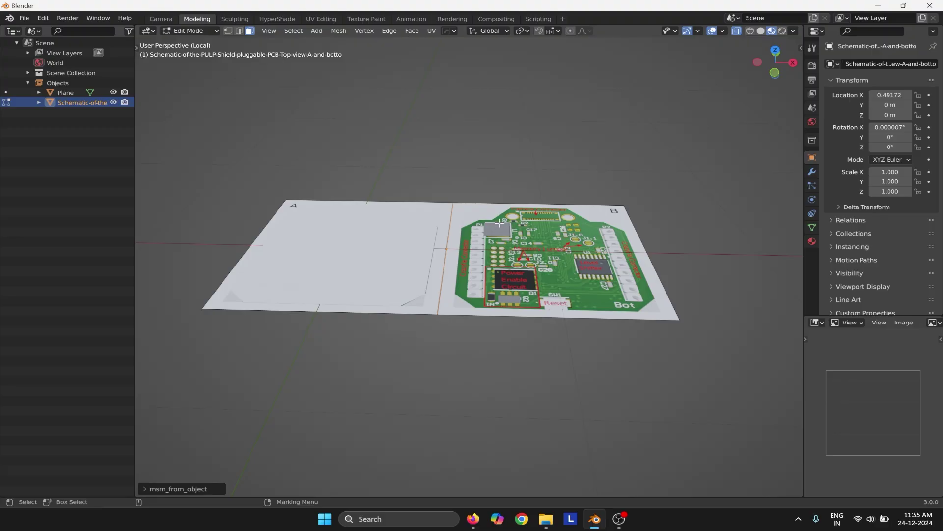
Delete the face showing board B from the schematic image plane and return to Object Mode.
left_click(577, 275)
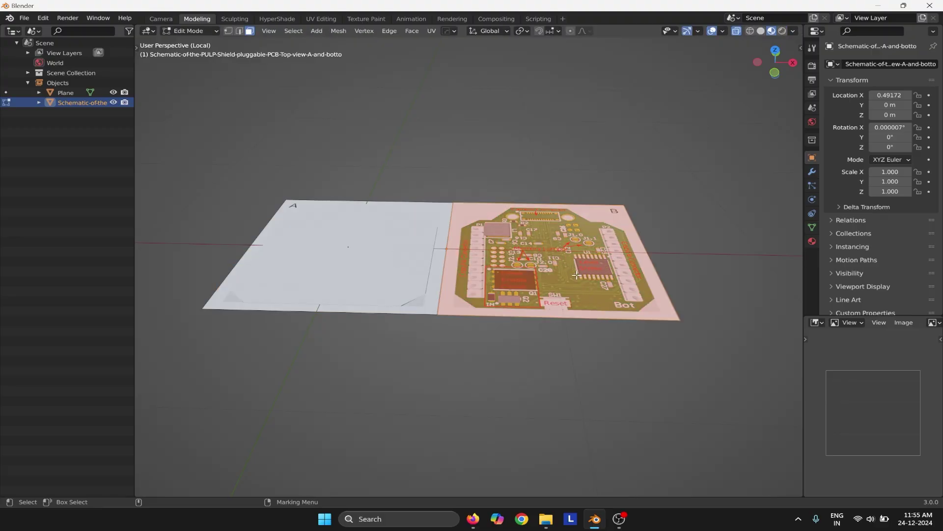
key("x")
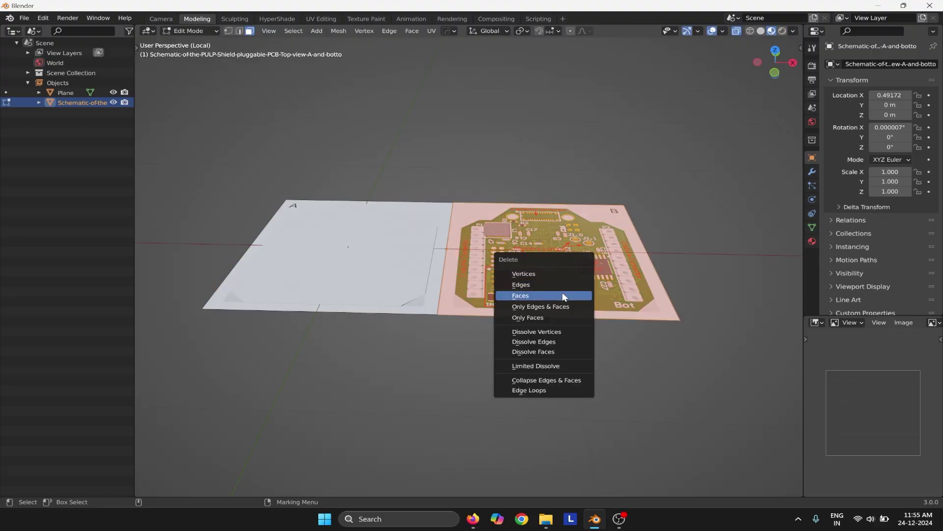
left_click(563, 295)
right_click_drag(502, 210, 519, 199)
Select the board-shaped plane in top view and hide and unhide it to compare it with board A.
middle_click_drag(519, 224, 611, 253)
scroll(496, 262, "up", 2)
left_click(471, 251)
left_click_drag(611, 253, 572, 221, "alt")
key("F3")
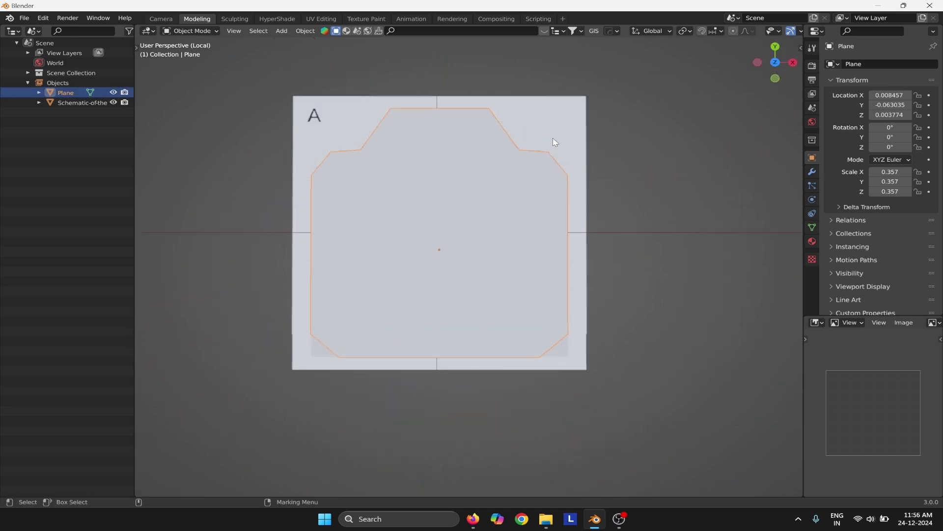
key("h")
key("alt+h")
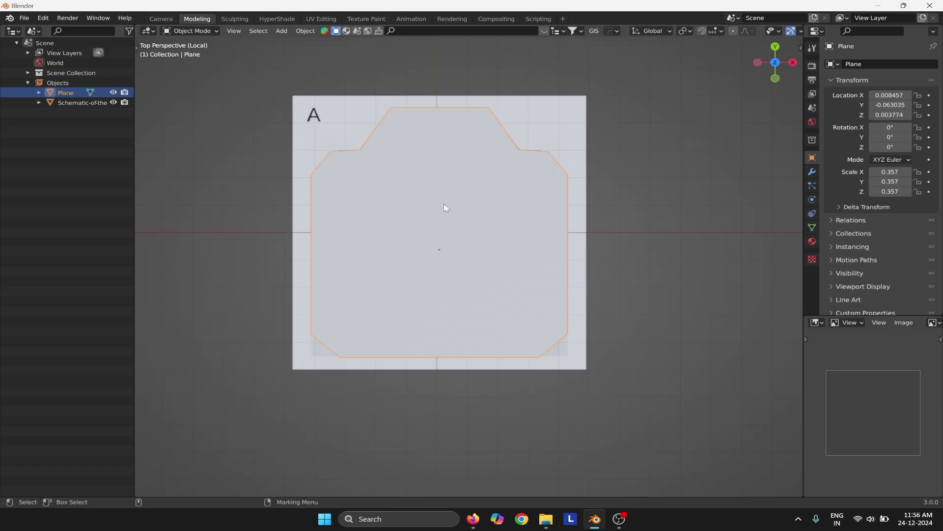
left_click(469, 215)
left_click(484, 219)
middle_click_drag(496, 205, 432, 220, "shift")
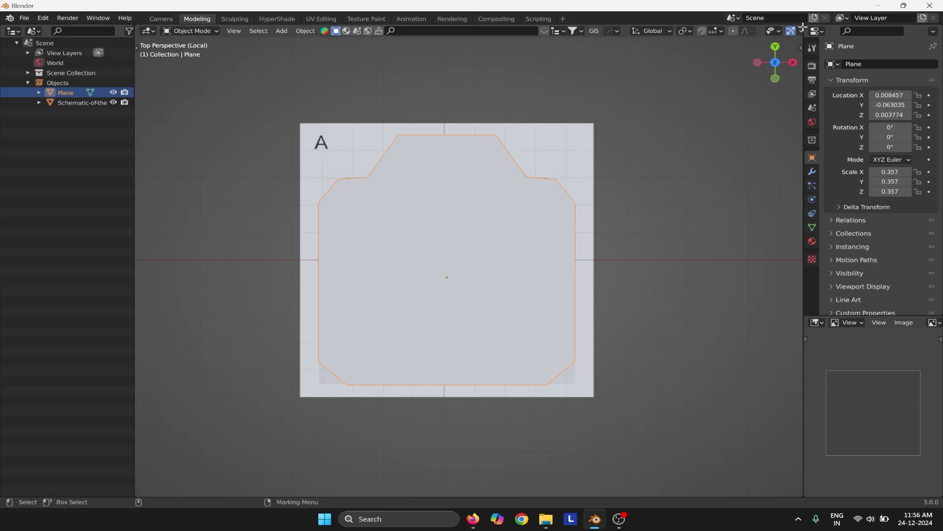
Split the 3D viewport side by side, make the new area a UV Editor and display the schematic plane's UVs.
left_click_drag(802, 27, 459, 74)
left_click(473, 30)
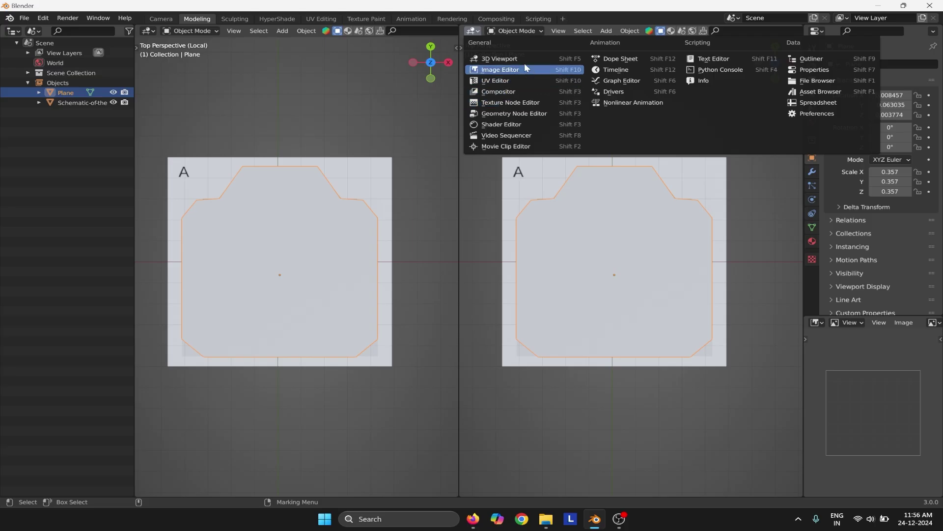
left_click(518, 80)
left_click(258, 249)
key("Tab")
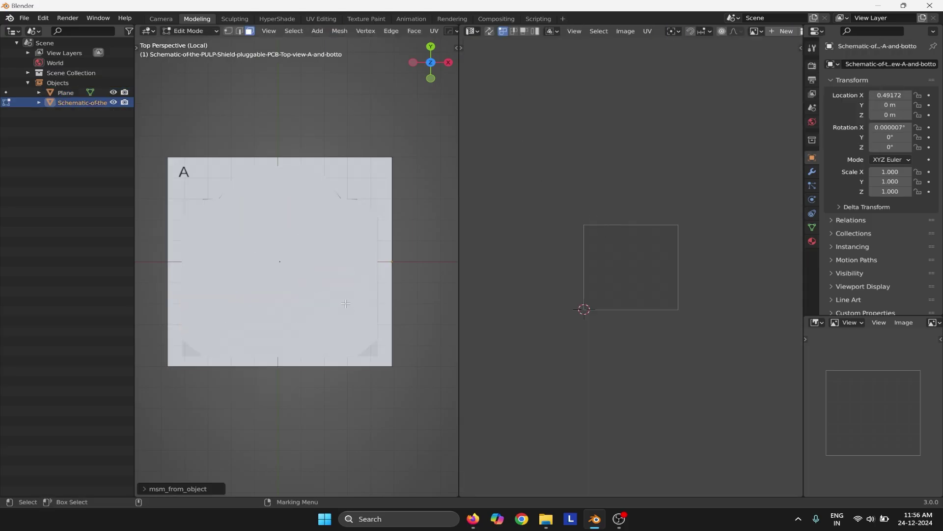
key("a")
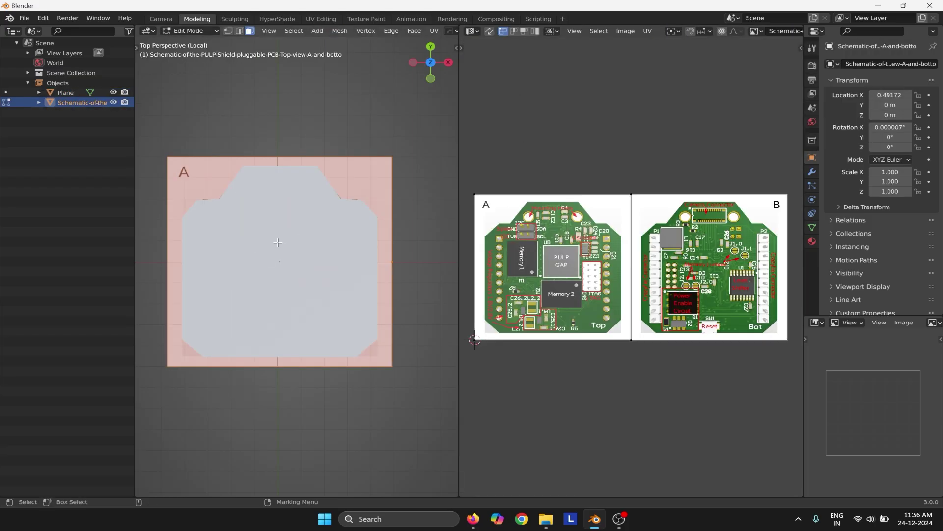
Switch editing from the schematic to the board-shaped plane and select all its faces in Edit Mode.
left_click(77, 92)
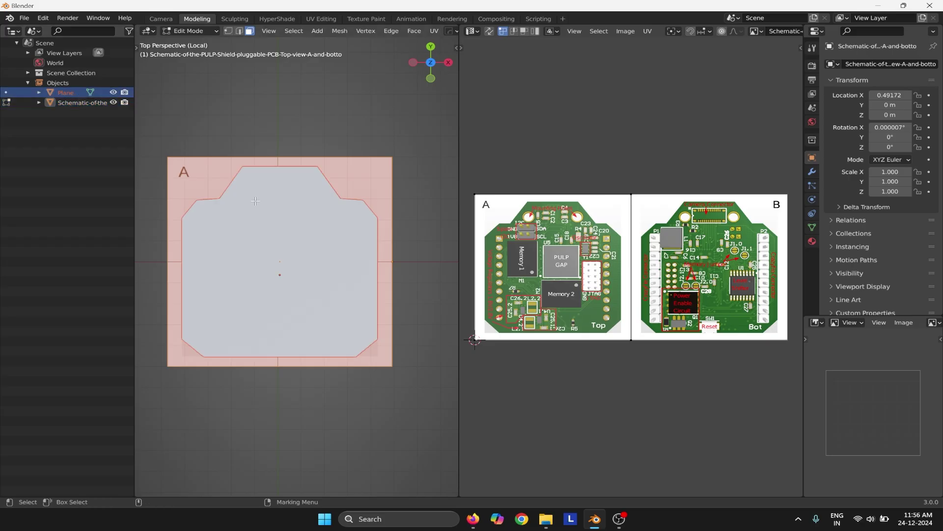
key("Tab")
left_click(291, 241)
key("Tab")
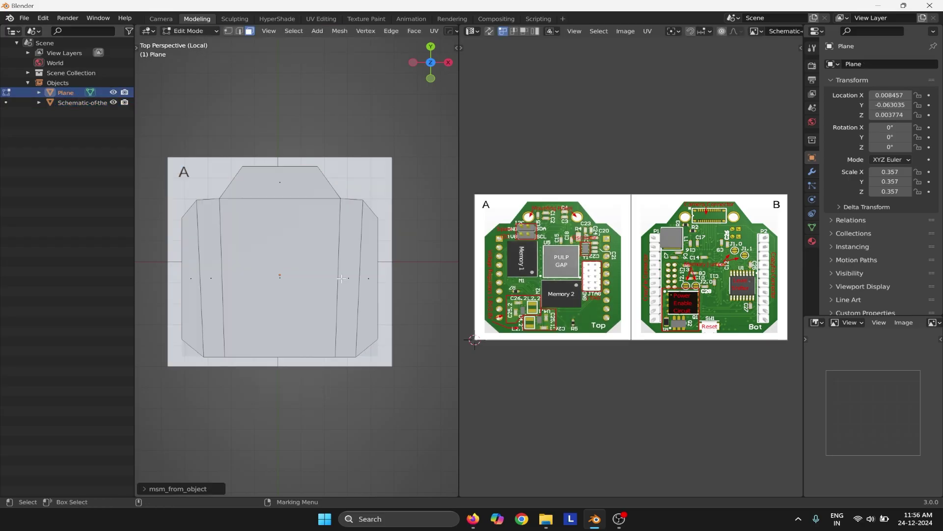
key("a")
key("a")
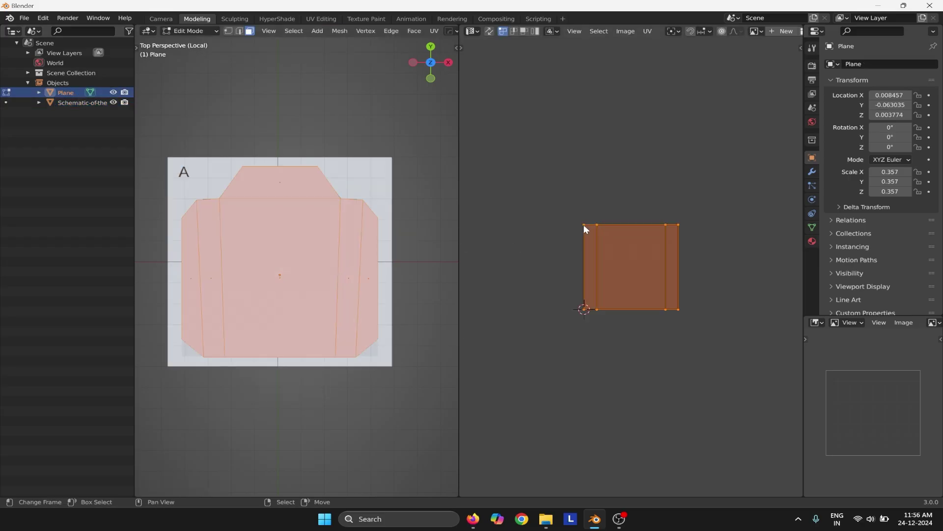
Unwrap the board plane's selected faces from the top view using Project from View.
left_click(648, 31)
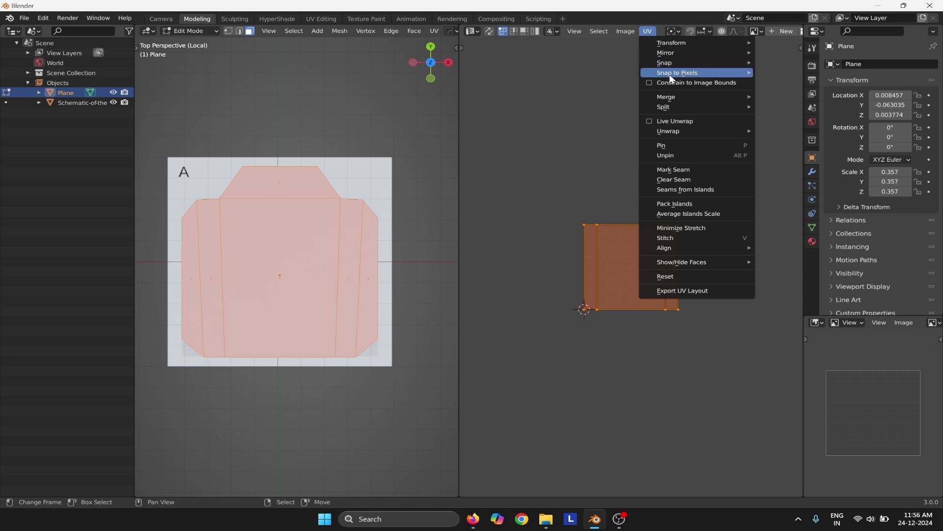
left_click(433, 32)
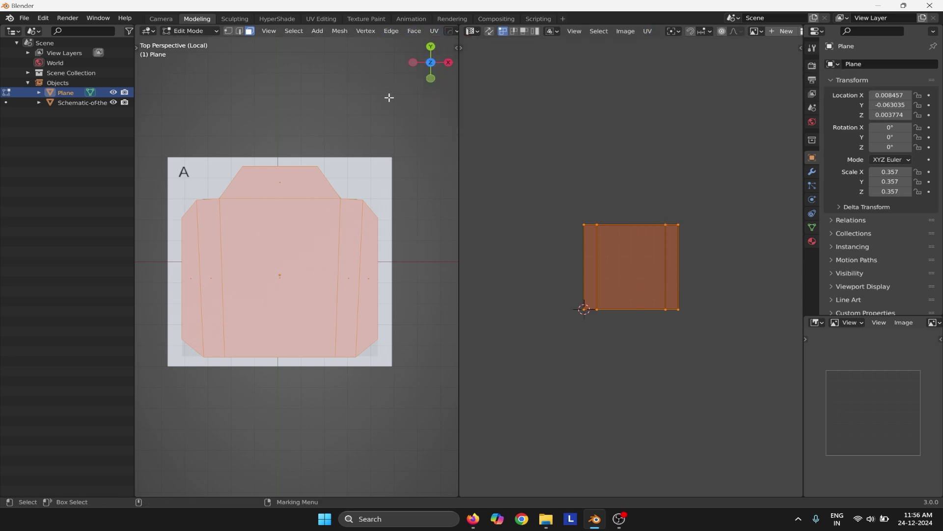
key("grave")
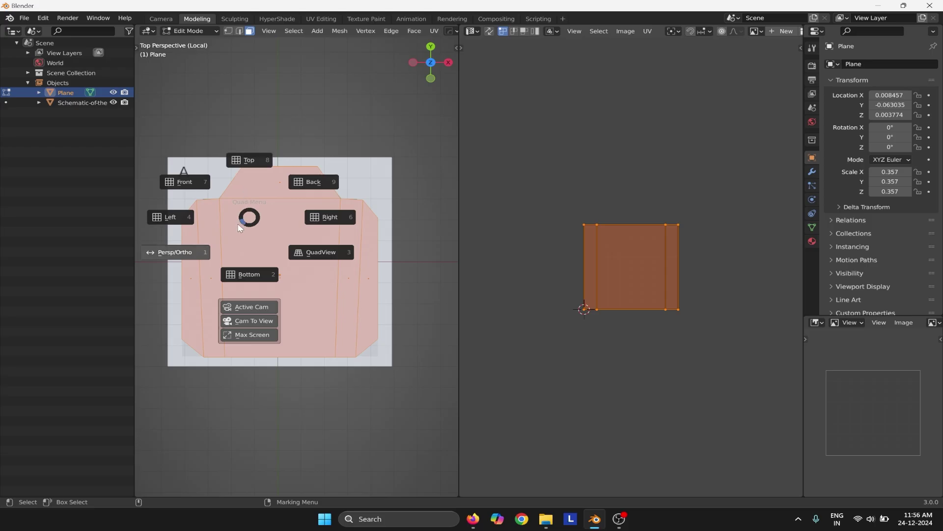
left_click(185, 181)
key("grave")
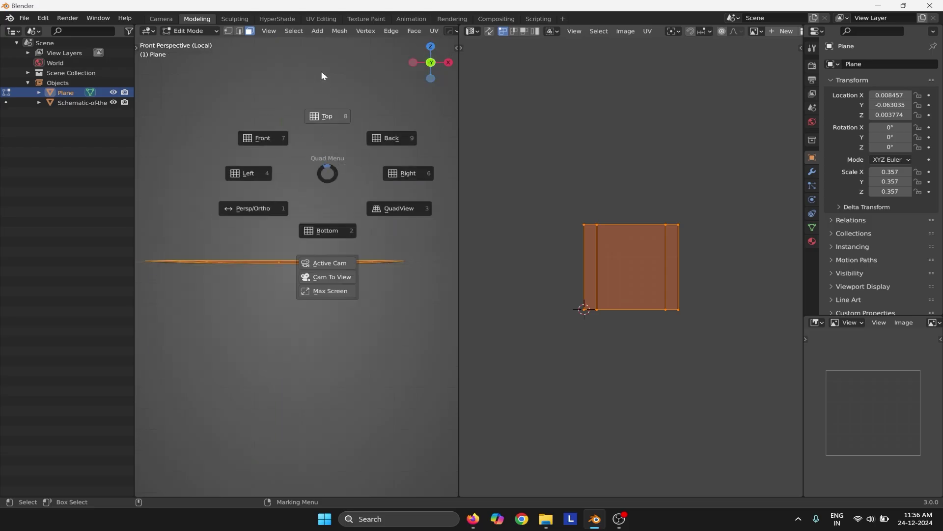
left_click(321, 71)
left_click(435, 32)
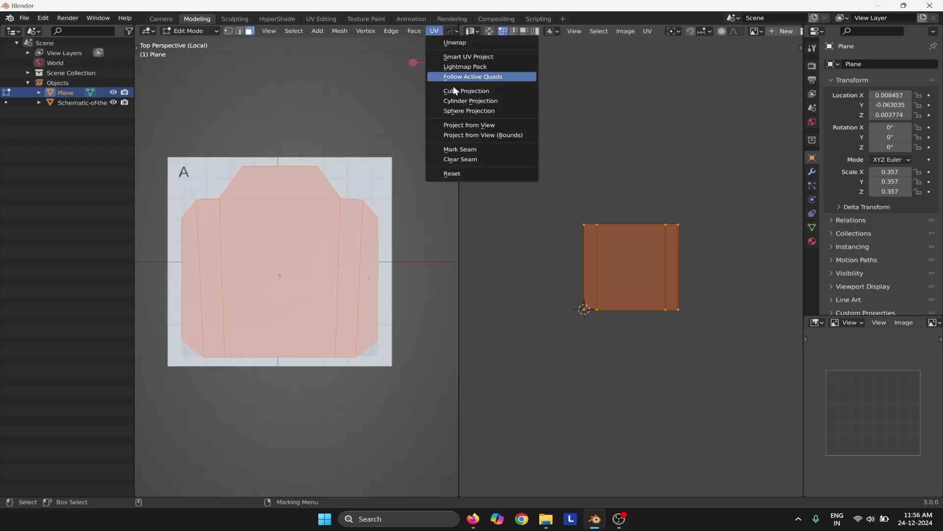
left_click(463, 126)
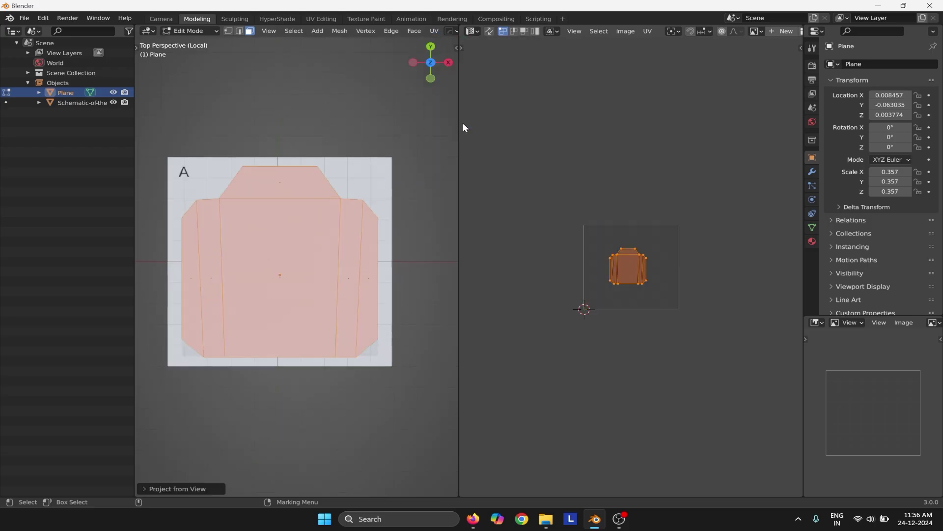
Return to Object Mode, select the board-shaped plane and add a new material to it.
key("z")
right_click_drag(273, 247, 362, 243)
key("z")
left_click(359, 287)
right_click(280, 251)
left_click(312, 252)
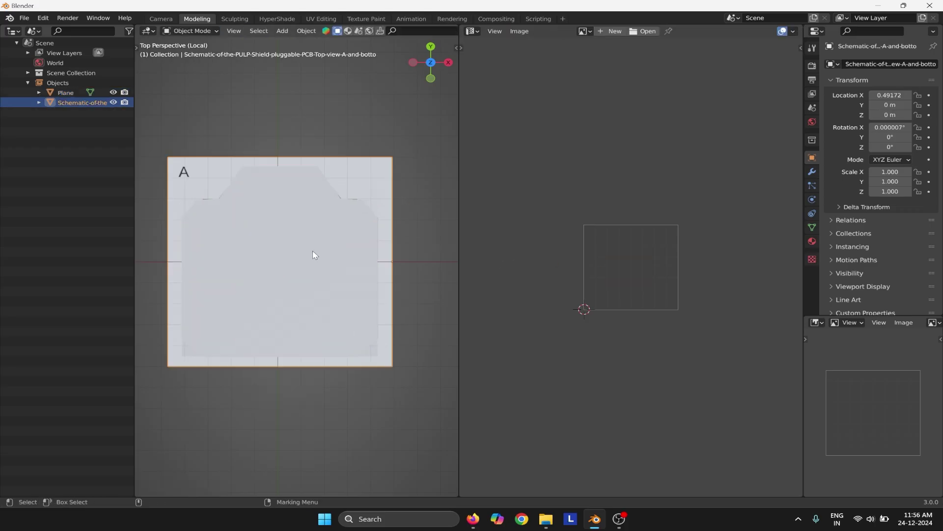
left_click(380, 292)
left_click(812, 242)
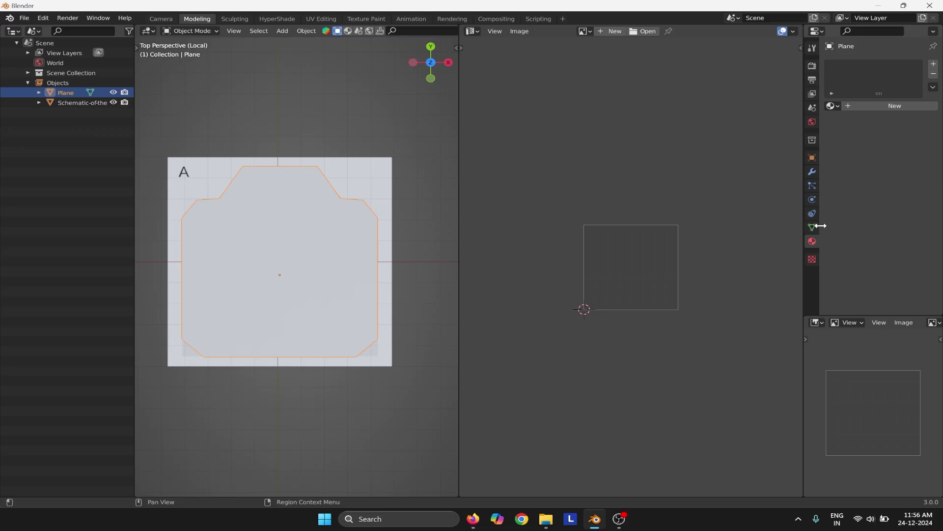
left_click(864, 108)
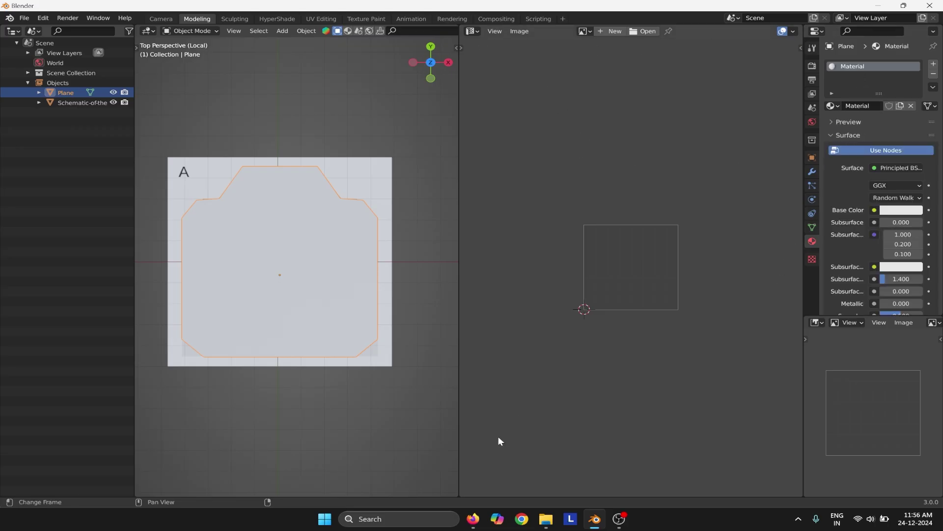
Split the UV Editor area horizontally and turn the lower part into a Shader Editor showing the plane's material.
left_click_drag(462, 489, 481, 226)
left_click(472, 229)
left_click(501, 322)
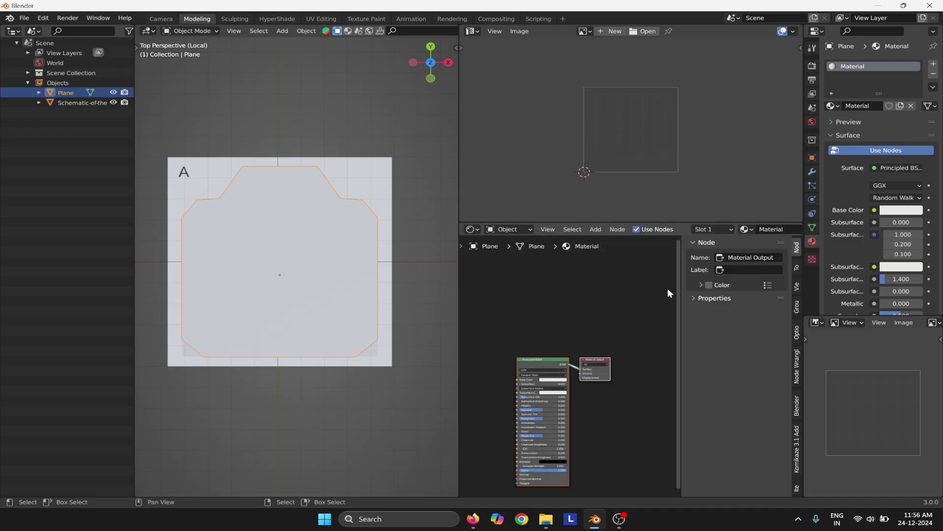
scroll(567, 309, "up", 1)
scroll(606, 303, "up", 2)
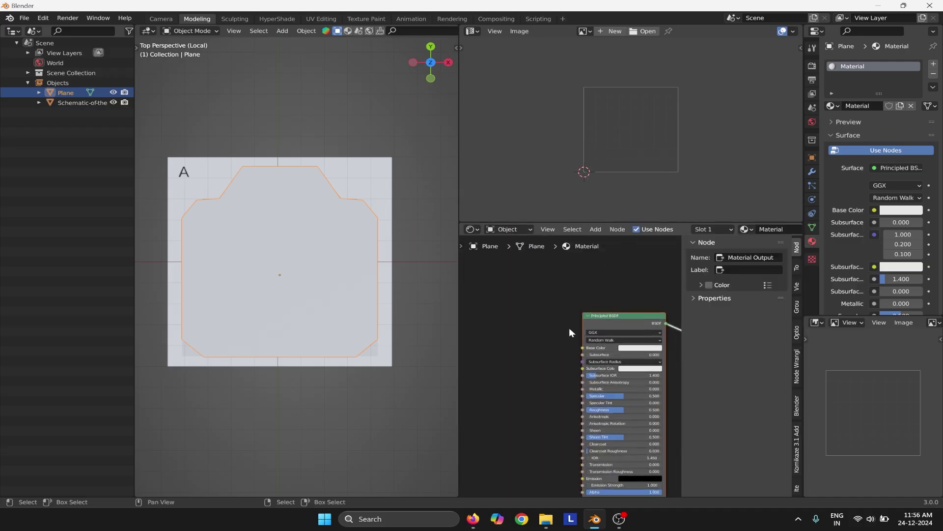
Add an Image Texture node with its Mapping setup to the Base Color of the material's Principled BSDF.
left_click(580, 314)
scroll(591, 308, "up", 2)
scroll(591, 308, "down", 2)
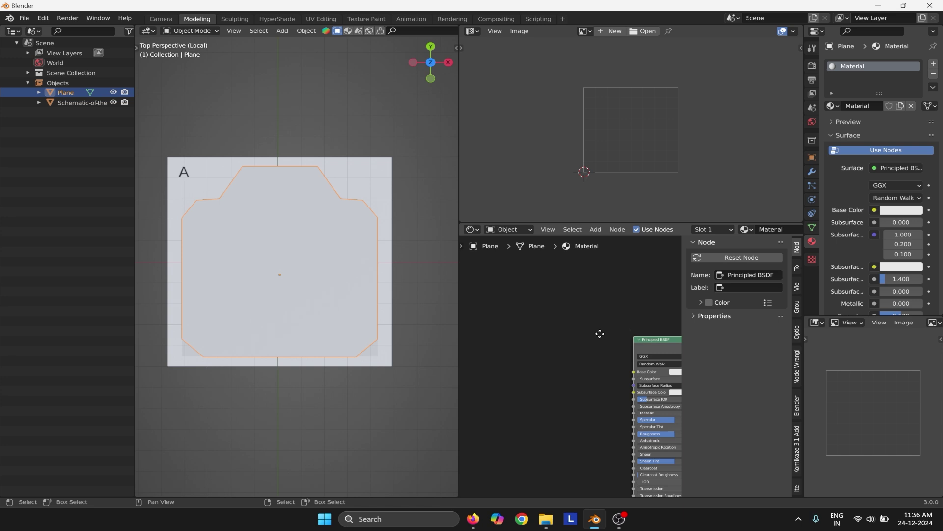
middle_click_drag(573, 316, 617, 375)
key("ctrl+t")
key("g")
left_click(564, 318)
Find the PULP Shield PCB schematic image in the Desktop folder and load it into the Image Texture node.
left_click(607, 393)
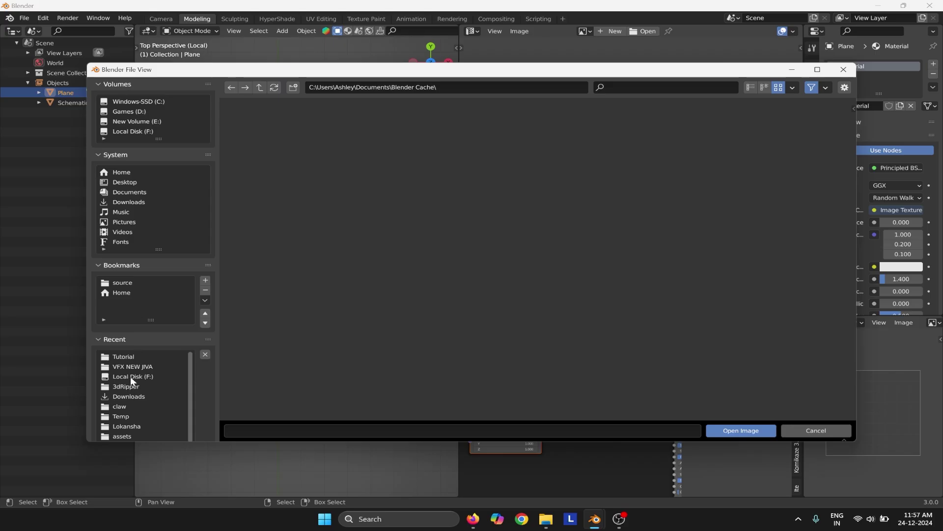
left_click(131, 120)
scroll(468, 238, "down", 2)
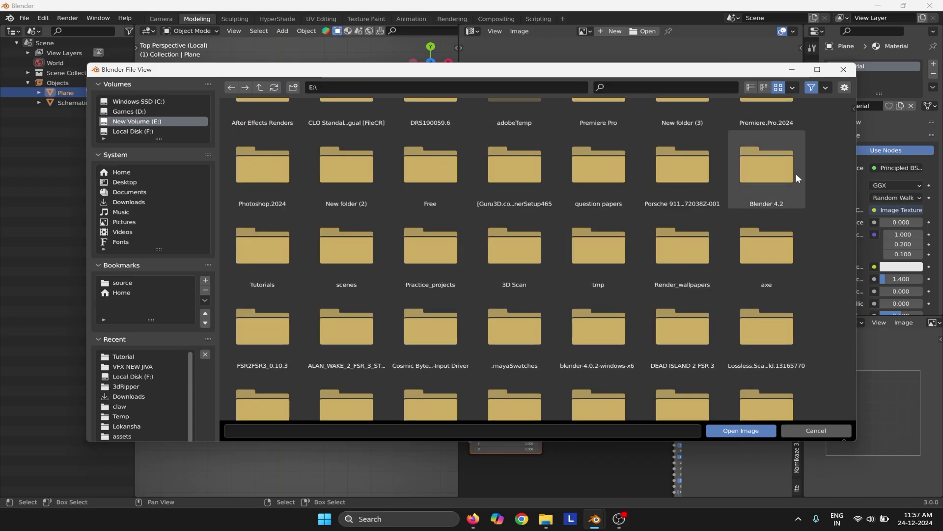
left_click_drag(853, 162, 819, 295)
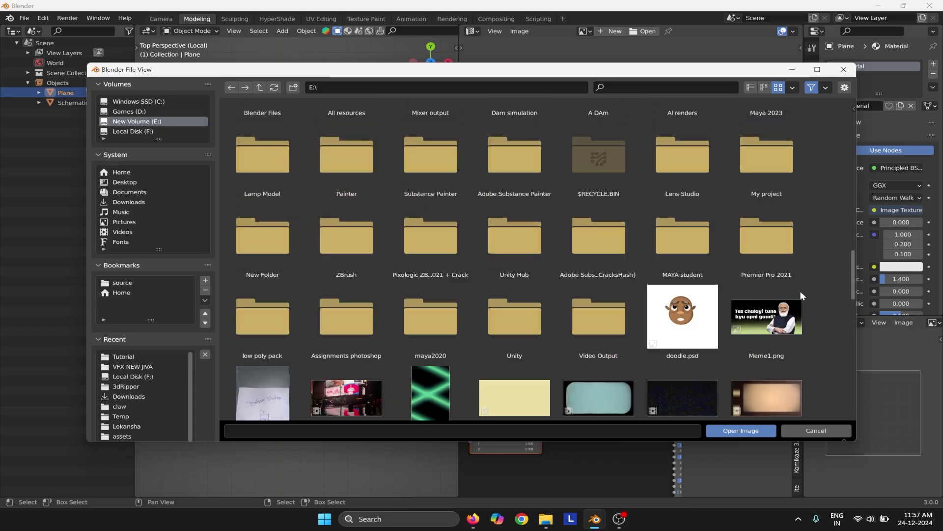
scroll(800, 293, "down", 10)
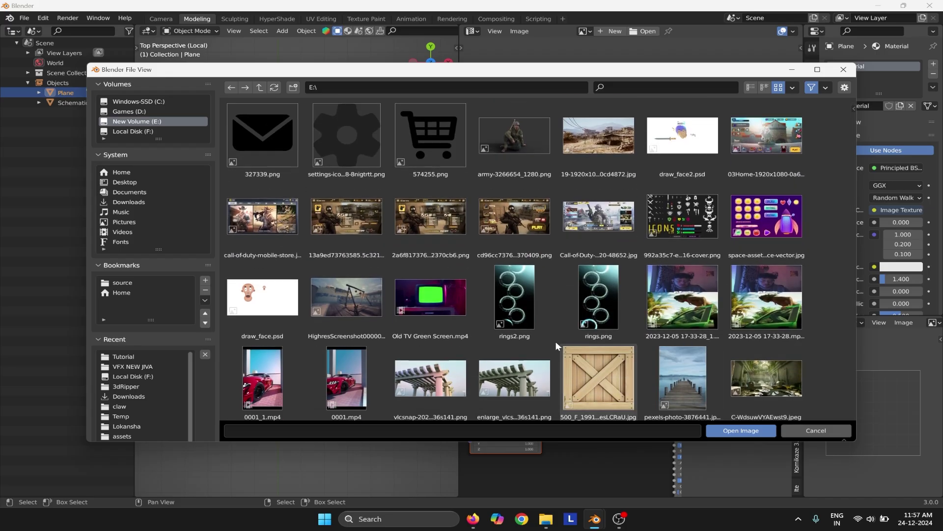
left_click(143, 375)
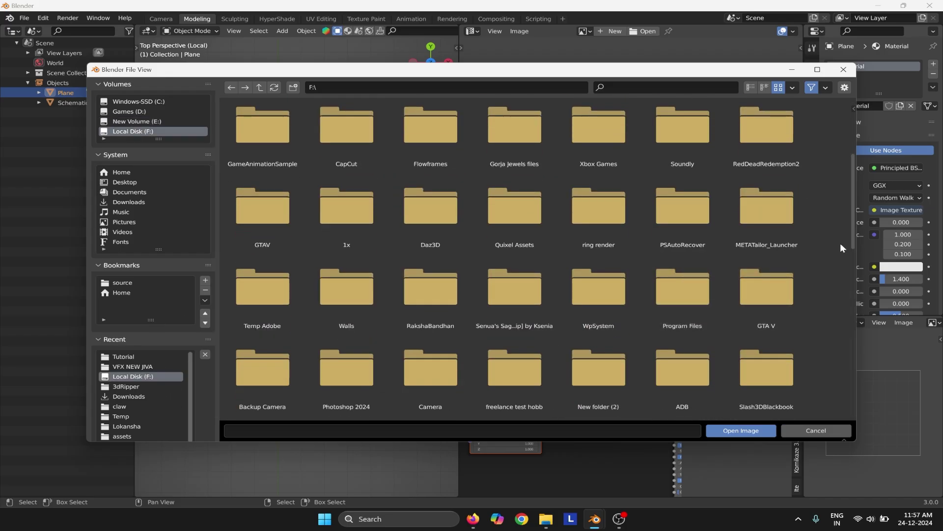
left_click_drag(852, 189, 773, 284)
left_click(136, 191)
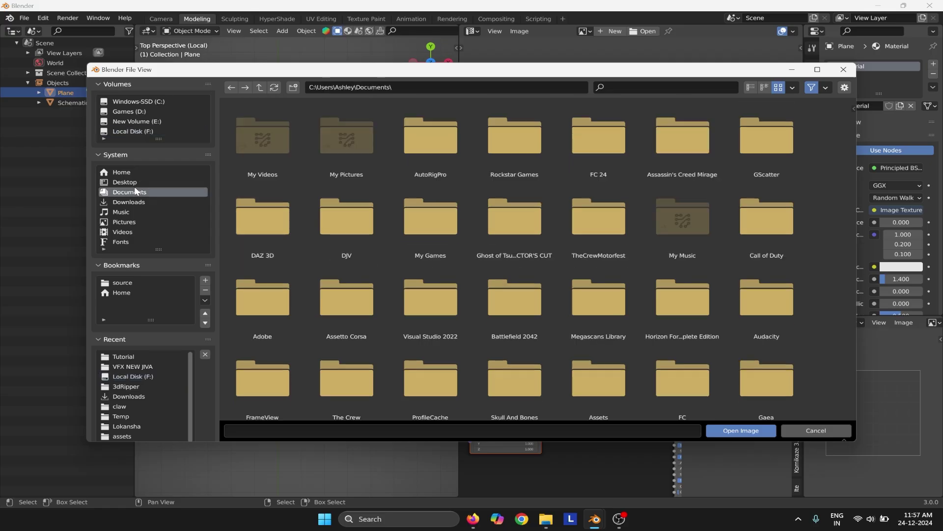
left_click(133, 182)
double_click(263, 137)
double_click(338, 139)
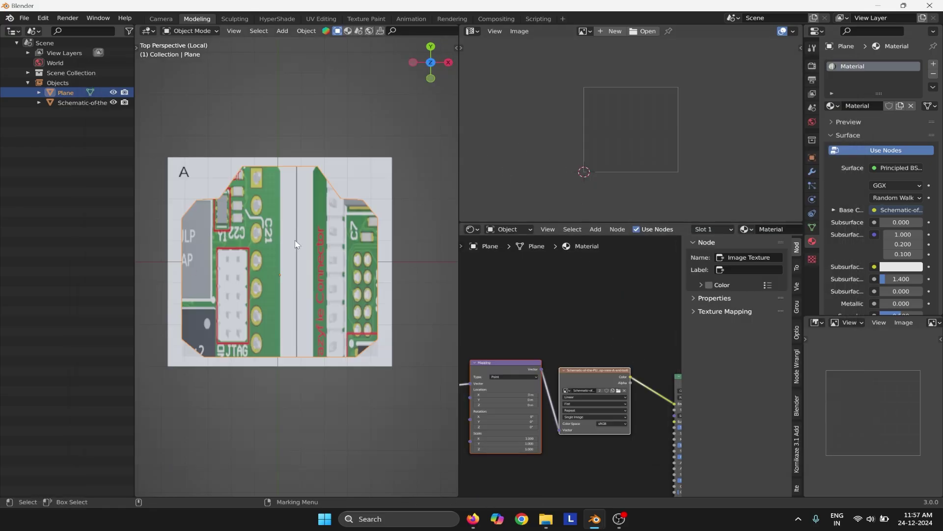
Show the schematic image in the UV Editor and reenter Edit Mode on the board-shaped plane.
left_click(295, 244)
right_click(294, 242)
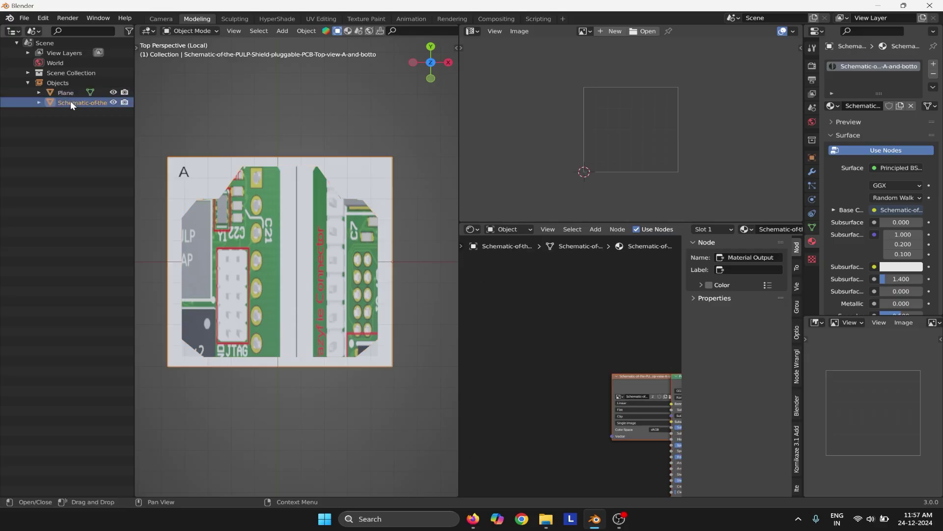
right_click(291, 258)
left_click(317, 279)
key("Tab")
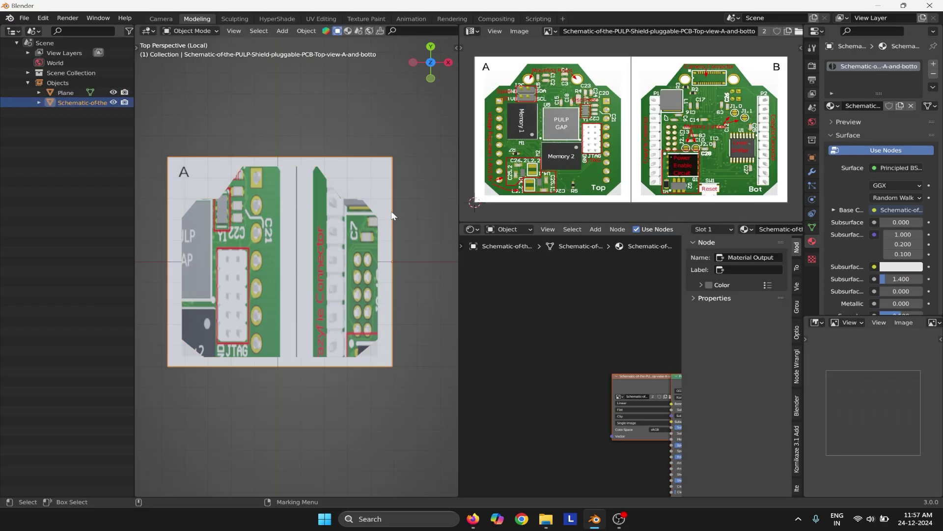
left_click(314, 252)
right_click_drag(314, 253, 385, 293)
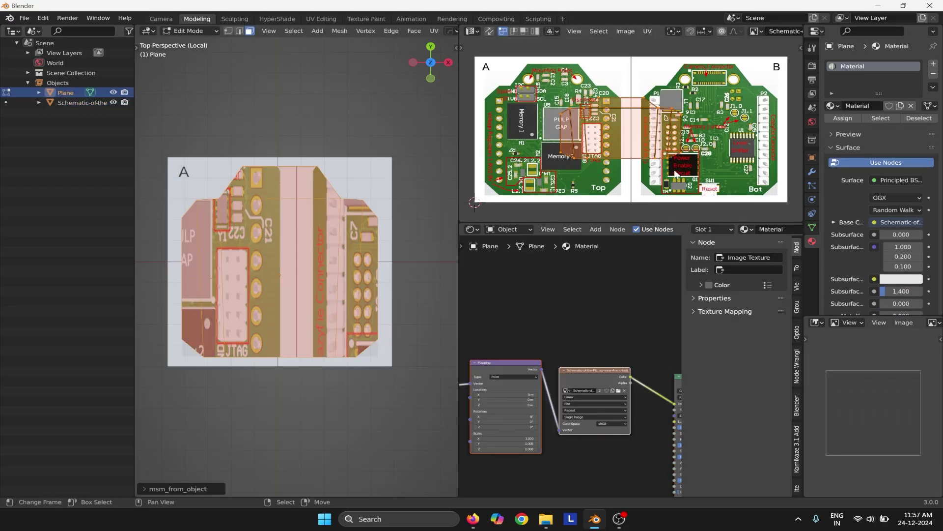
Select all of the board plane's UVs and move them horizontally onto board A in the schematic image.
scroll(675, 173, "up", 1)
key("a")
scroll(665, 109, "down", 3)
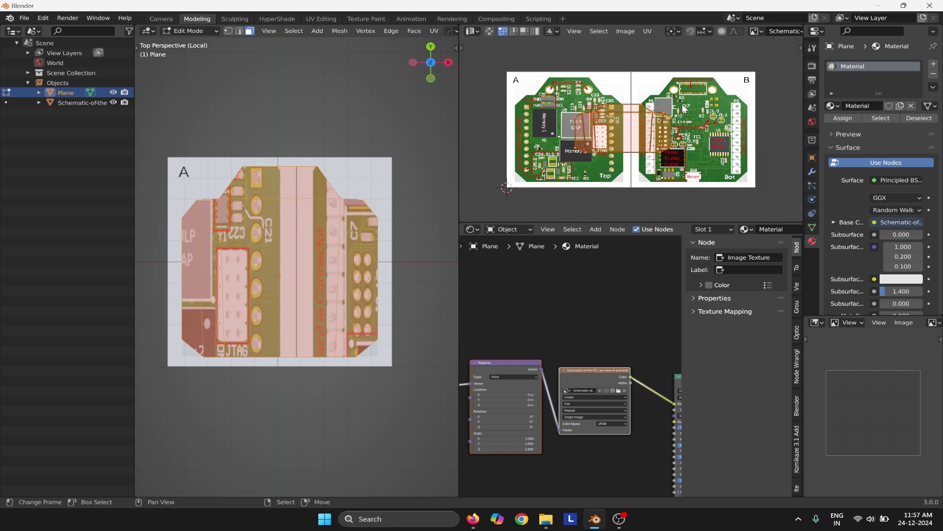
key("g")
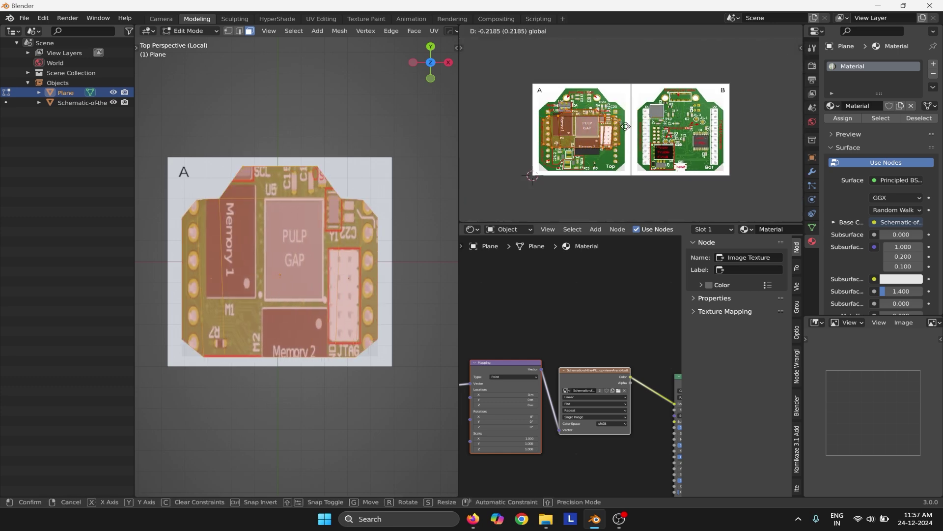
left_click(622, 125)
Scale up the board plane's UVs so they roughly cover board A in the schematic image.
key("s")
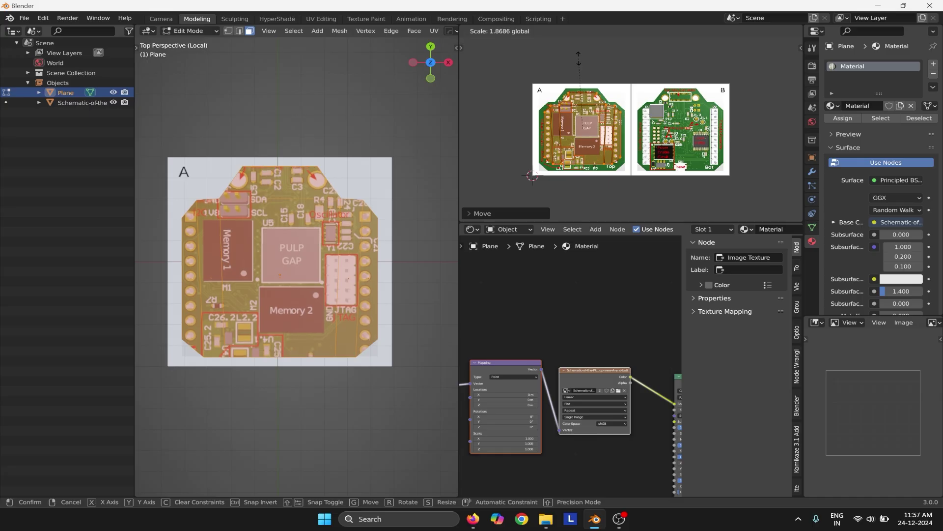
left_click(654, 118)
scroll(654, 119, "up", 1)
scroll(654, 119, "up", 2)
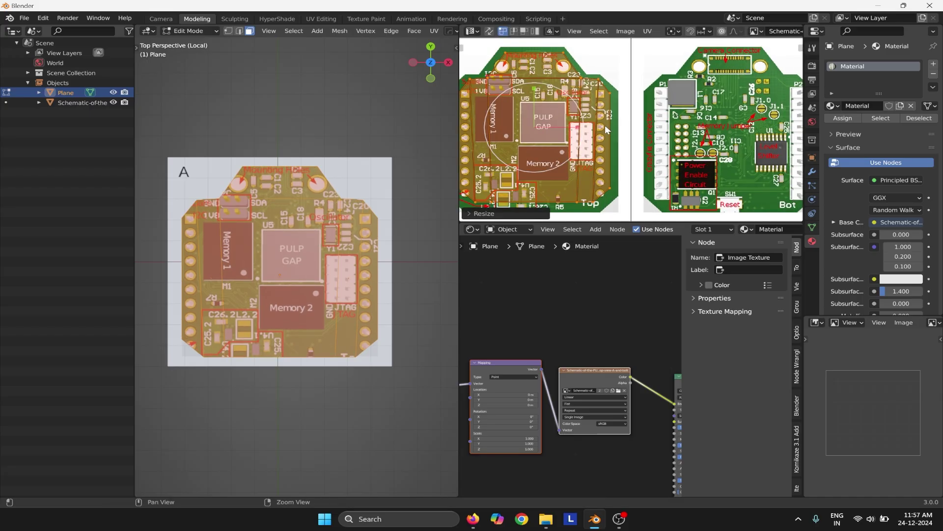
Fine-tune the scale and position of the board plane's UVs to match board A, and return to Object Mode.
left_click_drag(607, 117, 611, 117)
key("g")
left_click_drag(556, 89, 560, 92)
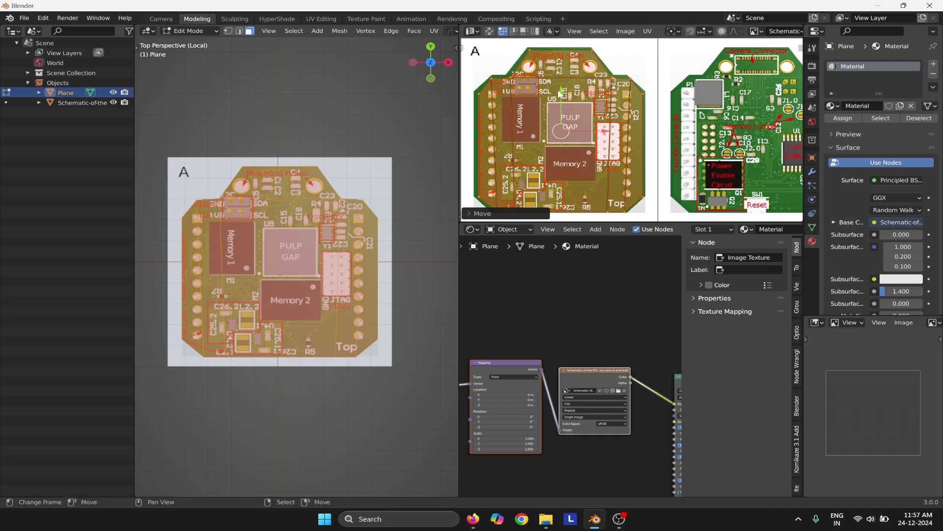
key("s")
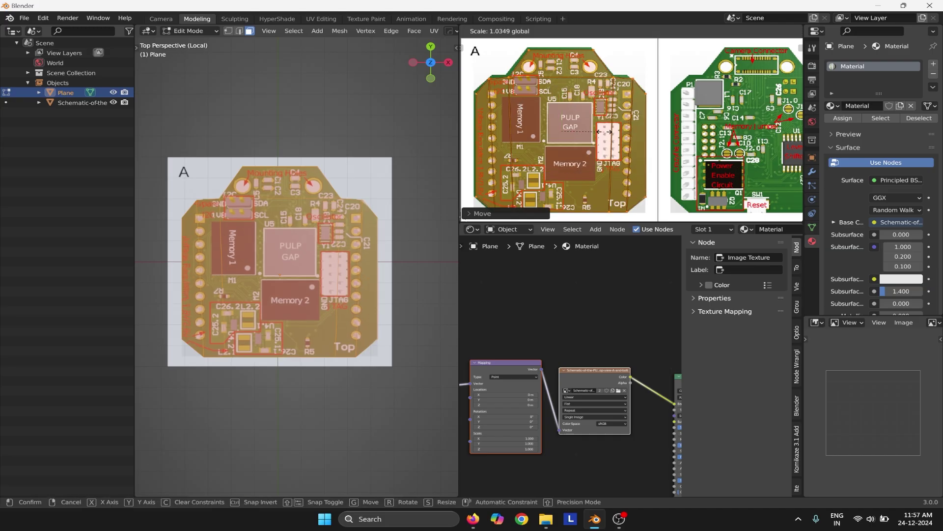
left_click(604, 131)
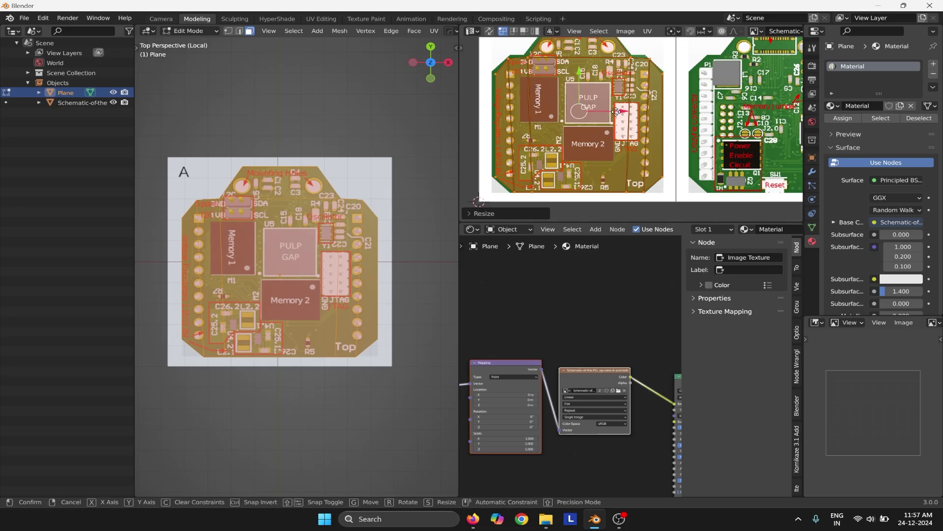
key("g")
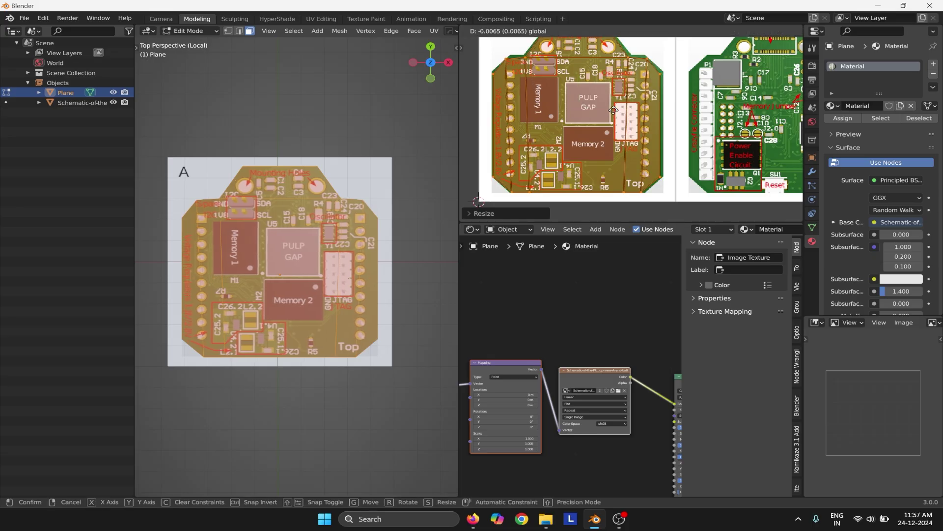
left_click(614, 110)
key("Tab")
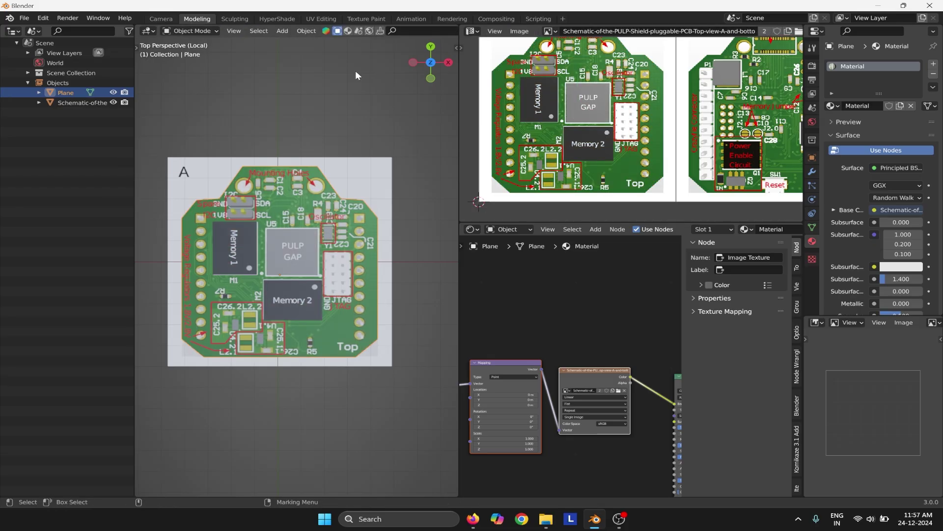
Hide the schematic reference image object so only the textured board plane is shown, and clear the selection.
middle_click_drag(274, 224, 338, 315)
scroll(562, 335, "down", 2)
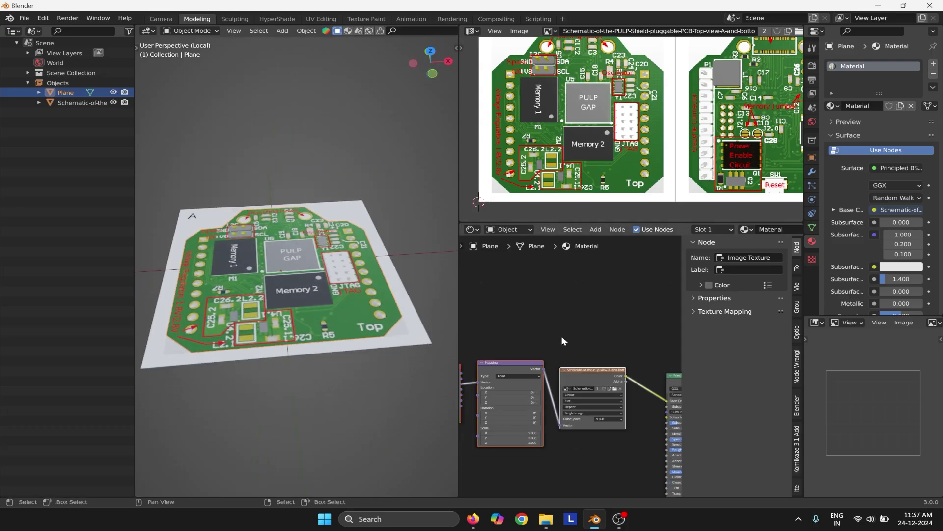
scroll(333, 195, "down", 4)
middle_click_drag(334, 200, 333, 251)
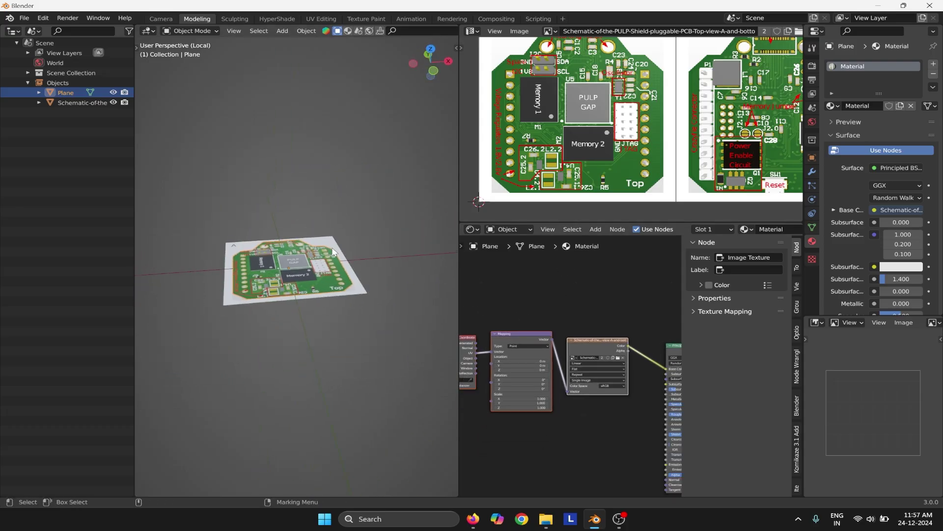
left_click(113, 103)
left_click(393, 226)
Select the textured board plane and examine the fit of its schematic texture from several angles.
middle_click_drag(393, 226, 333, 289)
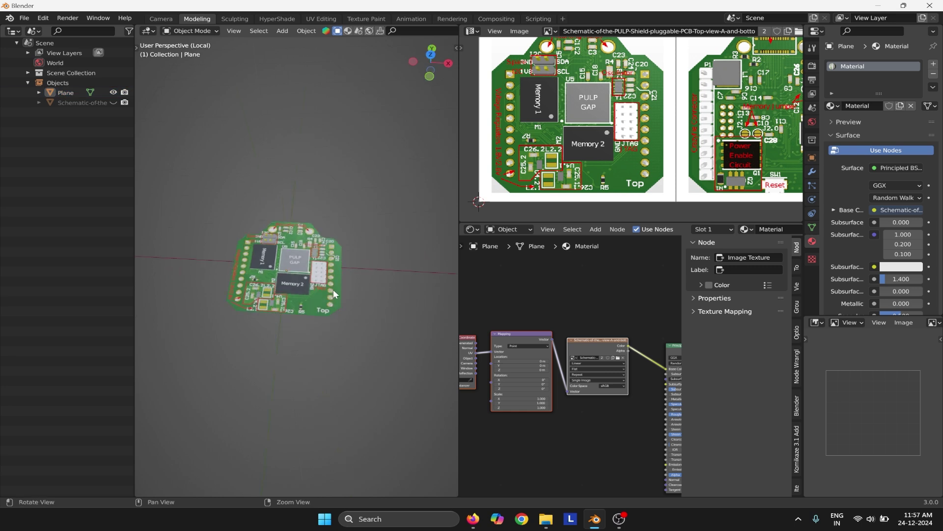
scroll(365, 252, "up", 3)
middle_click_drag(365, 252, 275, 243)
left_click(264, 246)
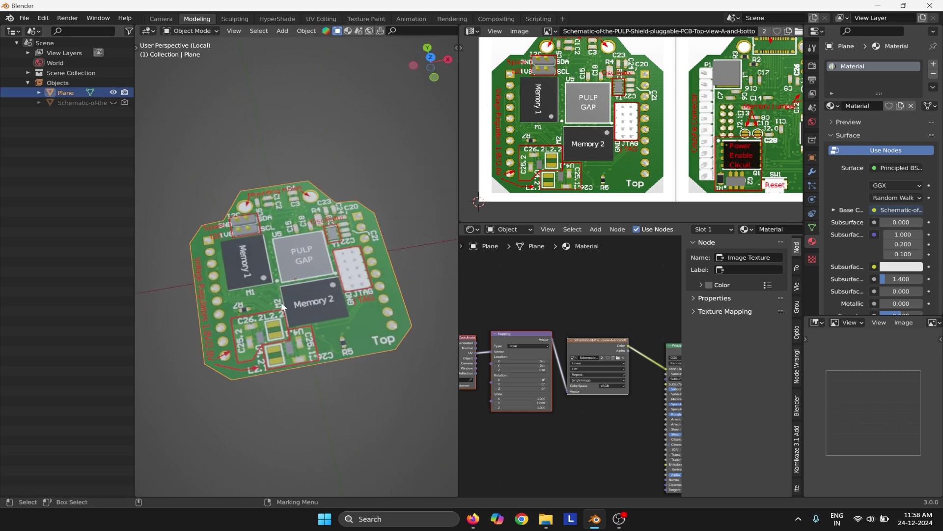
middle_click_drag(332, 282, 284, 240)
scroll(302, 265, "up", 3)
scroll(294, 219, "down", 2)
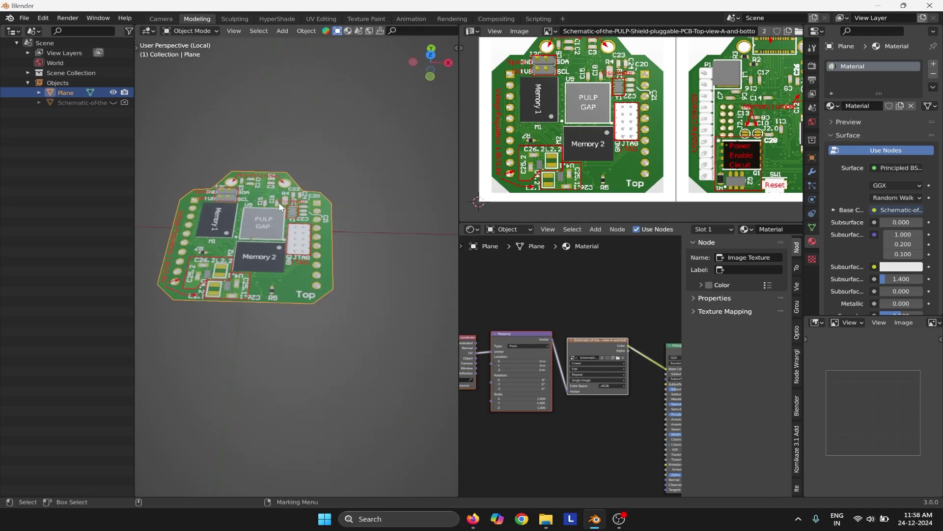
middle_click_drag(435, 283, 486, 156)
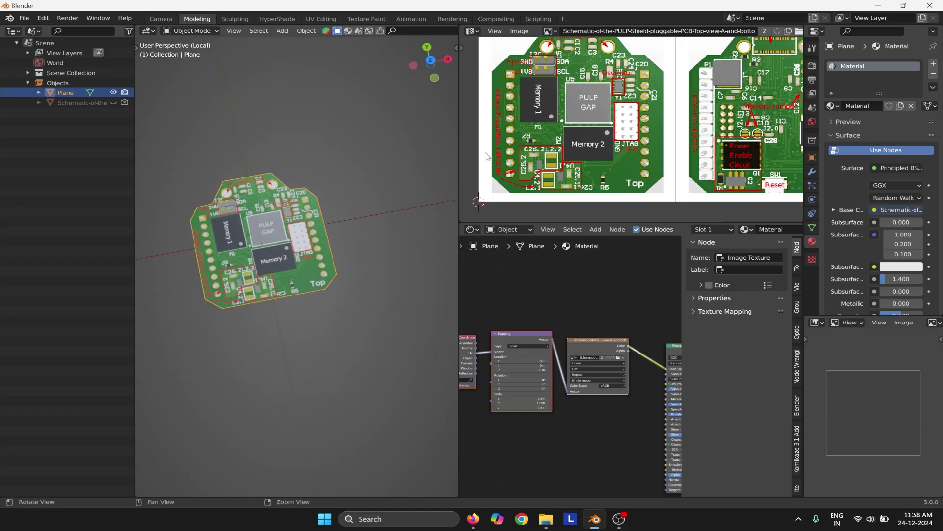
scroll(626, 96, "down", 2)
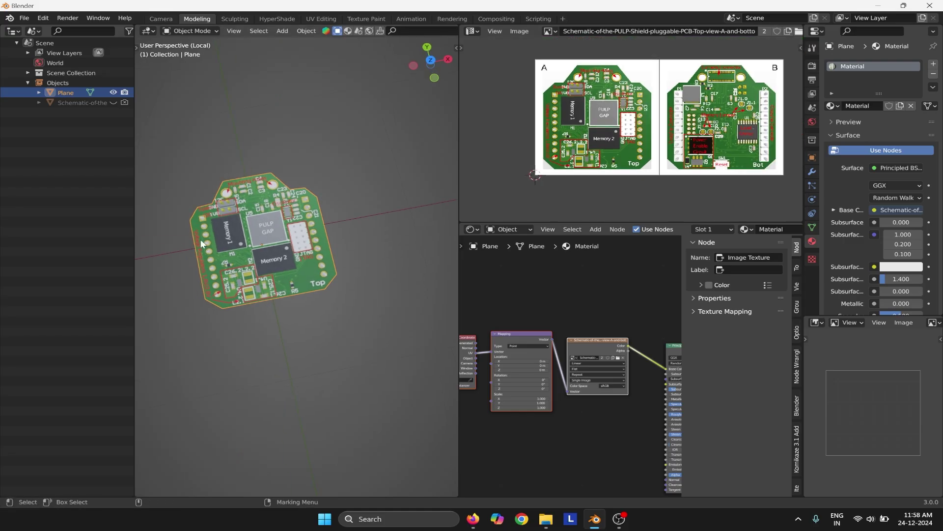
scroll(577, 418, "down", 1)
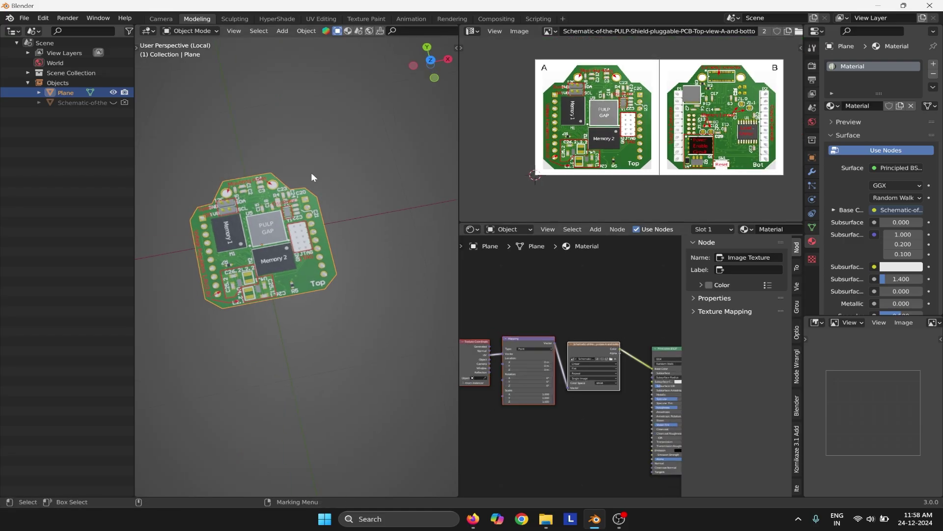
scroll(248, 215, "up", 4)
middle_click_drag(248, 215, 341, 274)
middle_click_drag(295, 315, 221, 307)
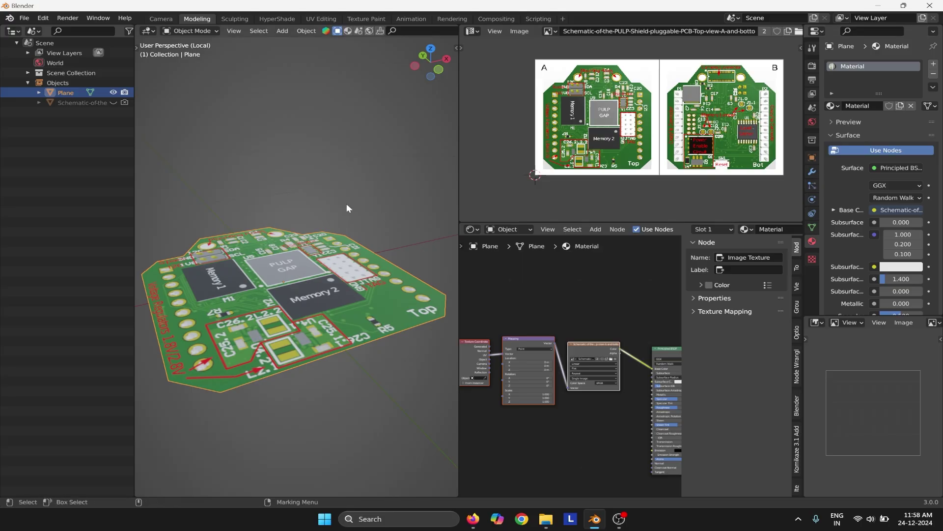
Add a Solidify modifier to the board plane and set its thickness to 0.199 m.
scroll(347, 208, "down", 3)
middle_click_drag(347, 209, 310, 269)
left_click(812, 171)
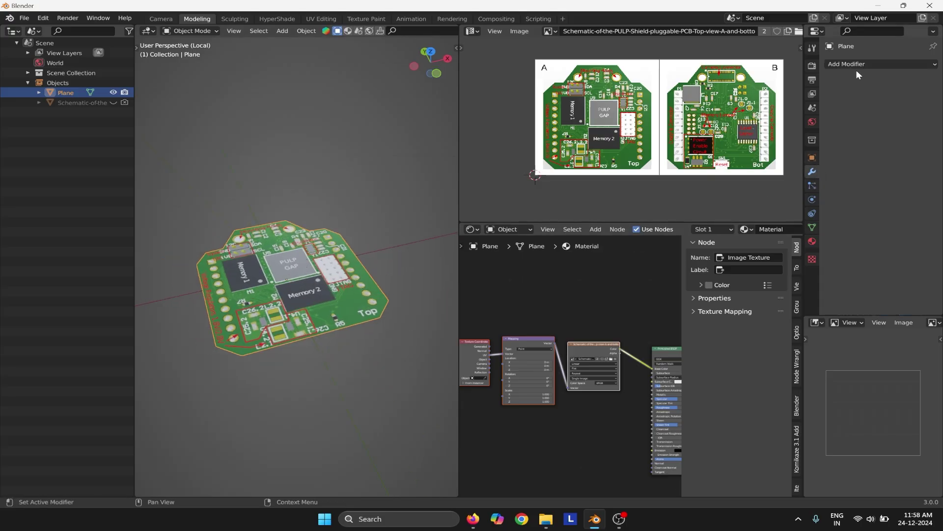
left_click(856, 65)
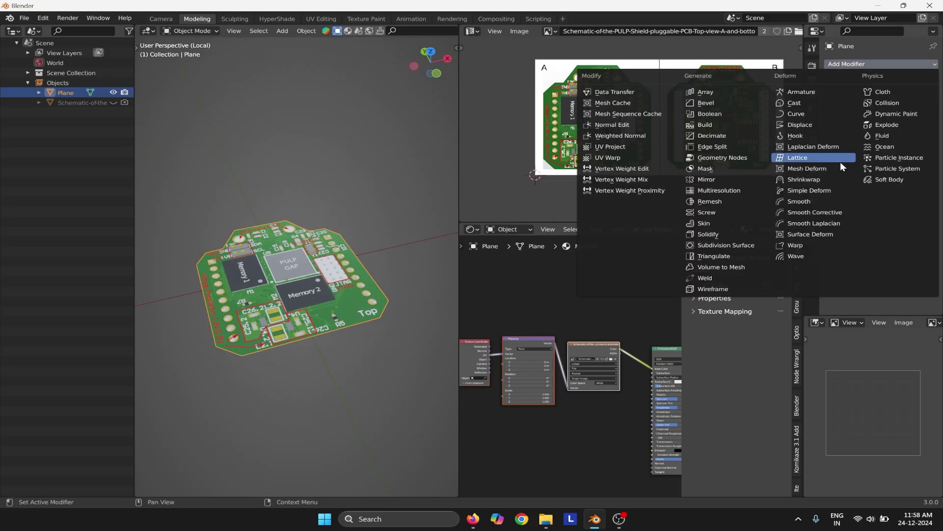
left_click(713, 234)
left_click_drag(894, 107, 906, 107)
mouse_move(276, 167)
left_mouse_down("alt")
mouse_move(313, 98)
mouse_move(284, 157)
left_mouse_up("alt")
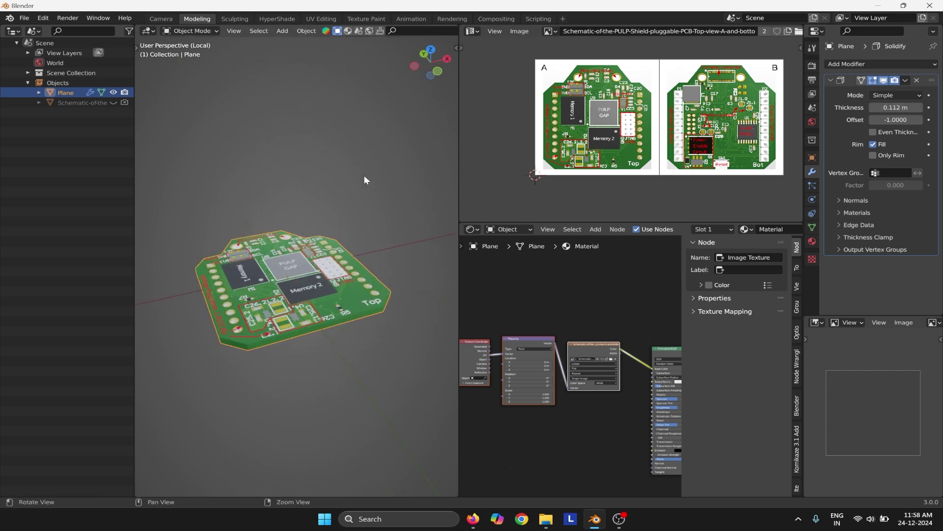
left_click_drag(364, 175, 319, 167, "alt")
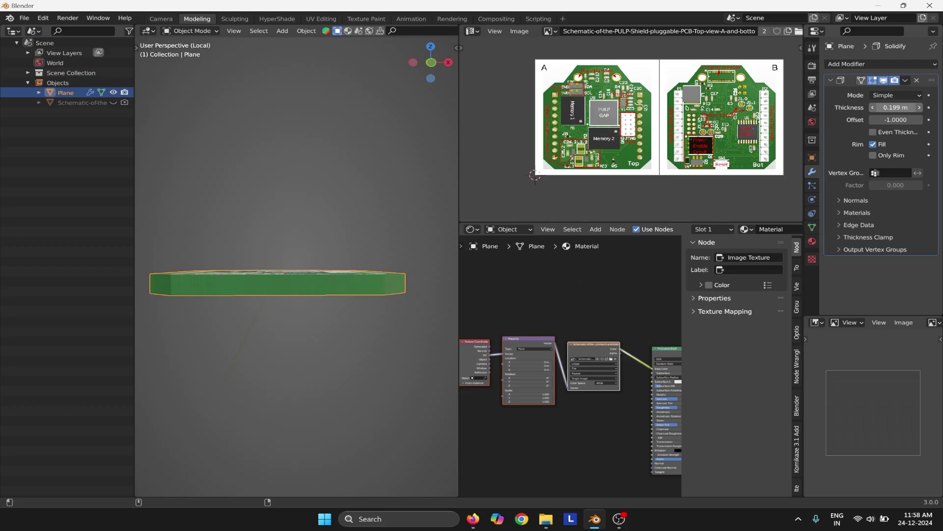
Add a cube at the board's centre and scale it down roughly toward the size of the PULP GAP chip.
middle_click_drag(460, 194, 335, 204)
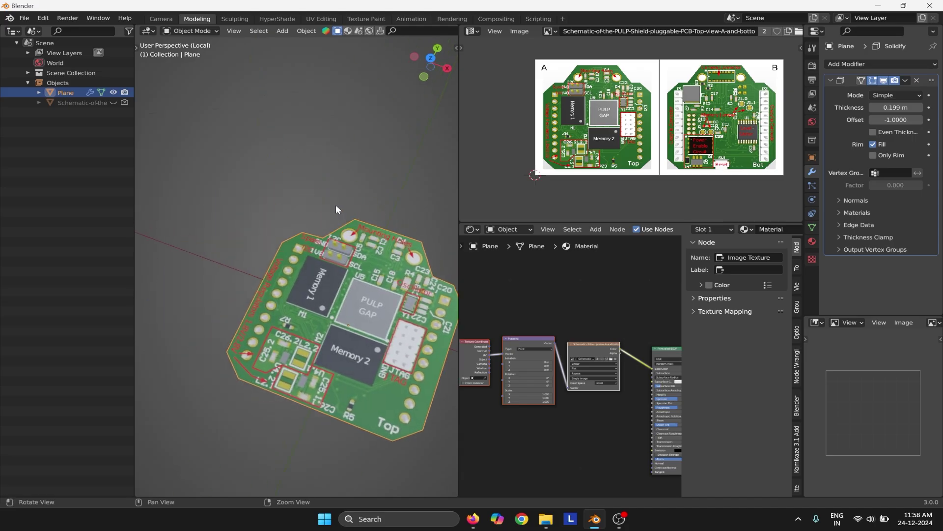
left_click(287, 31)
mouse_move(333, 46)
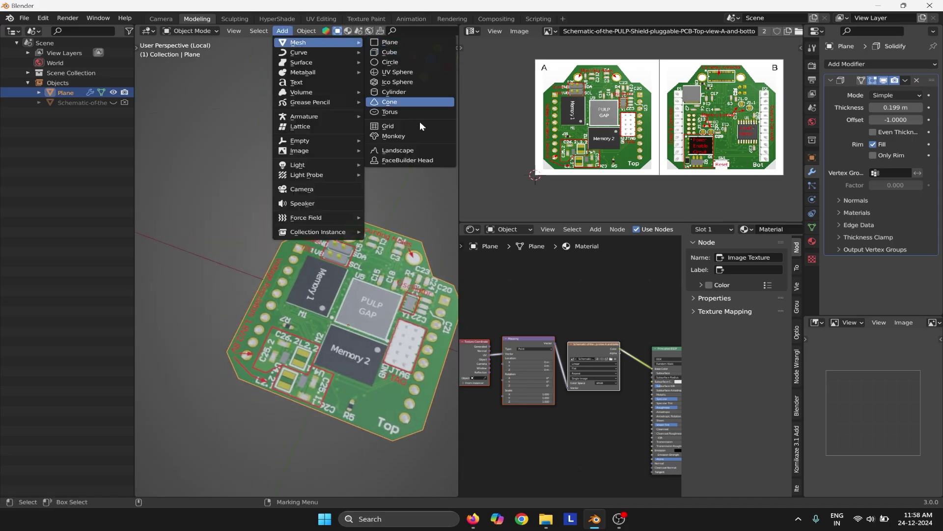
middle_click_drag(419, 122, 316, 169)
key("grave")
left_click(321, 105)
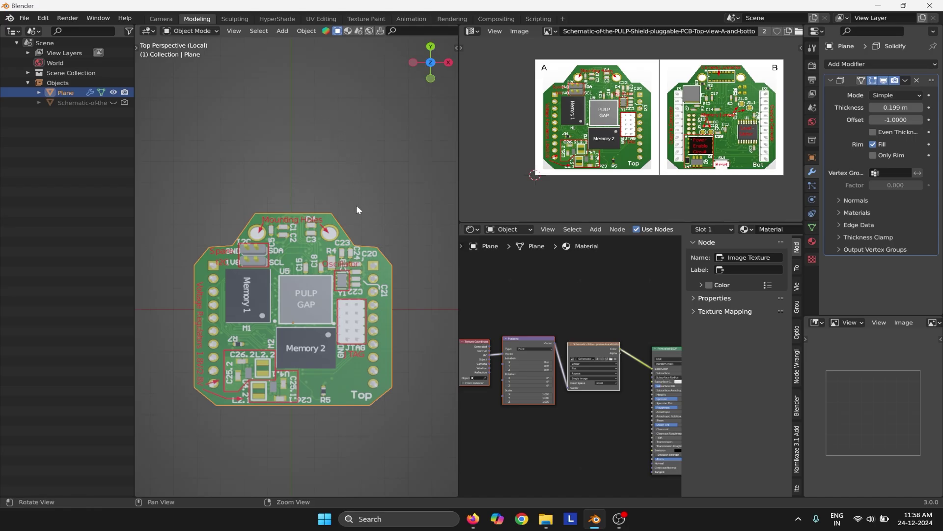
middle_click_drag(357, 210, 346, 156, "shift")
scroll(347, 157, "up", 1)
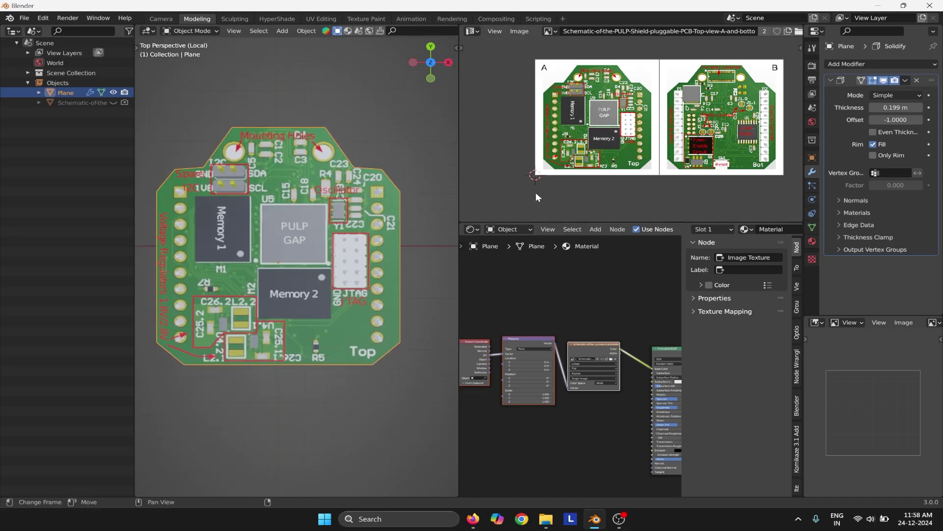
left_click(282, 31)
mouse_move(344, 45)
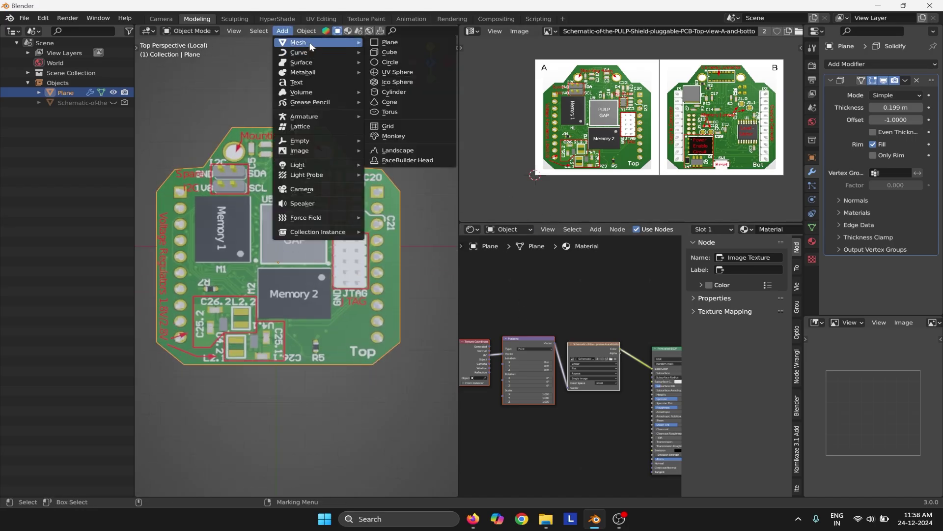
left_click(398, 52)
scroll(323, 232, "down", 5)
key("s")
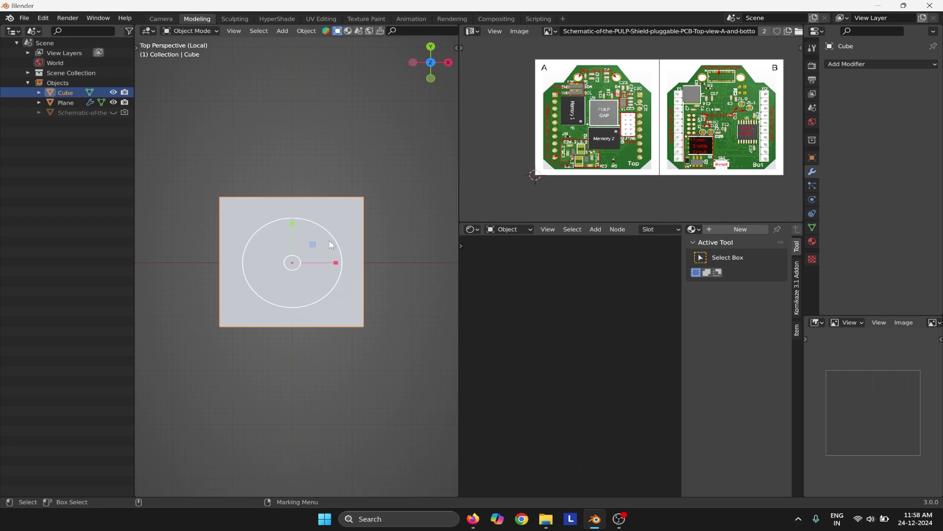
left_click(293, 261)
scroll(293, 261, "up", 6)
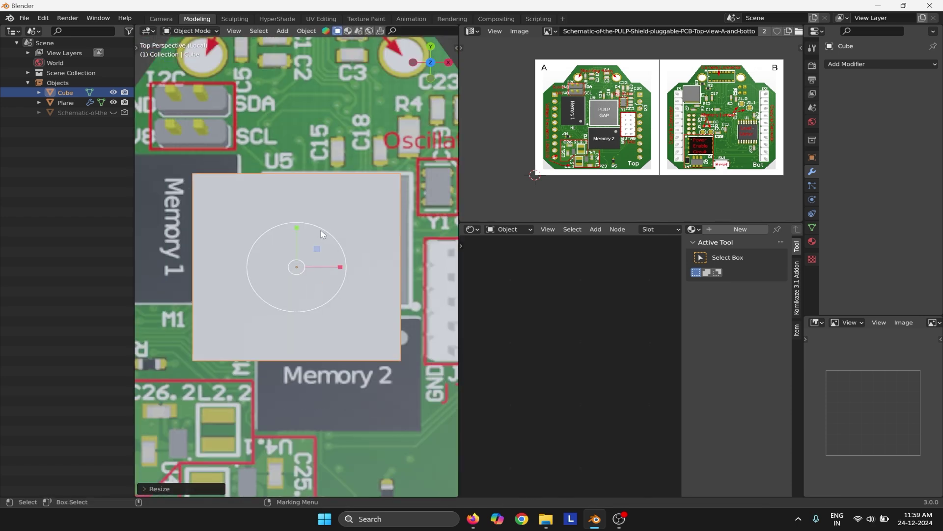
Move the cube onto the PULP GAP chip and fit it to the chip's footprint on the board.
middle_click_drag(293, 261, 324, 268)
key("g")
left_click_drag(352, 280, 353, 281)
left_click_drag(352, 281, 370, 265, "alt")
key("r")
key("r")
middle_click_drag(369, 265, 378, 276)
left_click_drag(377, 275, 377, 271)
middle_click_drag(373, 322, 385, 301)
left_click_drag(369, 299, 376, 302)
middle_click_drag(375, 302, 304, 226)
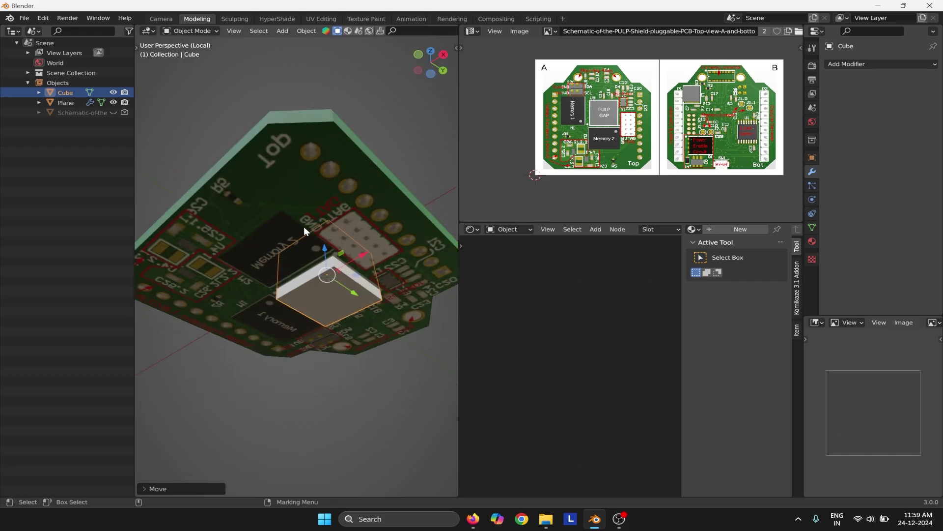
Select the board plane and try to pick the faces on its underside in Edit Mode.
scroll(304, 226, "down", 2)
left_click_drag(304, 206, 288, 149, "alt")
scroll(262, 189, "up", 3)
middle_click_drag(266, 190, 331, 236, "alt")
right_click_drag(299, 213, 349, 247)
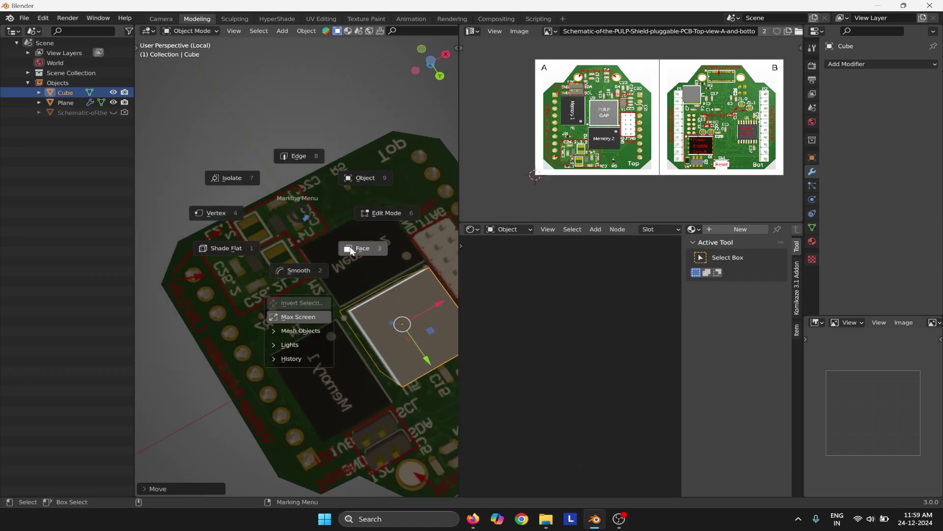
middle_click_drag(351, 251, 384, 113)
left_click(352, 213)
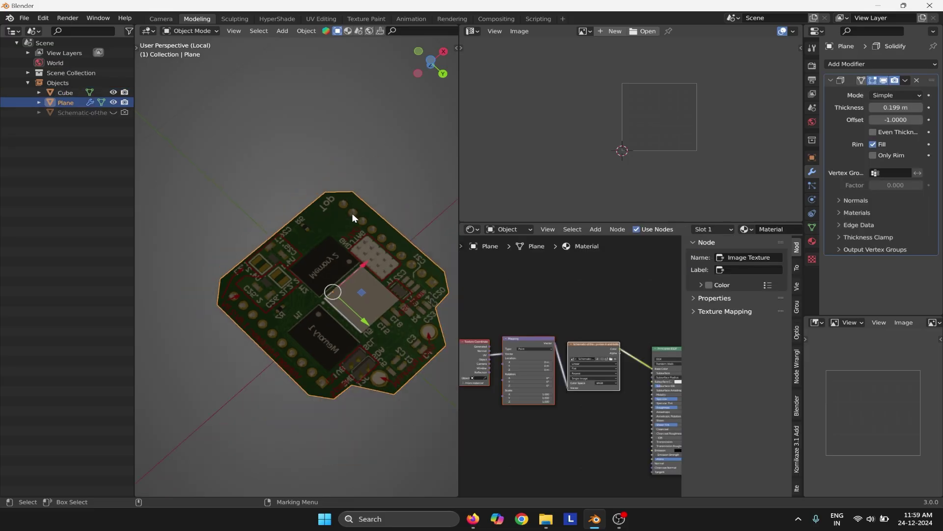
left_click_drag(353, 214, 339, 231, "alt")
right_click_drag(334, 236, 370, 273)
left_click(325, 256)
right_click_drag(360, 221, 359, 157)
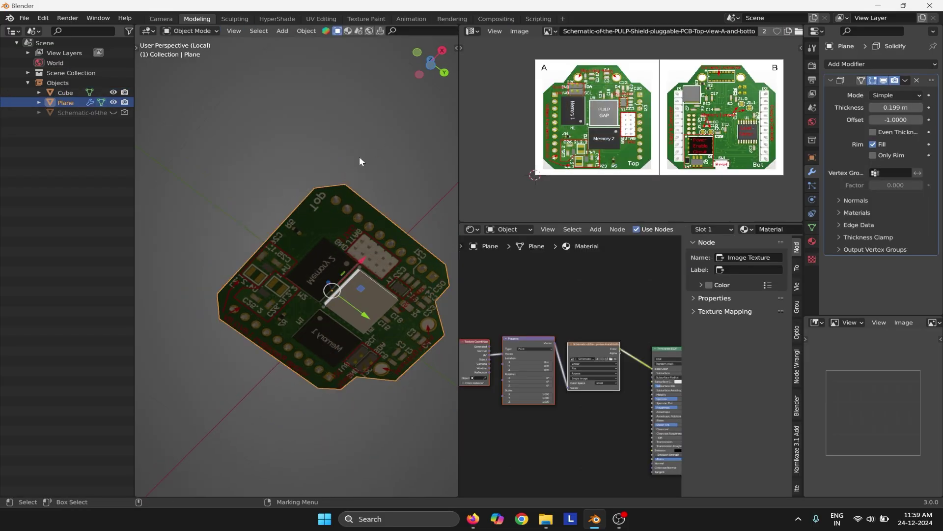
Apply the board plane's Solidify modifier in Object Mode and reenter Edit Mode with face selection.
middle_click_drag(360, 161, 334, 244)
right_click(327, 197)
left_click(357, 196)
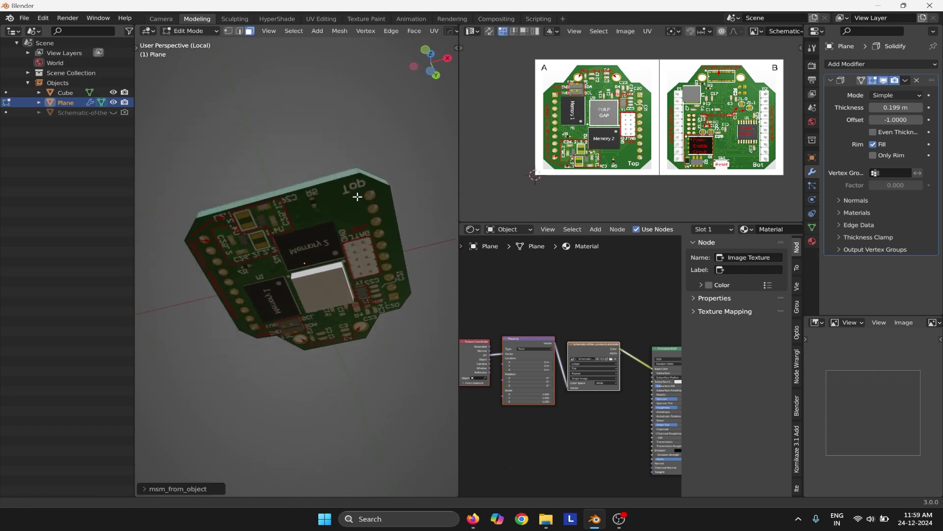
scroll(358, 196, "up", 4)
right_click(352, 154)
left_click(366, 165)
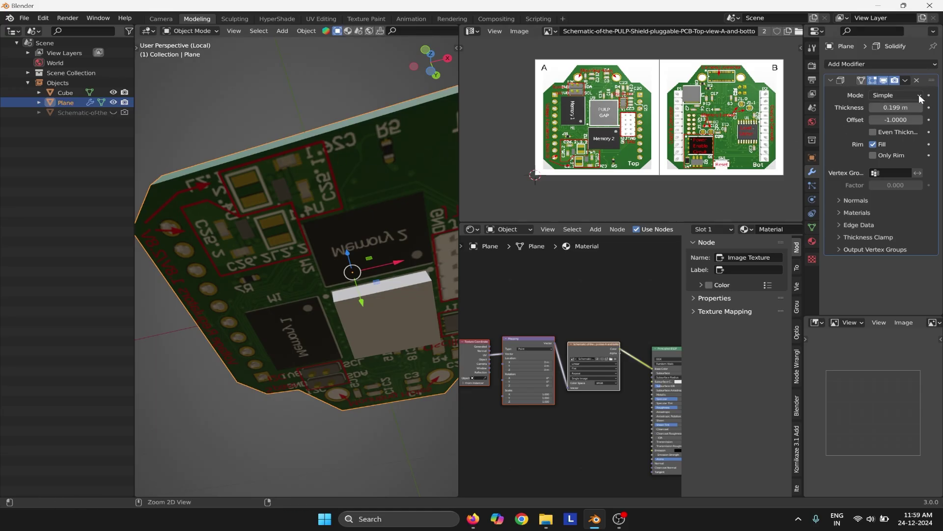
key("ctrl+a")
right_click(344, 216)
left_click(355, 207)
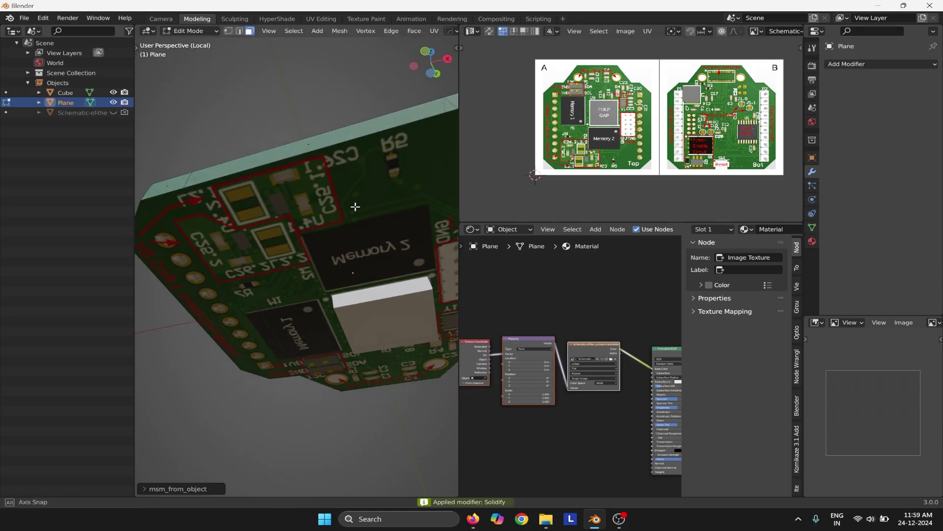
key("Tab")
middle_click_drag(355, 207, 364, 227)
key("Tab")
middle_click_drag(356, 237, 355, 155)
left_click(338, 114)
key("ctrl+z")
Return to Object Mode and hide the cube over the PULP GAP chip.
key("Tab")
left_click(368, 186)
left_click(370, 238)
key("h")
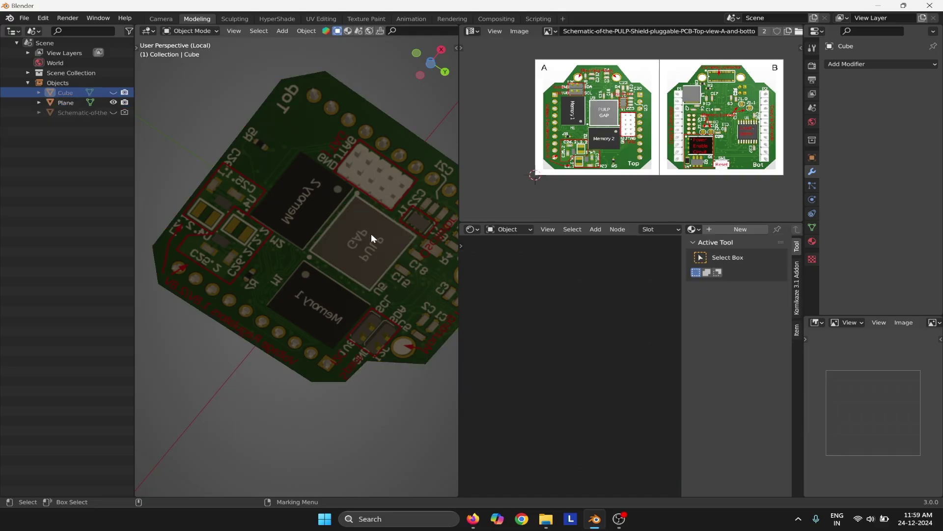
Select the board plane and enter Edit Mode with face selection.
middle_click_drag(398, 134, 390, 164)
left_click(305, 179)
key("Tab")
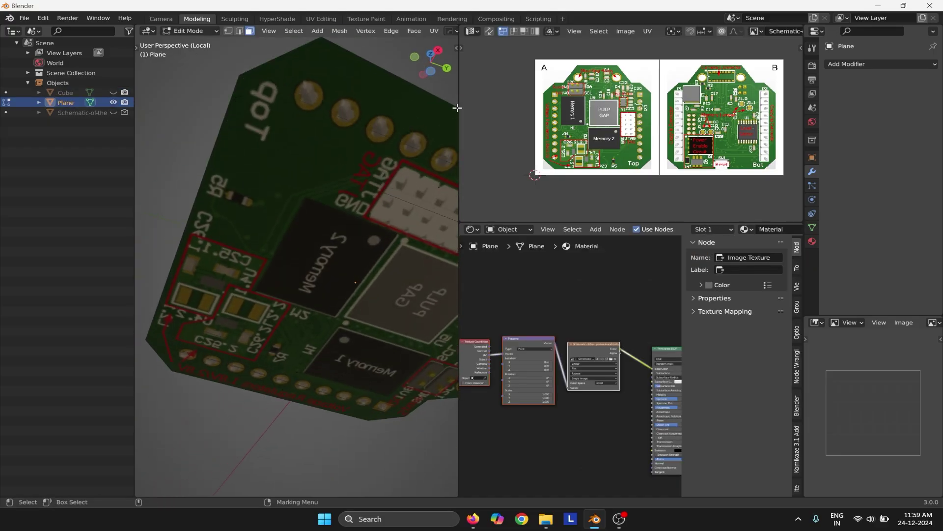
scroll(715, 30, "down", 2)
scroll(717, 31, "down", 3)
scroll(402, 29, "down", 8)
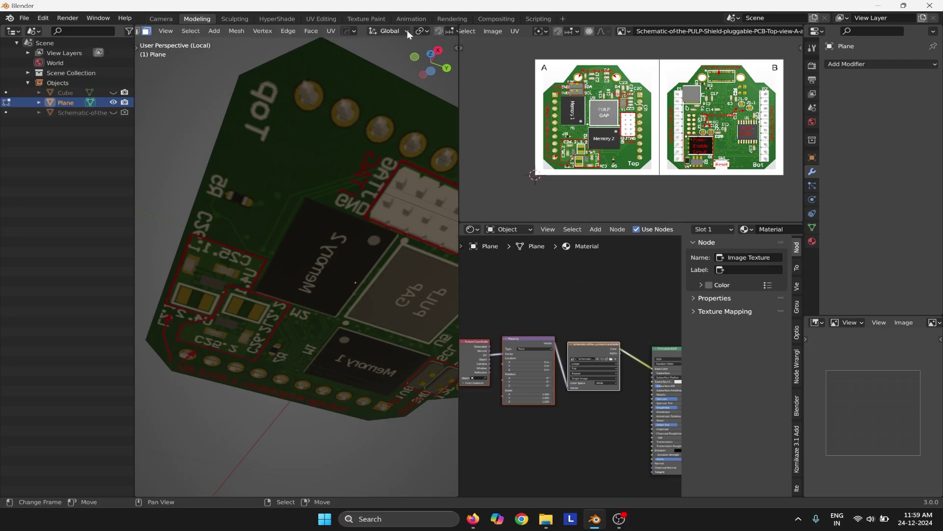
scroll(413, 33, "down", 2)
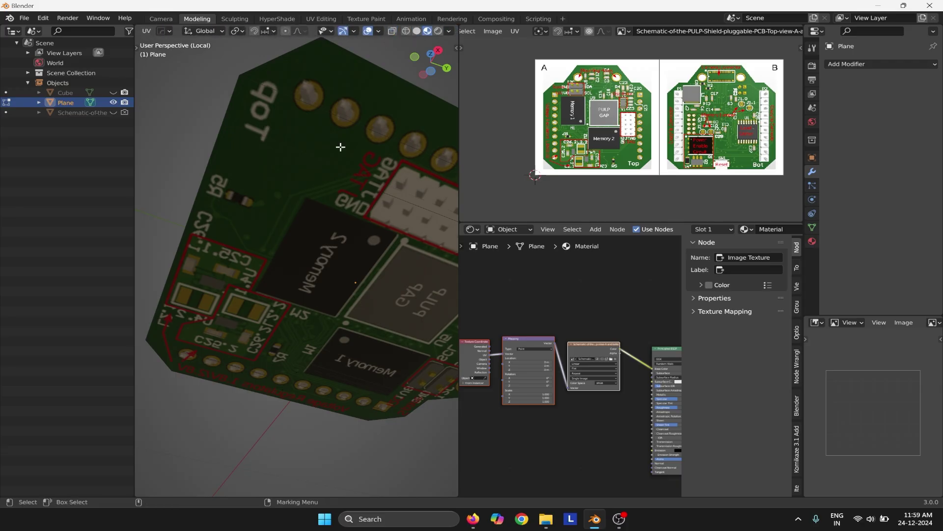
Select all the faces on the underside of the board.
middle_click_drag(340, 146, 256, 211, "alt")
right_click_drag(256, 211, 285, 195)
middle_click_drag(269, 271, 379, 250, "alt")
right_click_drag(378, 250, 382, 262)
left_click(362, 226)
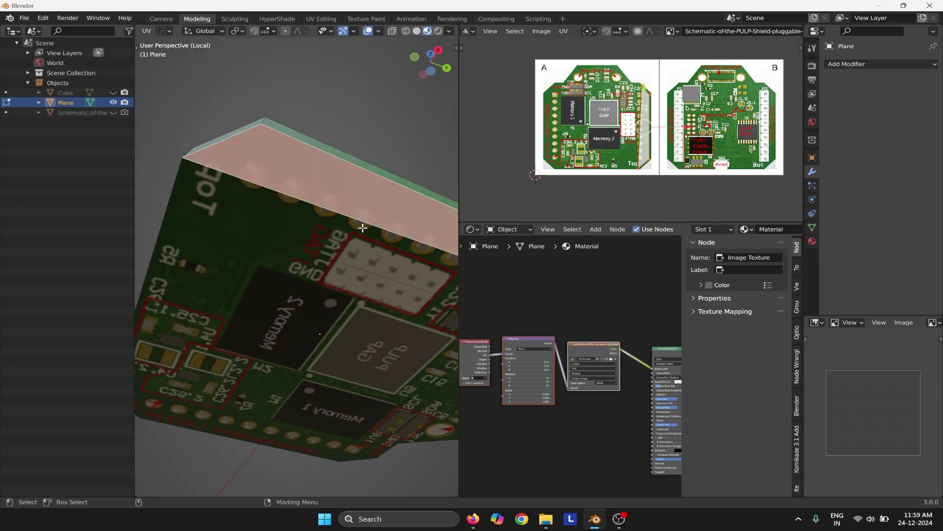
left_click_drag(363, 228, 330, 212, "alt")
left_click(325, 236, "shift")
left_click(289, 273, "shift")
left_click_drag(289, 273, 270, 186, "alt")
left_click(309, 213, "shift")
left_click(290, 241, "shift")
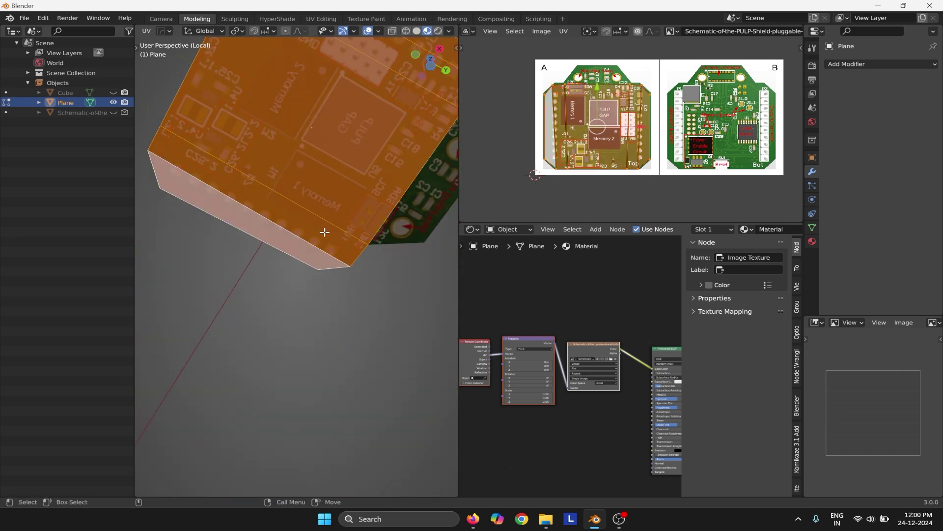
left_click(420, 209, "shift")
Scale the underside faces' UVs down to a small patch on the schematic image.
middle_click_drag(440, 152, 291, 249, "alt")
scroll(621, 139, "up", 2)
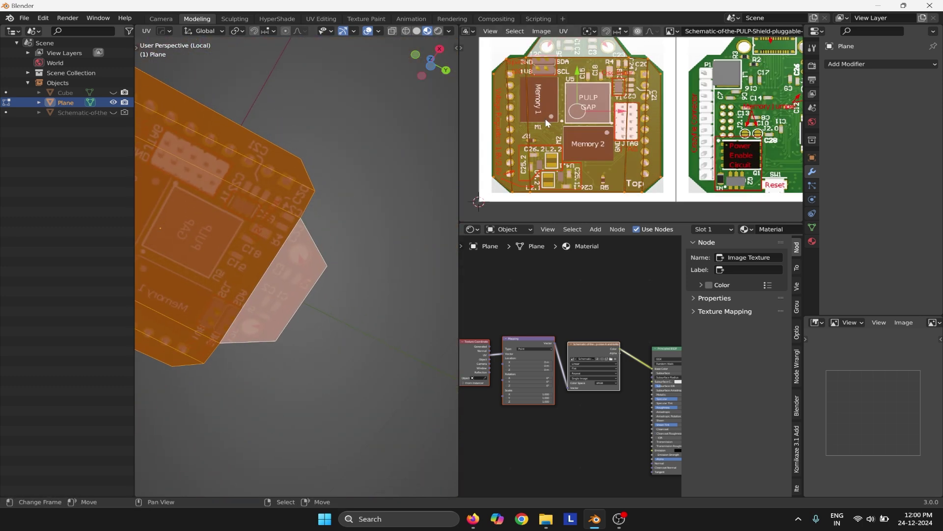
scroll(228, 185, "up", 3)
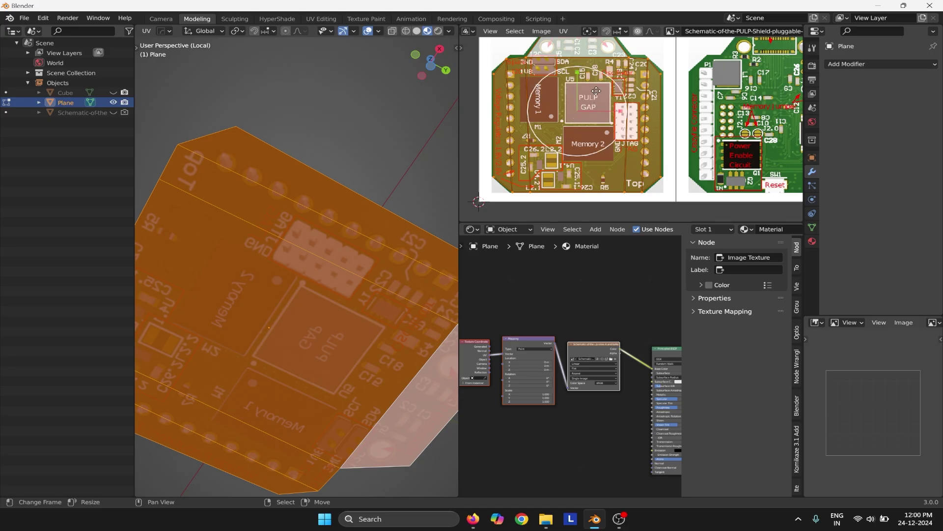
left_click(585, 112)
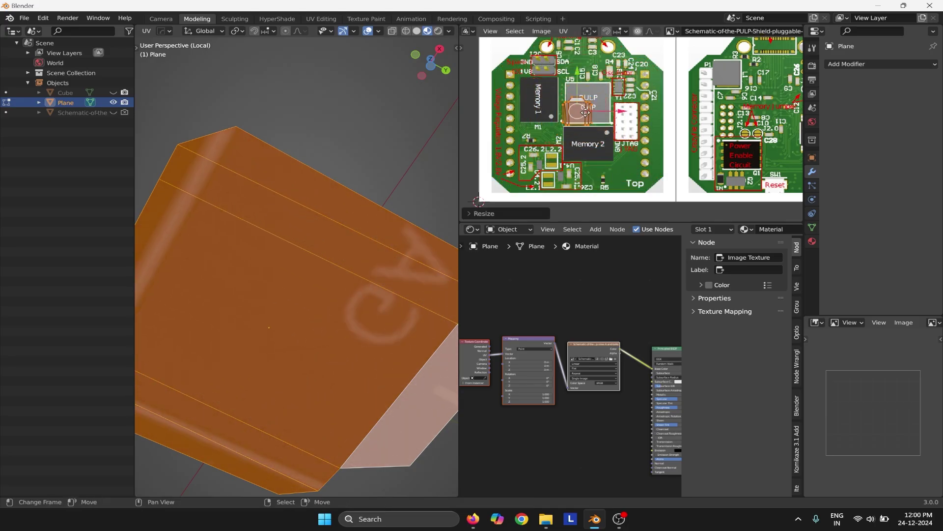
Move the underside UVs onto the plain green area above the Top label, shrink them further, and return to Object Mode.
left_click_drag(585, 113, 630, 165)
key("s")
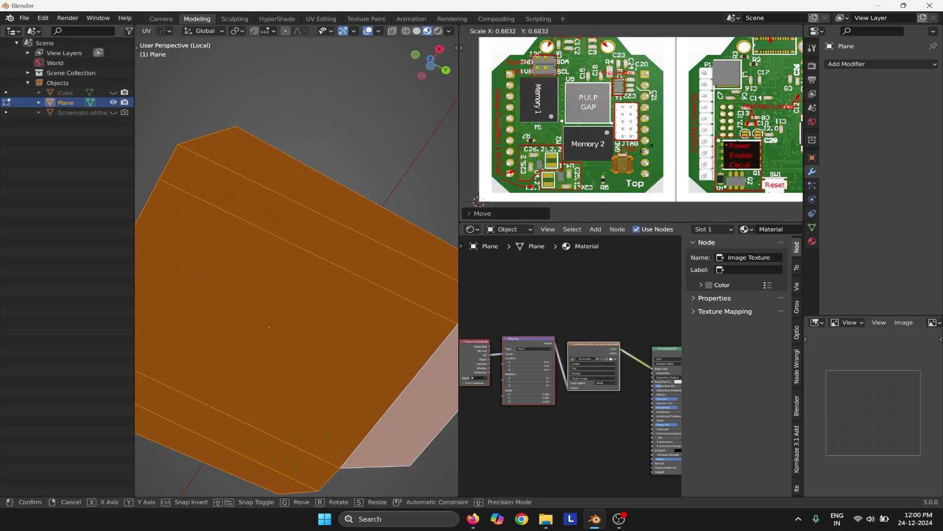
left_click(648, 147)
key("g")
left_click(628, 168)
key("Tab")
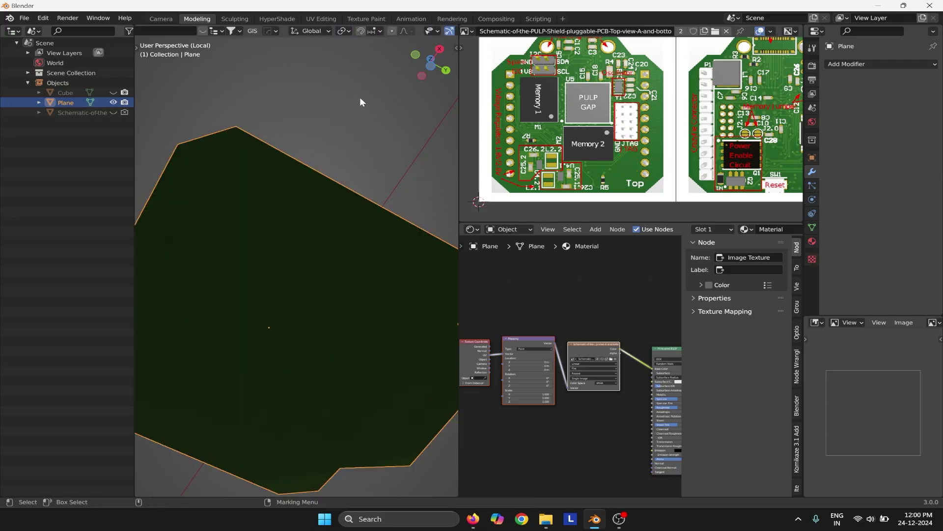
Enter Edit Mode with face selection and select the first few side faces around the board's edge.
middle_click_drag(359, 96, 330, 275)
key("ctrl+Tab")
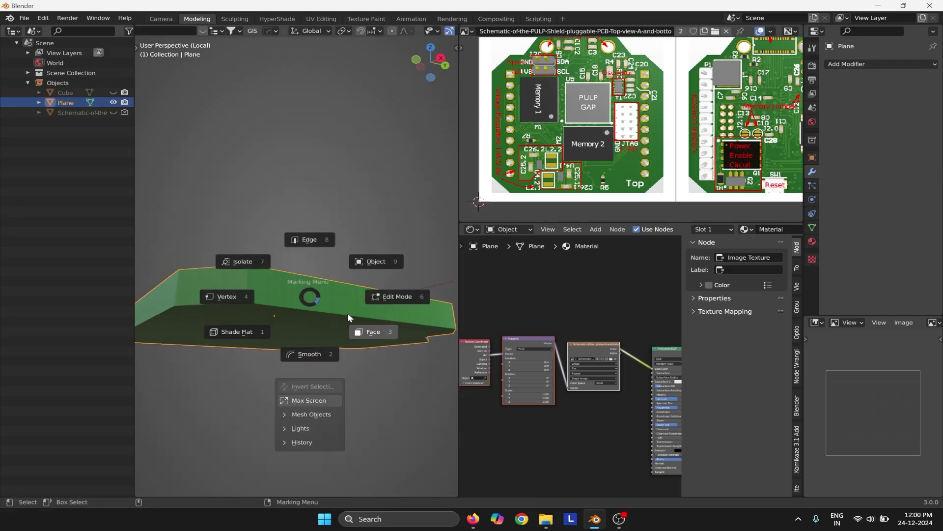
left_click(347, 312)
left_click(165, 334)
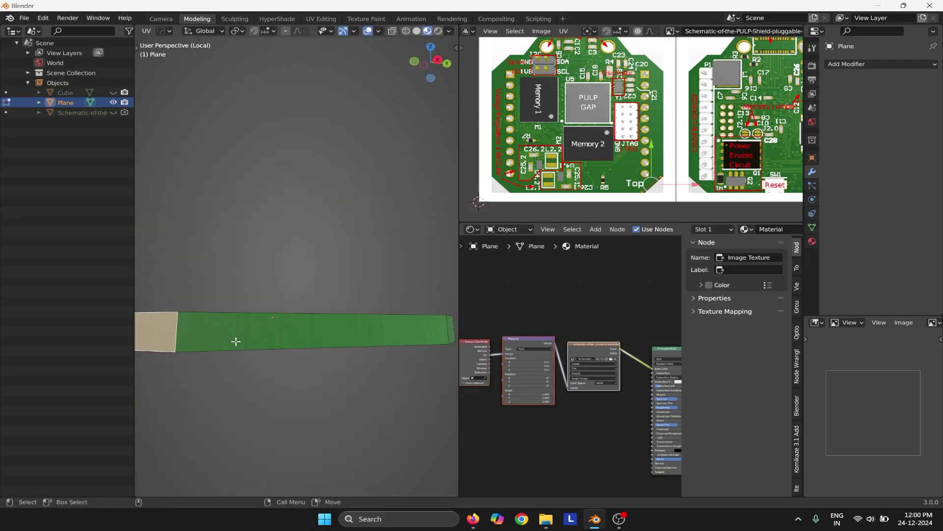
left_click(236, 341, "shift")
left_click_drag(184, 303, 398, 213, "alt")
left_click(242, 332, "shift")
left_click(180, 316, "shift")
Add the remaining side faces around the board's edge to the selection.
left_click(318, 219)
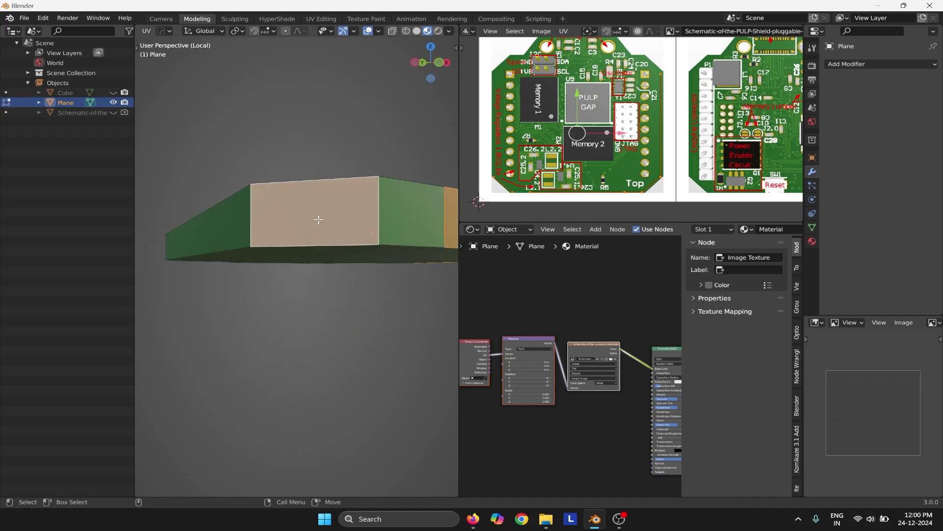
left_click(408, 221, "shift")
left_click(204, 236, "shift")
left_click_drag(204, 236, 363, 229, "alt")
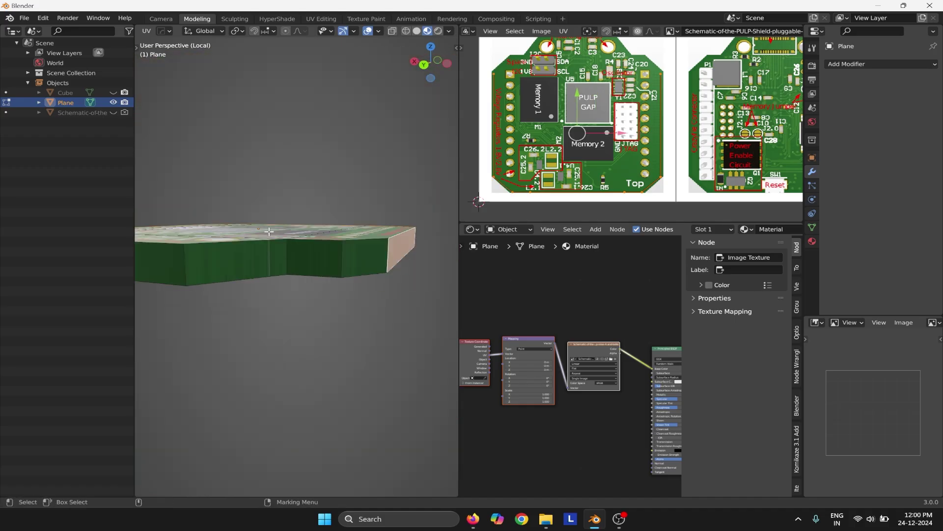
left_click_drag(354, 264, 255, 260, "alt")
scroll(590, 155, "down", 2)
left_click_drag(384, 187, 226, 167, "alt")
scroll(587, 118, "down", 1)
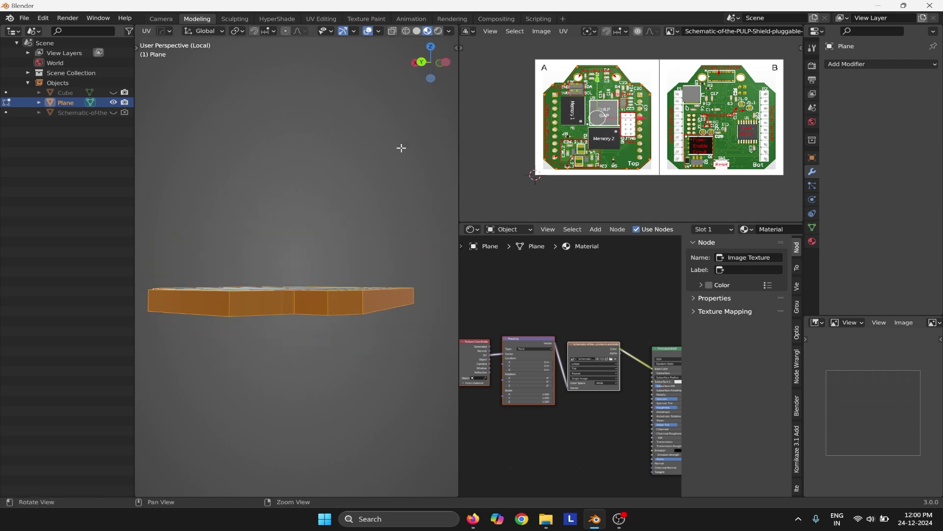
Scale the side faces' UVs down, place them on the plain green area above the Top label, and return to Object Mode.
left_click_drag(401, 148, 282, 242, "alt")
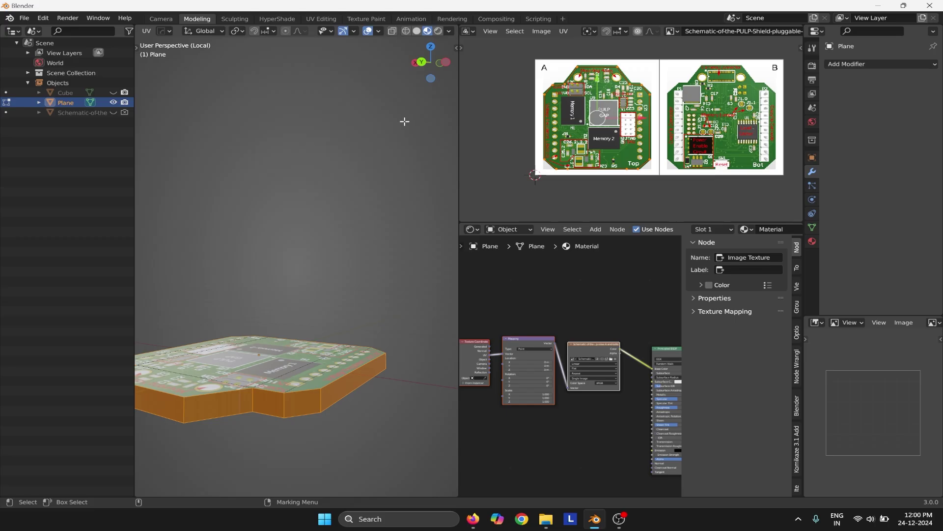
scroll(570, 139, "up", 1)
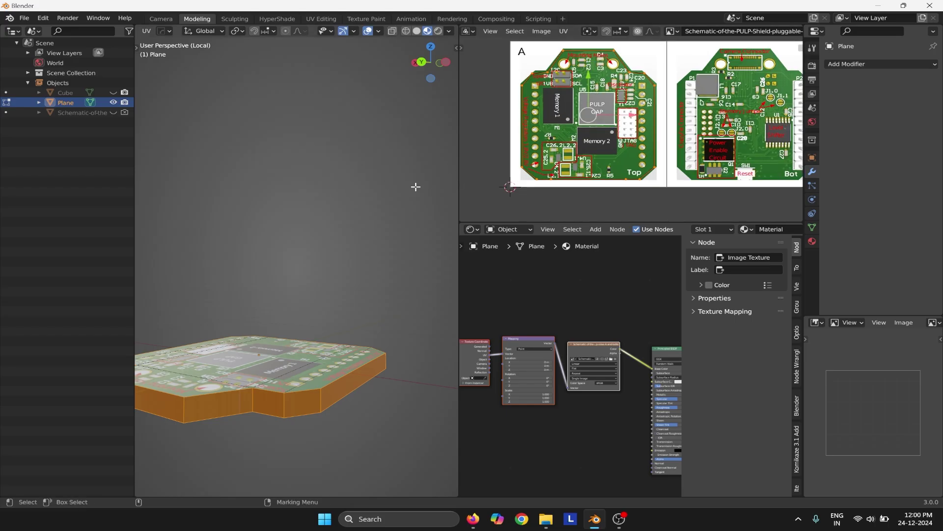
left_click_drag(417, 185, 290, 216, "alt")
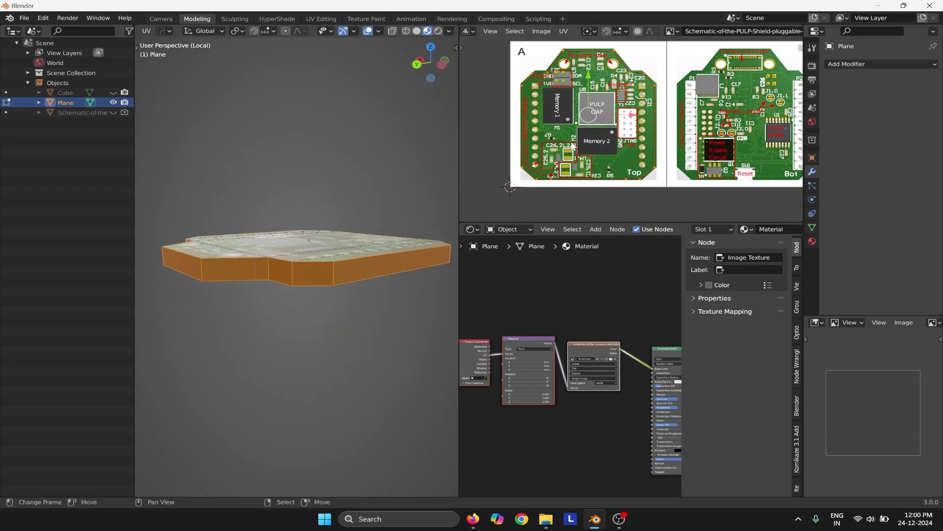
scroll(604, 105, "up", 2)
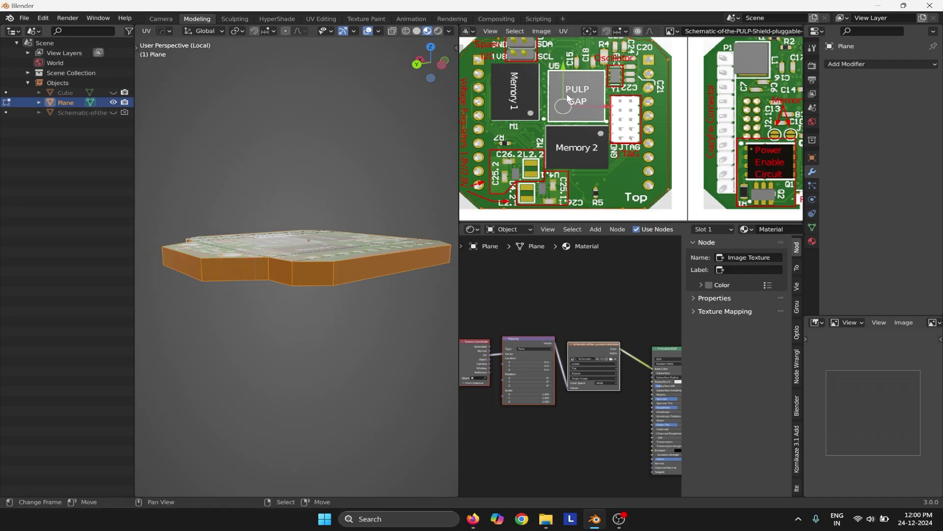
scroll(570, 95, "down", 1)
key("s")
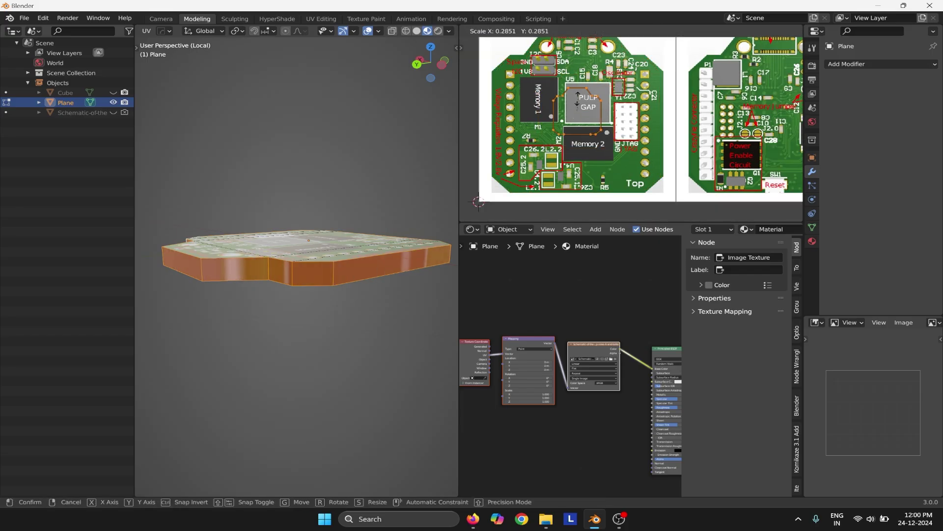
left_click(575, 109)
key("g")
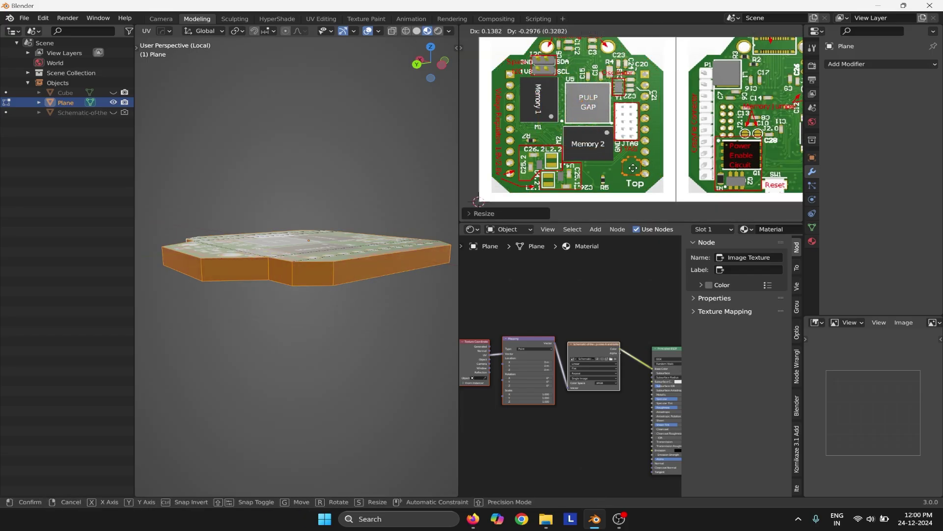
left_click(626, 170)
key("Tab")
Unhide and select the cube over the PULP GAP chip, and check its faces in Edit Mode.
middle_click_drag(365, 136, 317, 269)
left_click(317, 269)
scroll(318, 269, "up", 2)
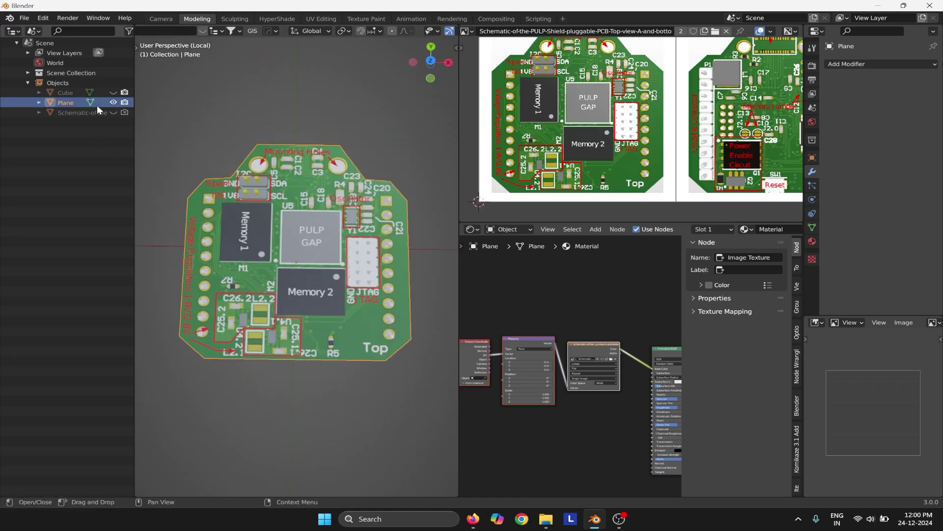
left_click(113, 92)
left_click(313, 230)
left_click_drag(313, 230, 293, 96, "alt")
scroll(307, 123, "up", 4)
left_click_drag(328, 153, 314, 119, "alt")
right_click_drag(320, 205, 366, 242)
left_click(346, 256)
left_click_drag(345, 257, 281, 222, "alt")
key("Tab")
scroll(256, 235, "down", 6)
scroll(275, 238, "up", 2)
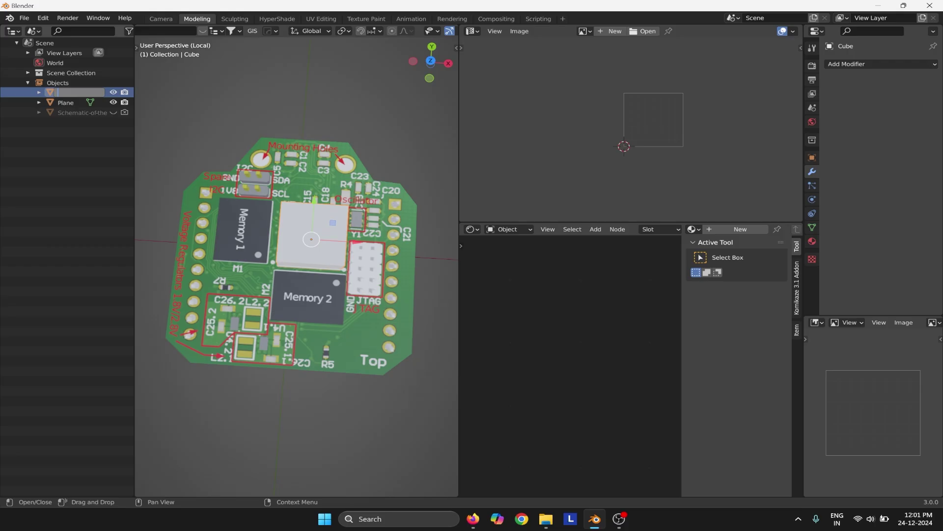
Rename the cube over the PULP GAP chip as GRAY.
key("Escape")
key("g")
key("Escape")
left_click(67, 97)
type("GRAY")
key("Return")
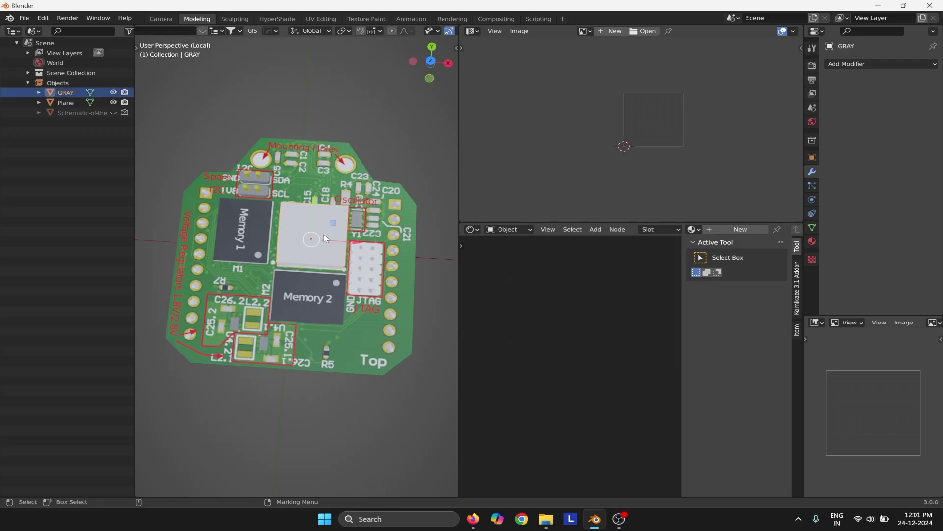
Duplicate the GRAY block and move the copy onto the Memory 1 chip.
key("shift+d")
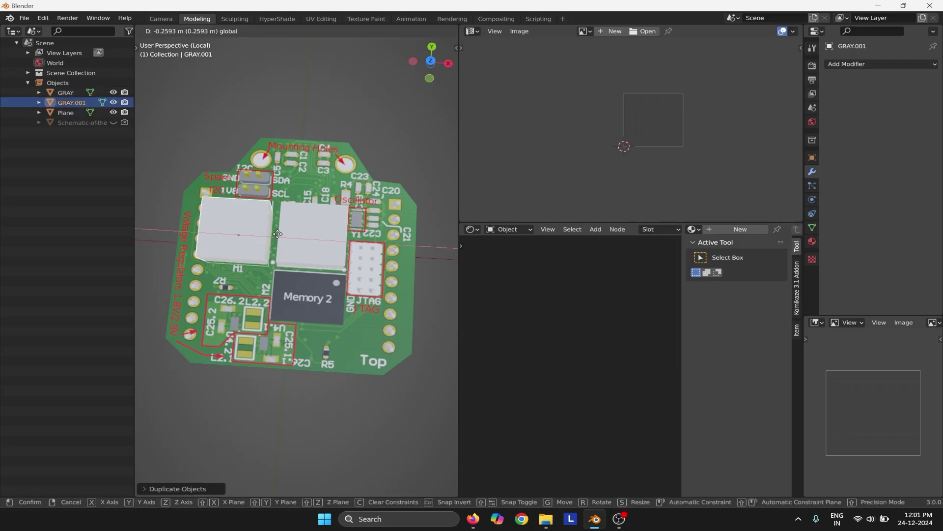
left_click(275, 233)
middle_click_drag(275, 232, 213, 219)
key("g")
left_click(286, 219)
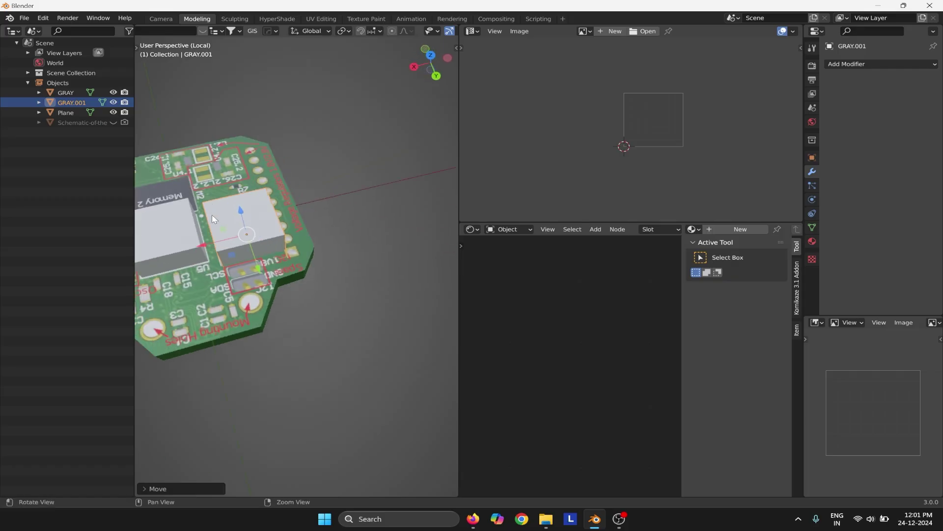
left_click_drag(211, 245, 199, 242)
Move the duplicate's side faces in Edit Mode toward the edges of the Memory 1 chip.
key("w")
key("f")
left_click_drag(358, 223, 261, 214, "alt")
right_click_drag(261, 215, 322, 249)
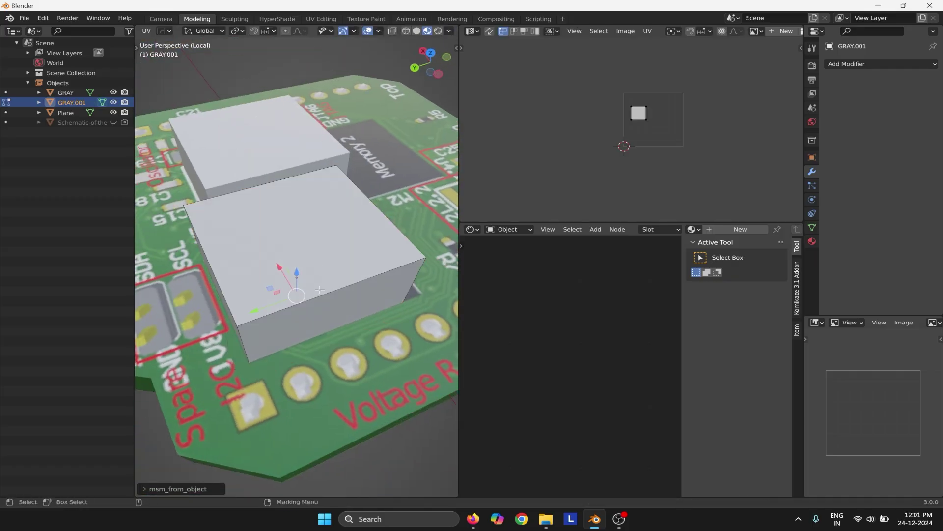
left_click(326, 311)
mouse_move(326, 311)
left_mouse_down("alt")
mouse_move(326, 289)
mouse_move(297, 302)
mouse_move(309, 310)
left_mouse_up("alt")
left_click_drag(310, 309, 193, 277, "alt")
scroll(197, 280, "down", 1)
left_click(310, 291)
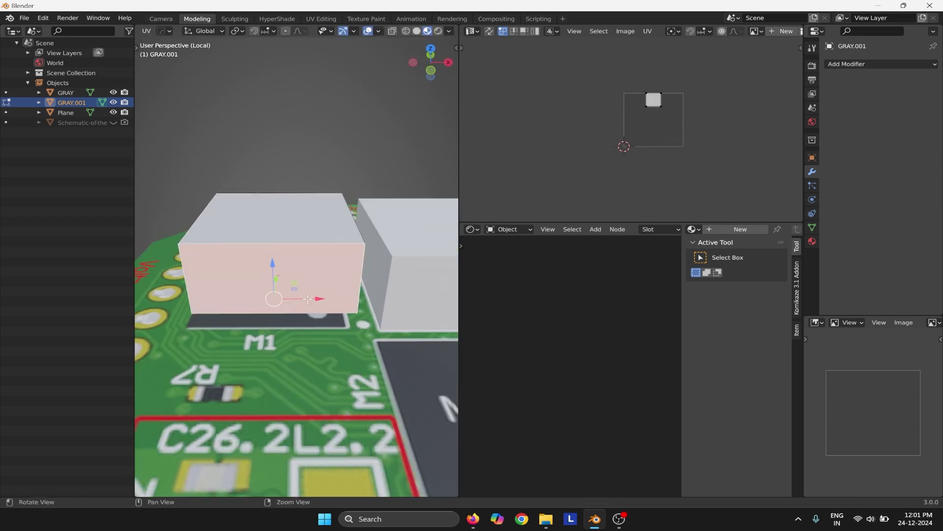
left_click_drag(334, 294, 316, 301, "alt")
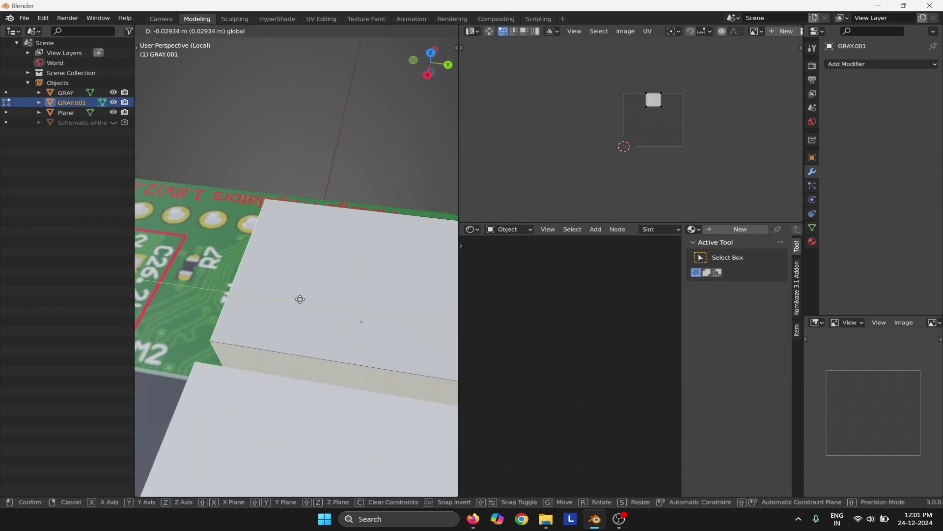
right_click_drag(311, 219, 316, 189)
Reposition the duplicate block over the Memory 1 chip in Object Mode.
left_click_drag(344, 244, 391, 235, "alt")
left_click(378, 234)
right_click_drag(303, 218, 326, 187)
left_click(325, 216)
left_click(314, 209)
left_click_drag(352, 247, 348, 246)
left_click_drag(329, 227, 297, 245, "alt")
scroll(297, 246, "down", 2)
Move the block's face nearest the M1 label to the chip's edge and return to Object Mode.
key("w")
left_click_drag(347, 292, 361, 255, "alt")
right_click_drag(312, 216, 324, 228)
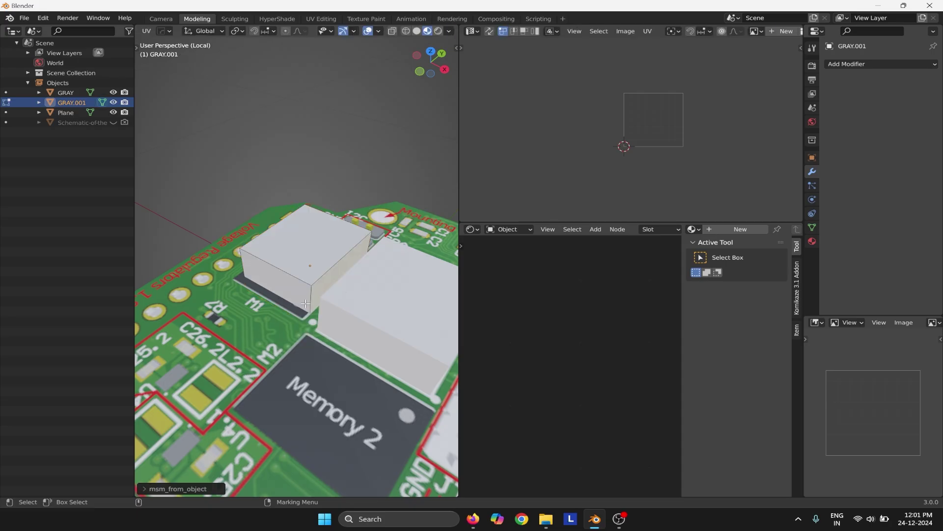
left_click(292, 285)
left_click_drag(313, 273, 291, 276, "alt")
right_click_drag(275, 211, 295, 190)
Adjust the block's side face nearest the Voltage Regulators text to the Memory 1 chip's edge, and leave Edit Mode.
left_click_drag(295, 189, 508, 246, "alt")
scroll(305, 268, "down", 3)
middle_click_drag(305, 265, 377, 253, "alt")
scroll(377, 253, "up", 3)
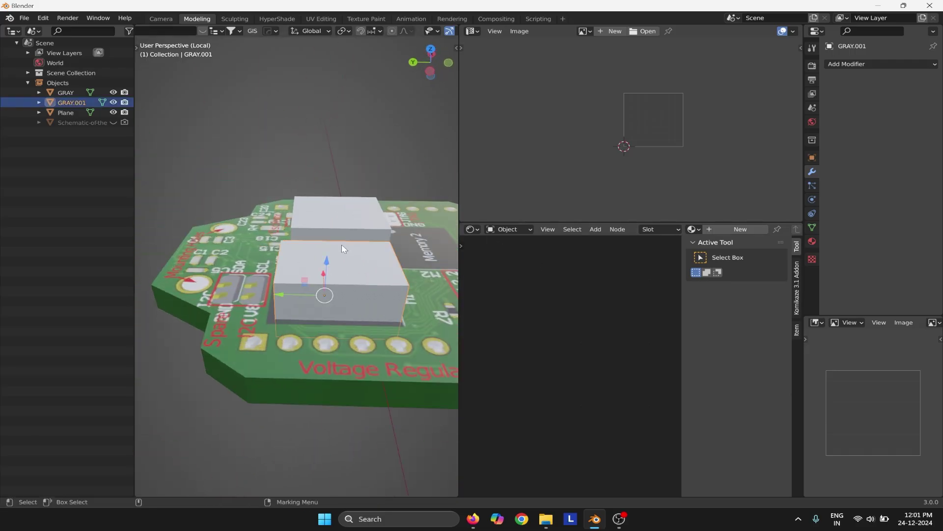
left_click_drag(342, 244, 332, 220, "alt")
right_click_drag(332, 220, 369, 253)
left_click(302, 297)
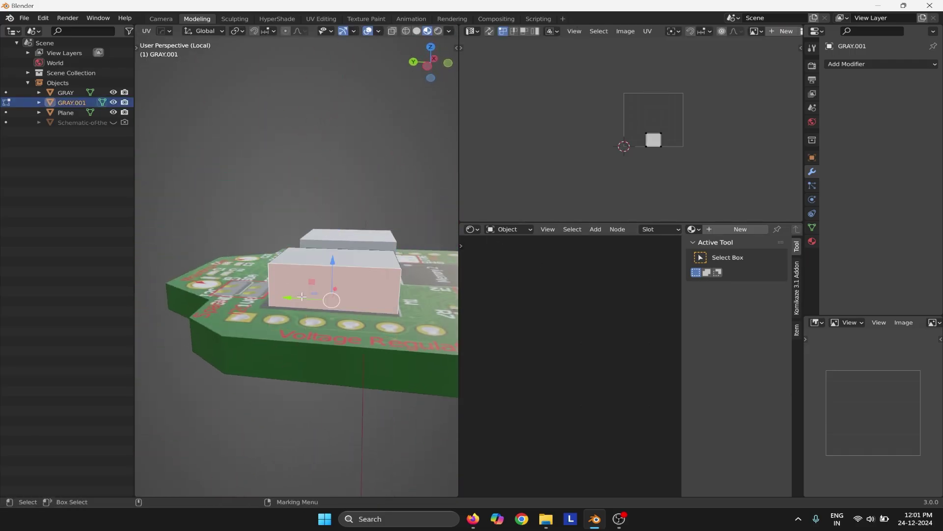
left_click_drag(302, 297, 326, 295, "alt")
left_click(253, 294)
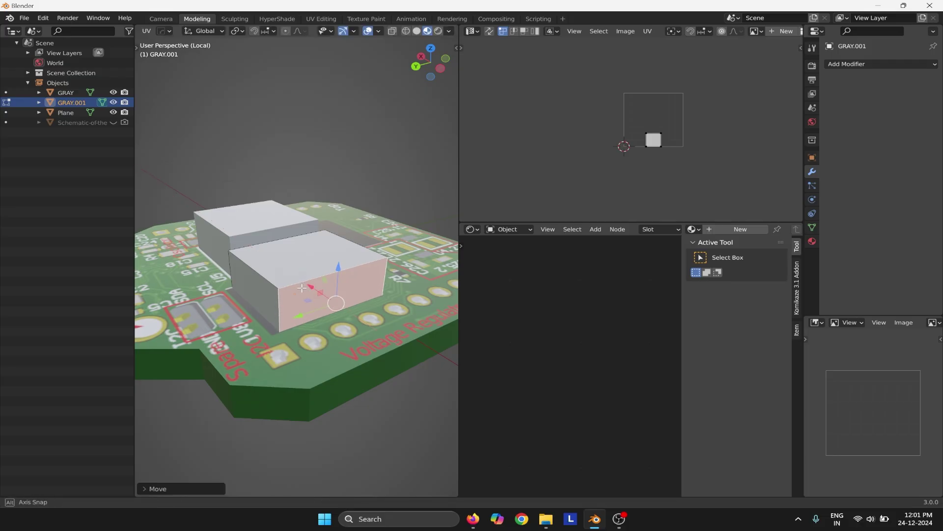
left_click_drag(252, 294, 206, 316, "alt")
key("Tab")
Scale the Memory 1 block down along Z to make it lower than the PULP GAP block.
left_click(385, 125)
left_click_drag(379, 167, 358, 298, "alt")
left_click(368, 272)
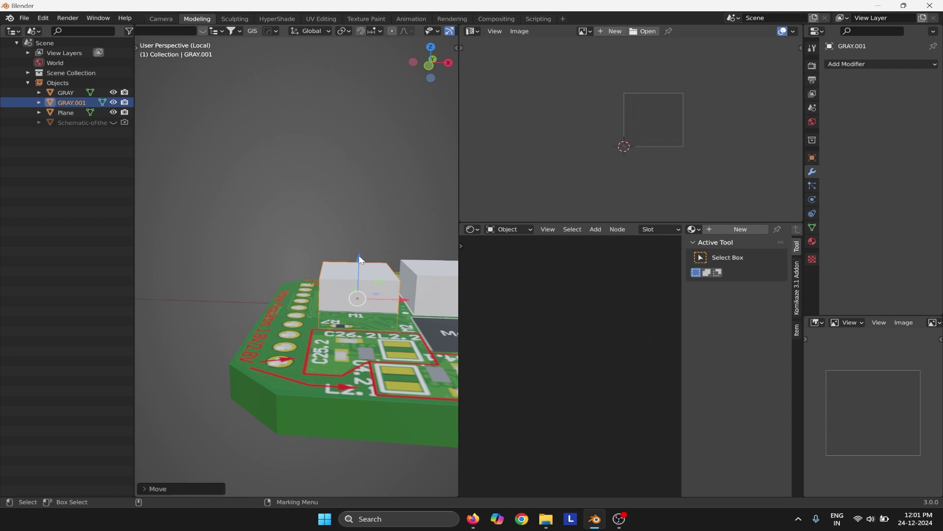
left_click_drag(360, 261, 360, 270)
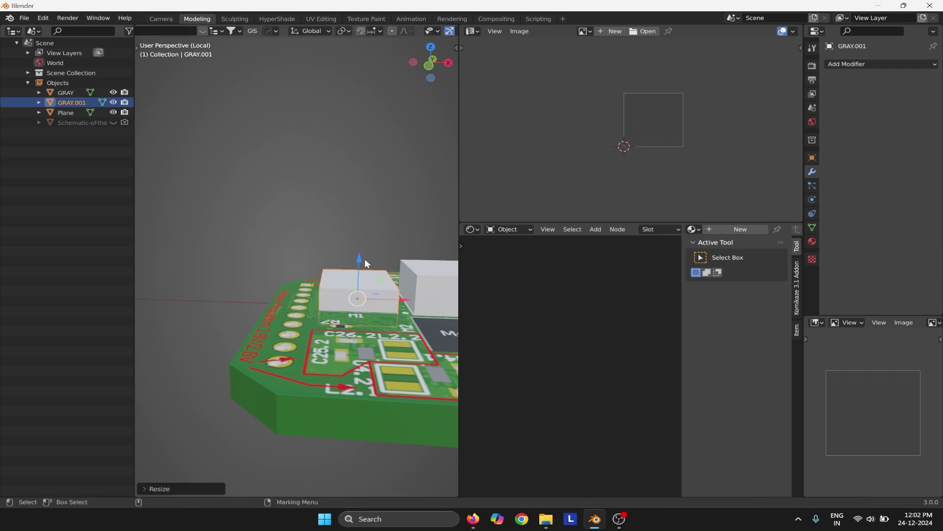
Rename the GRAY.001 block over the Memory 1 chip as Memory.
scroll(430, 246, "down", 1)
left_click(372, 213)
left_click_drag(372, 212, 339, 275, "alt")
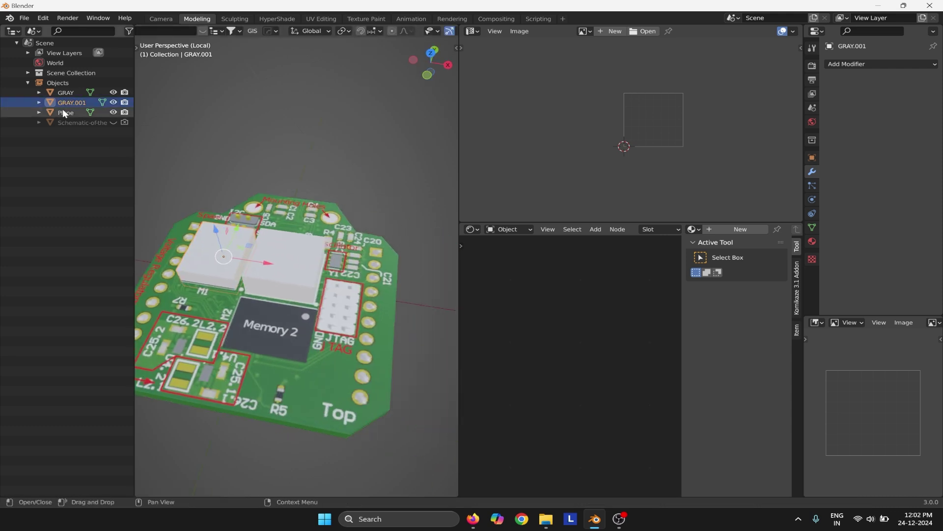
double_click(67, 102)
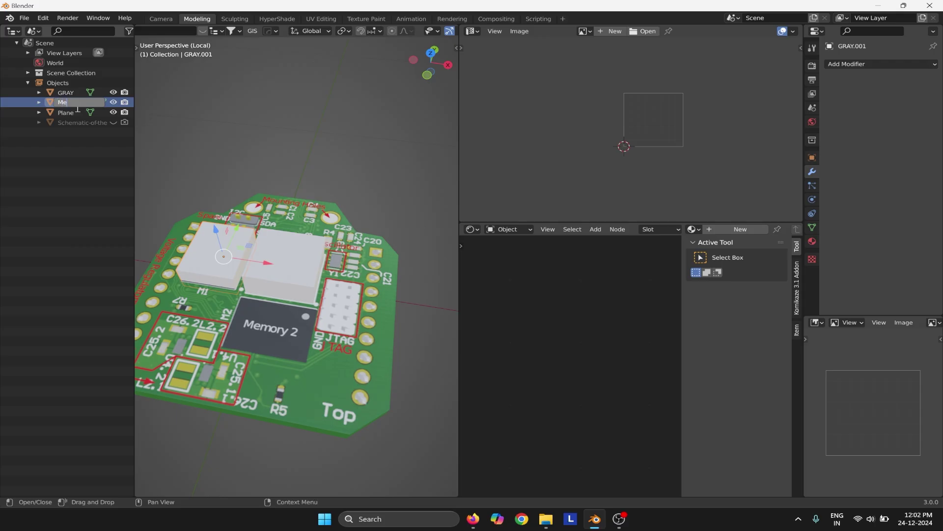
type("Memory")
key("Return")
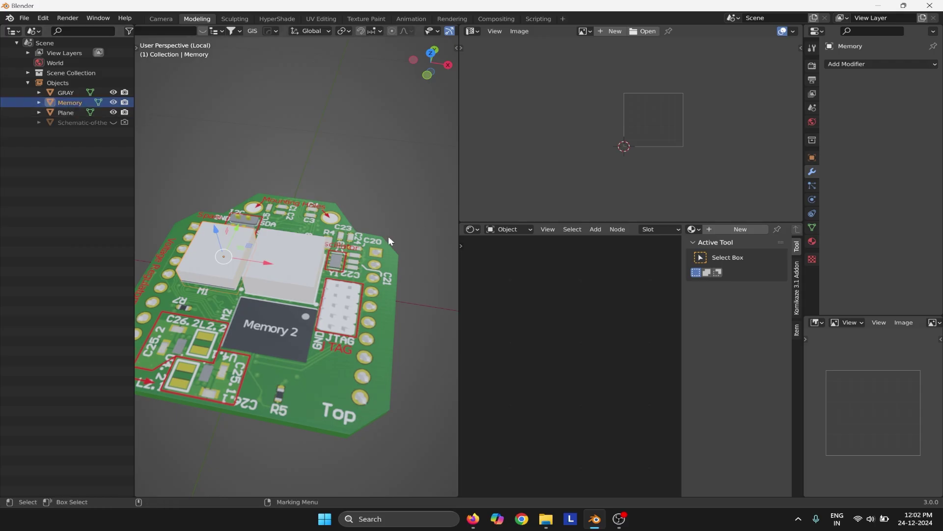
Duplicate the Memory block, rotate the copy -90° about Z, and move it towards the Memory 2 chip.
key("shift+d")
left_click(319, 236)
left_click_drag(320, 236, 304, 292, "alt")
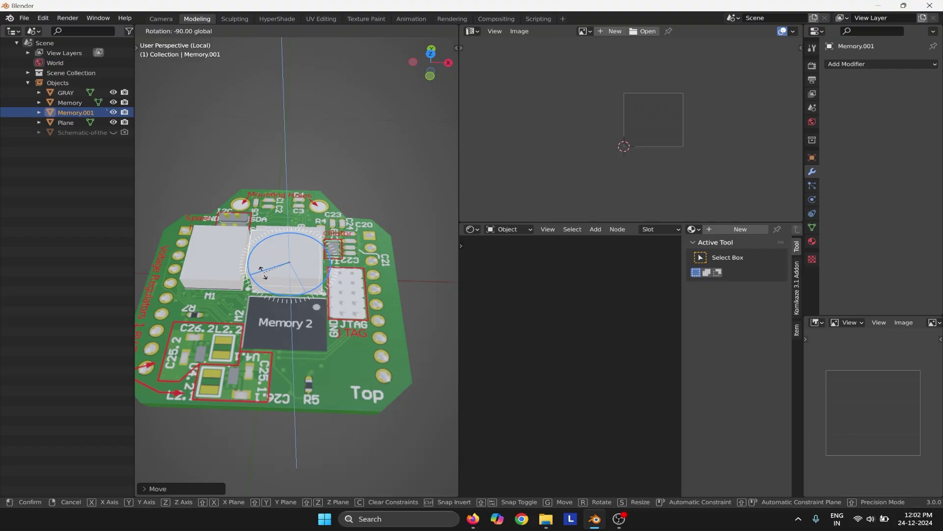
left_click(262, 269)
middle_click_drag(262, 270, 314, 296)
left_click_drag(274, 248, 305, 296)
Fine-tune the duplicate block's position along X and Y until it covers the Memory 2 chip.
middle_click_drag(306, 296, 264, 384)
scroll(332, 322, "up", 6)
left_click_drag(266, 337, 267, 342)
middle_click_drag(269, 340, 292, 296)
left_click_drag(293, 293, 285, 297)
middle_click_drag(283, 308, 338, 336)
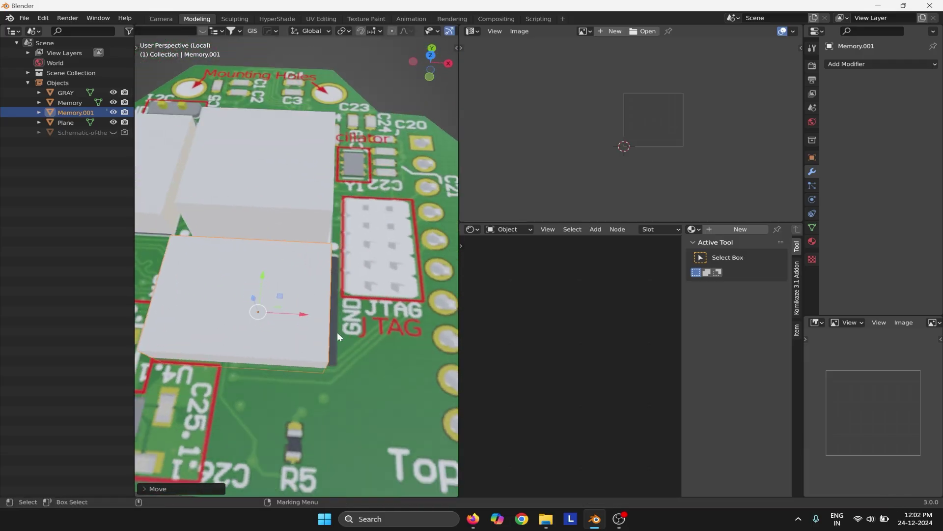
left_click_drag(304, 316, 309, 315)
middle_click_drag(309, 315, 274, 353)
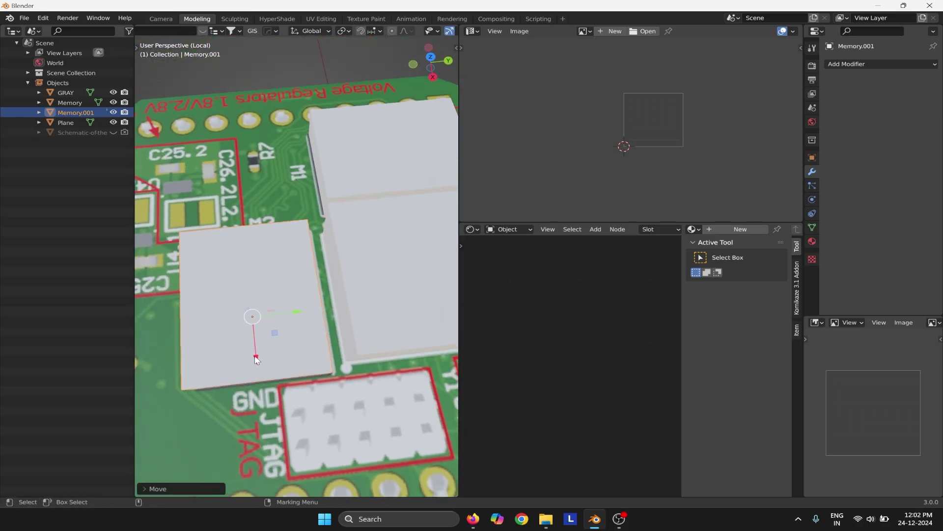
left_click_drag(256, 360, 257, 357)
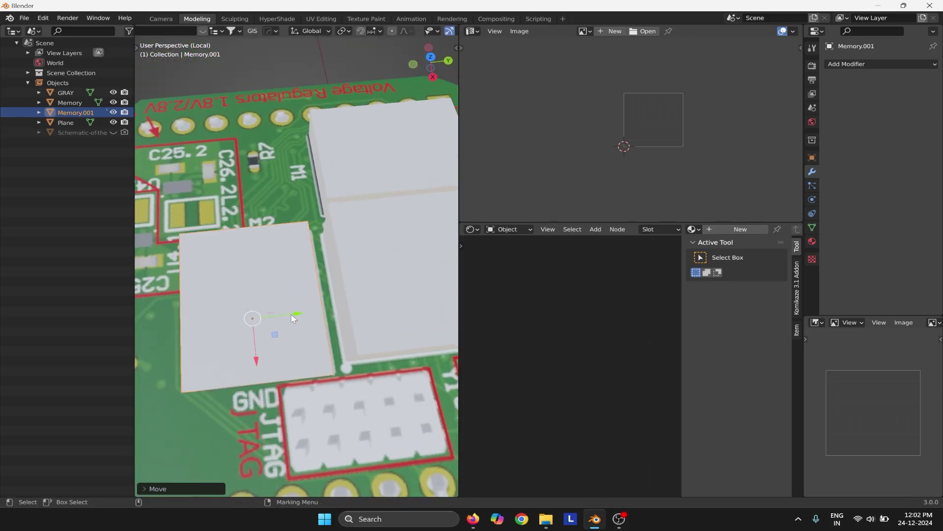
left_click_drag(290, 314, 294, 312)
Examine the placement of the three chip blocks on the board from several angles.
scroll(302, 316, "down", 4)
left_click(328, 146)
middle_click_drag(329, 145, 316, 238)
left_click(320, 285)
left_click_drag(319, 282, 385, 245, "alt")
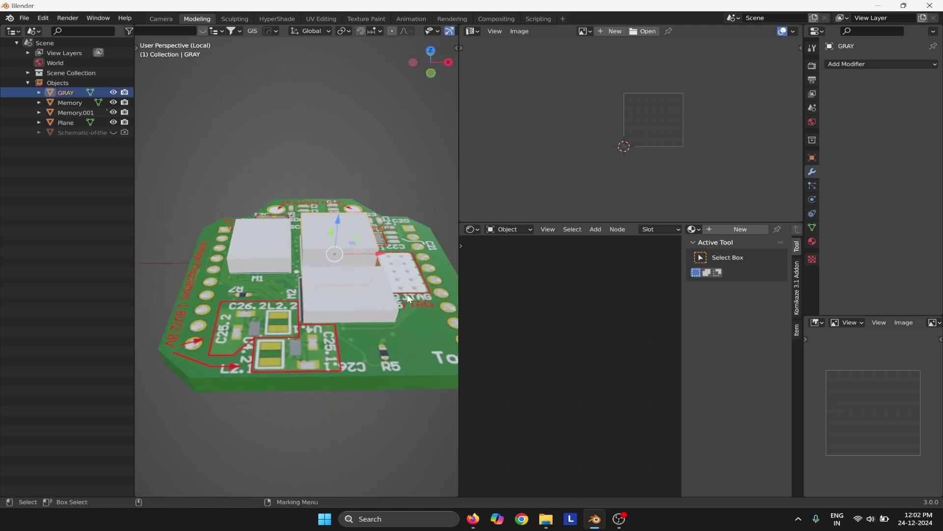
scroll(396, 307, "down", 1)
left_click(375, 356)
left_click(295, 361)
left_click_drag(296, 361, 315, 325, "alt")
Add a Bevel modifier to the Memory 1 block with an amount of 0.022 m and 2 segments.
left_click(281, 283)
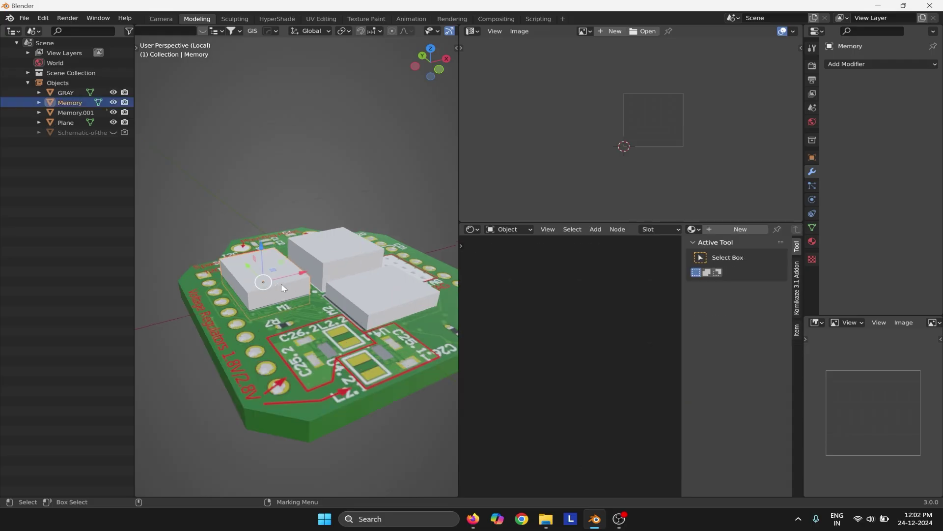
key("KP_Decimal")
left_click(851, 65)
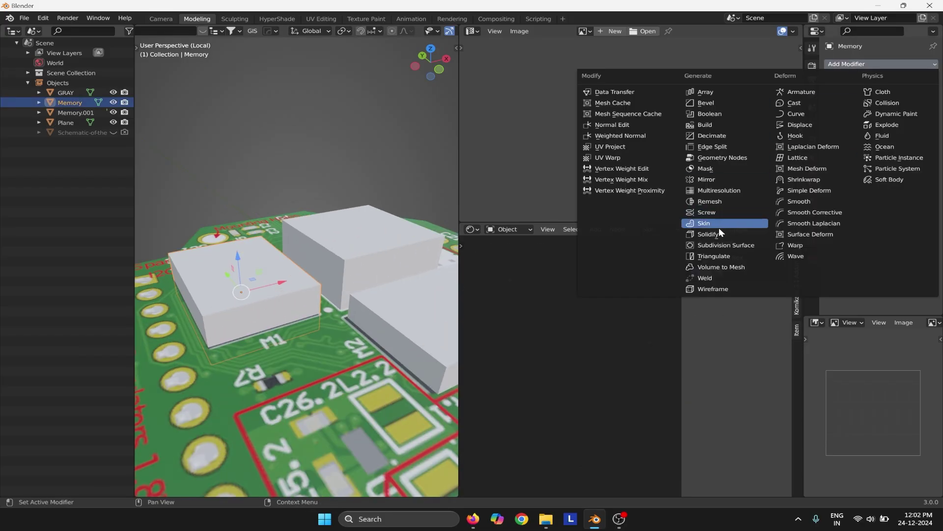
left_click(716, 102)
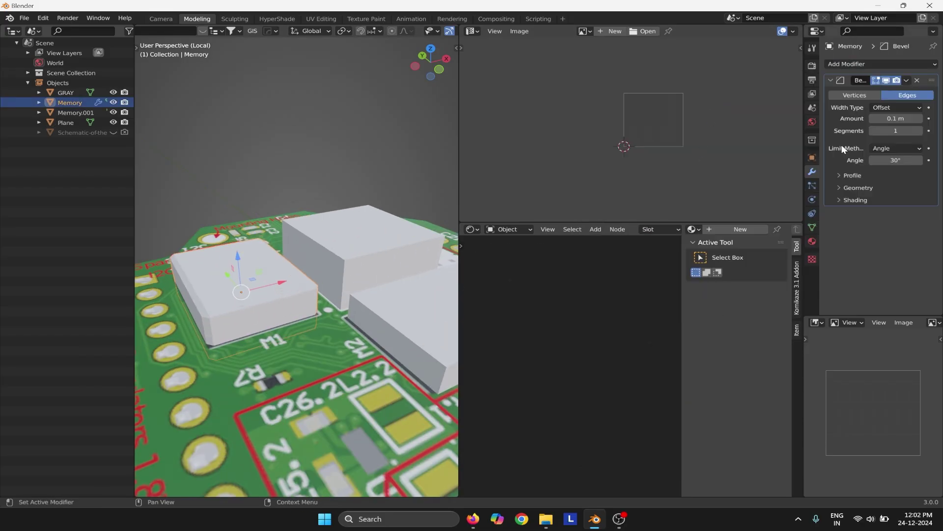
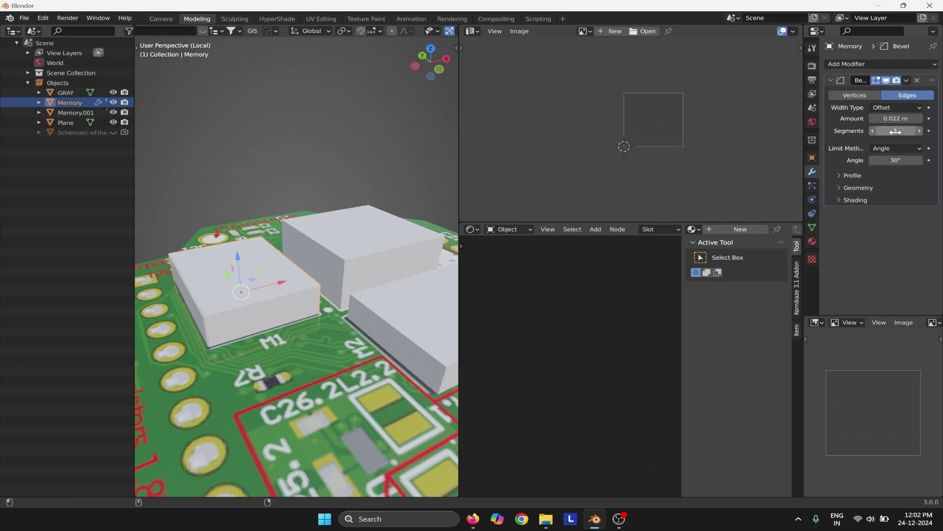
left_click(306, 180)
middle_click_drag(295, 219, 308, 286)
scroll(345, 293, "up", 4)
scroll(336, 257, "down", 4)
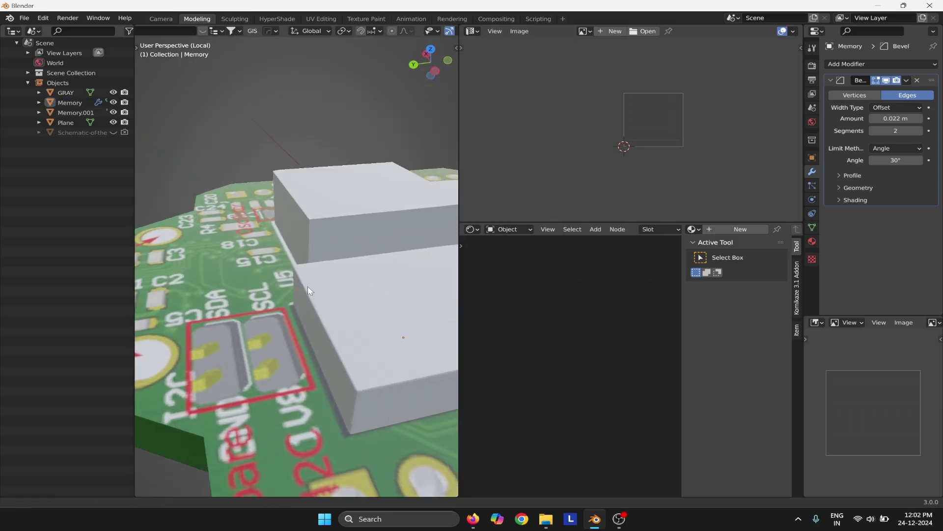
Inspect the edges of the bevelled Memory 1 block and the neighbouring PULP GAP block up close.
left_click(435, 212)
left_click(305, 350)
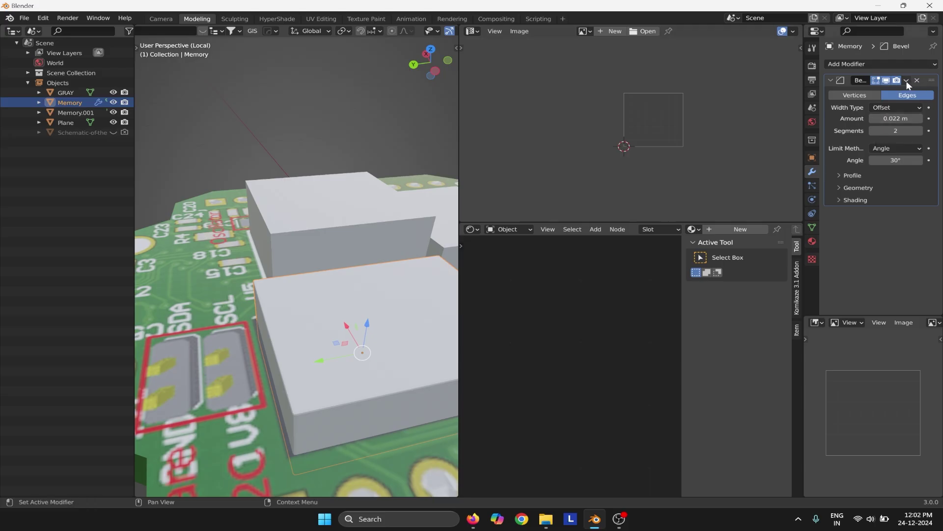
middle_click_drag(340, 258, 284, 253)
scroll(329, 295, "up", 4)
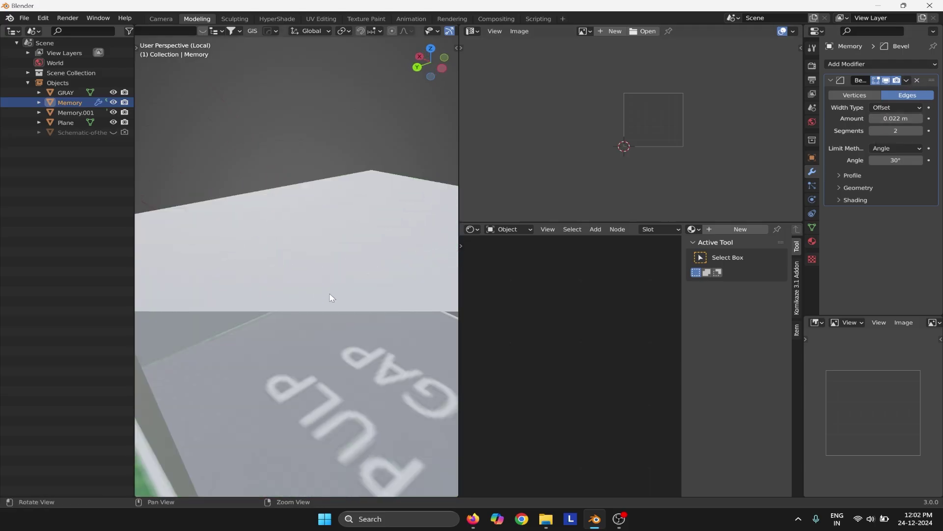
scroll(320, 278, "down", 4)
middle_click_drag(321, 279, 318, 259)
scroll(319, 285, "up", 3)
middle_click_drag(322, 307, 339, 270)
middle_click_drag(331, 263, 308, 276)
left_click(316, 157)
middle_click_drag(316, 157, 266, 268)
left_click(336, 297)
middle_click_drag(336, 298, 345, 194)
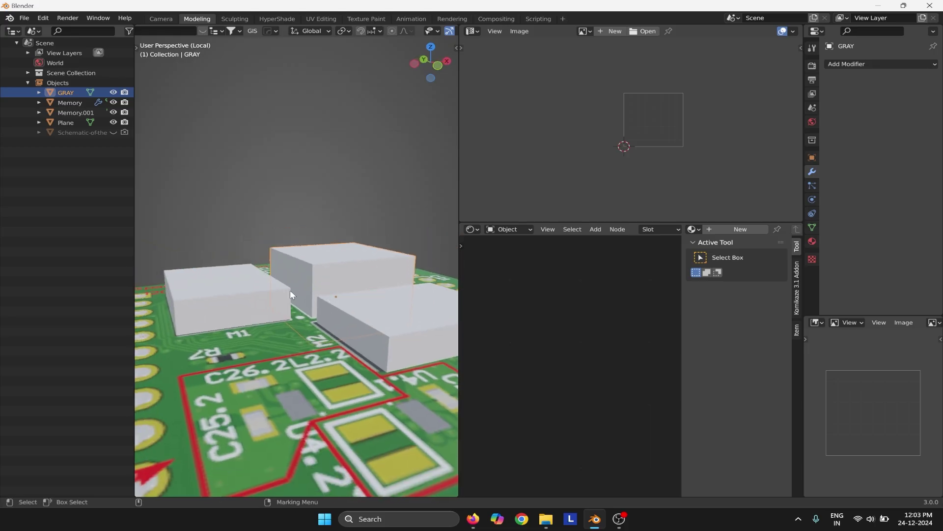
scroll(286, 290, "up", 2)
left_click(317, 210)
middle_click_drag(283, 252, 309, 309)
left_click(309, 310)
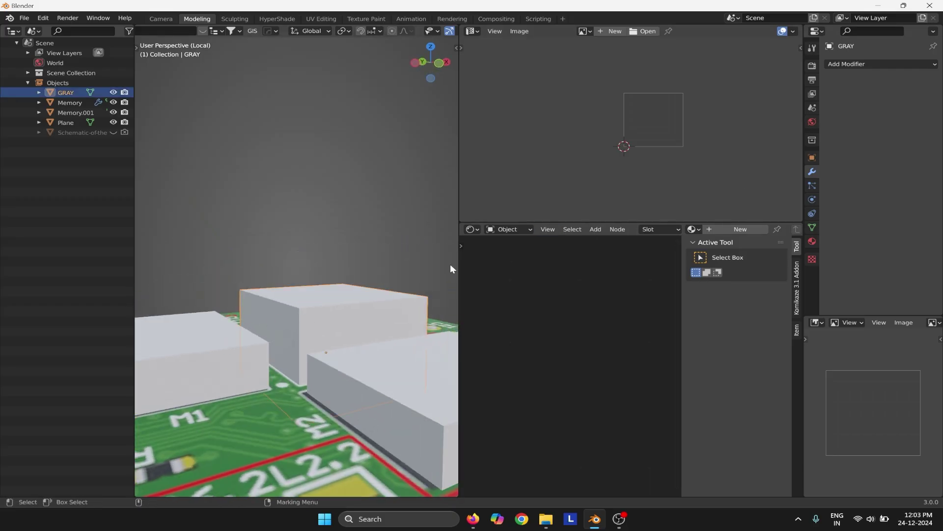
With the Memory and GRAY blocks selected, search the add-on preferences for "copy" to check the Copy Attributes Menu add-on.
left_click(206, 345)
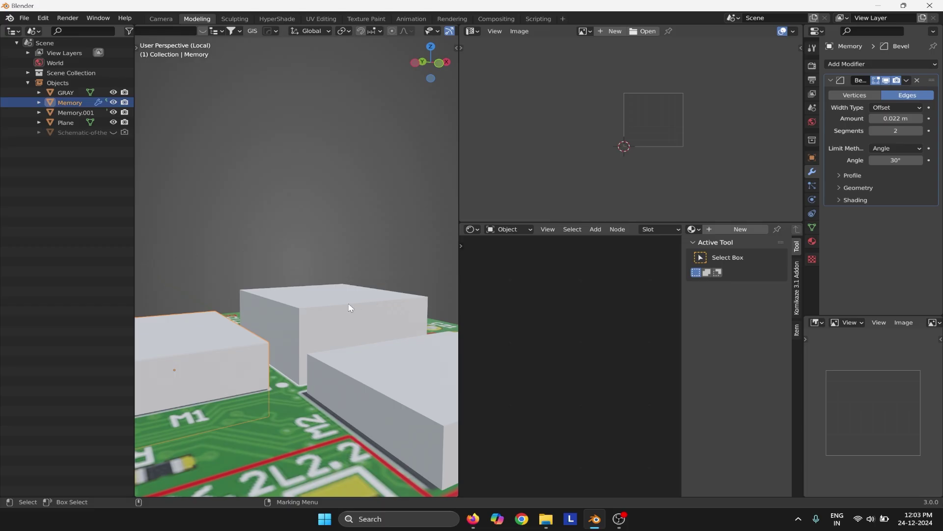
left_click(283, 311, "shift")
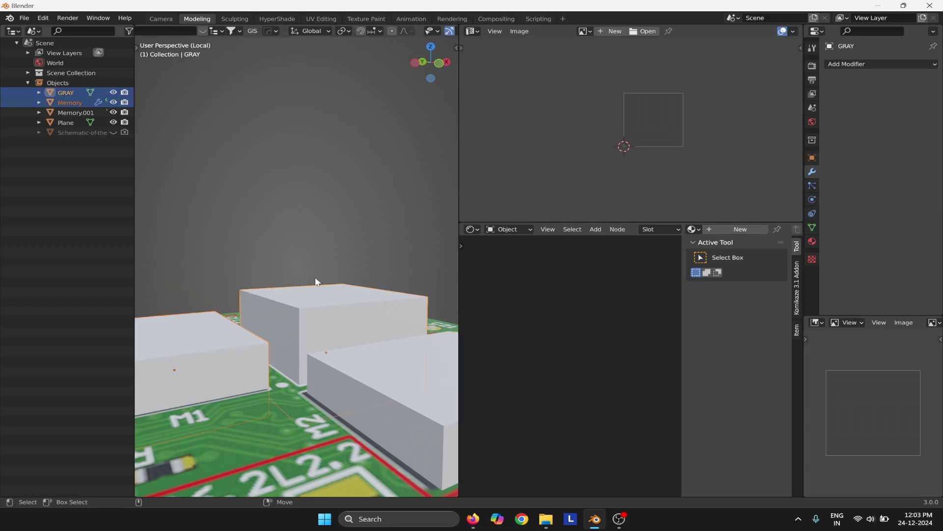
left_click(43, 18)
left_click(92, 173)
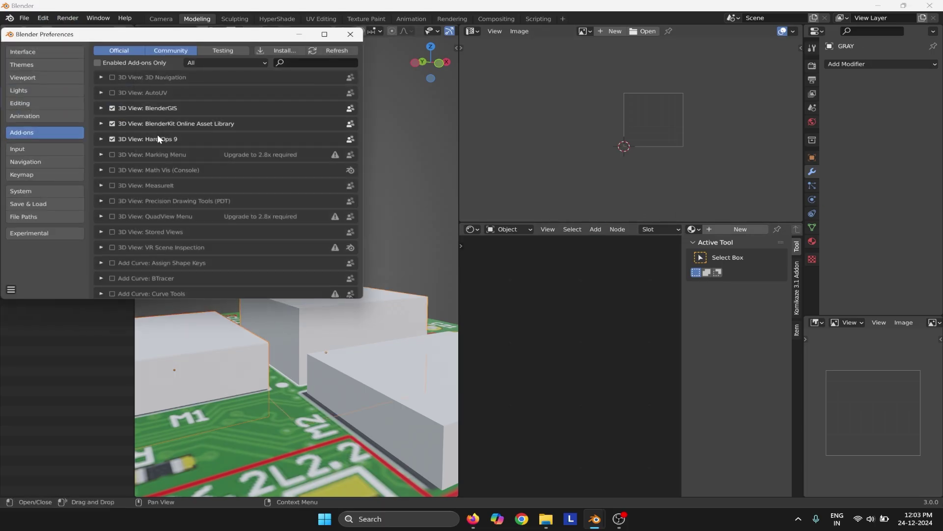
type("copy")
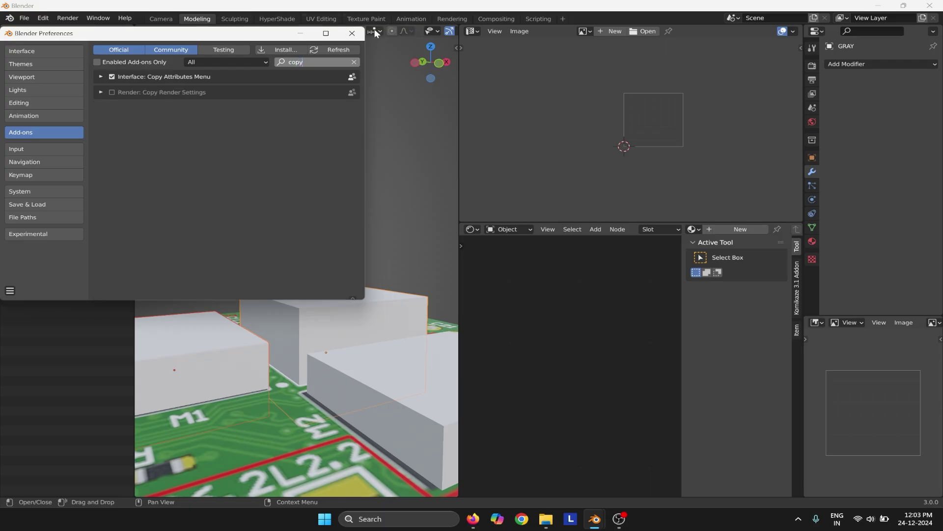
left_click(352, 33)
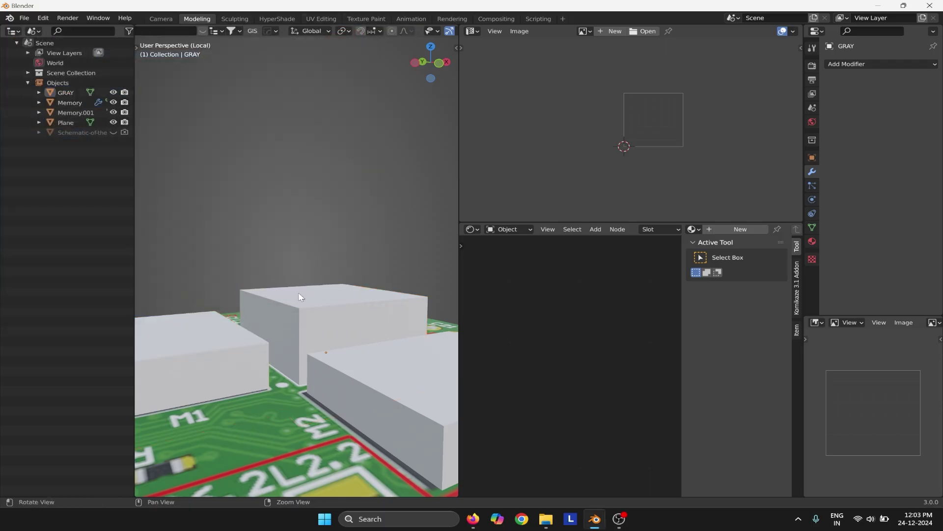
mouse_move(299, 292)
middle_mouse_down()
mouse_move(405, 273)
mouse_move(289, 281)
middle_mouse_up()
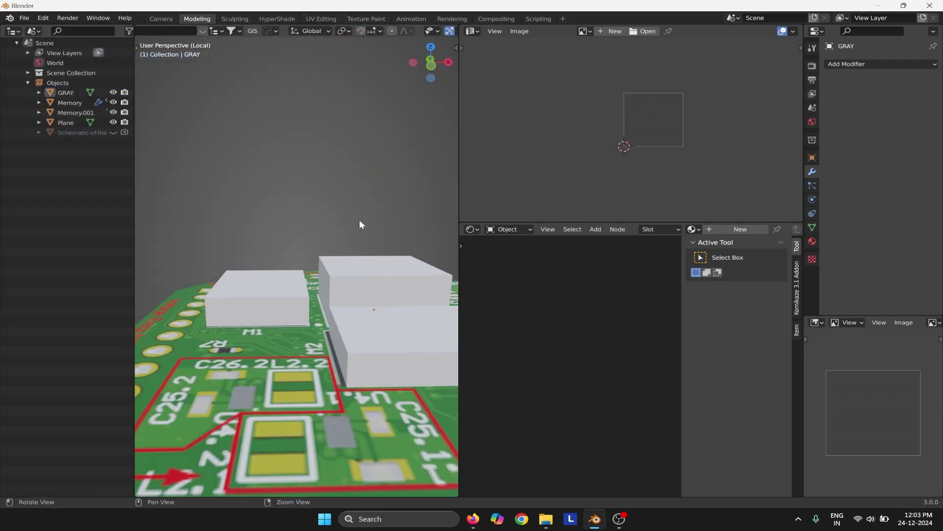
middle_click_drag(360, 223, 480, 243)
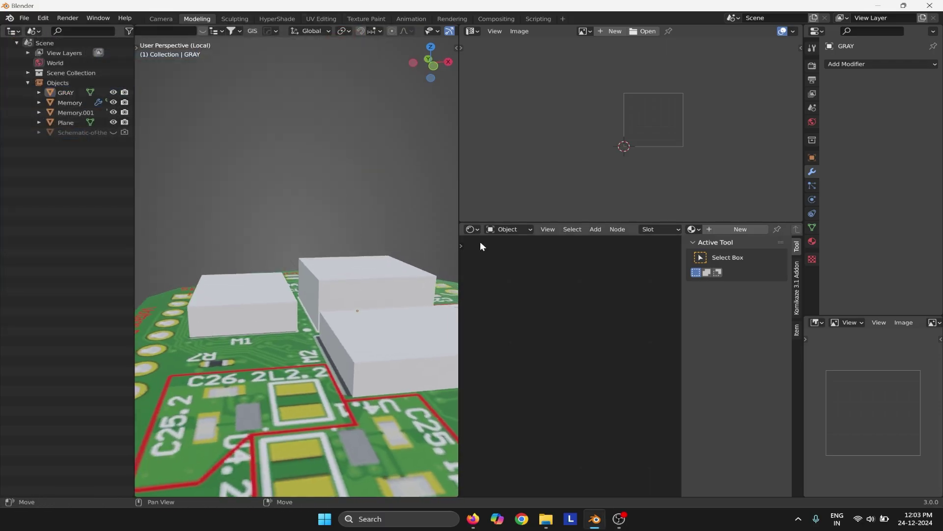
left_click(256, 294, "shift")
key("ctrl+c")
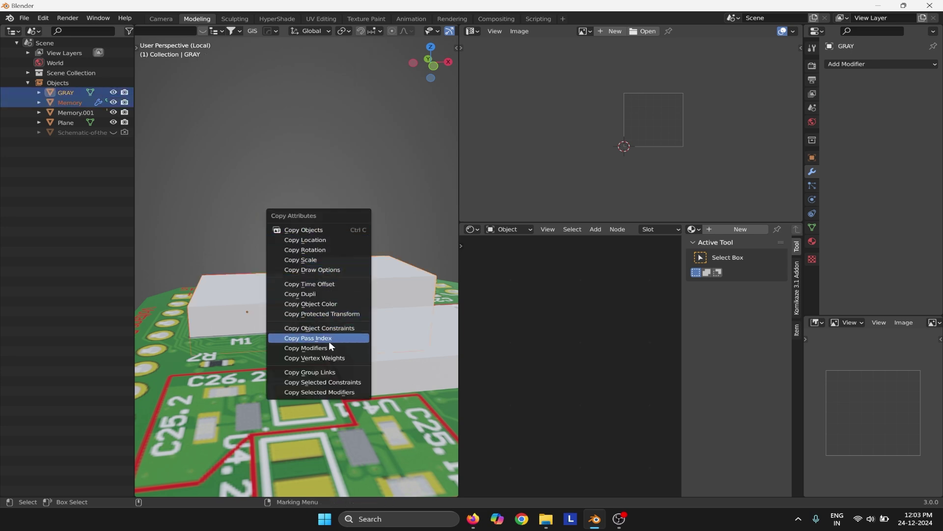
left_click(289, 199)
Try to copy modifiers between the Memory and GRAY blocks with GRAY as the active object.
left_click(271, 286)
left_click(354, 285, "shift")
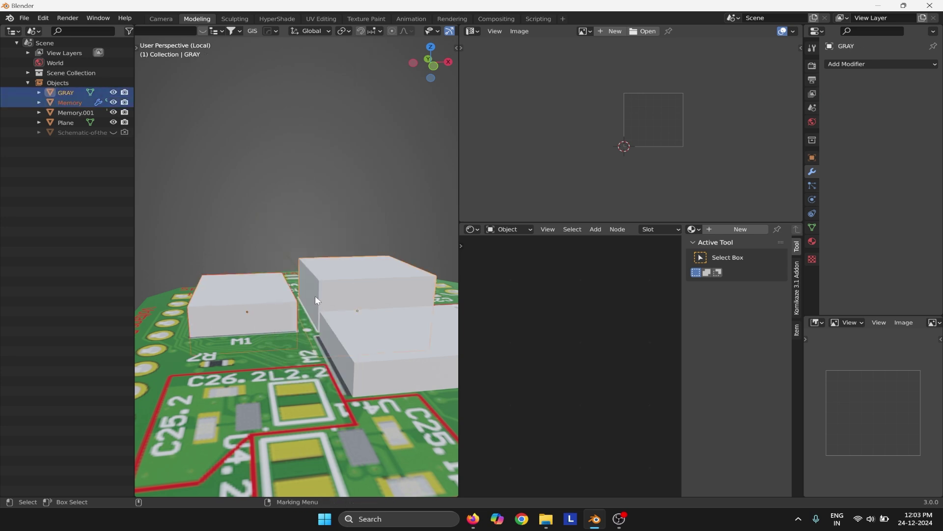
left_click(275, 299)
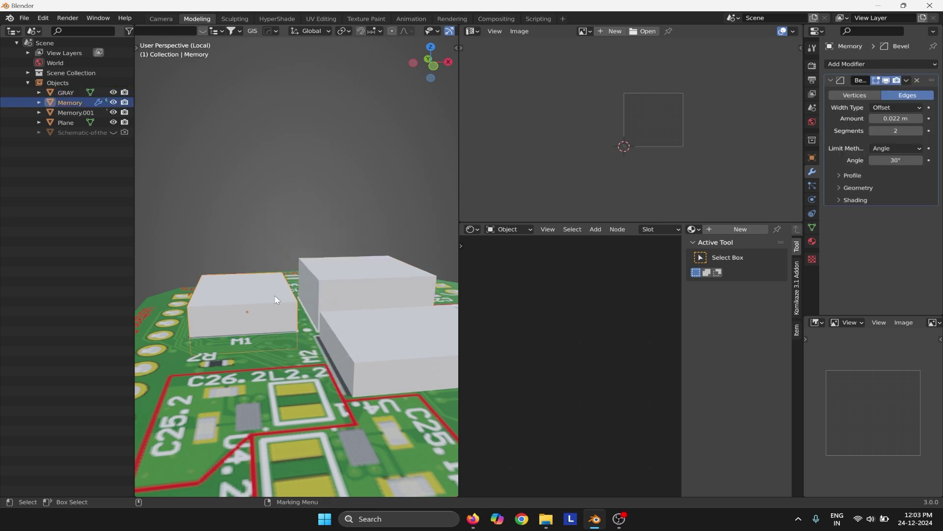
left_click(354, 289, "shift")
middle_click_drag(281, 249, 246, 311)
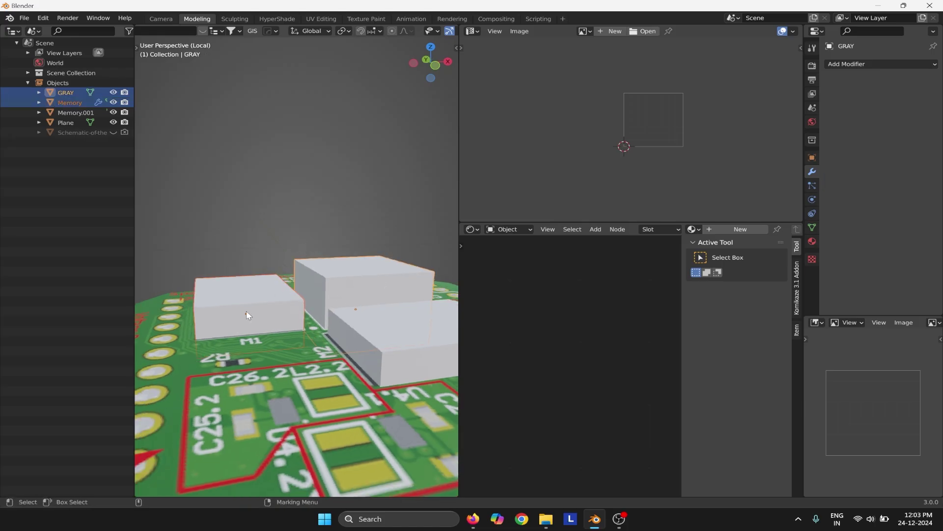
left_click(253, 293)
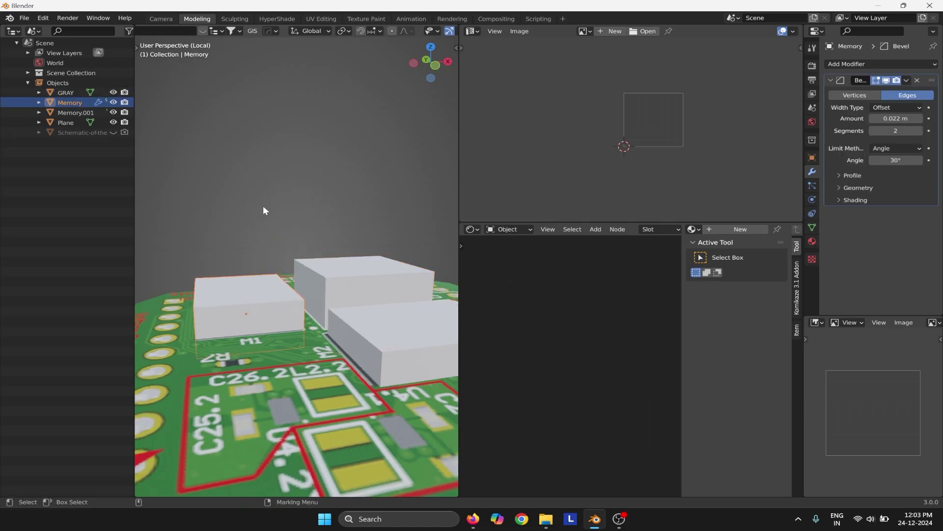
left_click(347, 284, "shift")
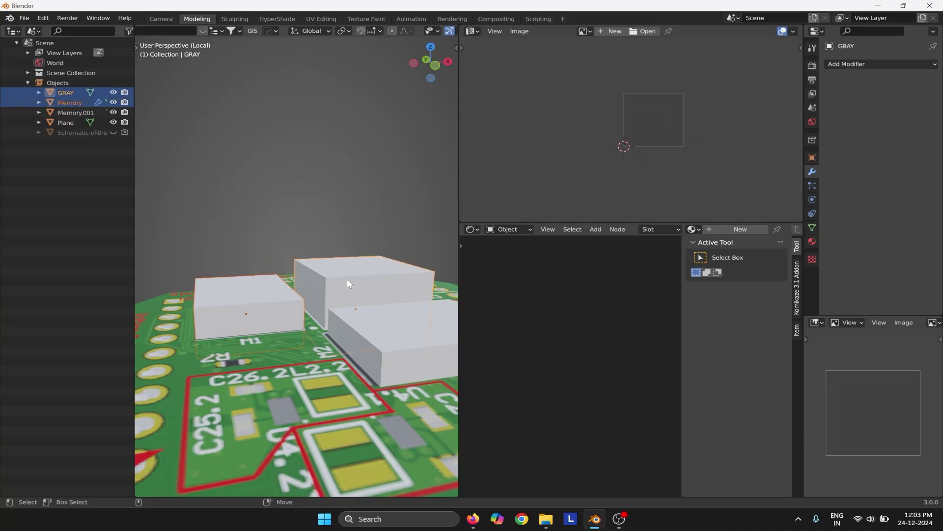
key("ctrl+c")
key("ctrl+c")
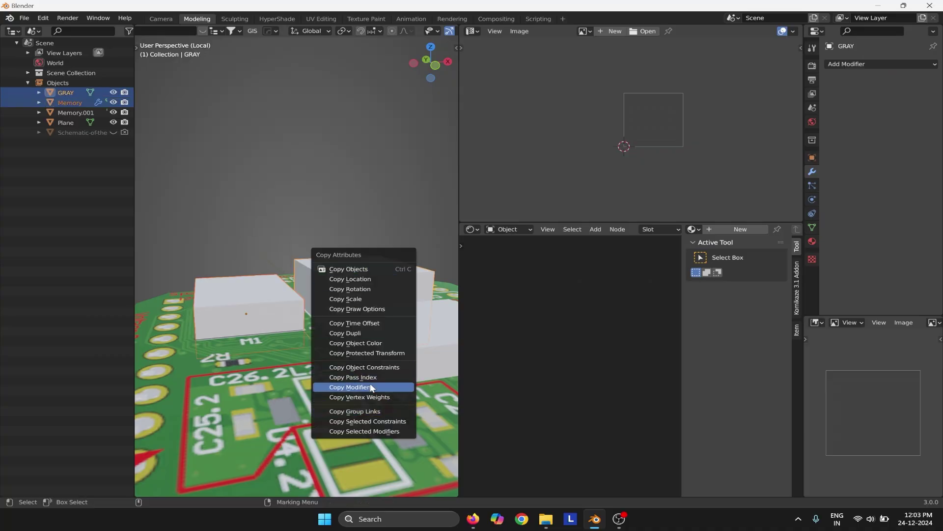
left_click(391, 385)
left_click(354, 263)
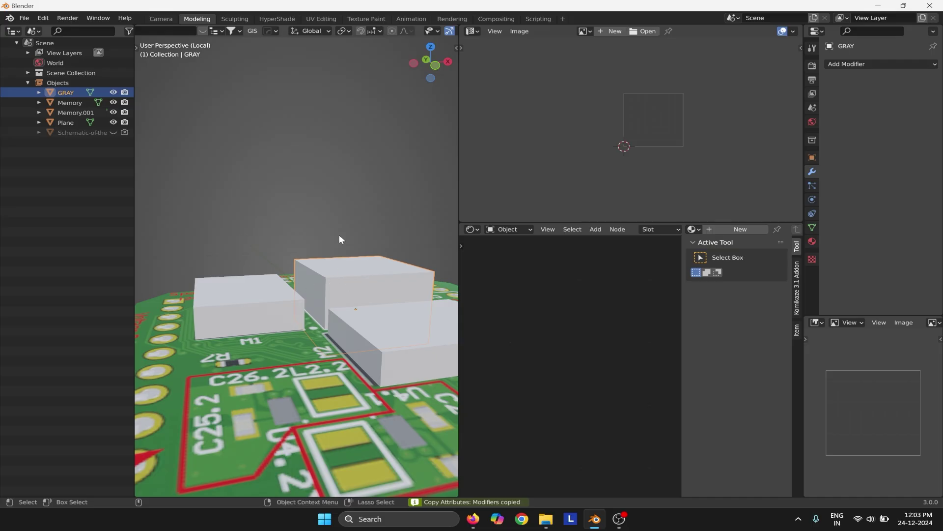
Copy the Bevel modifier from the Memory block to the GRAY block, with Memory as the active object.
left_click(330, 273, "shift")
key("ctrl+c")
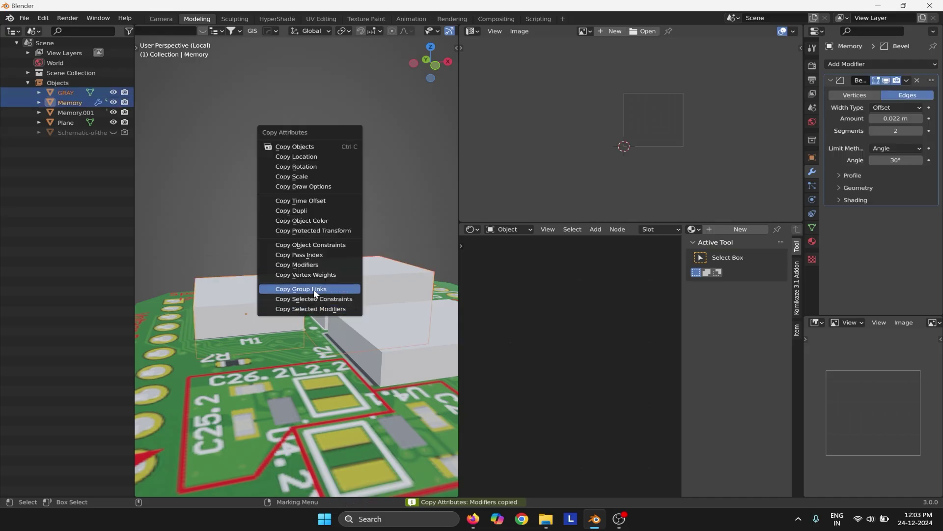
left_click(316, 261)
left_click(337, 289)
left_click(257, 305)
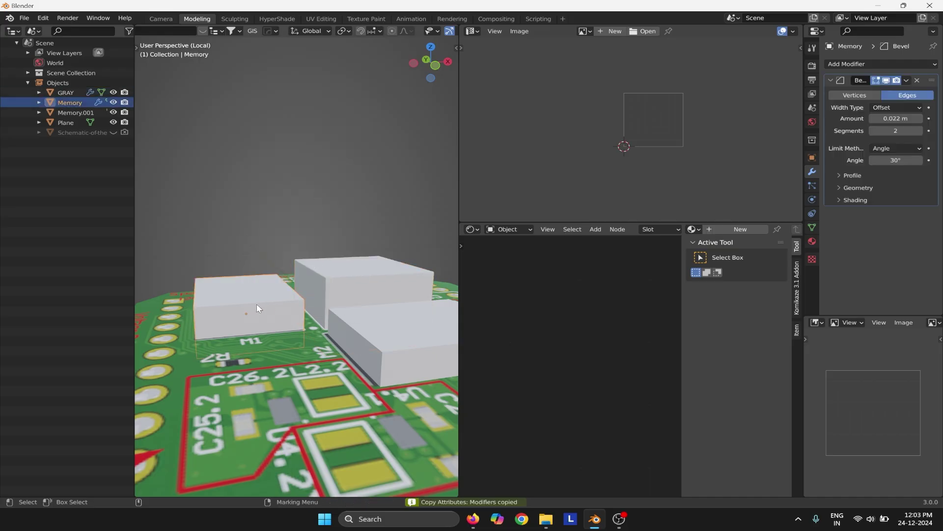
left_click(309, 281)
Try to copy modifiers between the GRAY and Memory.001 blocks with Memory.001 as the active object.
left_click(284, 243)
middle_click_drag(328, 255, 364, 314)
left_click(379, 333)
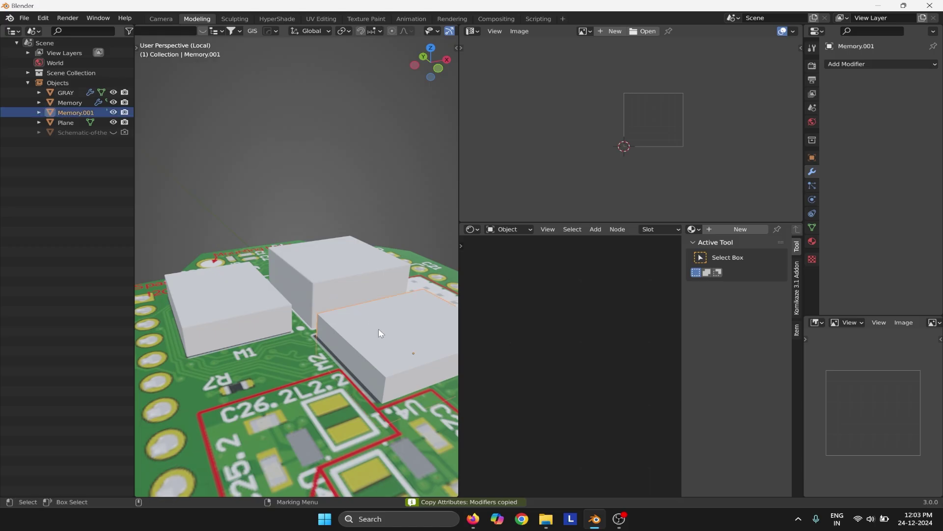
left_click(390, 354)
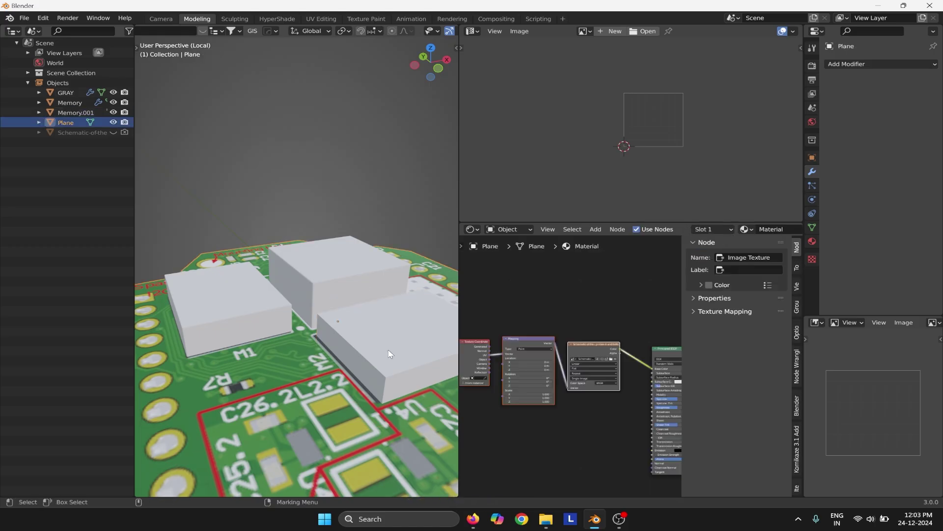
left_click(338, 281)
left_click(382, 330, "shift")
key("ctrl+c")
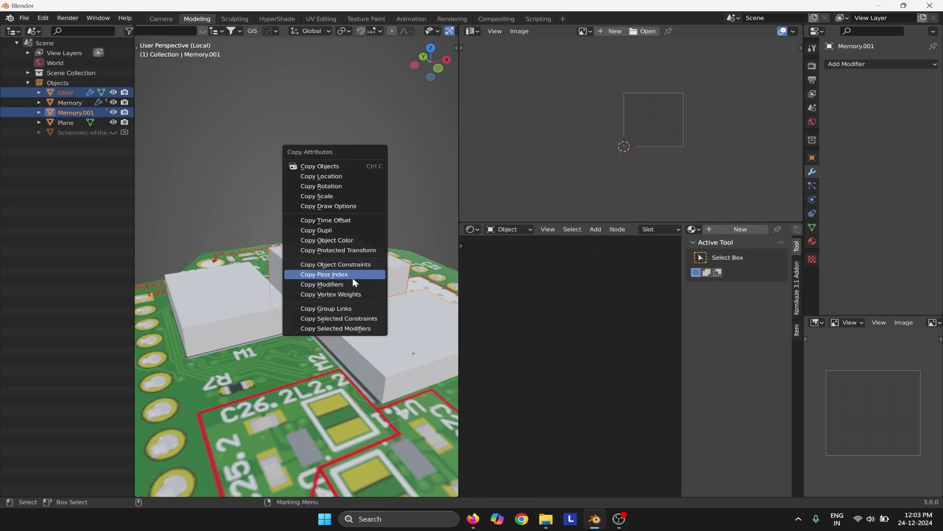
left_click(352, 277)
left_click(388, 351)
left_click(366, 328)
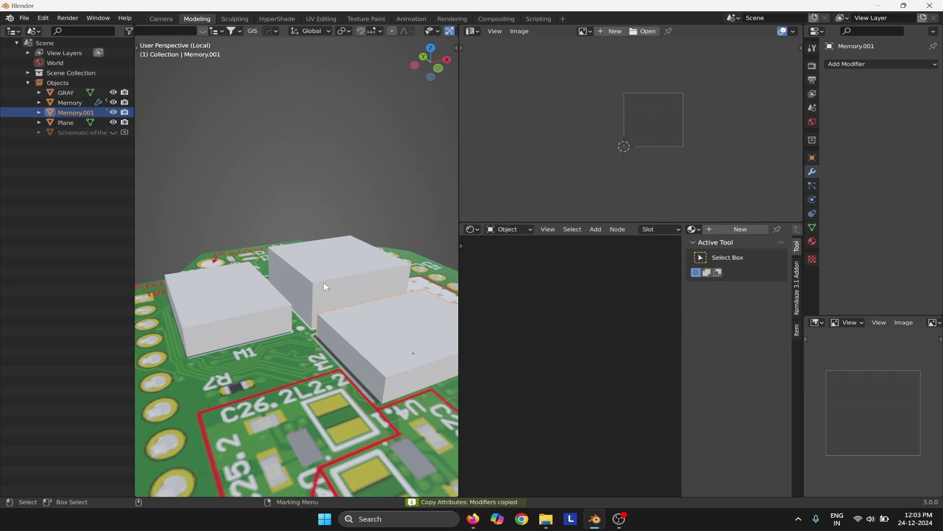
left_click(323, 281)
left_click(370, 314)
left_click(370, 317)
left_click(373, 327)
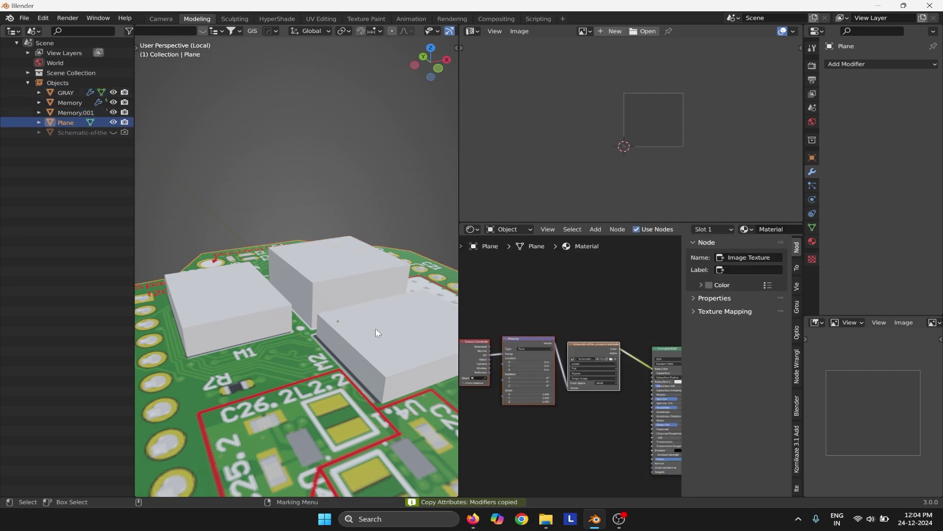
Copy the Bevel modifier from the GRAY block to the Memory.001 block, with GRAY as the active object.
left_click(331, 281)
left_click(370, 325)
left_click(332, 252, "shift")
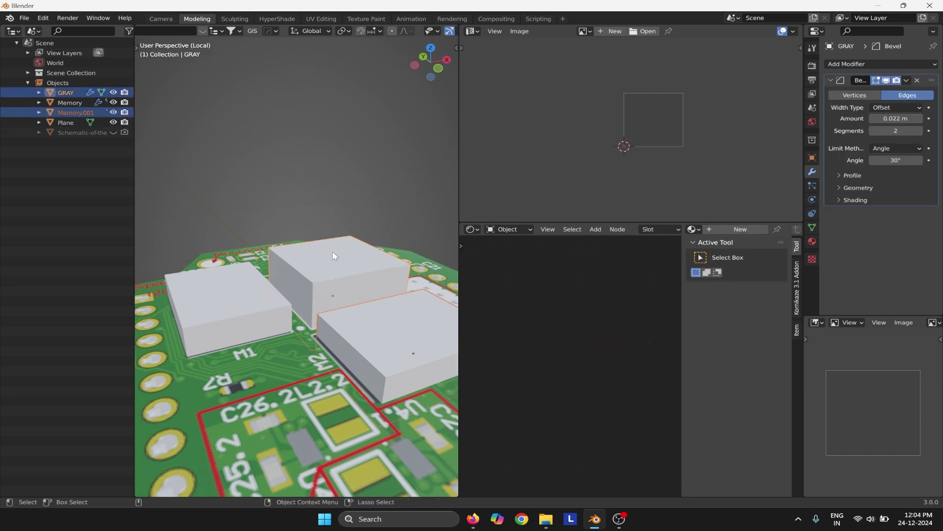
key("ctrl+c")
left_click(330, 253)
left_click(378, 326)
key("alt+a")
middle_click_drag(369, 290, 314, 324)
Nudge the Memory.001 block very slightly and check its placement on the board from above.
left_click(318, 328)
scroll(305, 320, "up", 2)
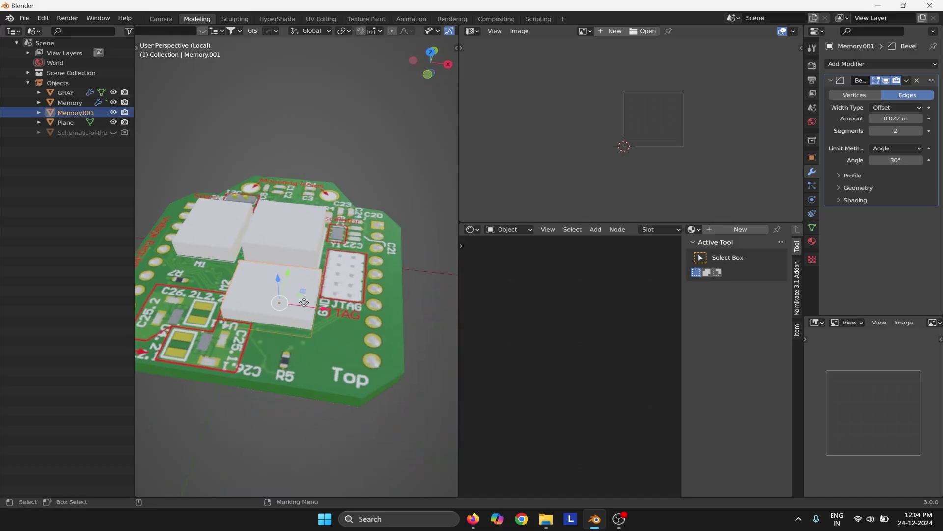
left_click_drag(303, 303, 302, 301)
key("KP_7")
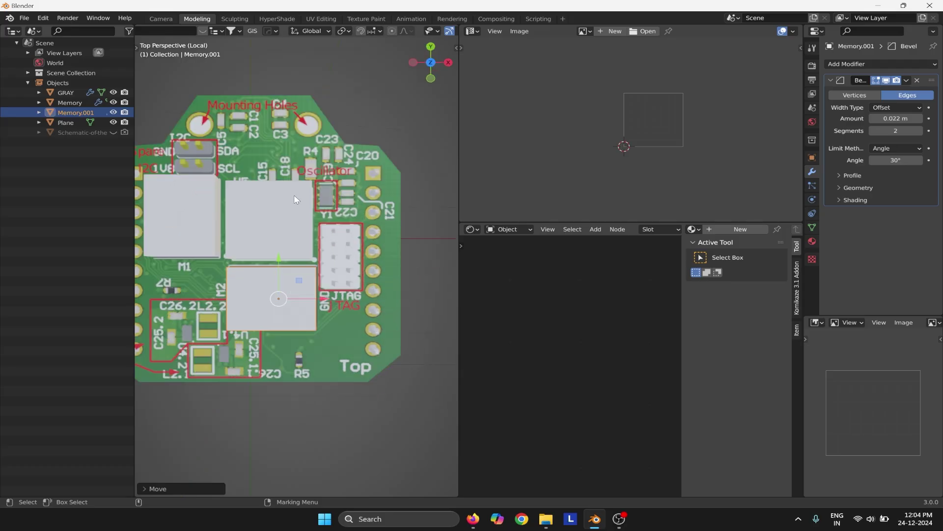
left_click(399, 146)
scroll(388, 315, "down", 3)
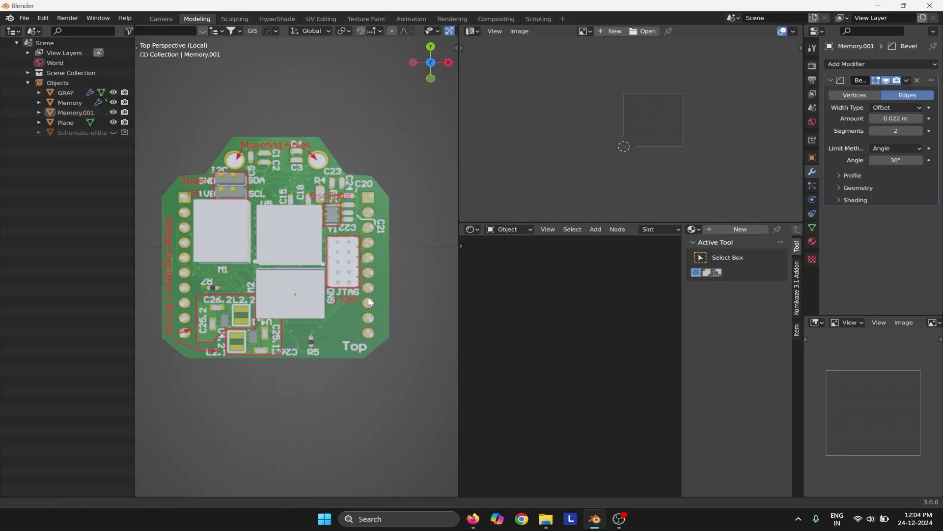
Examine the three bevelled chip blocks on the board from above and from several angles.
scroll(297, 242, "up", 3)
scroll(315, 271, "up", 2)
scroll(335, 282, "down", 5)
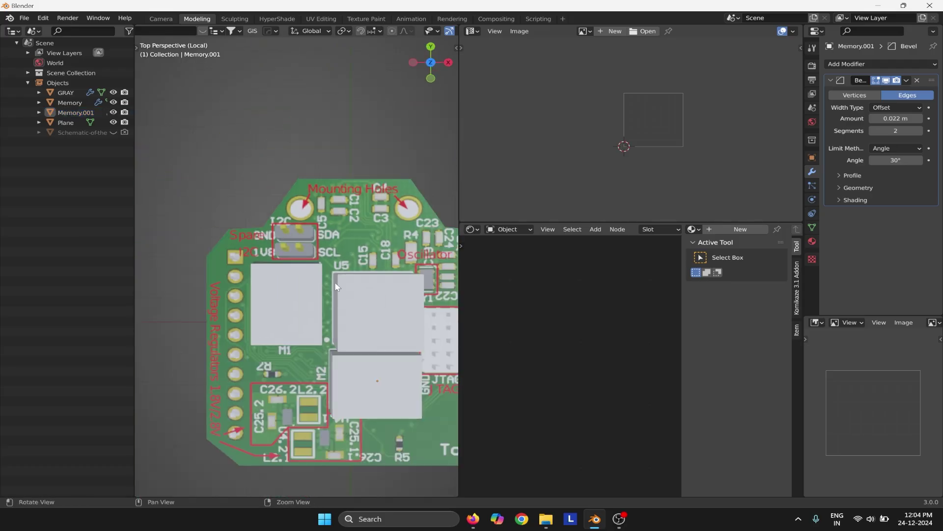
middle_click_drag(321, 246, 414, 302)
scroll(340, 174, "up", 2)
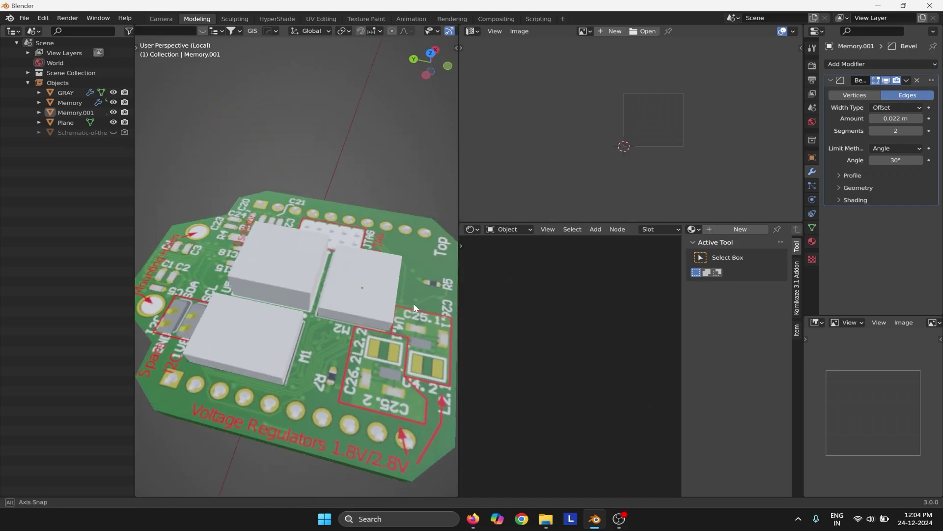
middle_click_drag(337, 386, 248, 320)
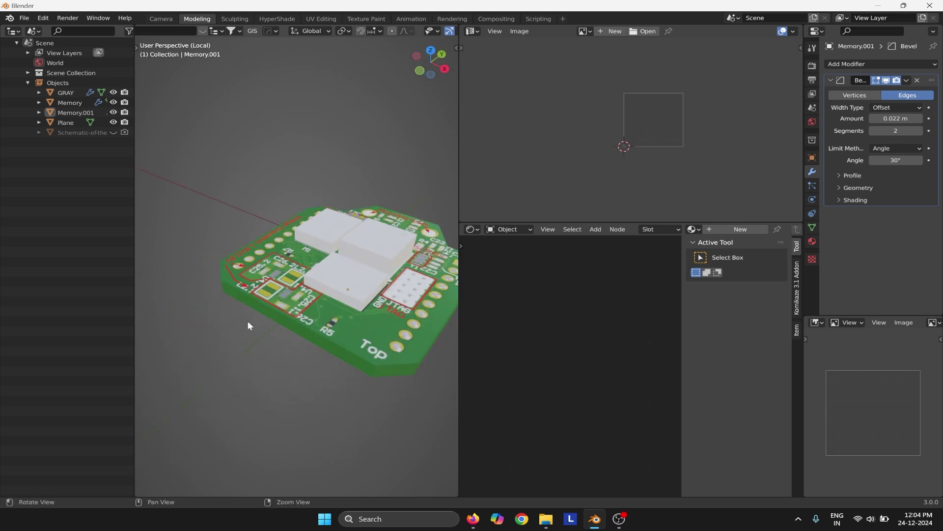
middle_click_drag(320, 233, 308, 229)
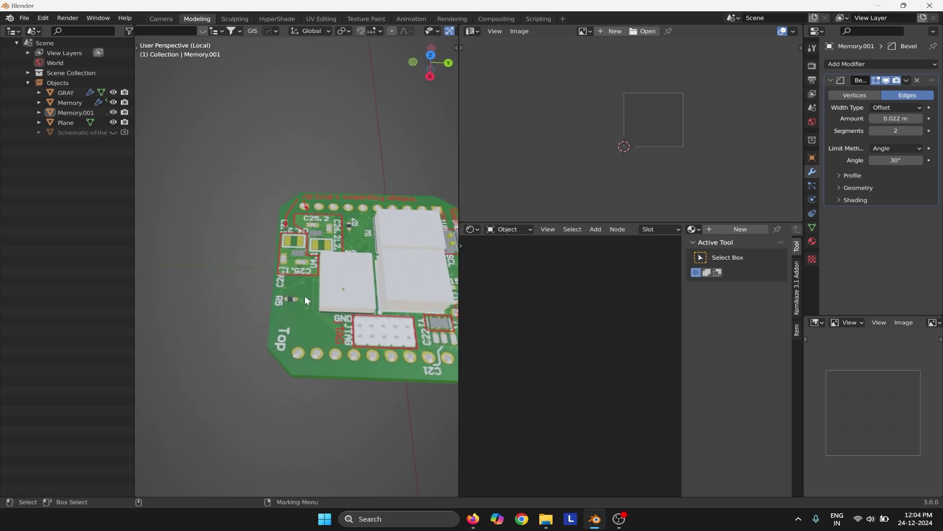
middle_click_drag(301, 269, 256, 284)
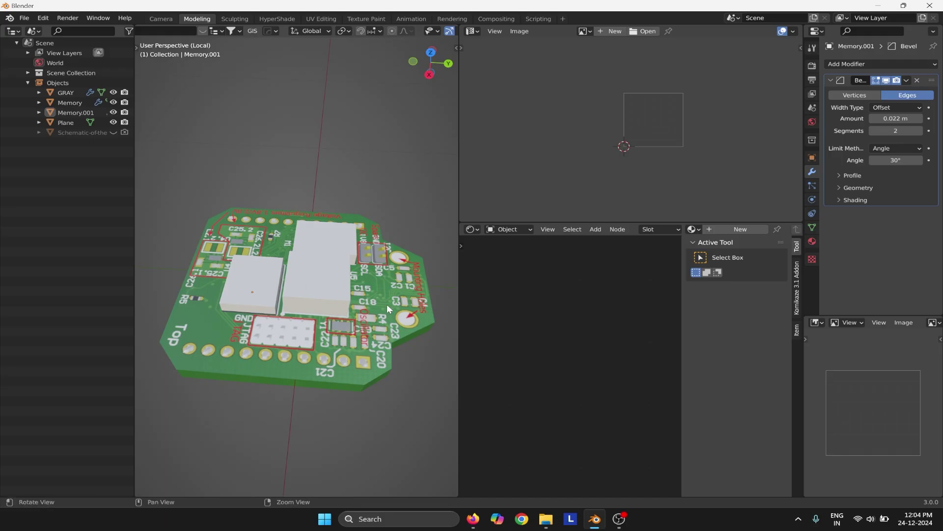
middle_click_drag(387, 305, 218, 296, "alt")
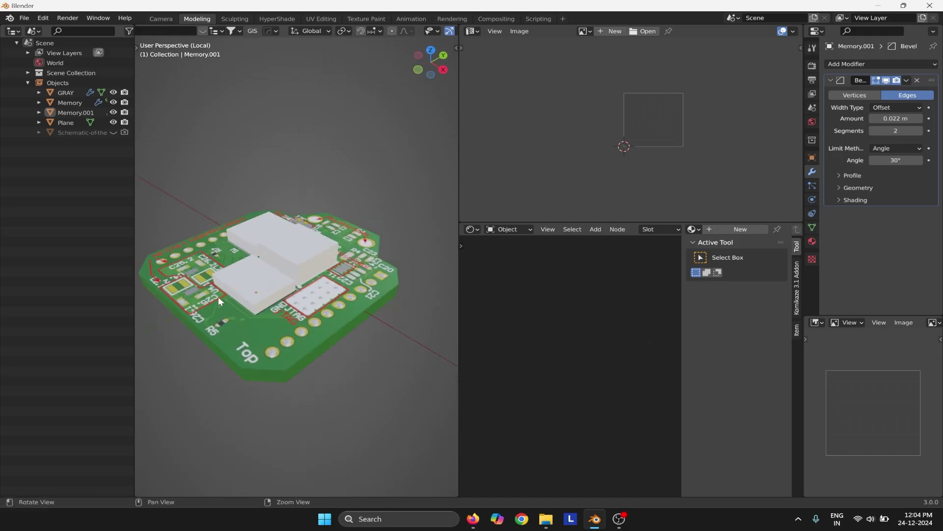
Create a new material named memory on the Memory.001 block.
left_click(288, 294)
left_click(812, 241)
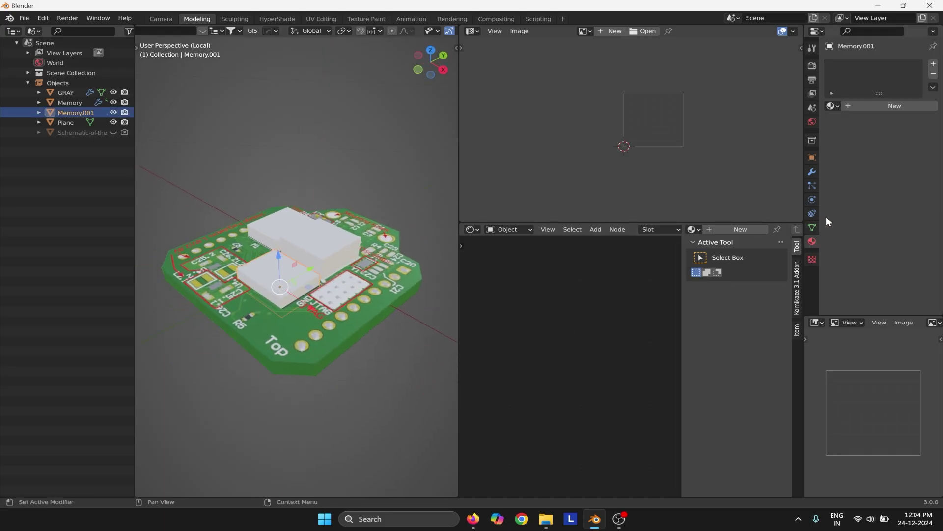
left_click(870, 106)
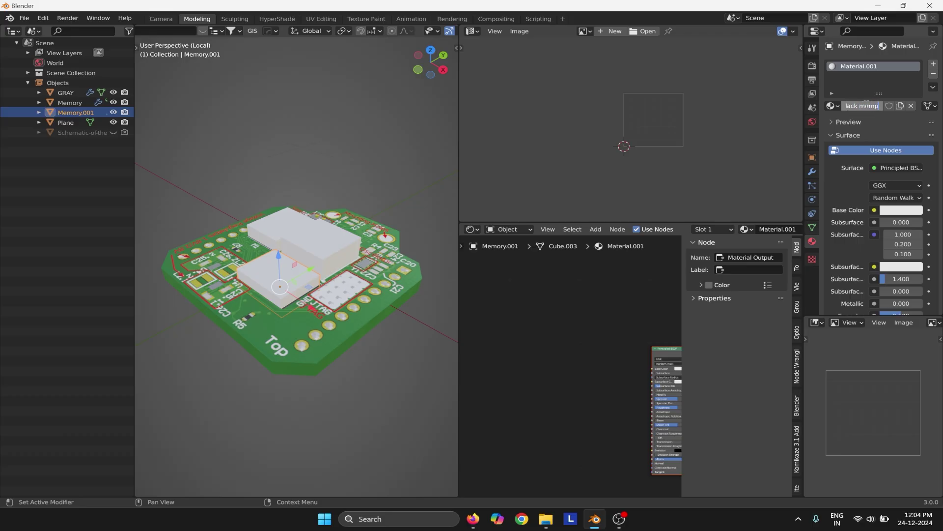
key("ctrl+a")
key("BackSpace")
type("m")
key("Return")
Give the memory material a near-black base color with value about 0.035, metallic 0.5 and roughness 0.35.
left_click(891, 215)
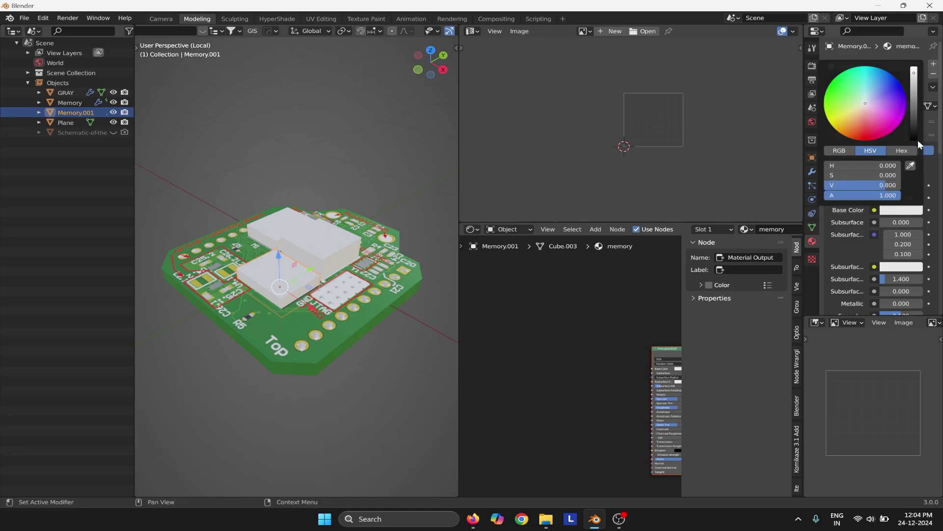
left_click_drag(917, 138, 914, 124)
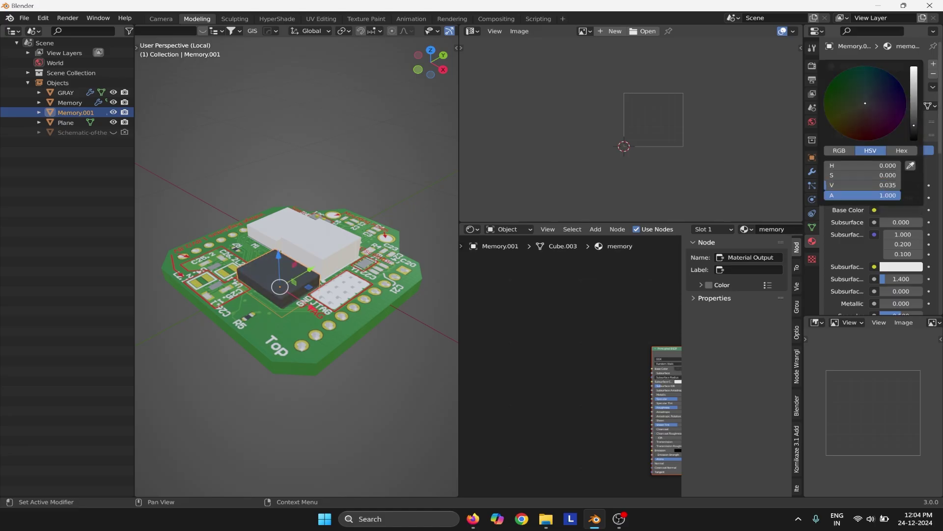
scroll(876, 279, "down", 2)
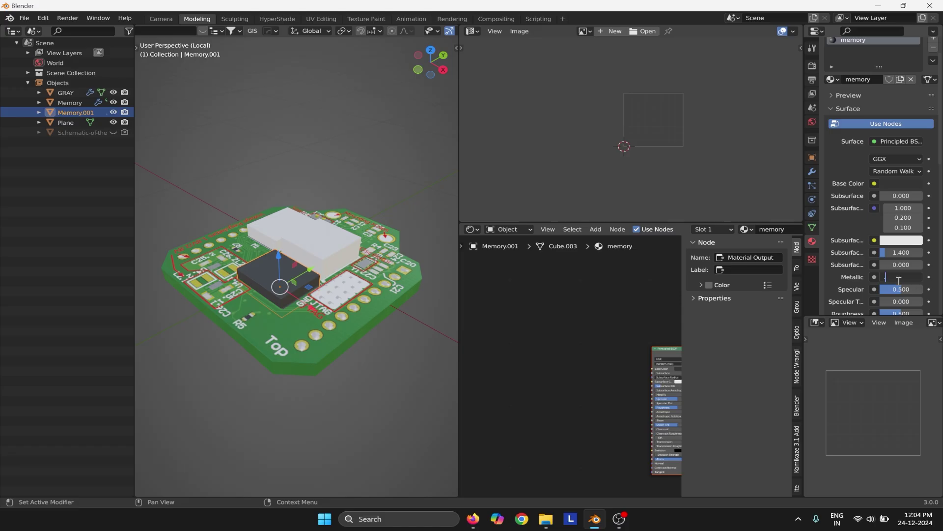
type(".5")
key("Return")
scroll(901, 285, "down", 1)
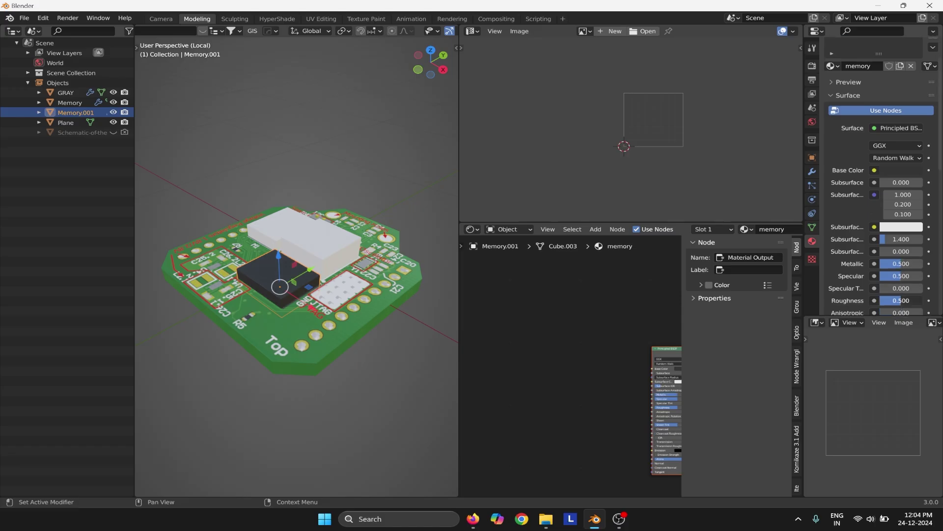
right_click(357, 183)
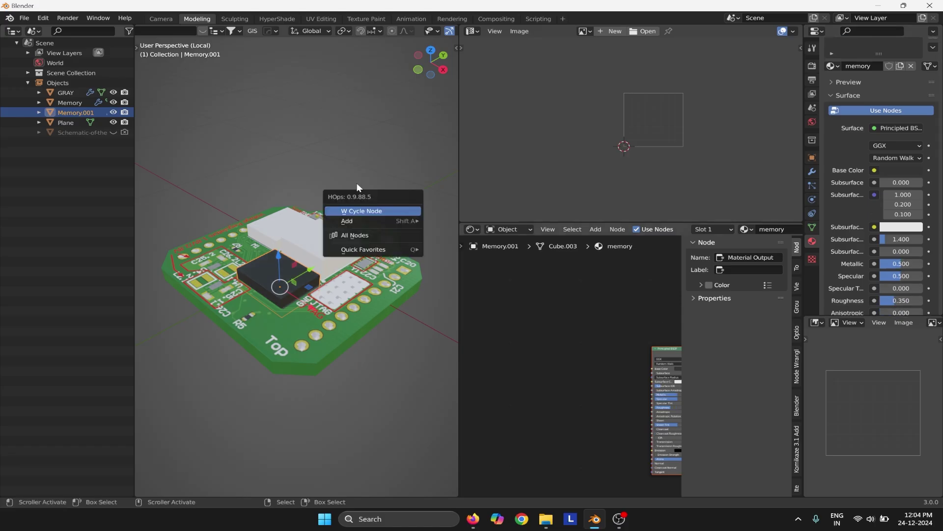
left_click(305, 130)
Assign the existing memory material to the Memory block at M1.
middle_click_drag(304, 131, 298, 214)
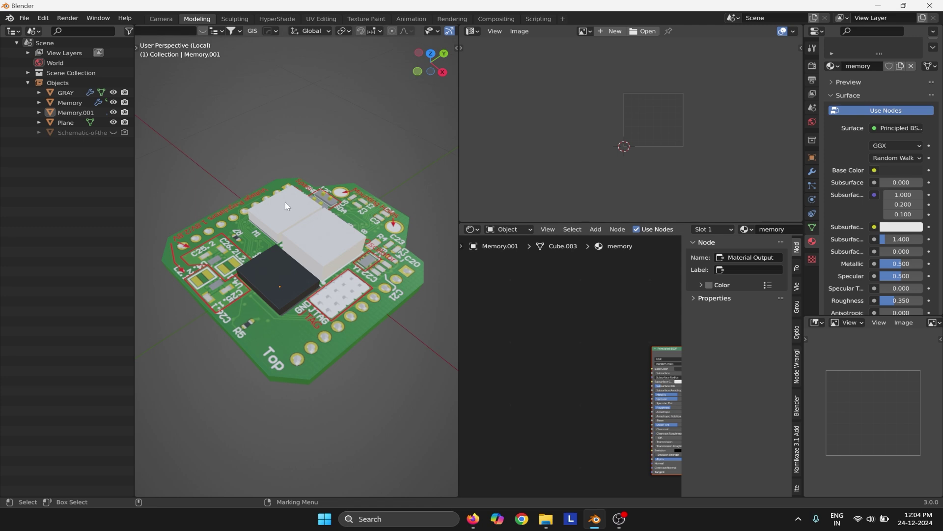
left_click(288, 207)
left_click(832, 105)
left_click(727, 130)
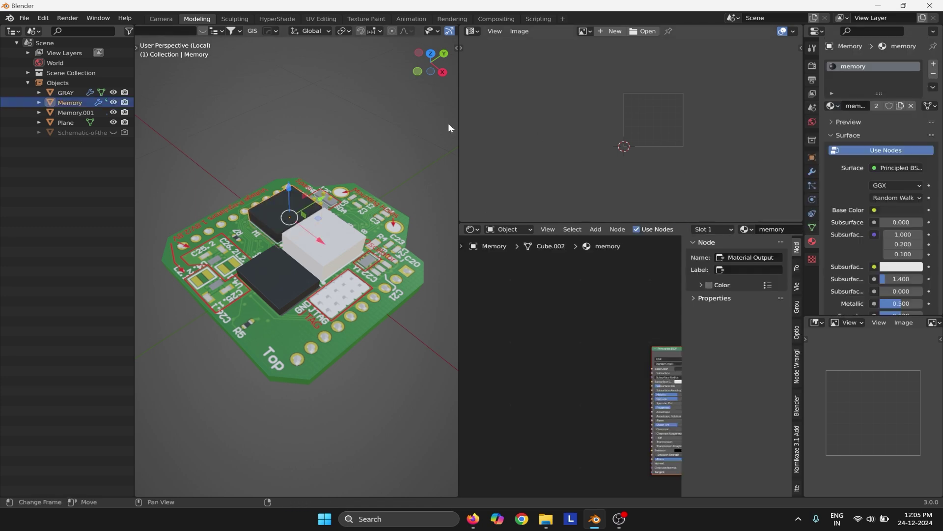
Create a new material named Gray on the GRAY block.
left_click(334, 240)
left_click(867, 105)
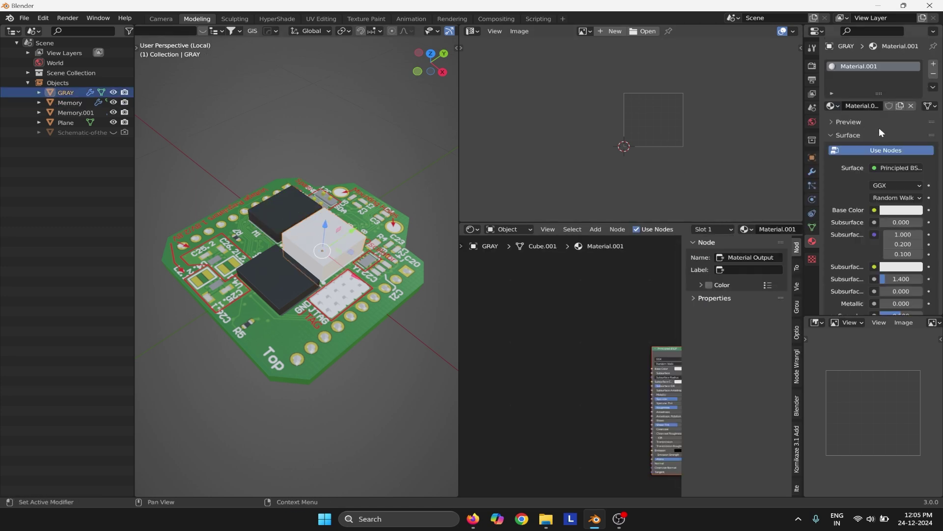
left_click(867, 107)
type("g")
key("Return")
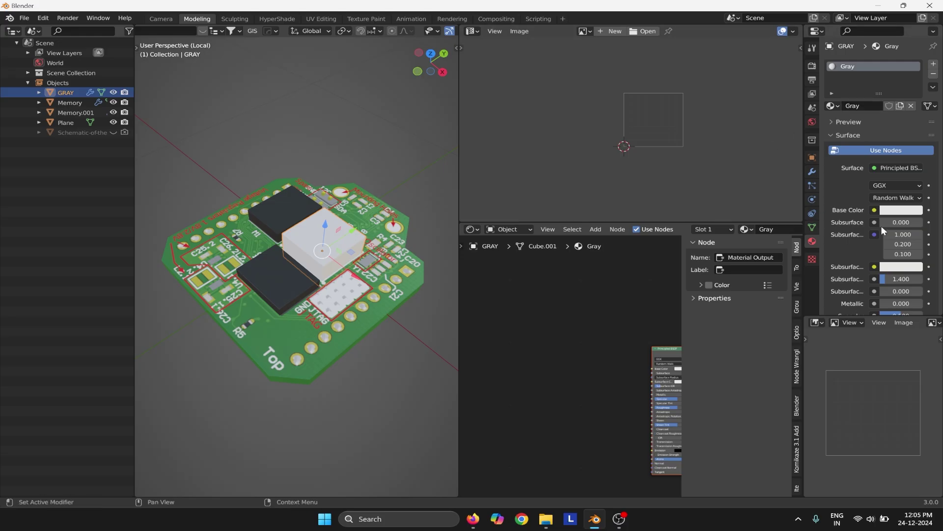
Set the Gray material to a dark gray base color with value about 0.19, metallic 1.0 and roughness 0.45.
left_click(901, 210)
left_click(915, 106)
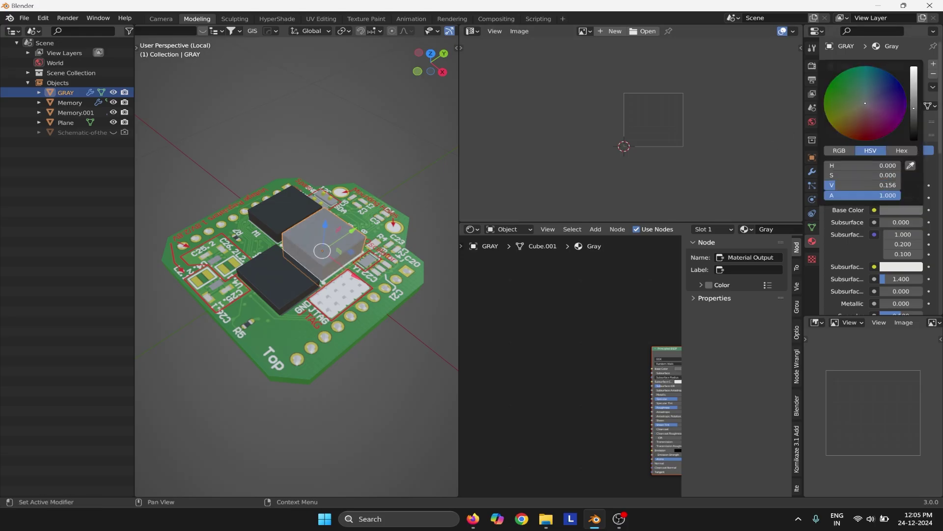
scroll(888, 262, "down", 3)
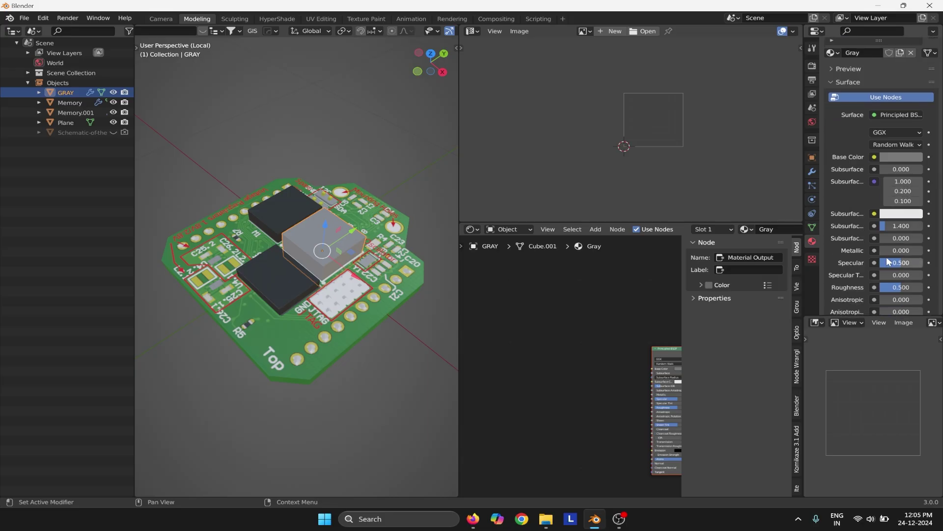
mouse_move(889, 250)
left_mouse_down()
mouse_move(914, 250)
mouse_move(855, 272)
mouse_move(804, 273)
left_mouse_up()
scroll(913, 272, "down", 1)
left_click_drag(346, 179, 360, 166, "alt")
left_click(362, 143)
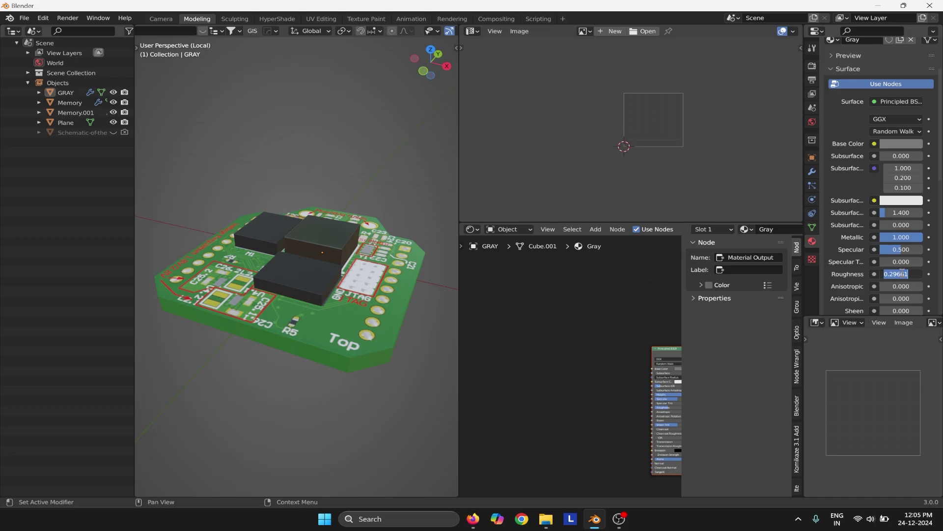
key("Return")
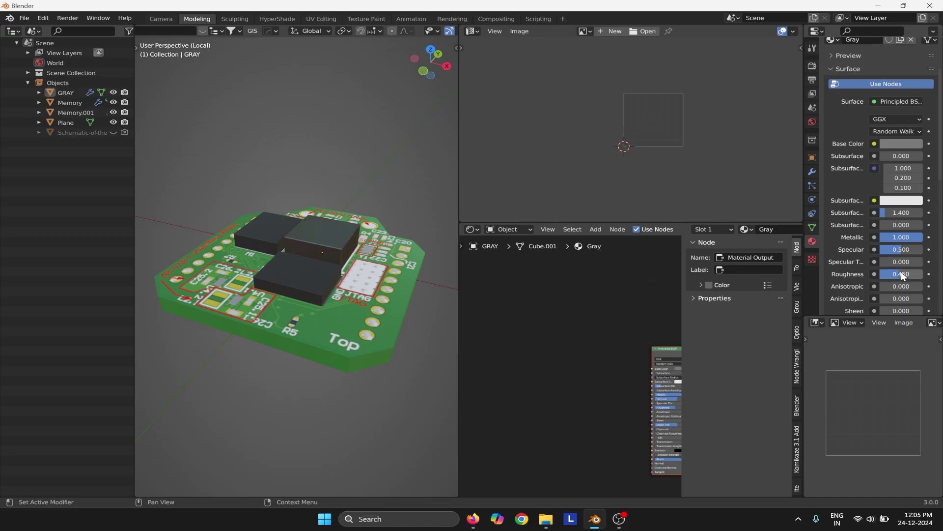
Lighten the Gray material's base color to a value of about 0.611 and check the block on the board from several angles.
left_click_drag(339, 397, 338, 231, "alt")
left_click(338, 231)
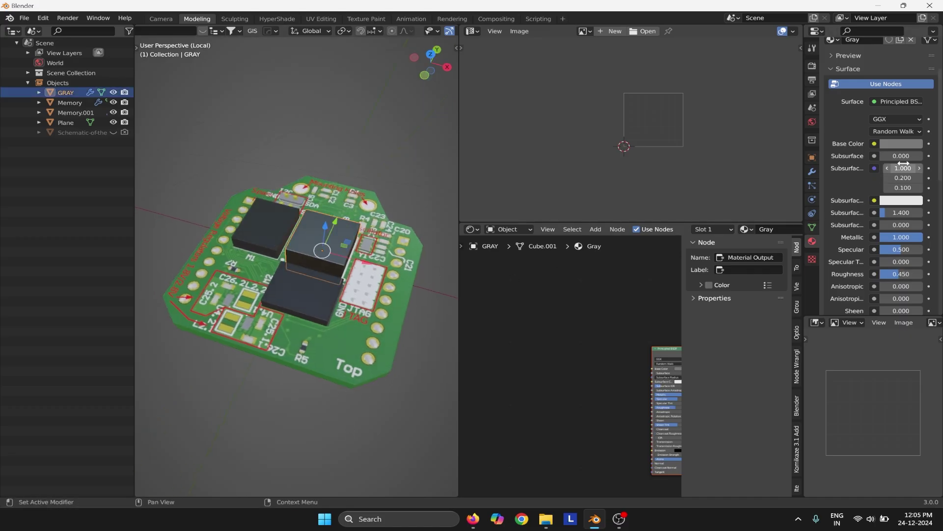
left_click(901, 143)
left_click(901, 143)
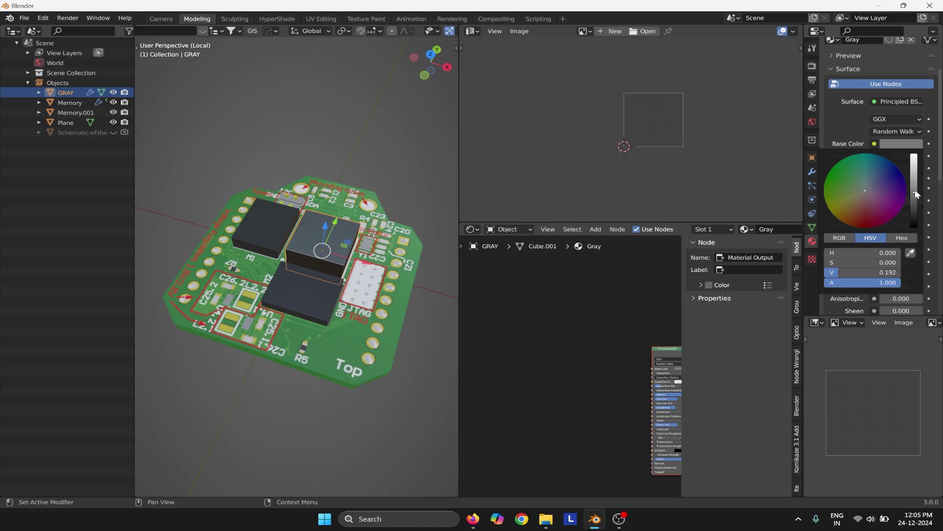
left_click_drag(915, 190, 914, 167)
left_click(918, 143)
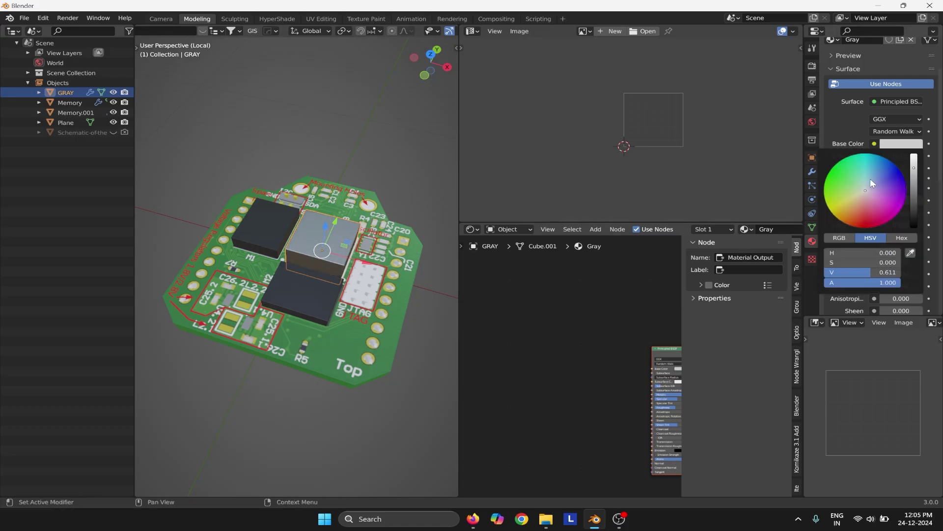
left_click(367, 184)
key("KP_7")
middle_click_drag(332, 329, 372, 250)
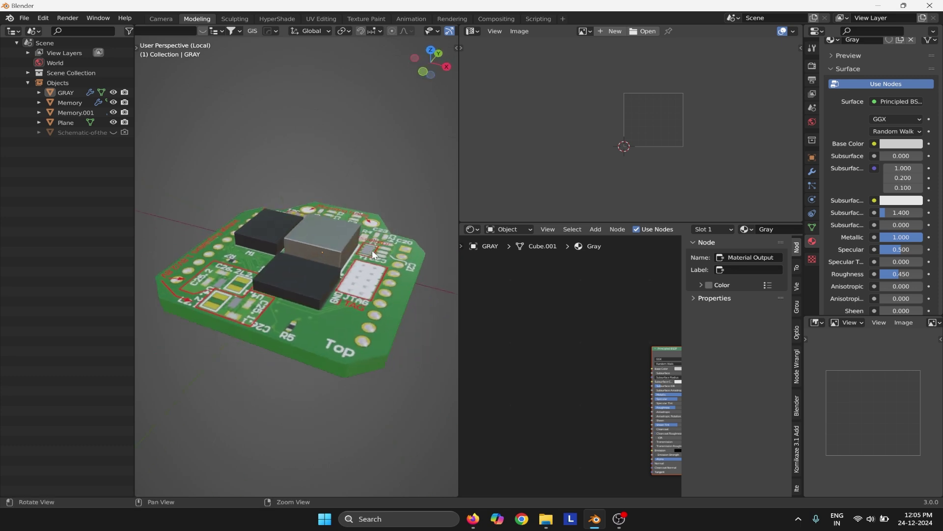
middle_click_drag(288, 395, 280, 265)
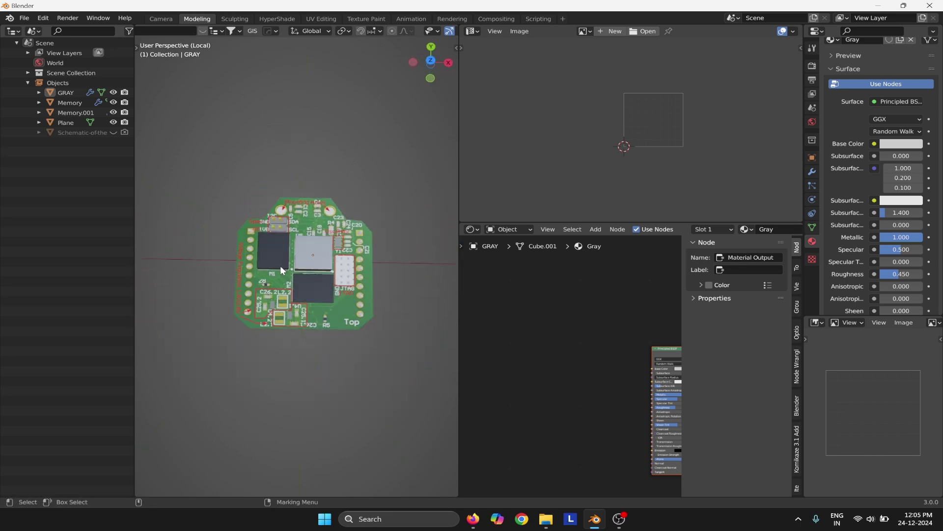
Examine the chip blocks, JTAG area and pin rows on the board from the top and at an angle.
key("z")
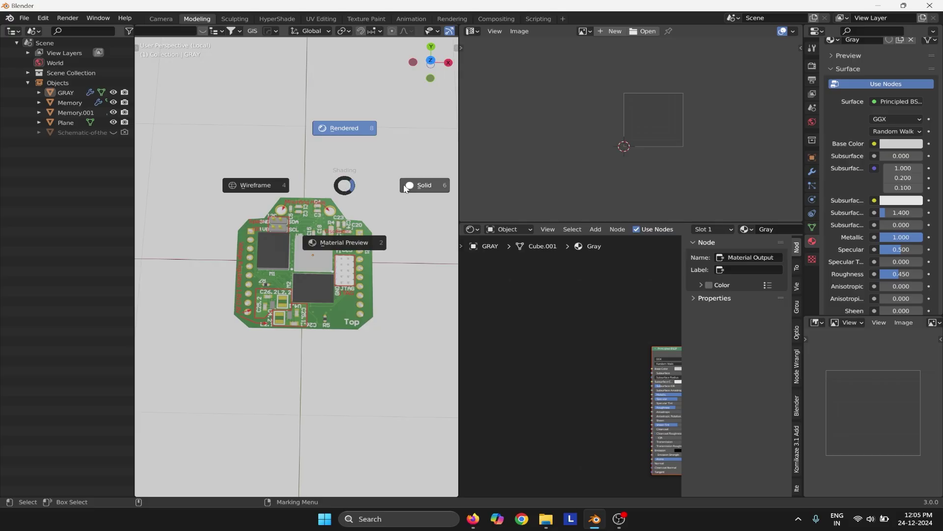
left_click(352, 186)
key("KP_7")
scroll(307, 226, "up", 5)
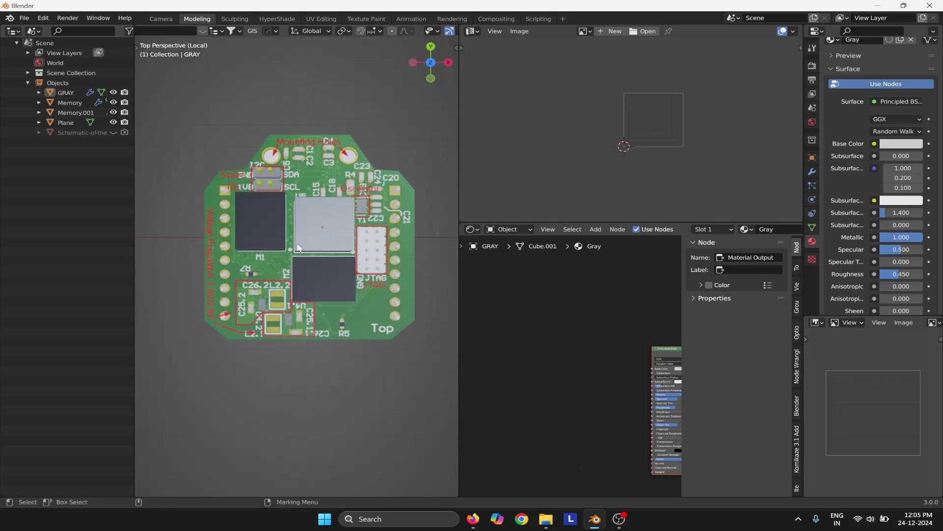
scroll(317, 238, "down", 2)
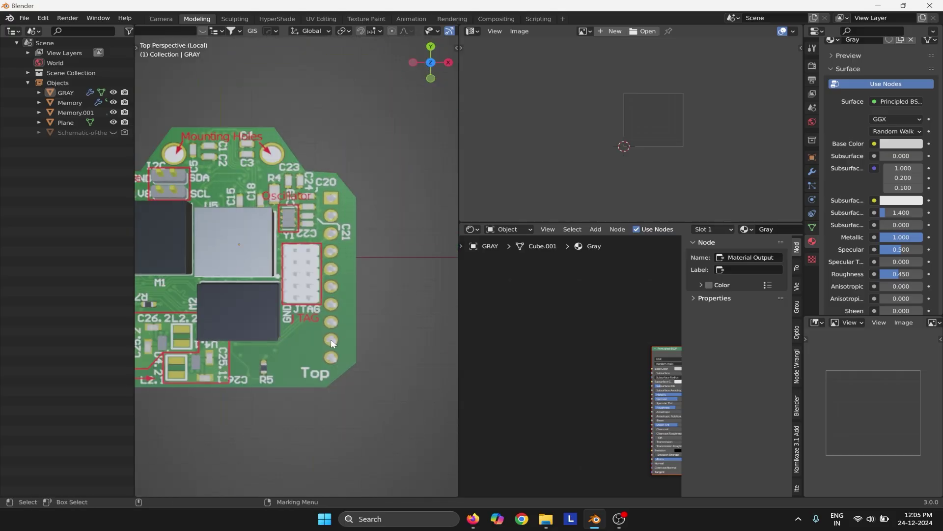
scroll(326, 329, "up", 3)
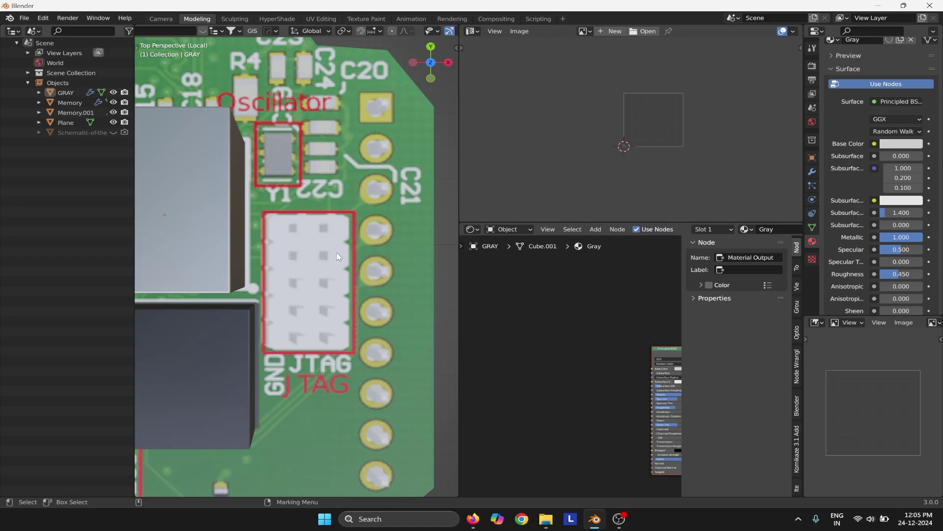
scroll(324, 267, "down", 1)
middle_click_drag(324, 267, 360, 214)
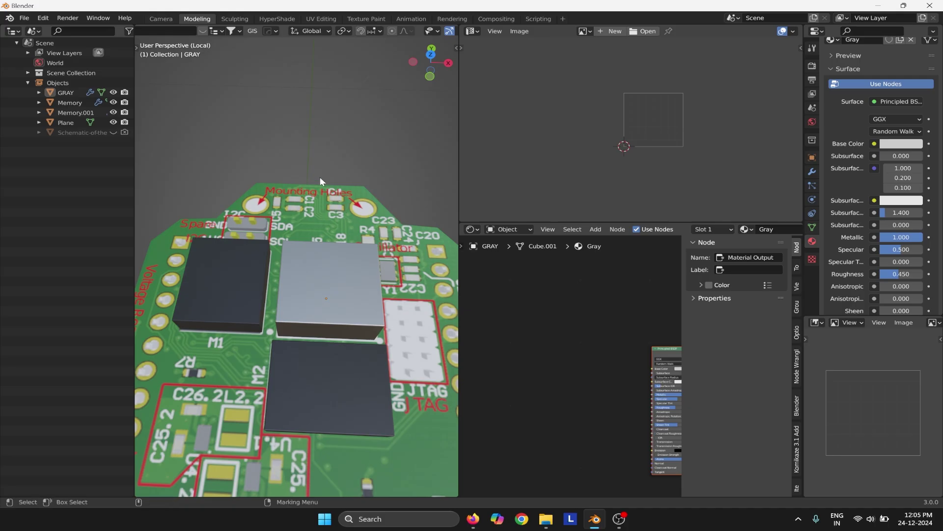
middle_click_drag(282, 190, 272, 321)
Select the board plane and close the empty image editor so the shader editor takes over its area.
left_click(272, 321)
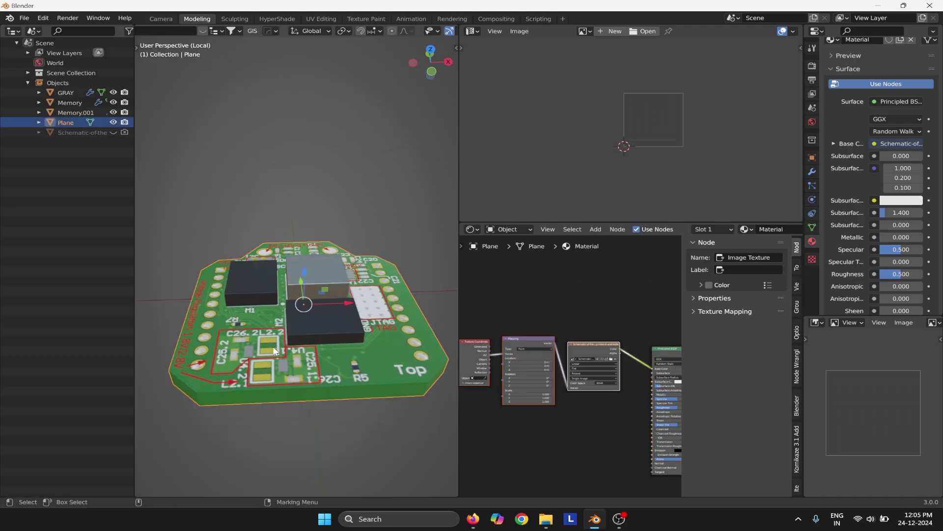
left_click(471, 31)
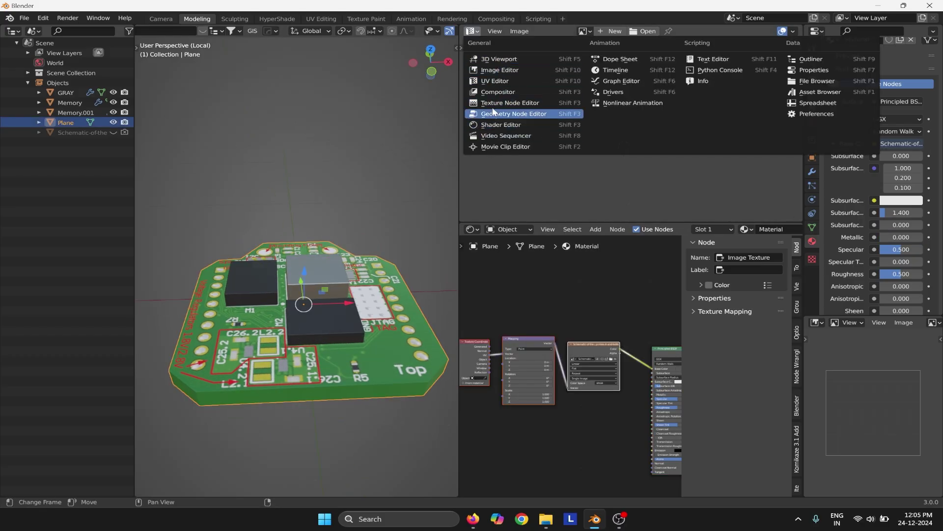
key("Escape")
right_click(542, 35)
left_click(495, 146)
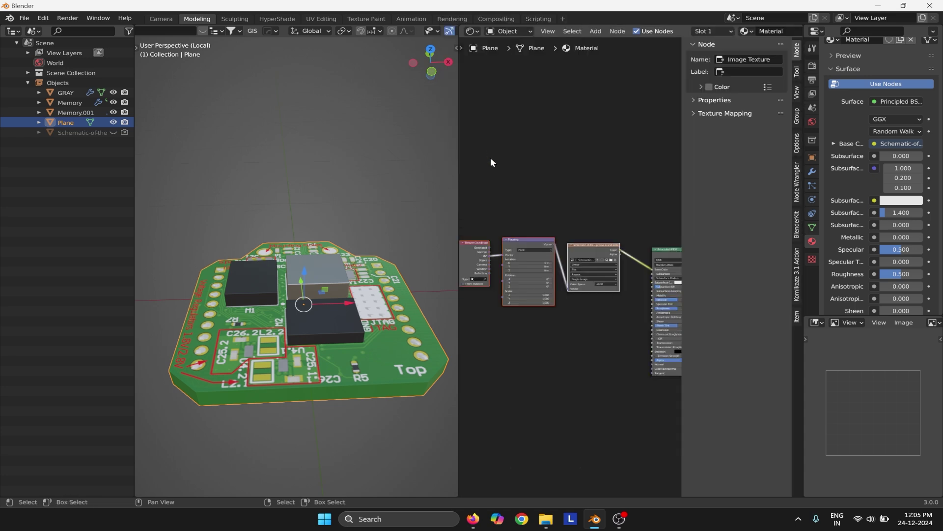
Widen the shader editor over the 3D viewport to show the board material's whole texture node chain.
middle_click_drag(509, 200, 555, 194)
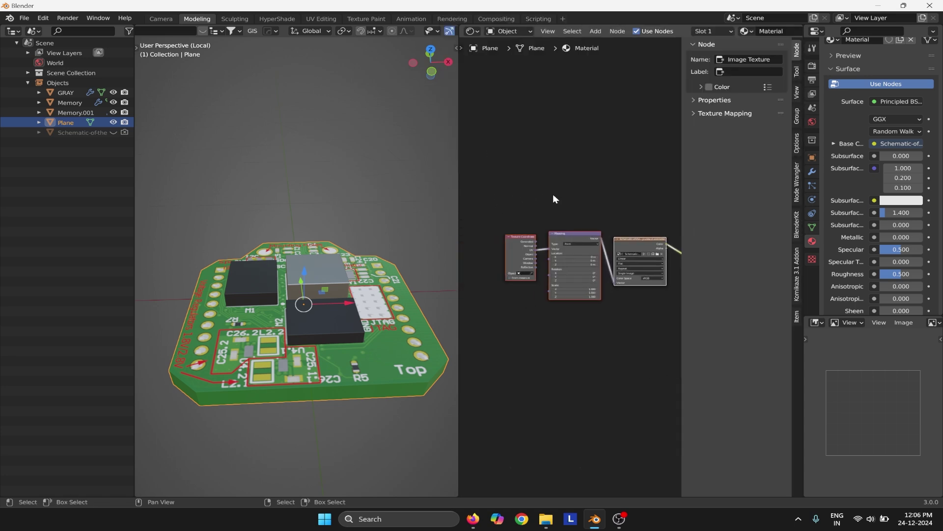
scroll(577, 248, "up", 2)
middle_click_drag(620, 245, 495, 144)
scroll(585, 278, "up", 3)
middle_click_drag(476, 208, 554, 283)
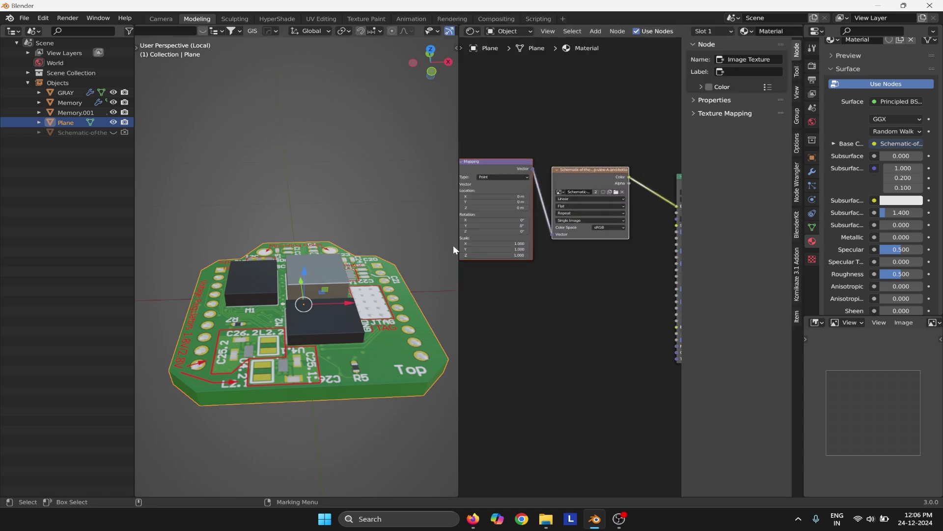
left_click_drag(457, 115, 217, 131)
scroll(375, 311, "up", 4)
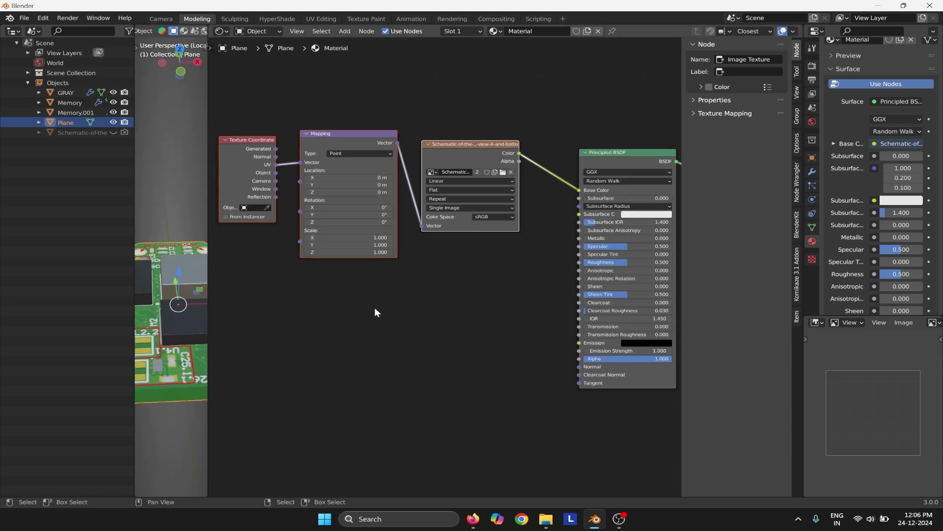
Duplicate the texture coordinate, mapping and image texture nodes below the originals, and load Schematic-of-the-PULP-Shield-pluggable-PCB-Top-view-A-and-bottom-view-B_disp.png into the copied image node.
middle_click_drag(407, 383, 440, 252)
scroll(484, 347, "down", 2)
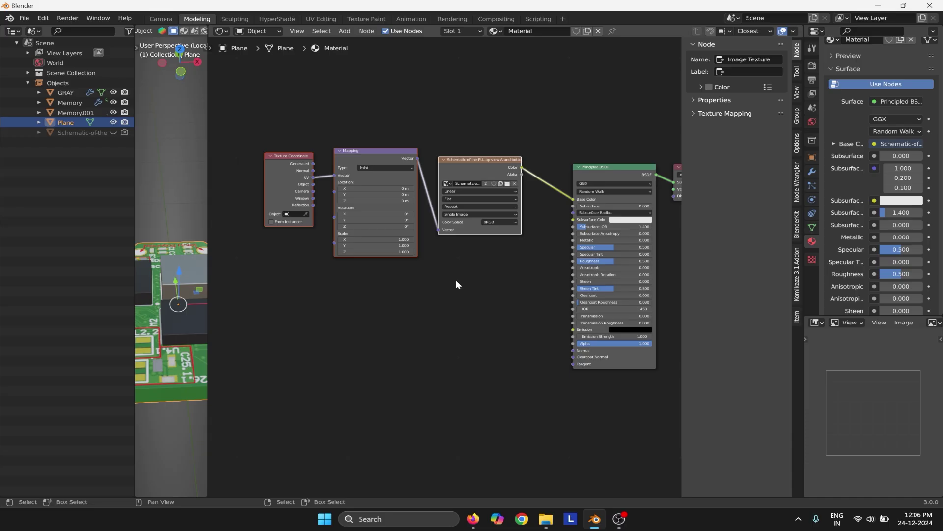
key("shift+d")
left_click(441, 411)
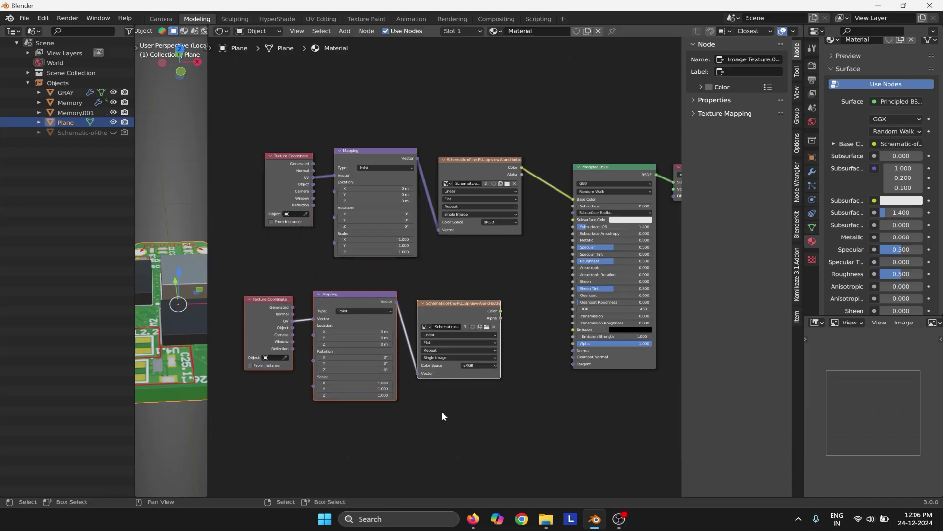
left_click(487, 327)
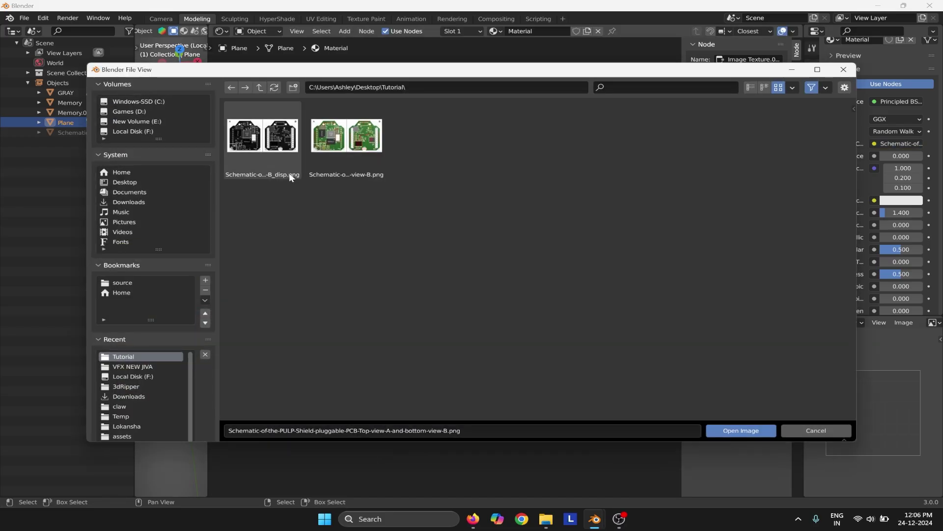
left_click(279, 155)
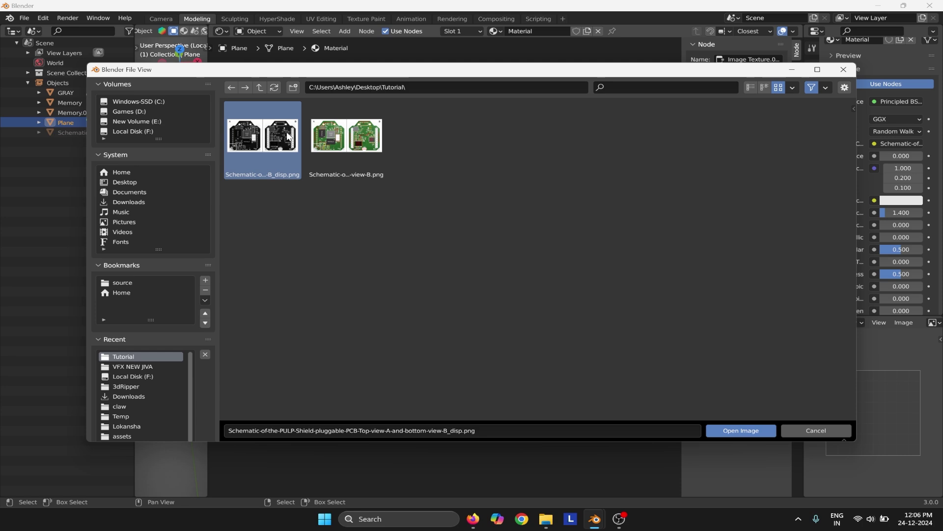
left_click(710, 430)
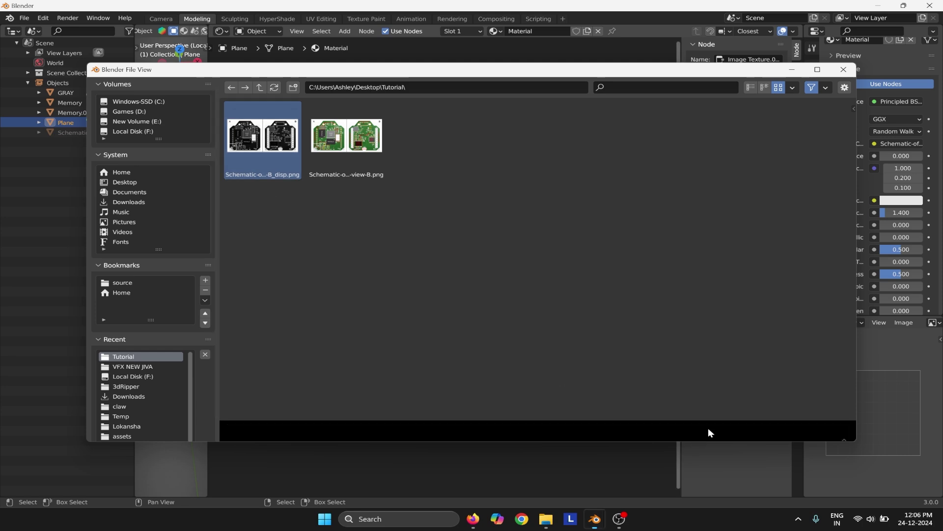
Preview the displacement image node's output directly on the board and widen the 3D viewport.
left_click(444, 325, "ctrl+shift")
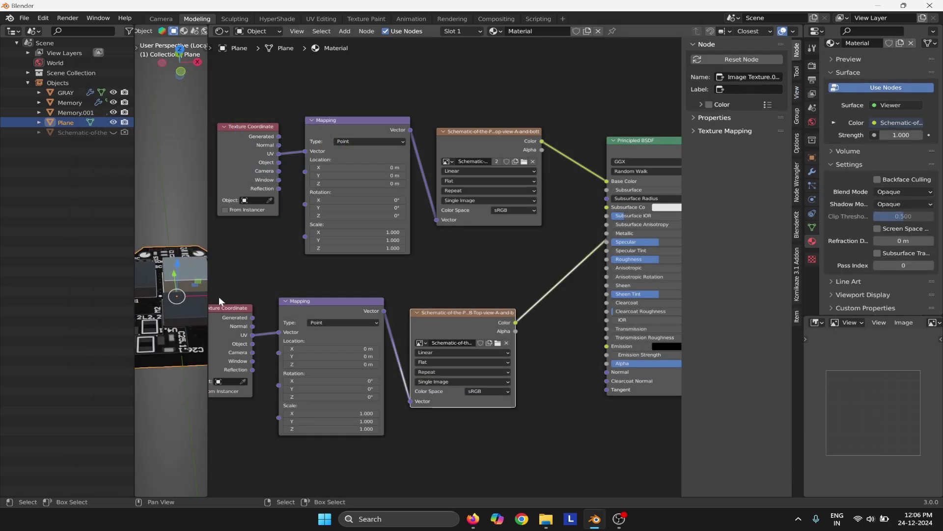
left_click_drag(209, 275, 464, 275)
scroll(362, 376, "up", 4)
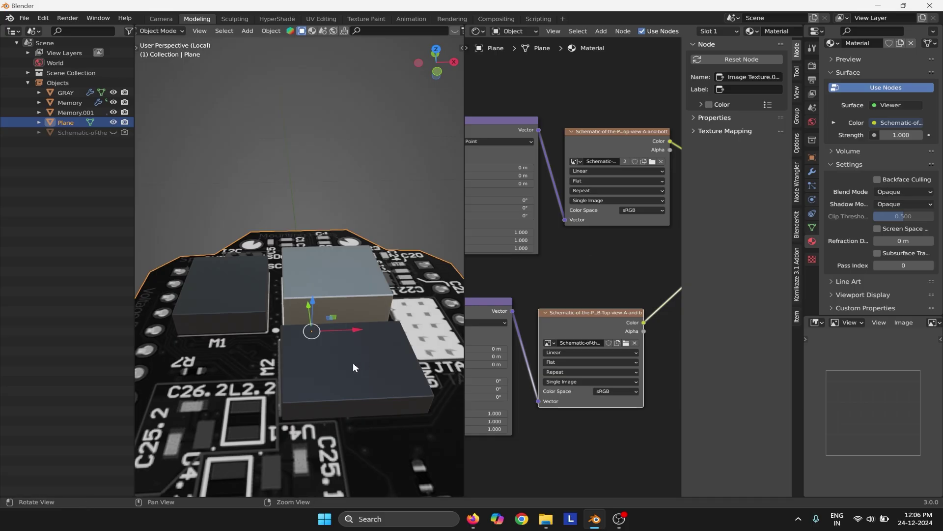
scroll(353, 362, "down", 2)
Examine the black-and-white displacement texture on the board's top and sides from several angles.
middle_click_drag(341, 387, 246, 243)
middle_click_drag(296, 311, 266, 314)
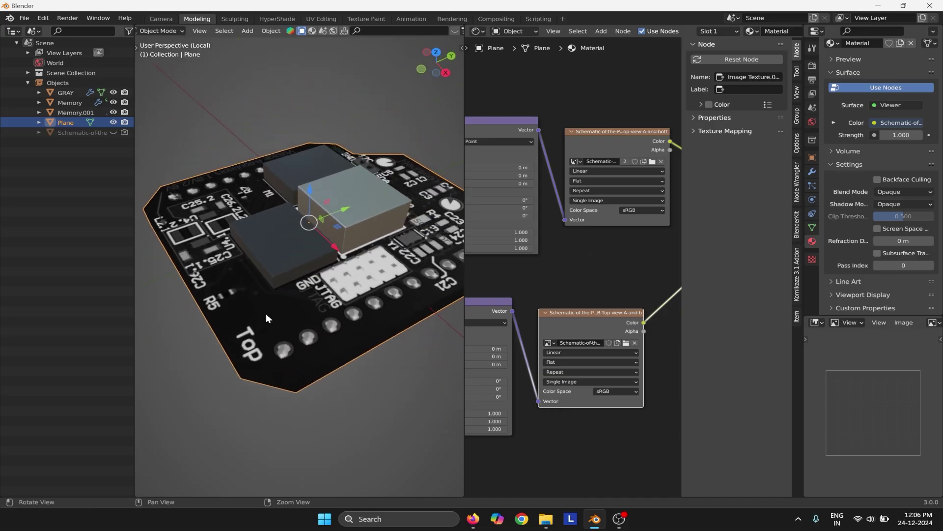
left_click_drag(266, 313, 274, 314, "alt")
middle_click_drag(288, 221, 282, 296, "alt")
scroll(282, 297, "up", 2)
left_click_drag(282, 297, 289, 257, "alt")
left_click_drag(294, 363, 356, 308, "alt")
scroll(283, 344, "down", 3)
left_click_drag(282, 346, 330, 350, "alt")
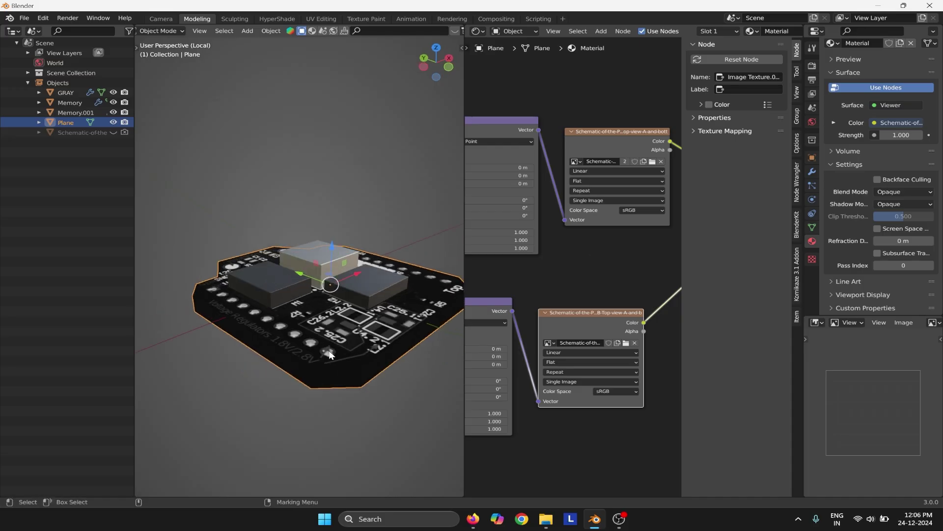
scroll(328, 349, "up", 2)
left_click_drag(326, 312, 310, 339, "alt")
scroll(310, 339, "up", 2)
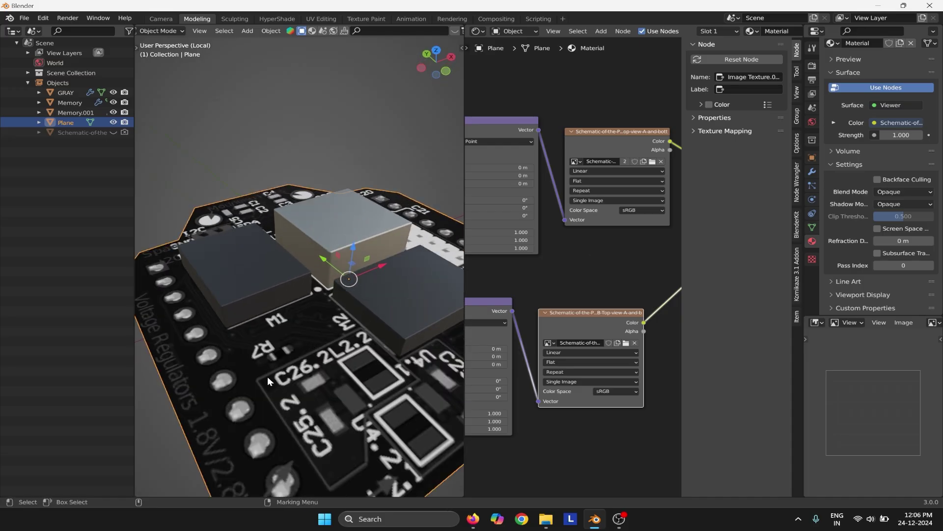
left_click_drag(268, 377, 211, 234, "alt")
left_click_drag(287, 338, 231, 291, "alt")
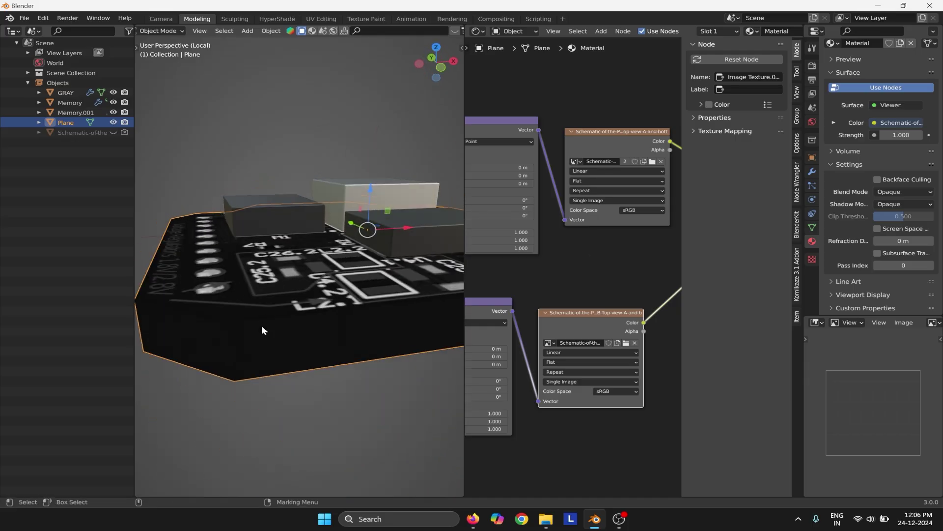
left_click_drag(261, 325, 278, 352, "alt")
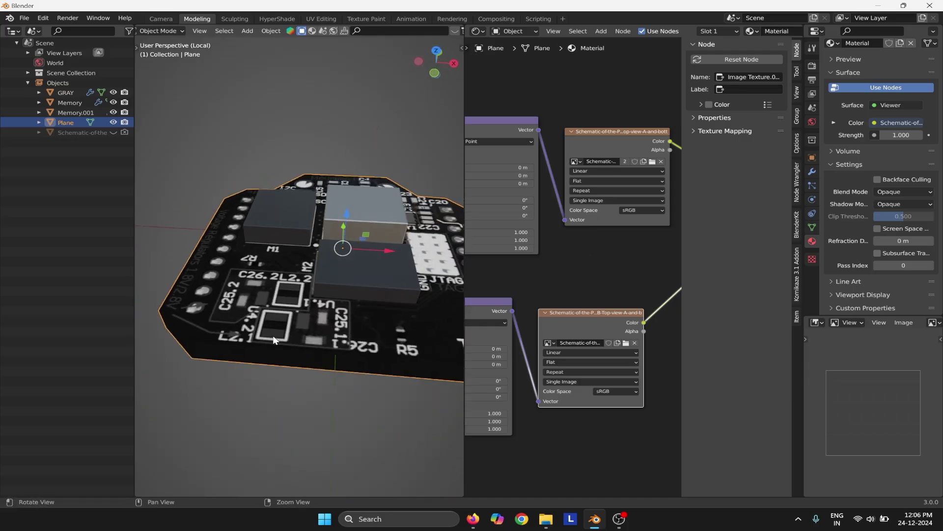
left_click_drag(416, 308, 297, 389, "alt")
left_click_drag(245, 193, 290, 295, "alt")
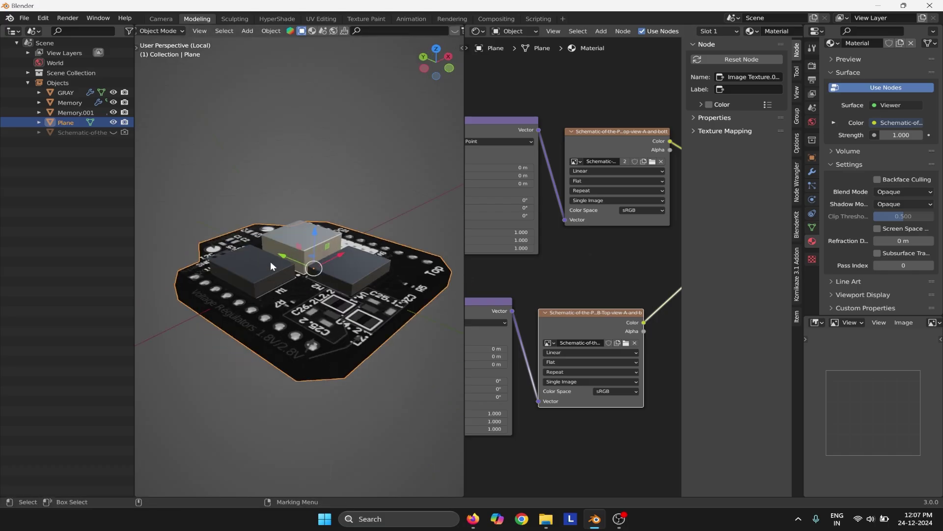
left_click_drag(339, 317, 350, 284, "alt")
scroll(299, 302, "down", 3)
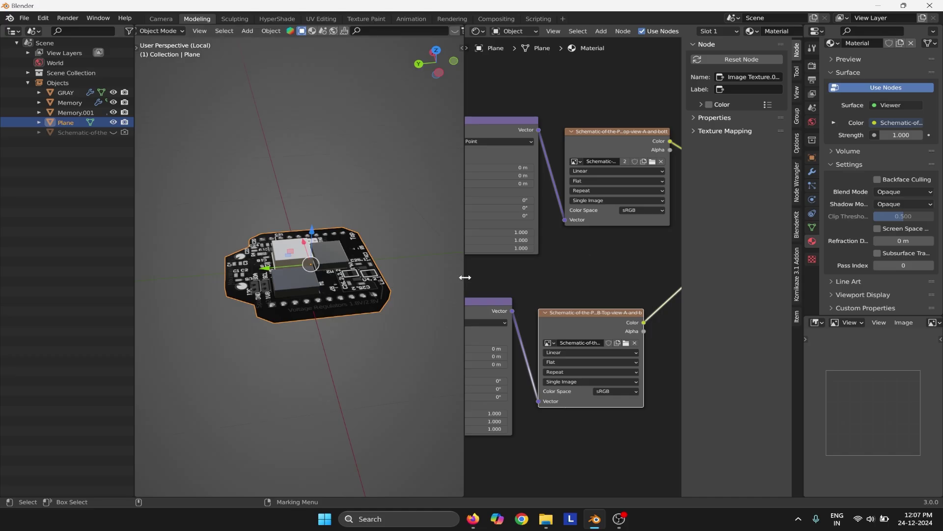
Enlarge the shader editor again and undo the accidental detachment of the displacement image node from its links.
left_click_drag(465, 278, 282, 283)
left_click_drag(380, 297, 409, 284, "alt")
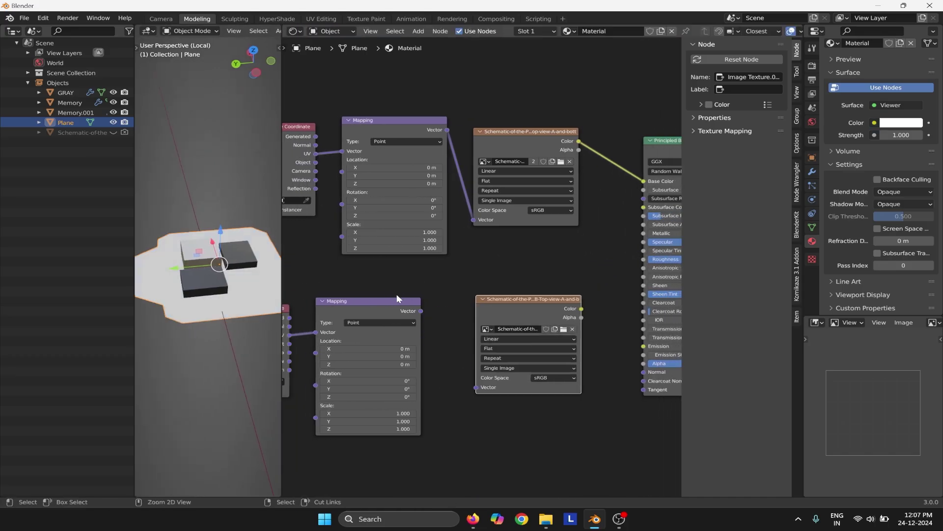
key("ctrl+z")
middle_click_drag(413, 296, 503, 262)
scroll(503, 262, "up", 1)
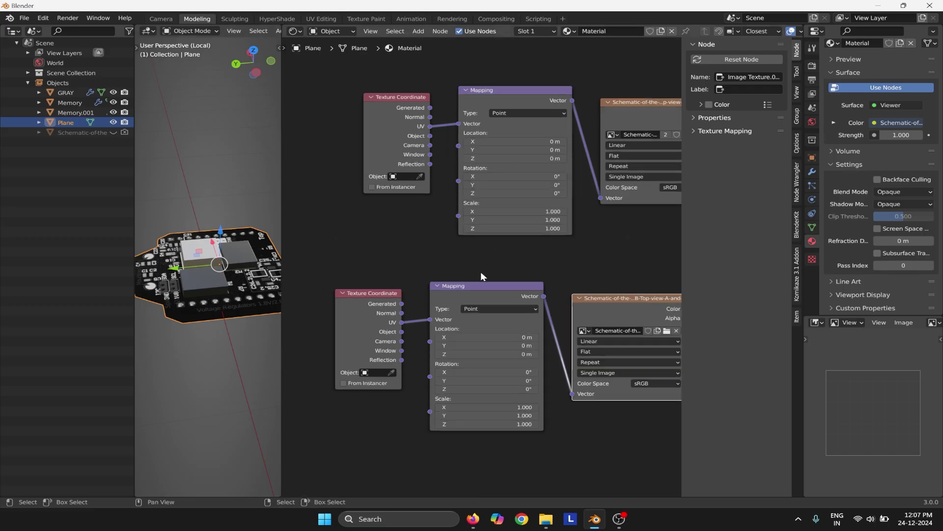
middle_click_drag(201, 275, 167, 319)
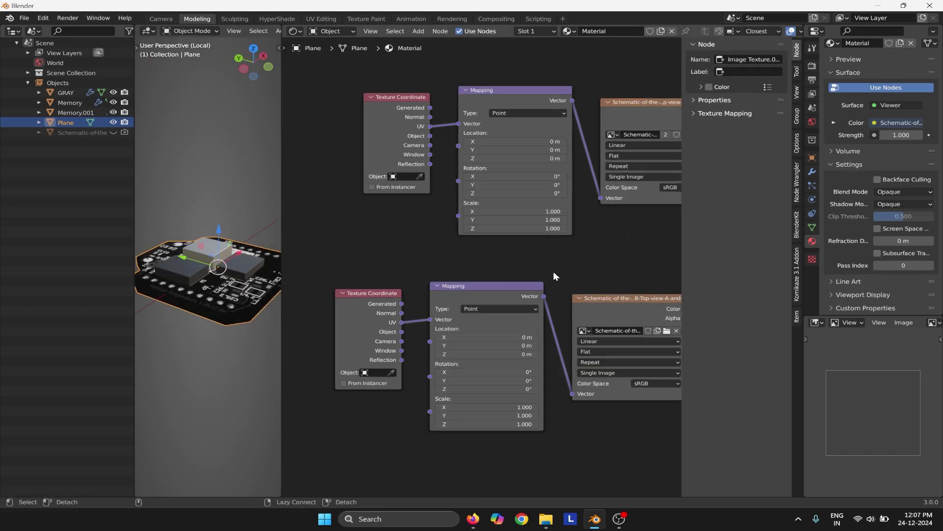
scroll(483, 274, "down", 1)
Search the add-on preferences for "nod", check that Node Wrangler is enabled, view its details, and close the preferences.
left_click(43, 18)
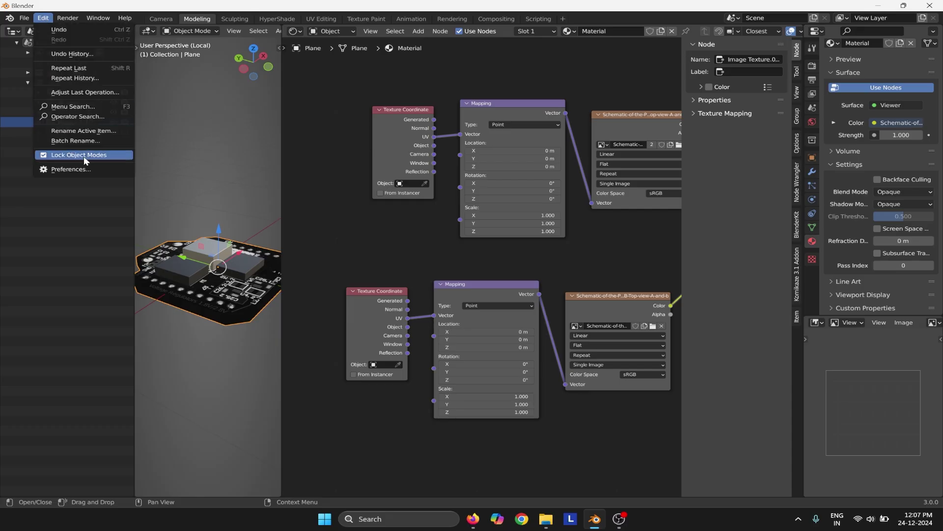
left_click(79, 169)
left_click(302, 61)
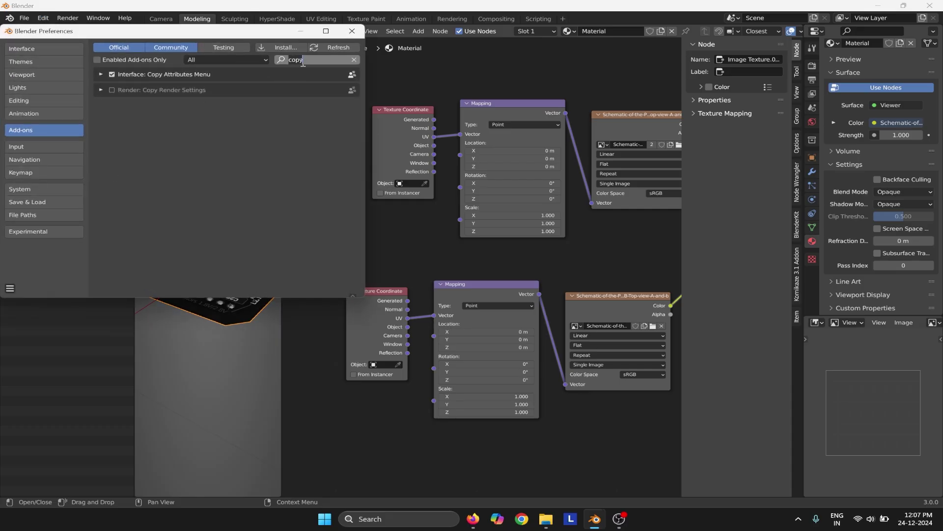
type("node")
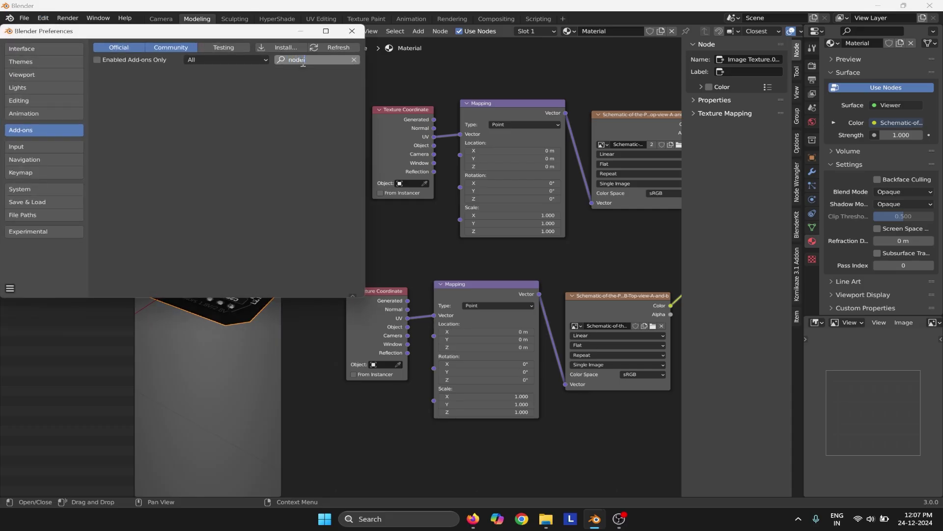
double_click(303, 60)
key("BackSpace")
type("nod")
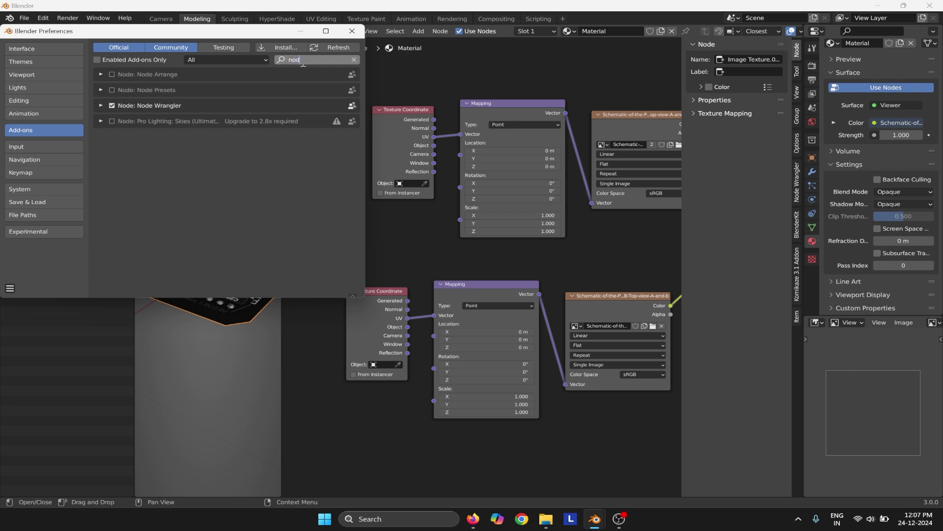
left_click(111, 105)
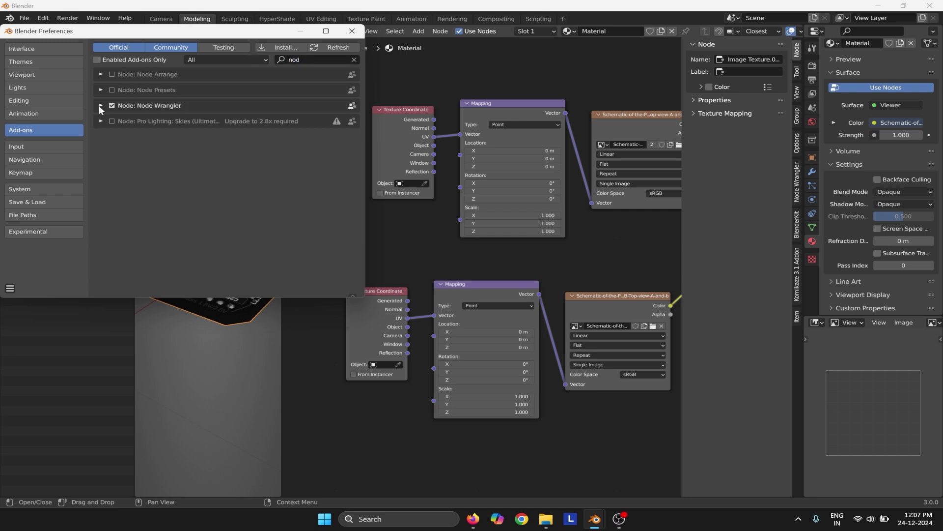
left_click(99, 105)
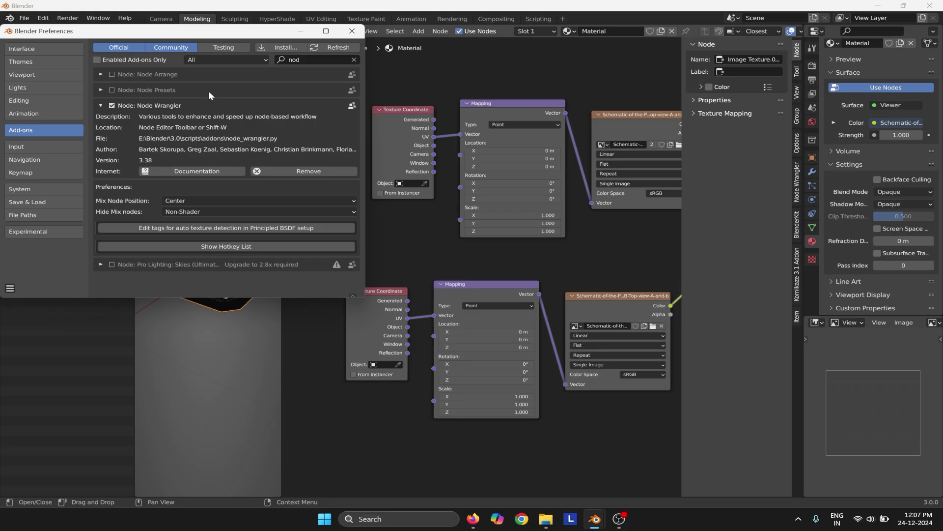
left_click(352, 60)
left_click(352, 30)
scroll(518, 308, "down", 2)
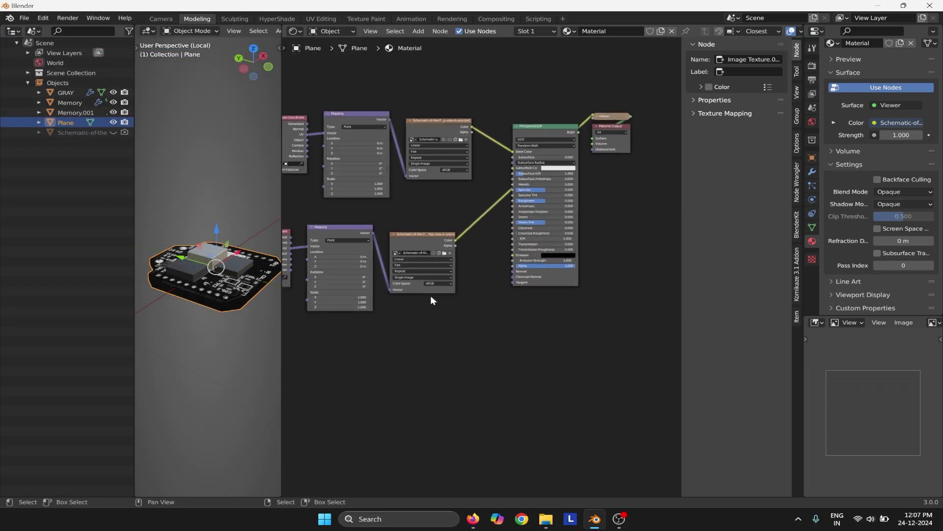
Preview the colored PCB image texture on the board, and restore the Principled BSDF as the material's surface output.
left_click(537, 106)
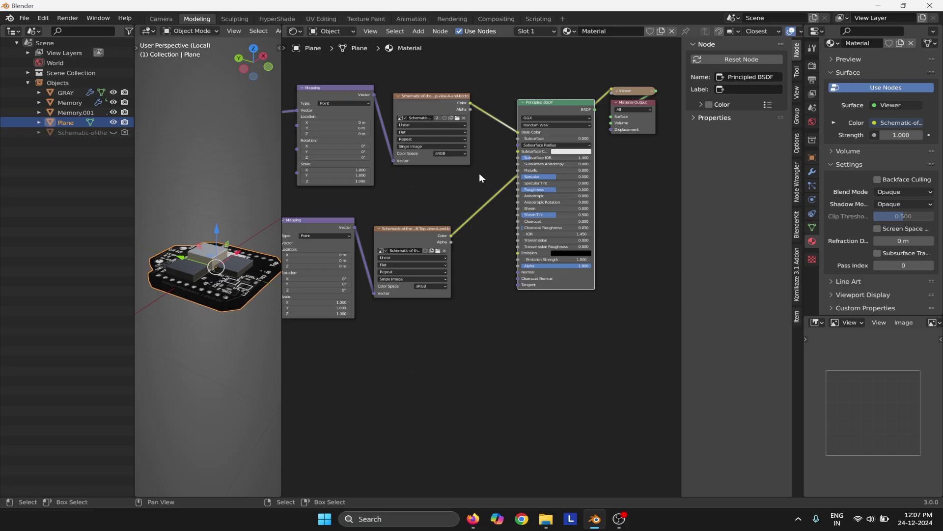
middle_click_drag(429, 313, 599, 332)
scroll(507, 255, "up", 2)
scroll(488, 239, "down", 2)
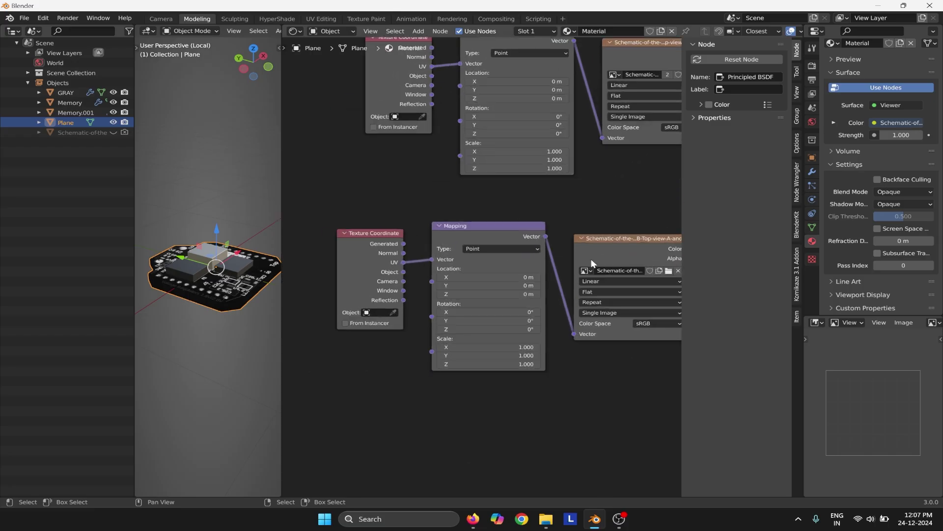
scroll(618, 252, "up", 3)
left_click(520, 146, "ctrl+shift")
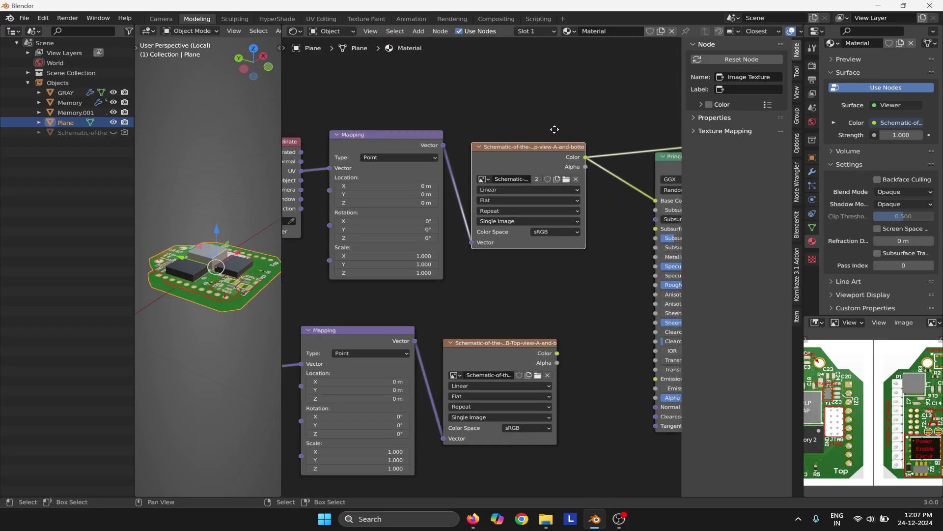
scroll(565, 177, "right", 5)
scroll(565, 177, "up", 2)
left_click(579, 220, "ctrl+shift")
scroll(639, 244, "down", 1)
scroll(485, 275, "down", 3)
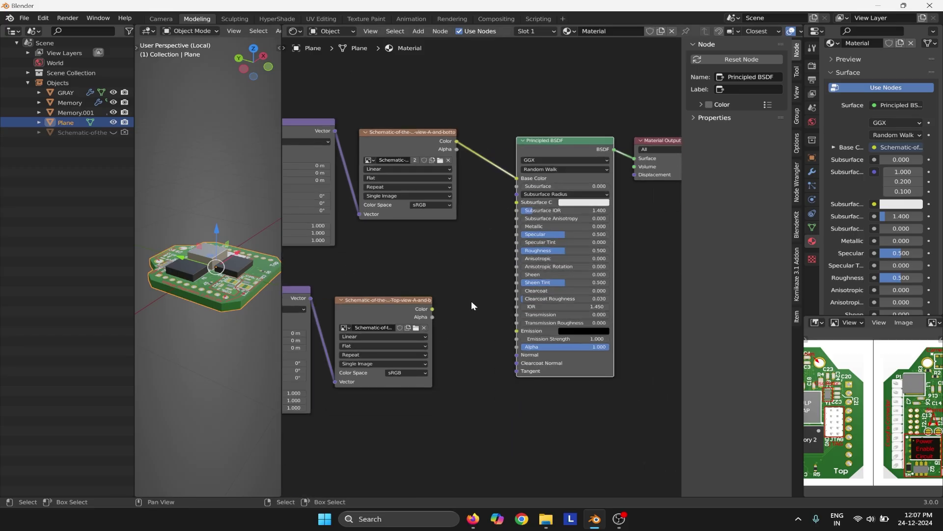
Add a Normal Map node and place it below the displacement image node.
scroll(470, 300, "down", 1)
left_click(448, 267)
scroll(473, 296, "up", 1)
scroll(474, 296, "up", 1)
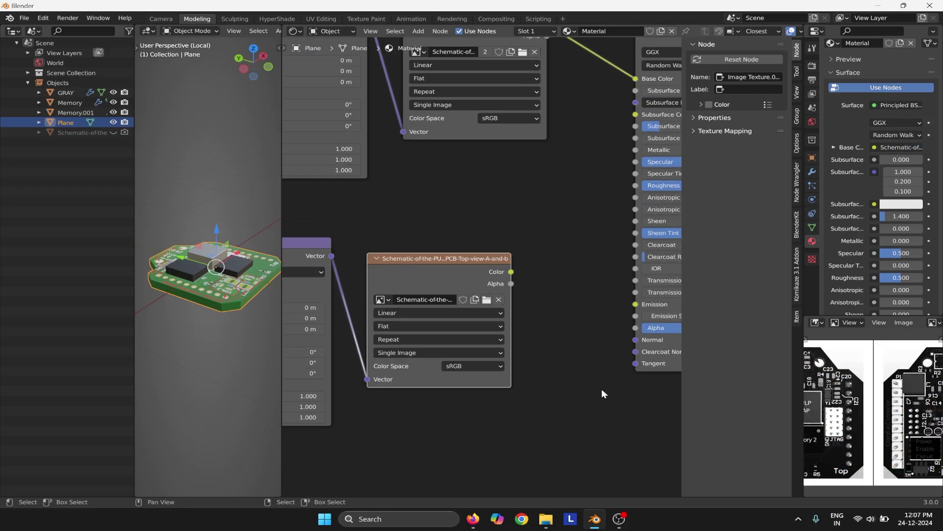
scroll(615, 381, "up", 1)
middle_click_drag(420, 349, 400, 346)
scroll(425, 305, "up", 1)
middle_click_drag(437, 256, 427, 295)
scroll(432, 339, "down", 3)
middle_click_drag(415, 408, 448, 283)
key("shift+a")
left_click(473, 281)
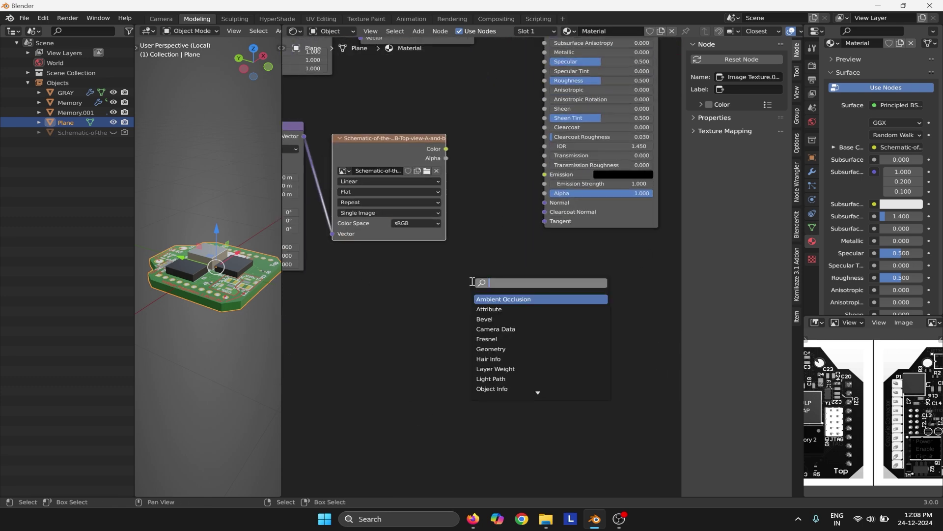
type("nor")
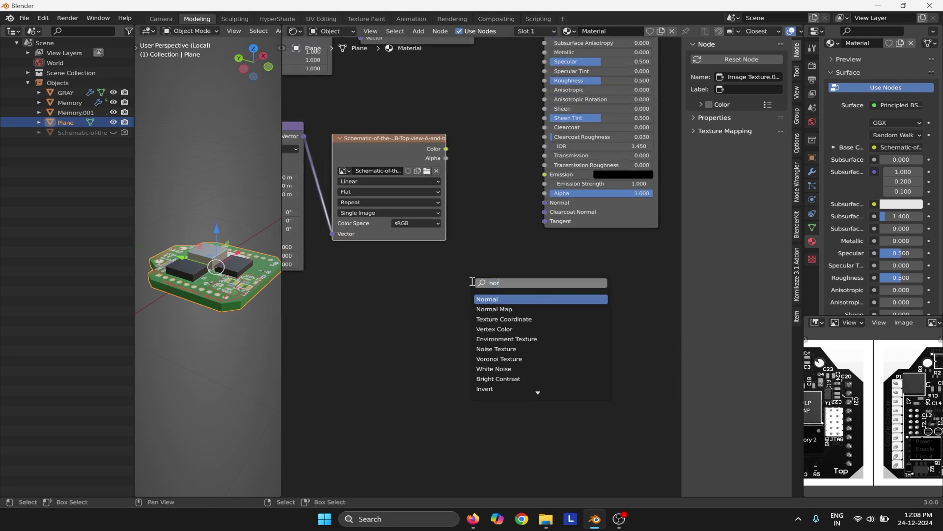
left_click(494, 309)
left_click(375, 328)
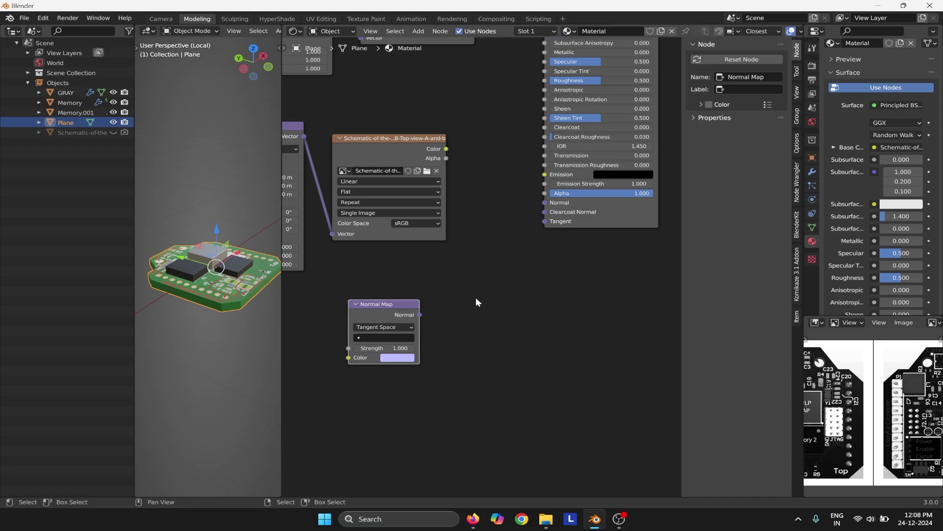
Add a Bump node and place it below the Normal Map node.
key("shift+a")
left_click(479, 298)
type("bum")
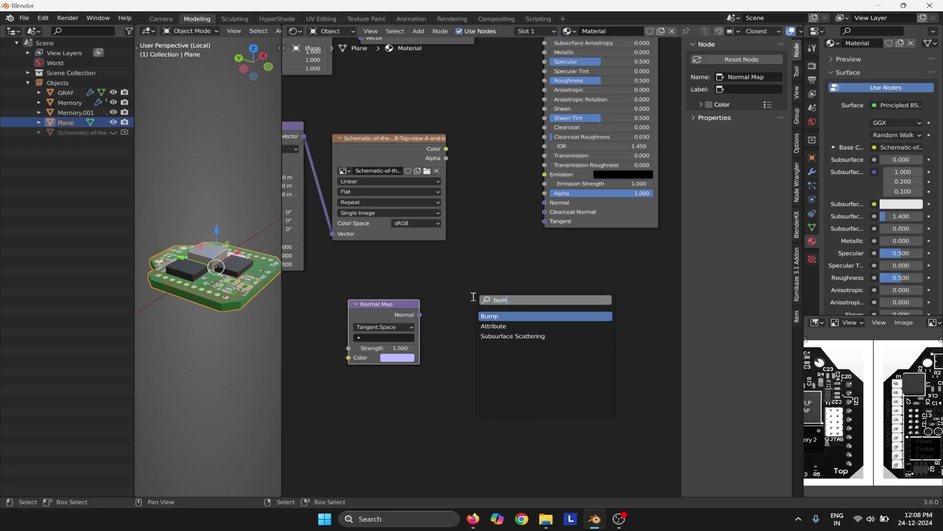
key("Return")
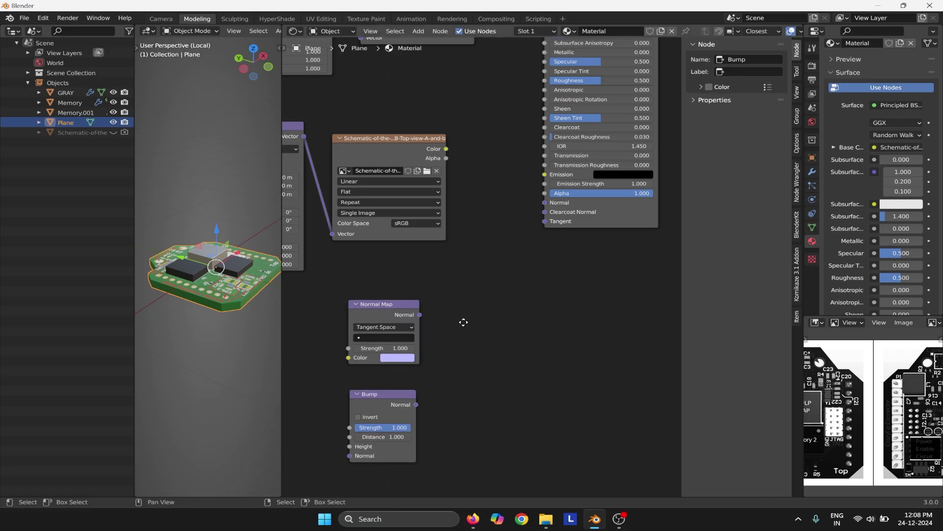
middle_click_drag(464, 322, 509, 344)
Move the Normal Map node to the lower right of the displacement image node.
left_click_drag(429, 329, 535, 304)
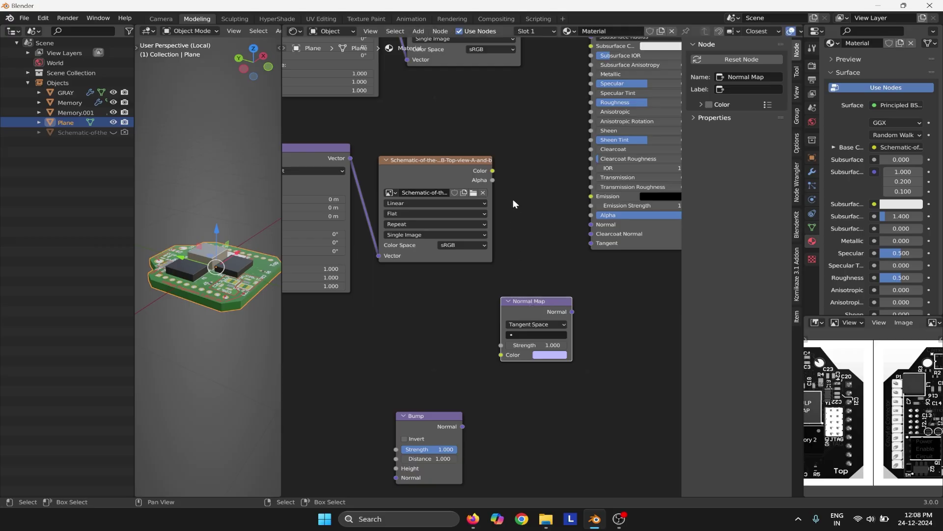
left_click_drag(494, 171, 553, 227)
scroll(469, 203, "down", 2)
middle_click_drag(464, 312, 582, 318)
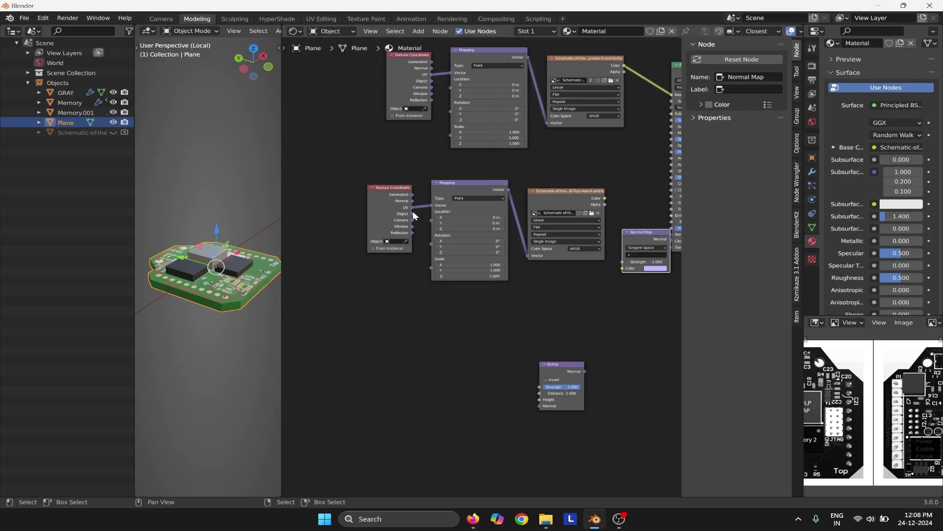
Shift the displacement texture's coordinate, mapping and image nodes down and left, and place the Normal Map node beside the image node.
left_click_drag(338, 178, 563, 276)
left_click(555, 213)
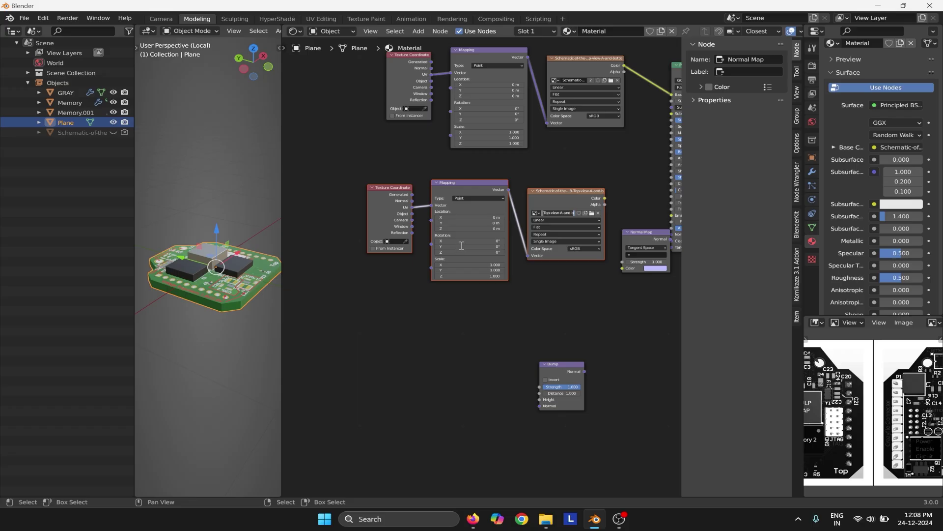
left_click(562, 180)
left_click_drag(315, 180, 539, 279)
left_click_drag(551, 196, 462, 238)
left_click_drag(638, 231, 560, 231)
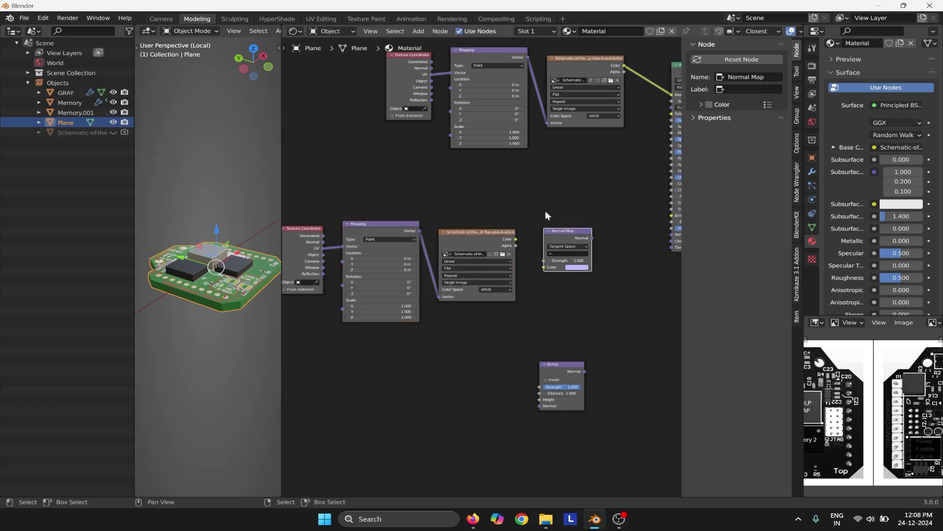
Move the three displacement texture nodes farther left and up to make room before the Normal Map node.
scroll(520, 202, "down", 3)
scroll(487, 235, "up", 1)
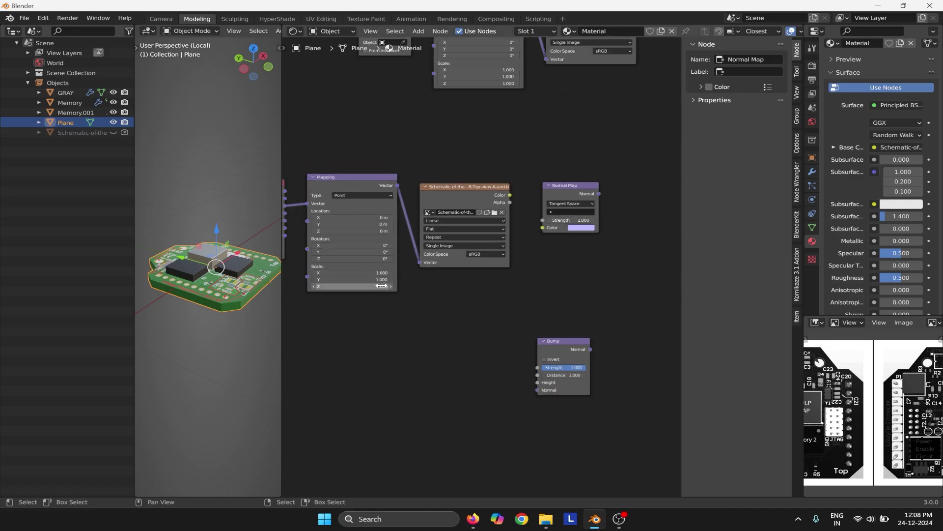
scroll(382, 314, "down", 3)
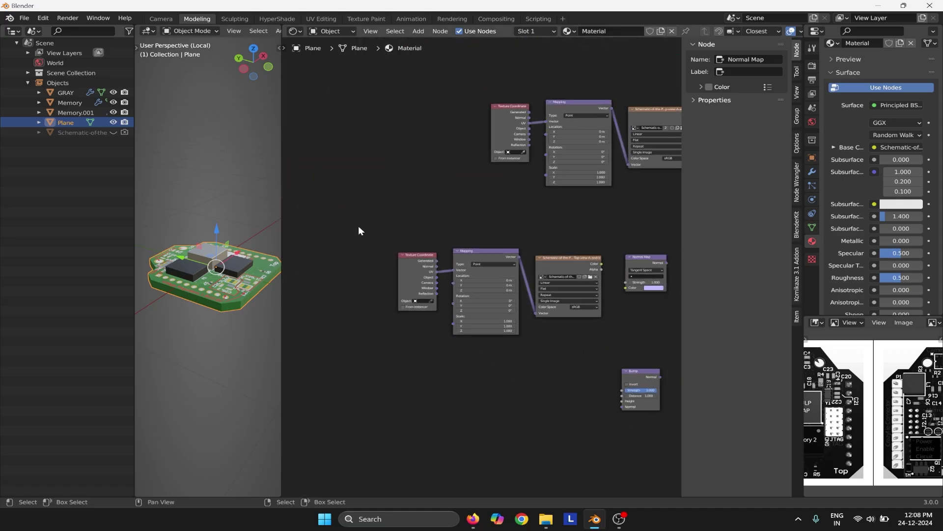
left_click_drag(400, 211, 563, 324)
left_click_drag(560, 266, 510, 234)
left_click(601, 298)
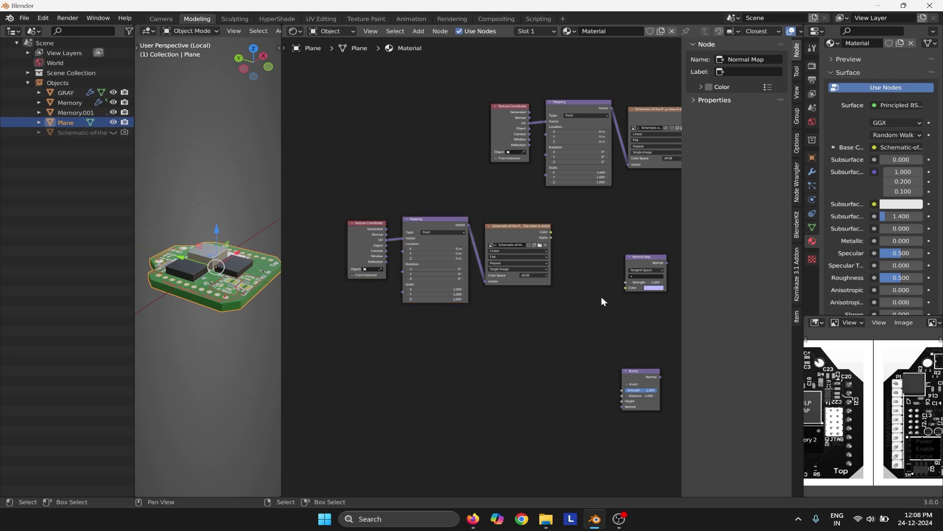
Bring the Normal Map node up and left, close to the displacement image node's outputs.
middle_click_drag(603, 301, 483, 335)
scroll(482, 335, "up", 3)
left_click_drag(609, 312, 517, 272)
middle_click_drag(476, 339, 373, 329)
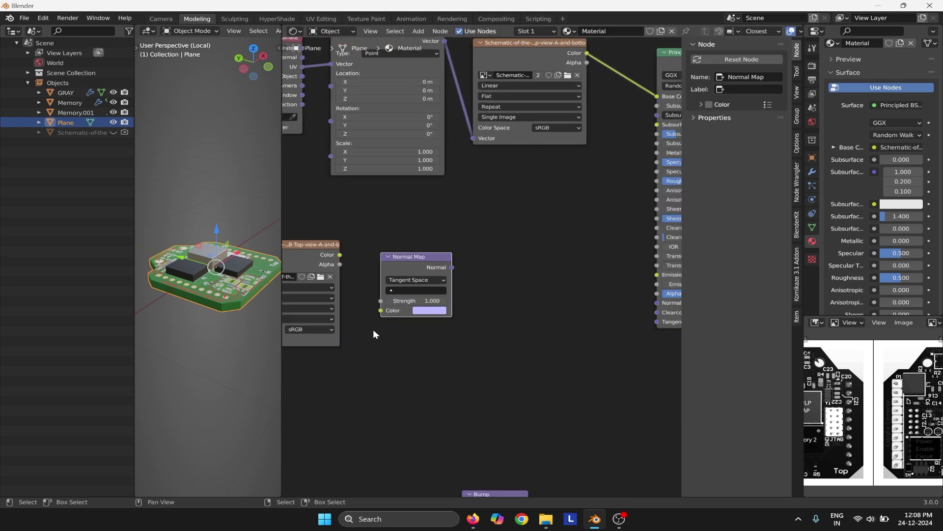
scroll(314, 256, "up", 2)
middle_click_drag(314, 257, 413, 271)
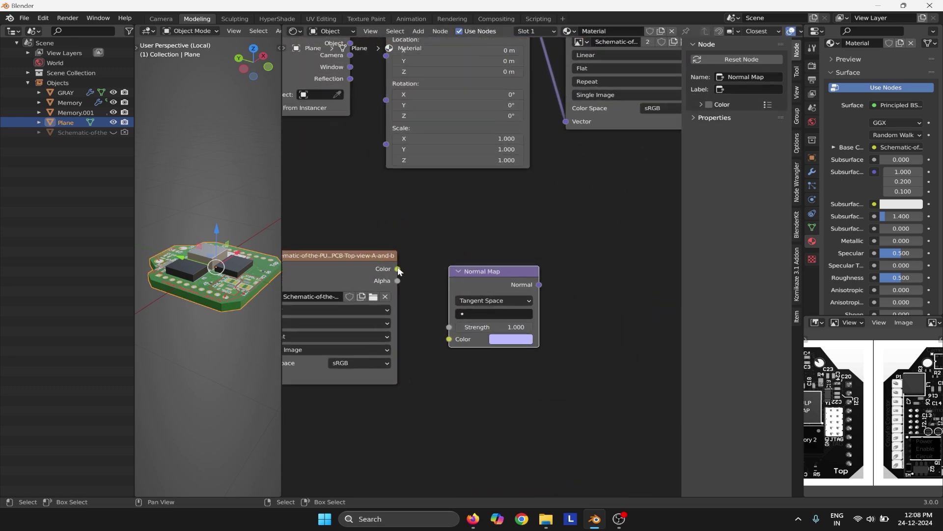
Move the Bump node up and left so it sits nearer to the Normal Map node.
scroll(398, 271, "down", 2)
middle_click_drag(416, 377, 487, 352)
scroll(546, 374, "down", 2)
left_click(647, 448)
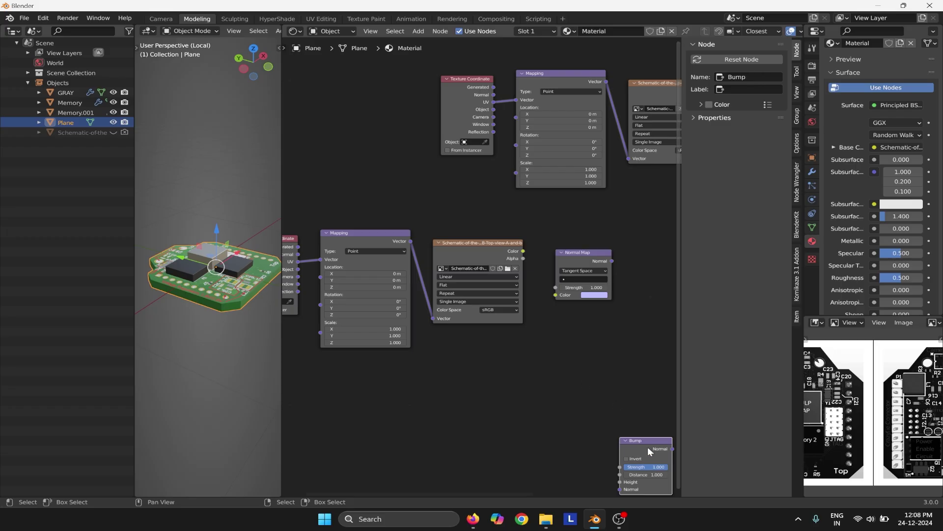
left_click_drag(648, 446, 568, 394)
scroll(530, 331, "up", 3)
middle_click_drag(521, 334, 456, 281)
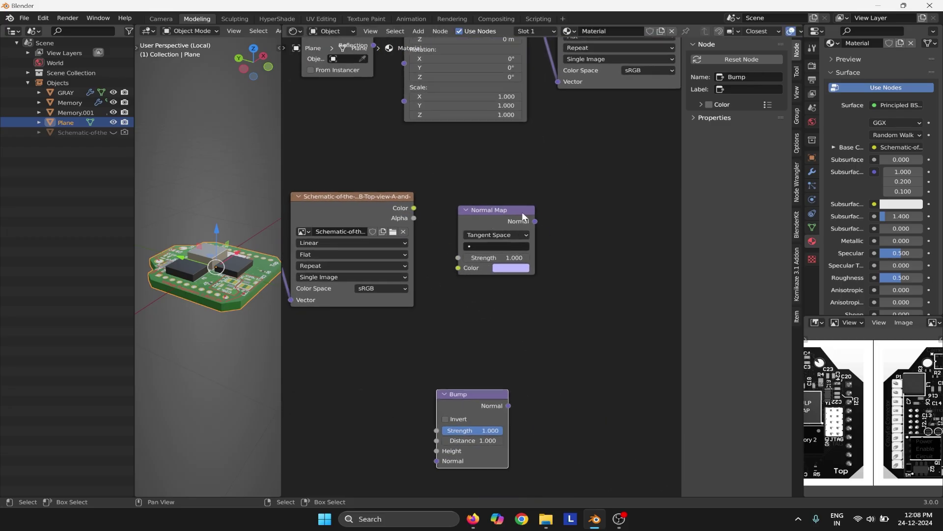
Shift the Normal Map node slightly down and right, and link the displacement image's Color output to its Color input.
middle_click_drag(521, 211, 508, 148)
left_click_drag(468, 187, 486, 207)
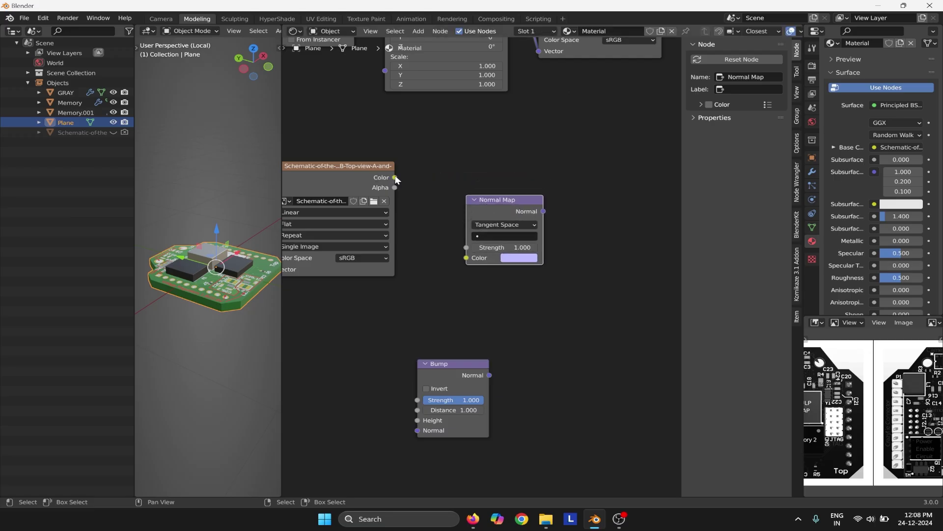
left_click_drag(396, 179, 465, 258)
Examine the displacement image's link to the Normal Map node and the normal inputs on the Principled BSDF.
scroll(434, 295, "right", 5, "ctrl")
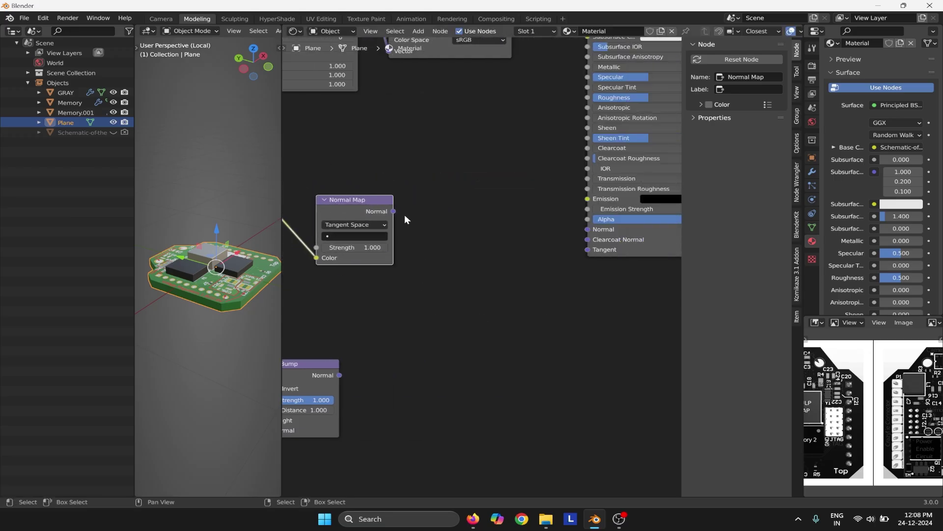
middle_click_drag(396, 231, 520, 283)
scroll(562, 265, "right", 5, "ctrl")
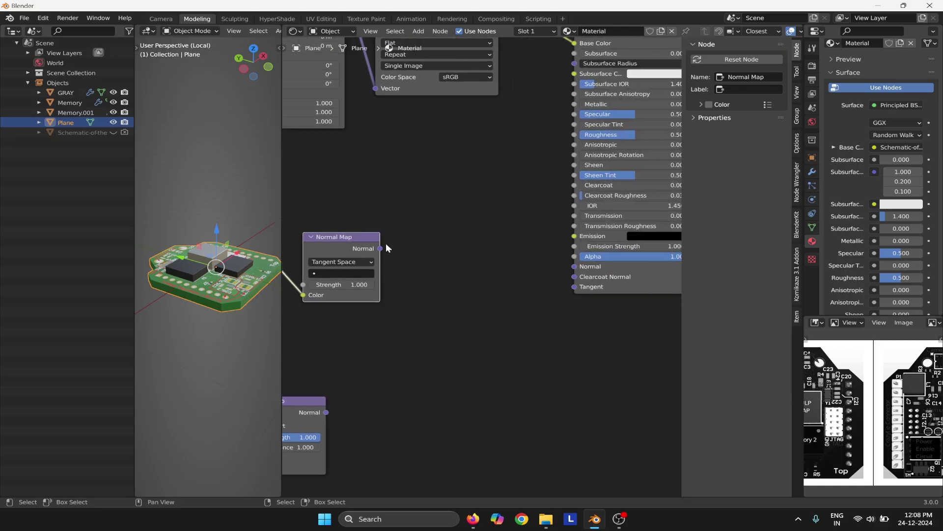
middle_click_drag(391, 258, 609, 286)
scroll(608, 286, "down", 2)
middle_click_drag(525, 299, 507, 238)
middle_click_drag(578, 249, 484, 232)
scroll(484, 232, "up", 1)
left_click(563, 240)
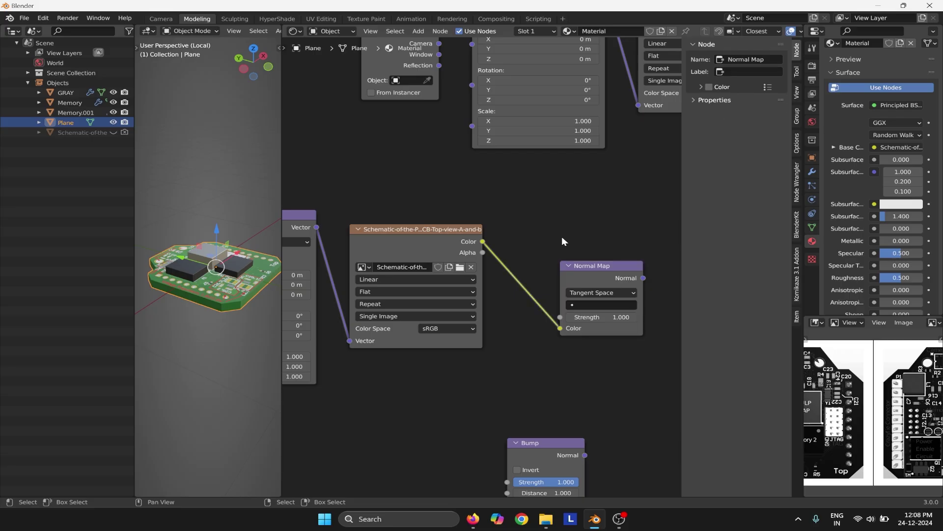
Preview the displacement image directly on the board, and switch the surface output back to the Principled BSDF.
left_click(422, 242, "ctrl+shift")
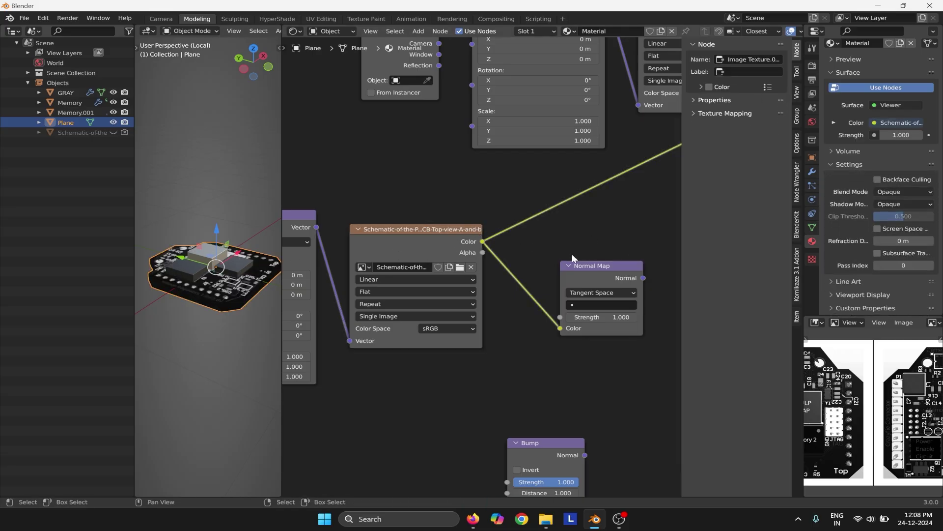
scroll(479, 232, "down", 1)
scroll(435, 239, "down", 2)
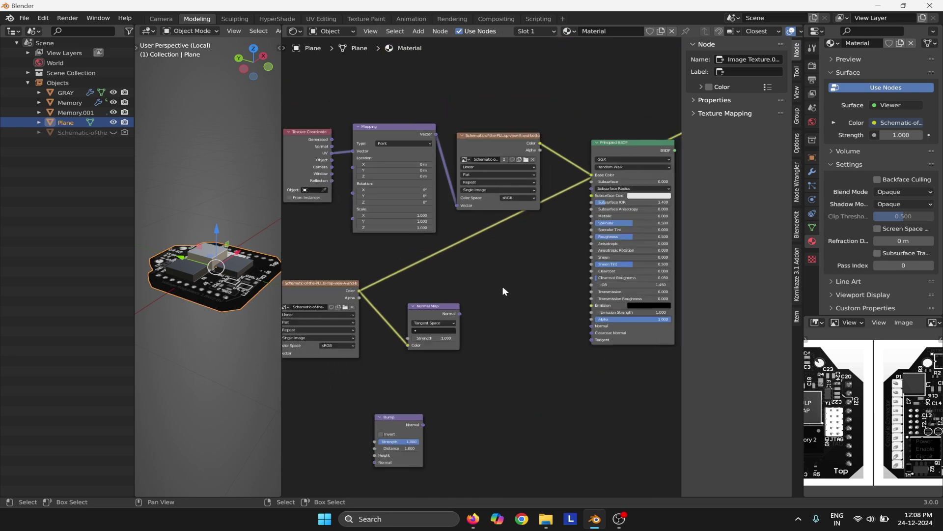
left_click(602, 174, "ctrl+shift")
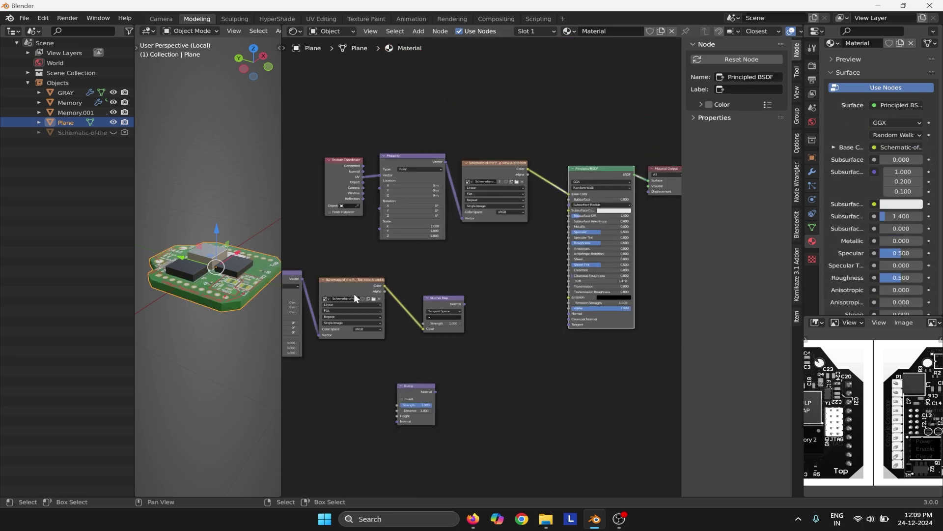
Move the Bump node up to just beneath the Normal Map node.
middle_click_drag(353, 293, 503, 294)
scroll(511, 287, "up", 2)
middle_click_drag(598, 306, 480, 261)
scroll(480, 262, "up", 2)
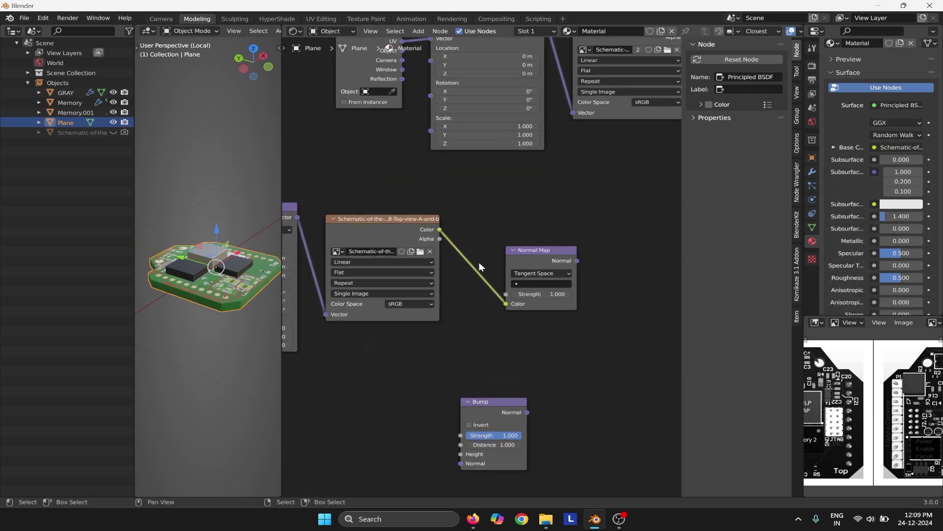
middle_click_drag(567, 203, 531, 194)
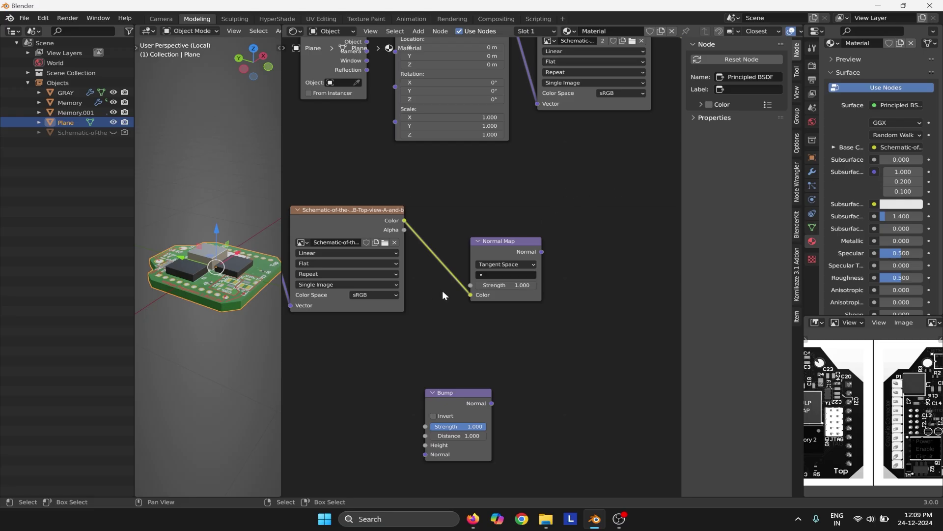
middle_click_drag(468, 267, 532, 271)
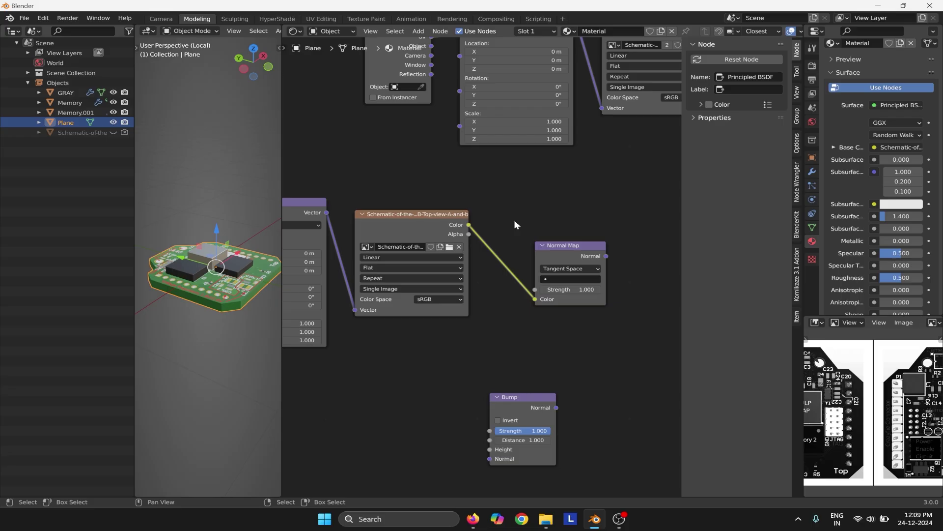
scroll(546, 275, "up", 1)
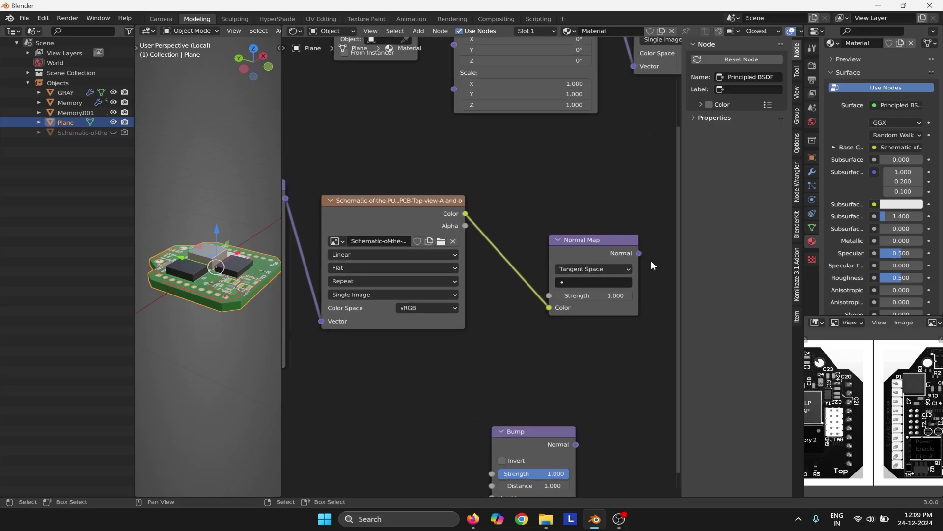
middle_click_drag(593, 188, 532, 170)
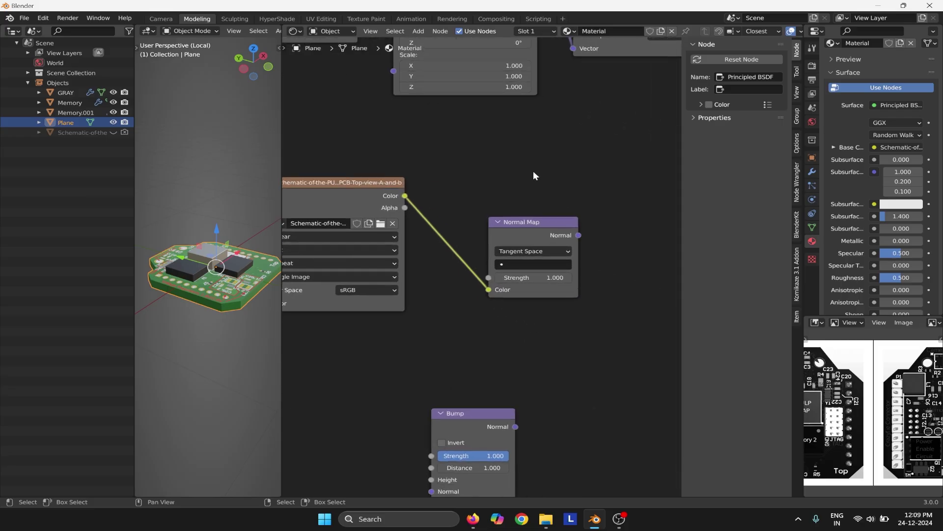
middle_click_drag(535, 219, 525, 189)
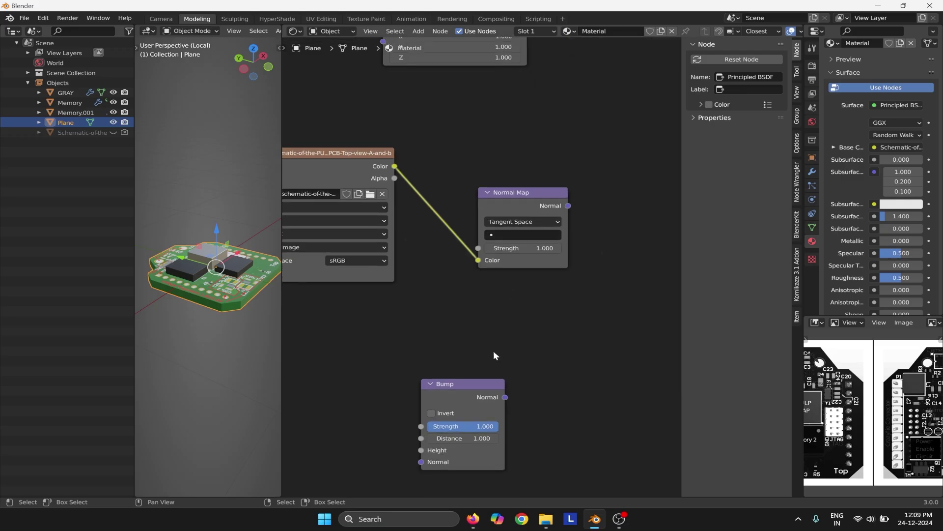
left_click_drag(485, 381, 488, 295)
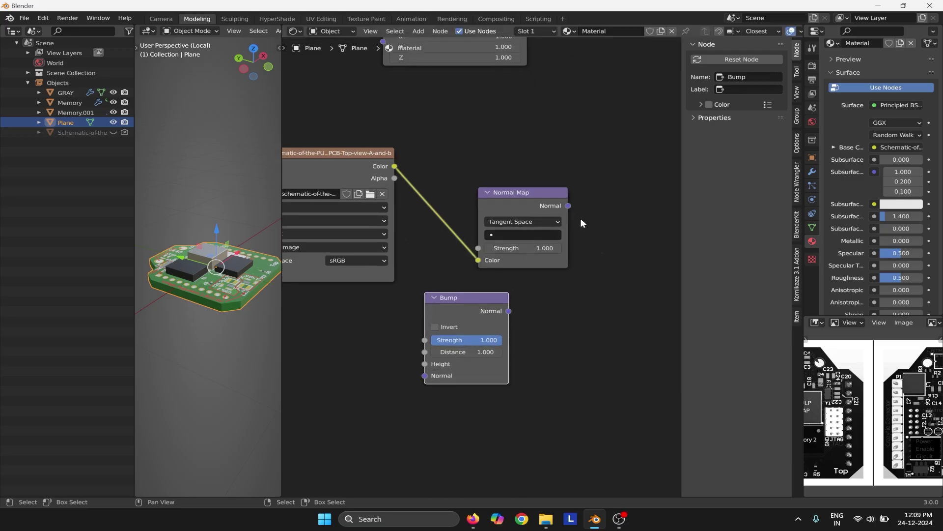
Place the Bump node to the right of the Normal Map node and chain their Normal outputs through Bump's Normal input into the Principled BSDF's Normal input.
middle_click_drag(580, 218, 474, 280)
left_click_drag(357, 355, 539, 323)
middle_click_drag(507, 279, 412, 258)
scroll(411, 258, "up", 1)
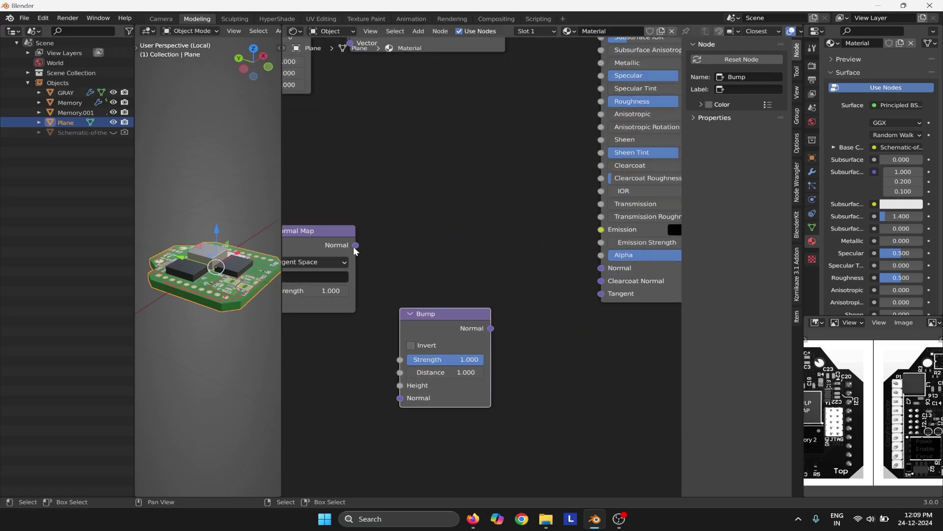
left_click_drag(356, 245, 399, 397)
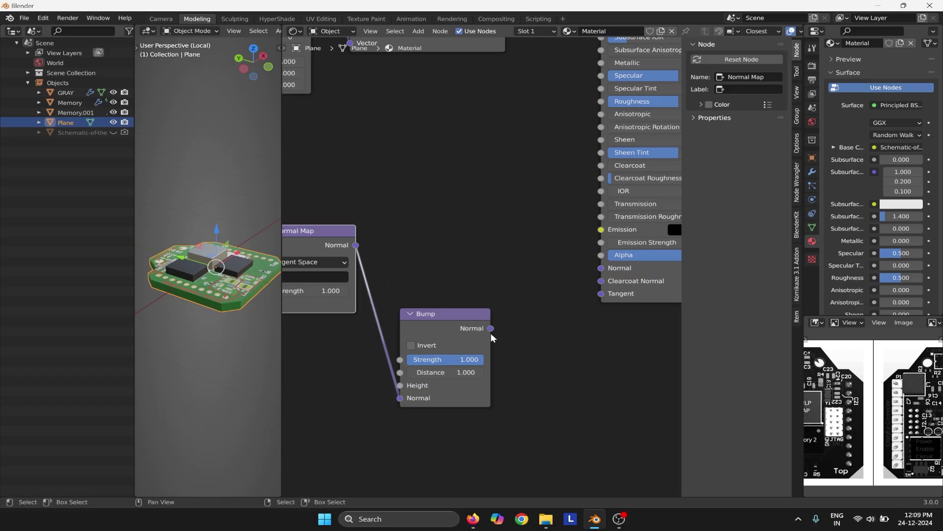
left_click_drag(490, 328, 601, 268)
left_click_drag(415, 344, 439, 309)
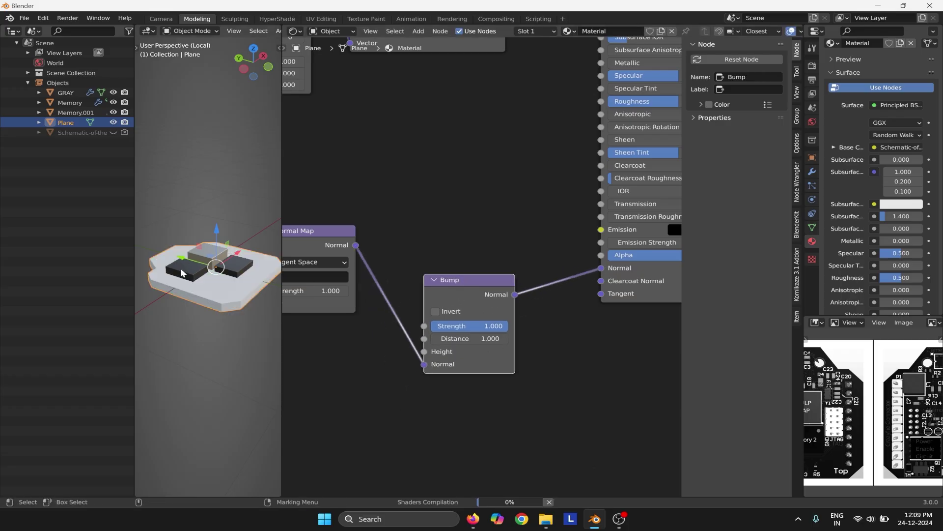
Examine the board's surface relief from the top and from low angles, widening the 3D view and deselecting the board.
scroll(197, 295, "up", 3)
scroll(212, 317, "down", 1)
key("space")
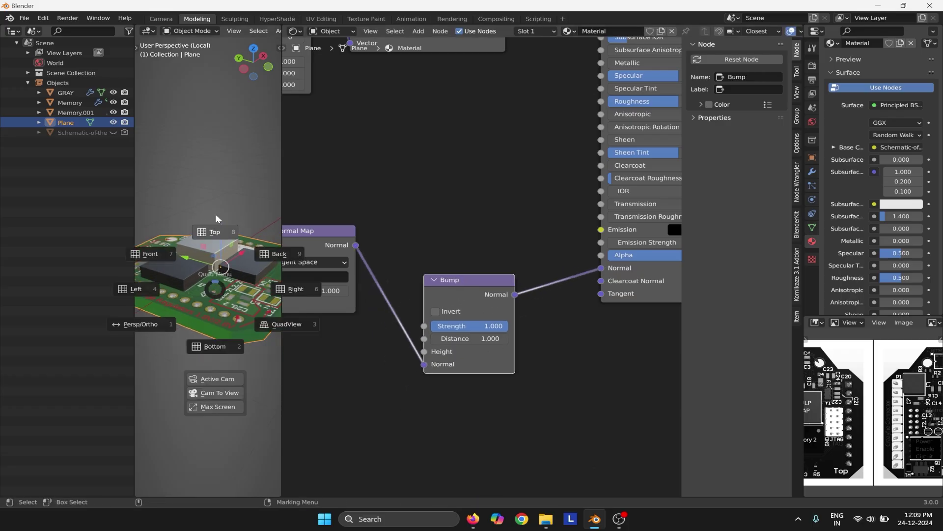
left_click(216, 219)
left_click_drag(281, 201, 327, 227)
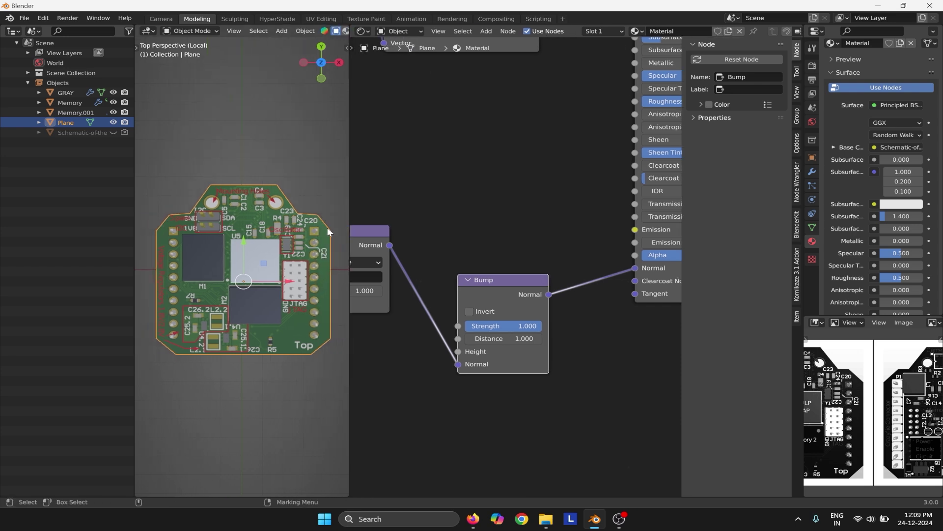
scroll(257, 321, "up", 2)
middle_click_drag(257, 322, 269, 207)
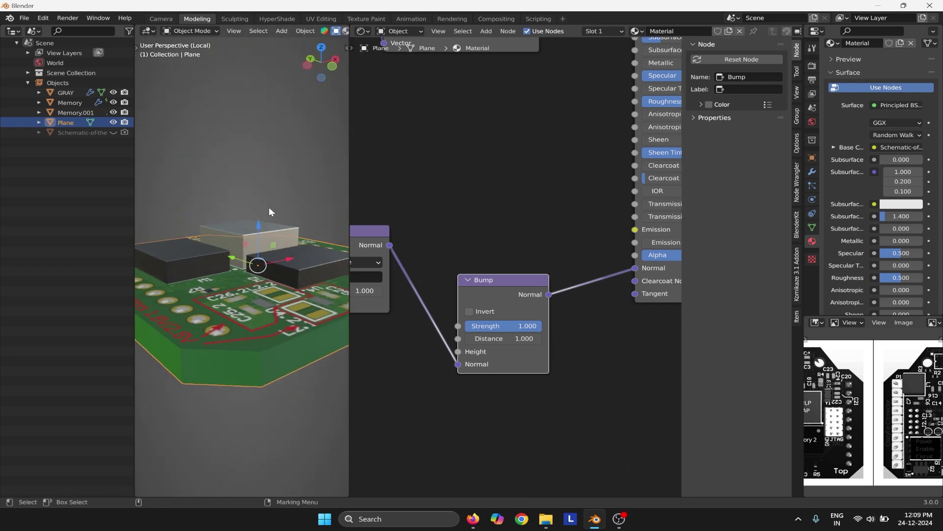
left_click(283, 391)
middle_click_drag(254, 315, 240, 337)
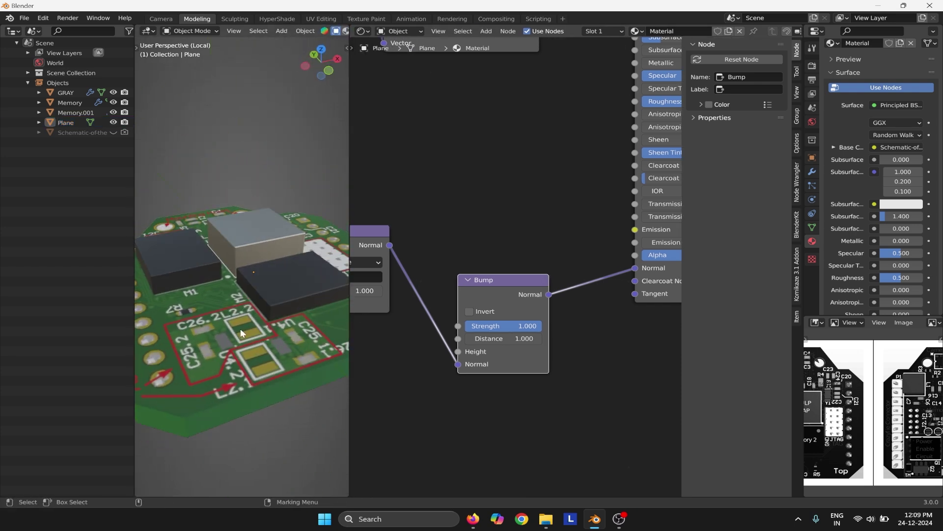
Preview the Normal Map node's output on the board and examine its links to the displacement image and the Bump node.
middle_click_drag(404, 219, 523, 219)
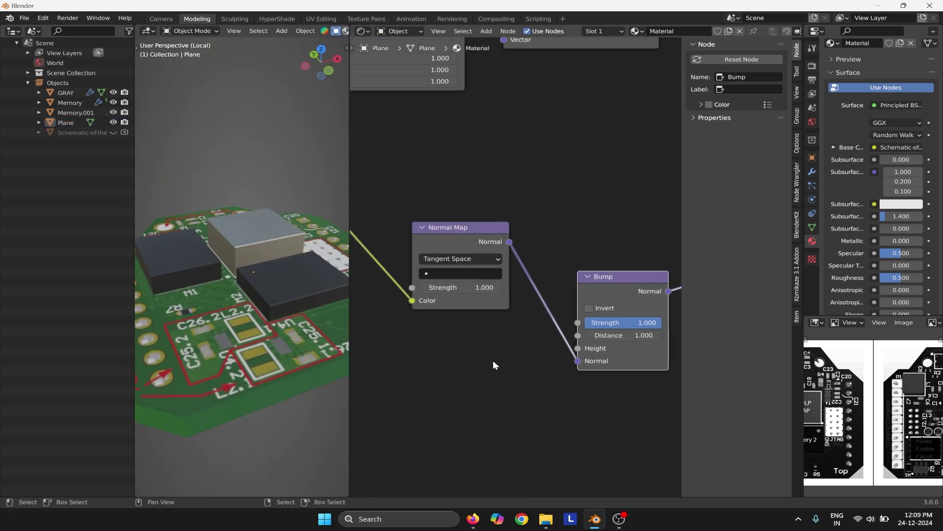
left_click(457, 231, "ctrl+shift")
scroll(320, 369, "down", 3)
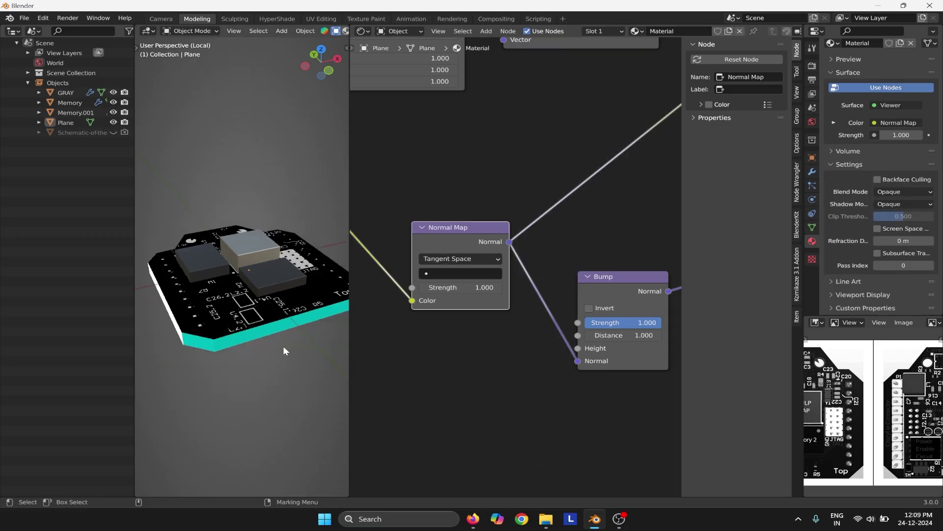
middle_click_drag(432, 339, 521, 376)
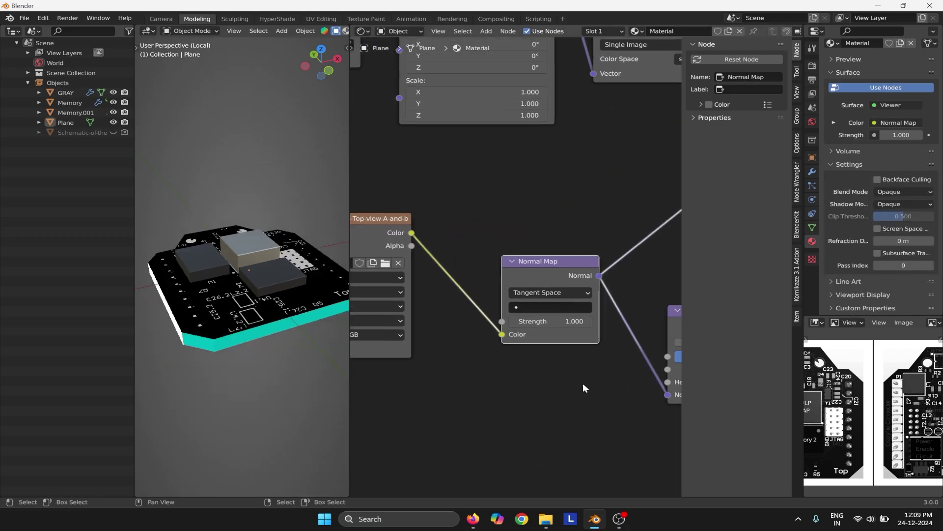
middle_click_drag(618, 406, 597, 402)
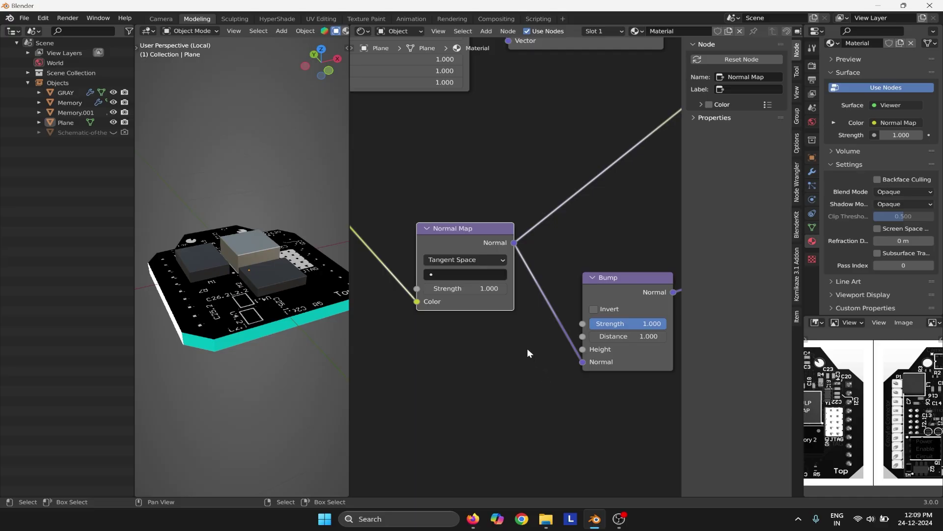
middle_click_drag(541, 347, 590, 379)
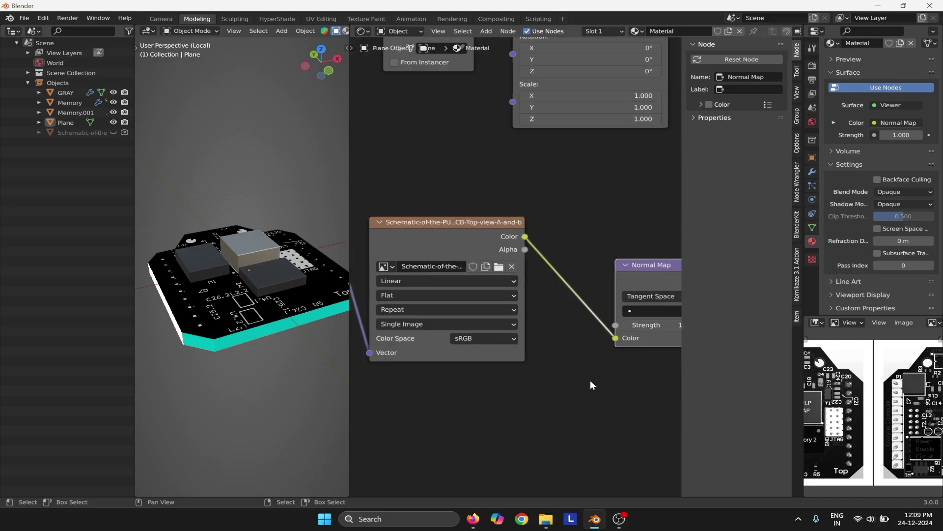
middle_click_drag(569, 412, 372, 381)
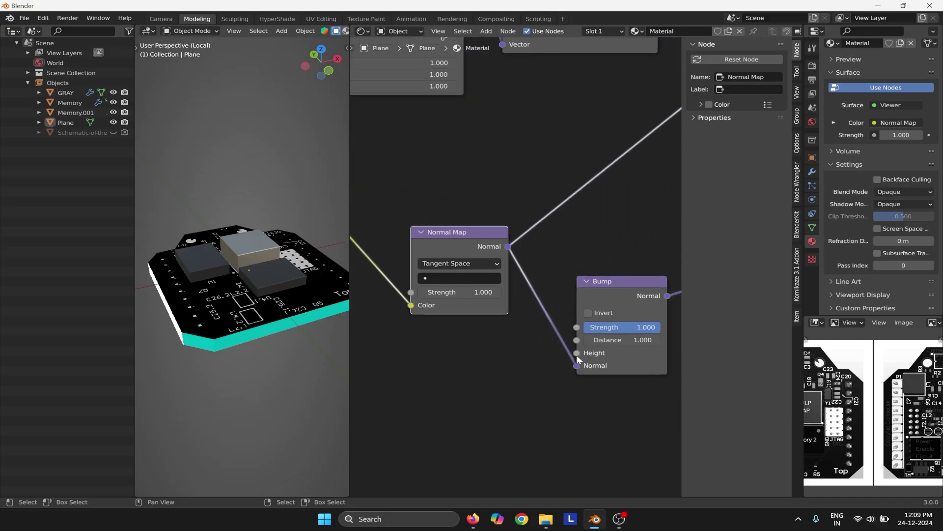
Move the Normal Map link from the Bump node's Normal input to its Height input, and preview the Bump output on the board.
left_click_drag(576, 366, 577, 356)
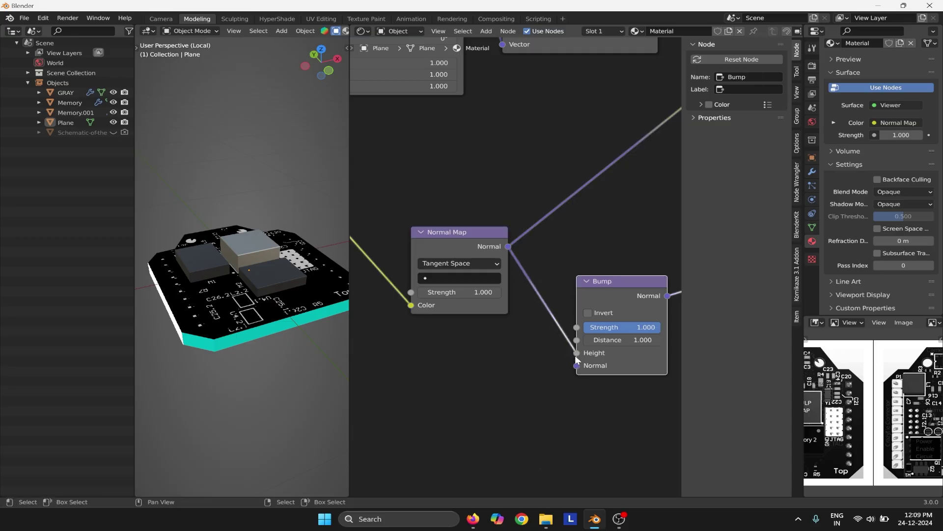
left_click(611, 283, "ctrl+shift")
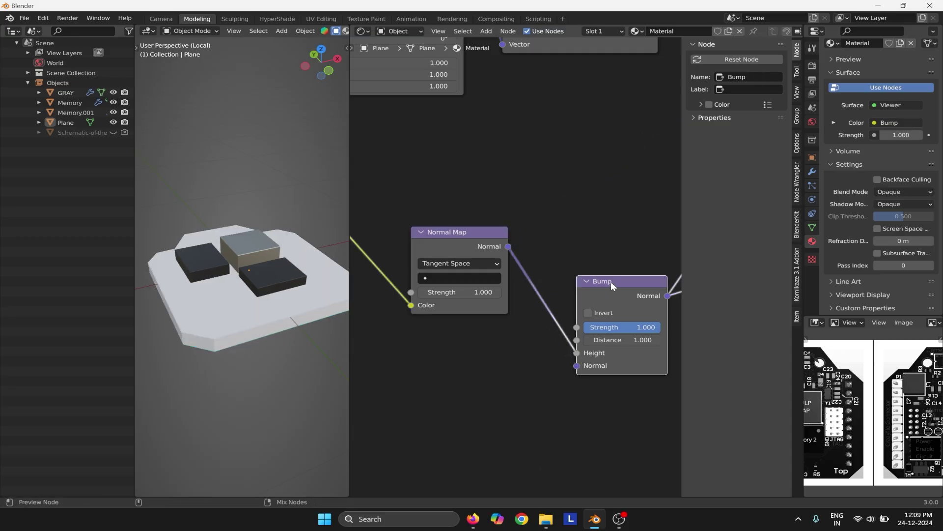
scroll(221, 331, "up", 3)
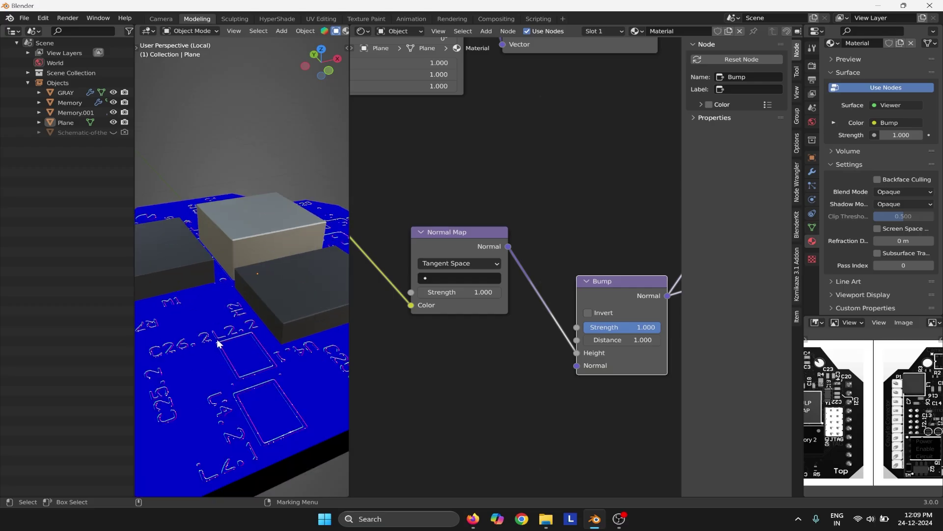
scroll(220, 344, "down", 3)
scroll(474, 361, "down", 1)
Switch the surface output back to the Principled BSDF and inspect the board's relief up close.
middle_click_drag(627, 346, 420, 372)
scroll(420, 373, "down", 1)
left_click(581, 89, "ctrl+shift")
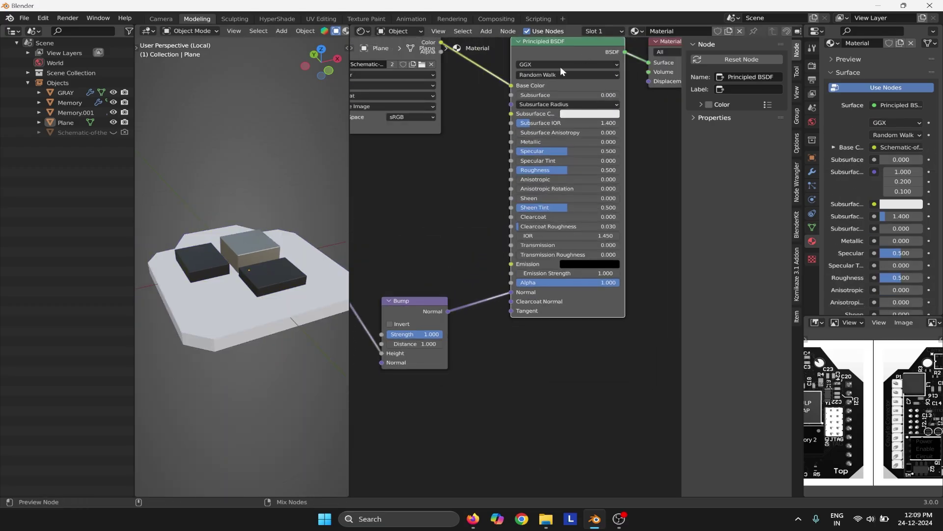
scroll(229, 303, "up", 4)
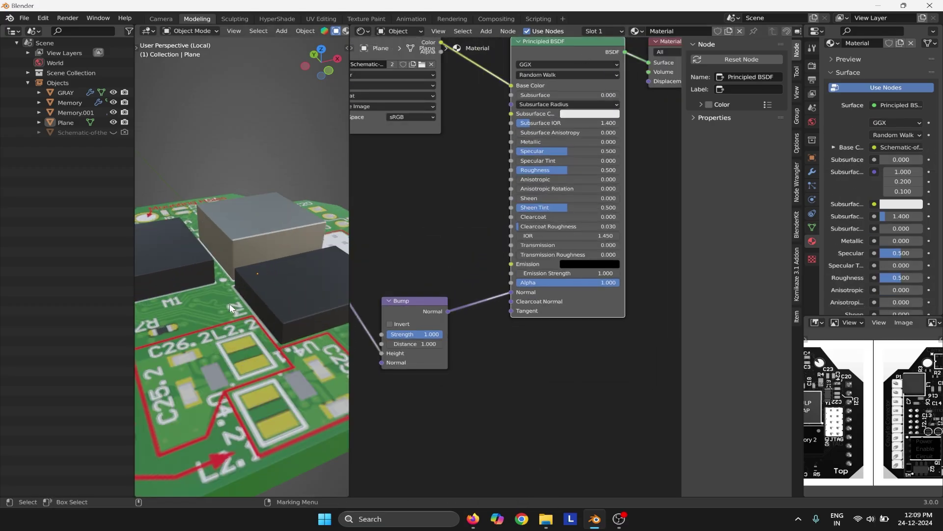
middle_click_drag(229, 303, 255, 270)
scroll(499, 364, "down", 2)
scroll(515, 352, "left", 3, "ctrl")
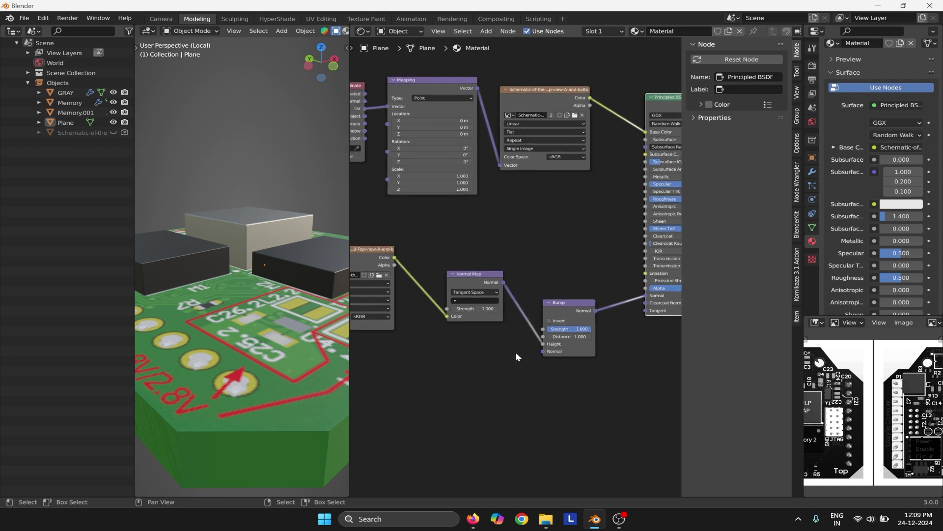
Link the displacement image's Color output directly to the Bump node's Height input, and move the bypassed Normal Map node clear of the link.
left_click_drag(447, 316, 543, 343)
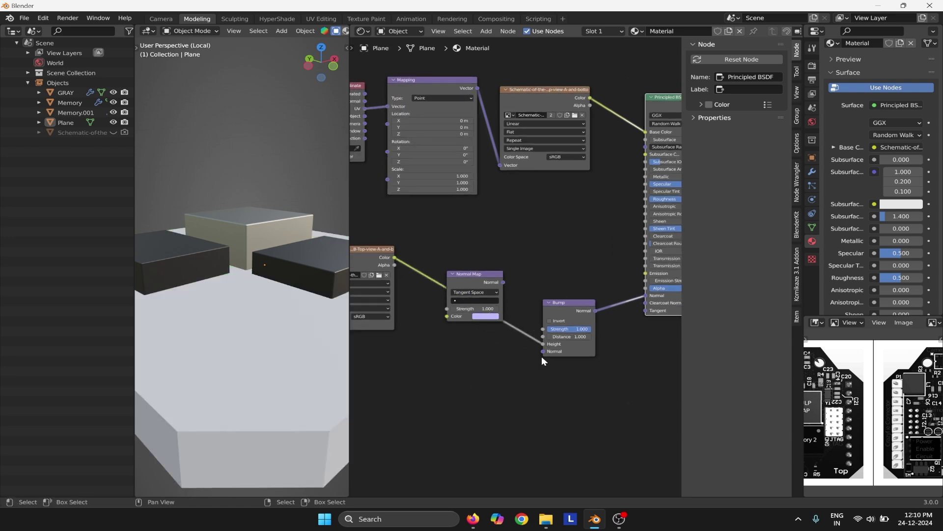
scroll(224, 327, "down", 5)
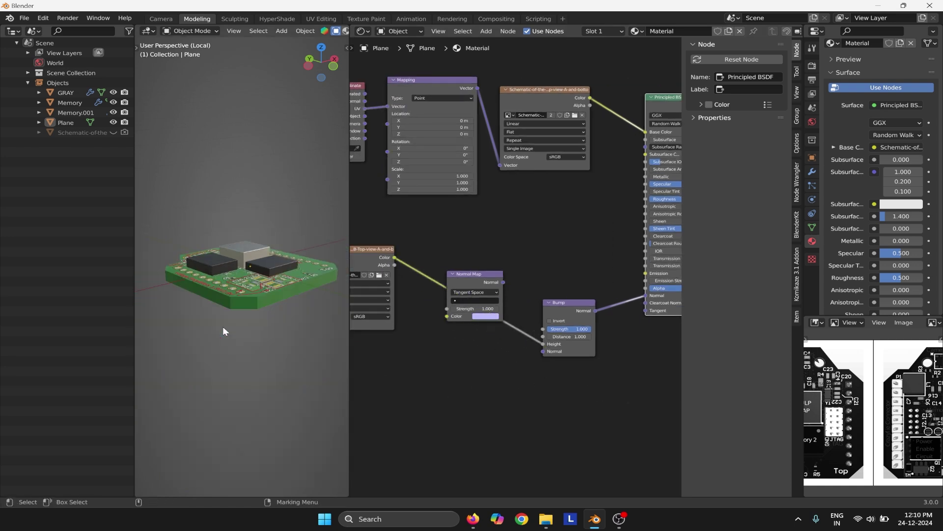
left_click_drag(474, 281, 501, 241)
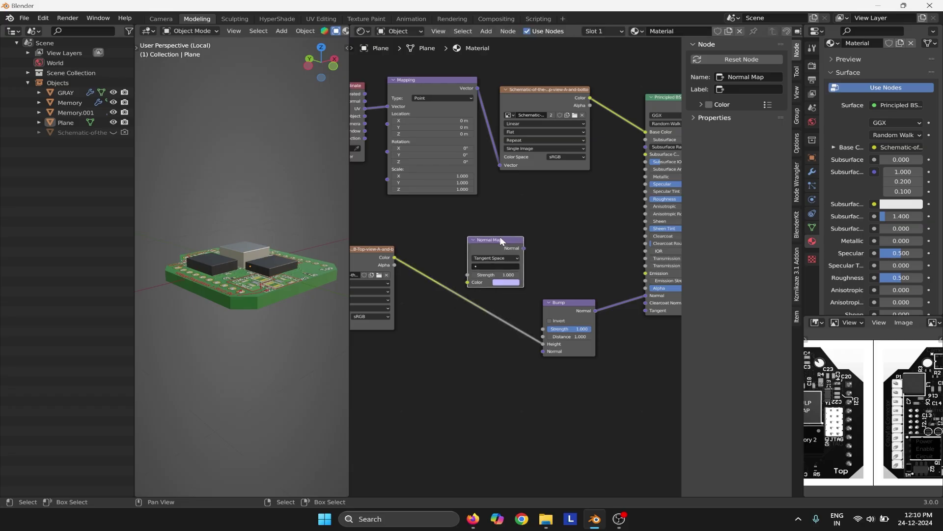
Delete the unused Normal Map node and move the Bump node closer to the lower image texture.
key("x")
left_click_drag(570, 316, 517, 271)
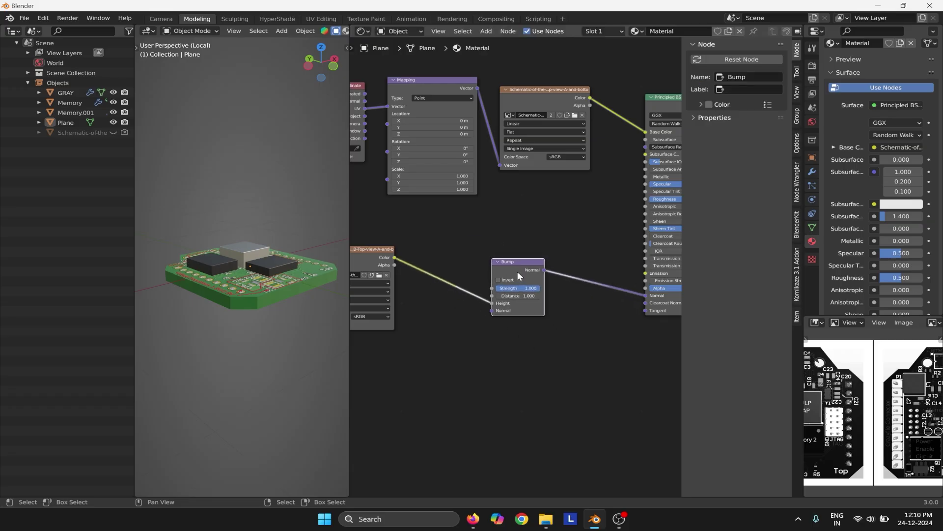
left_click(485, 219)
key("shift+a")
left_click(508, 345)
left_click(445, 313)
Reposition the lower image texture node and the Bump node so they sit side by side.
middle_click_drag(439, 319, 541, 339)
scroll(525, 299, "down", 2)
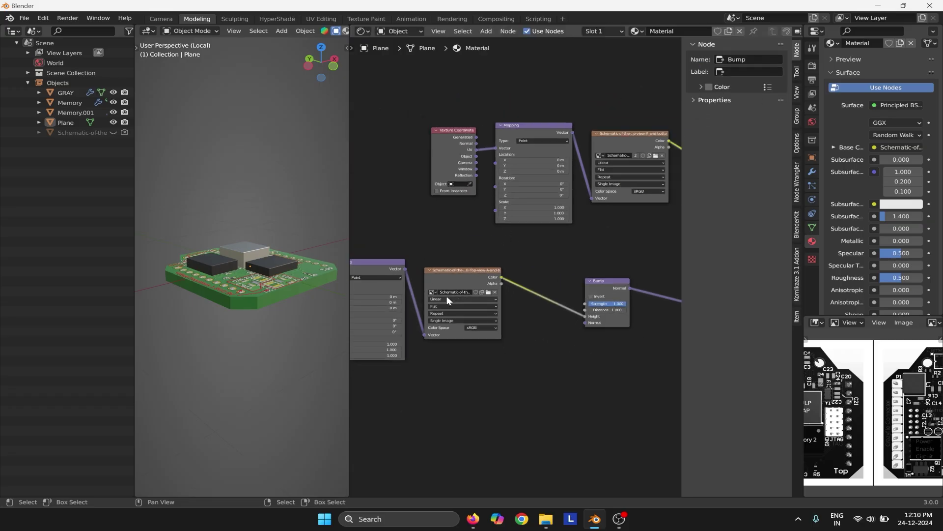
middle_click_drag(378, 249, 494, 248)
scroll(494, 247, "down", 2)
middle_click_drag(596, 322, 468, 319)
scroll(467, 319, "up", 5)
left_click_drag(423, 252, 436, 267)
left_click_drag(608, 255, 589, 234)
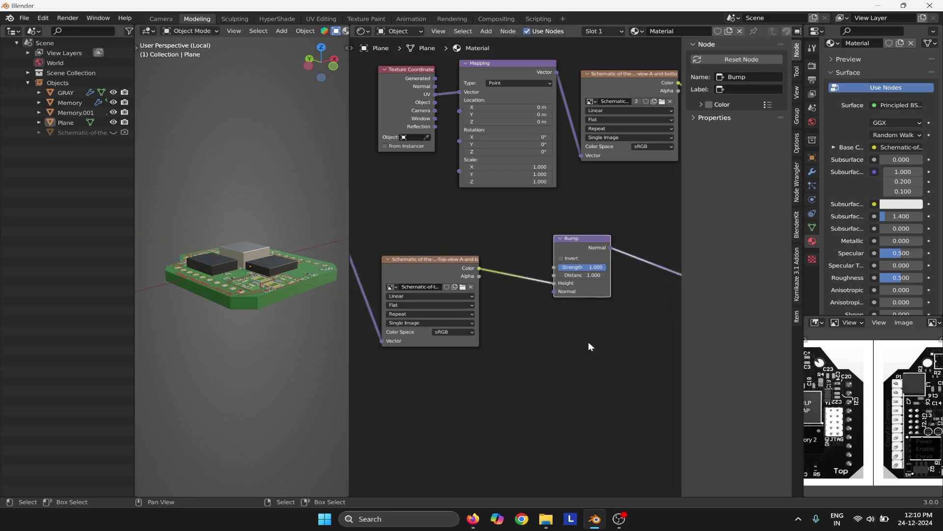
Examine the link from the image texture's Color to the Bump Height and from Bump to the Principled BSDF Normal.
scroll(468, 400, "up", 3)
middle_click_drag(656, 354, 649, 389)
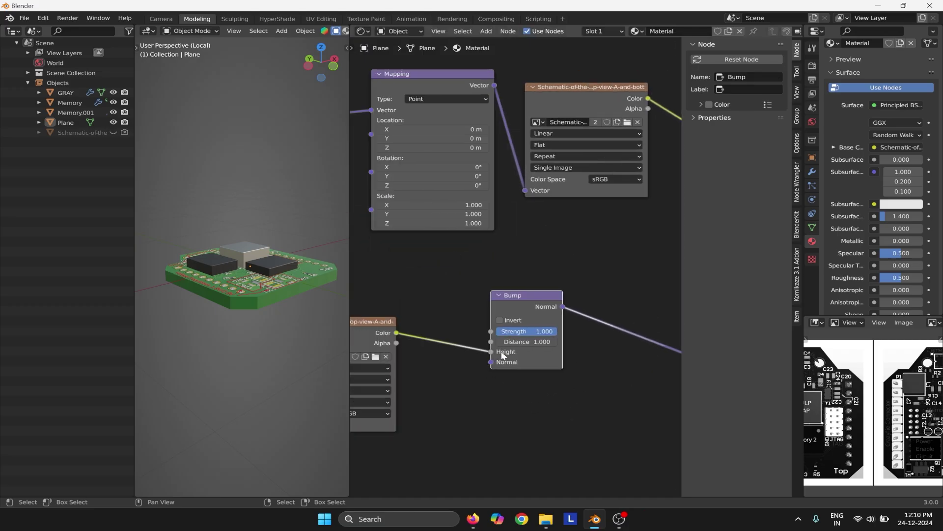
middle_click_drag(502, 356, 539, 332)
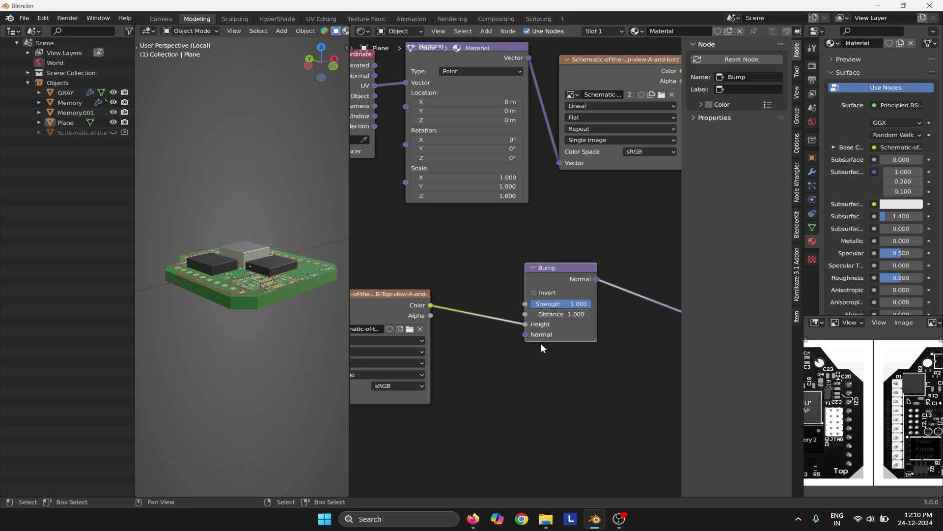
scroll(535, 344, "down", 1)
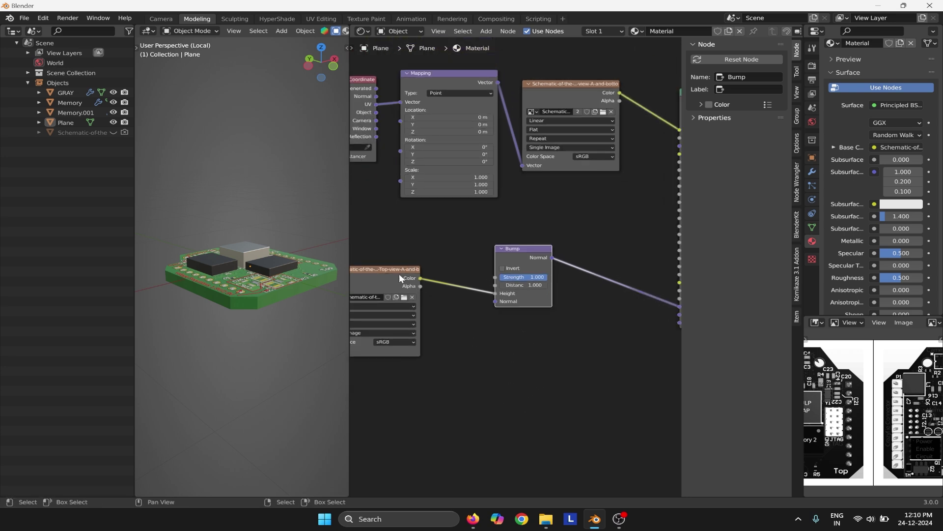
middle_click_drag(565, 376, 483, 374)
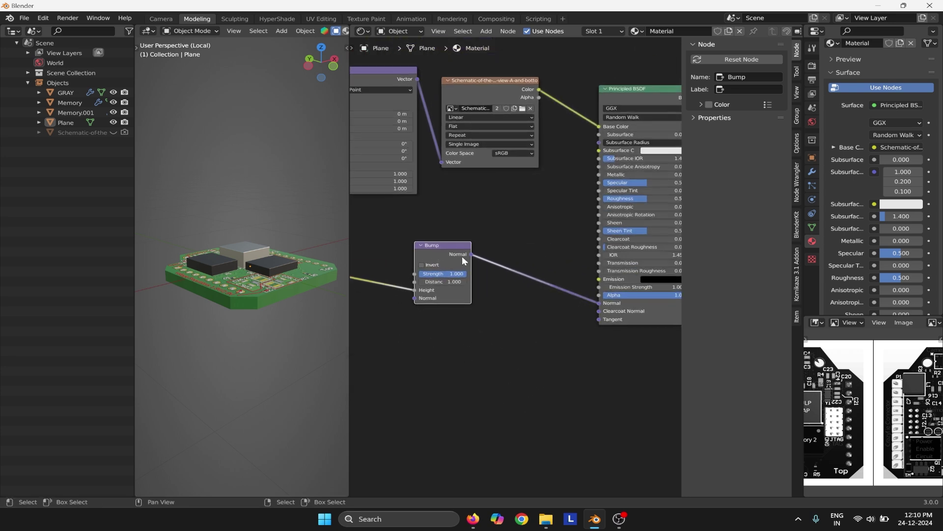
middle_click_drag(653, 328, 558, 335)
middle_click_drag(501, 289, 463, 409)
Raise the Bump node's Distance to 2.2 while viewing the circuit board's surface up close.
middle_click_drag(300, 275, 243, 327)
scroll(255, 328, "up", 5)
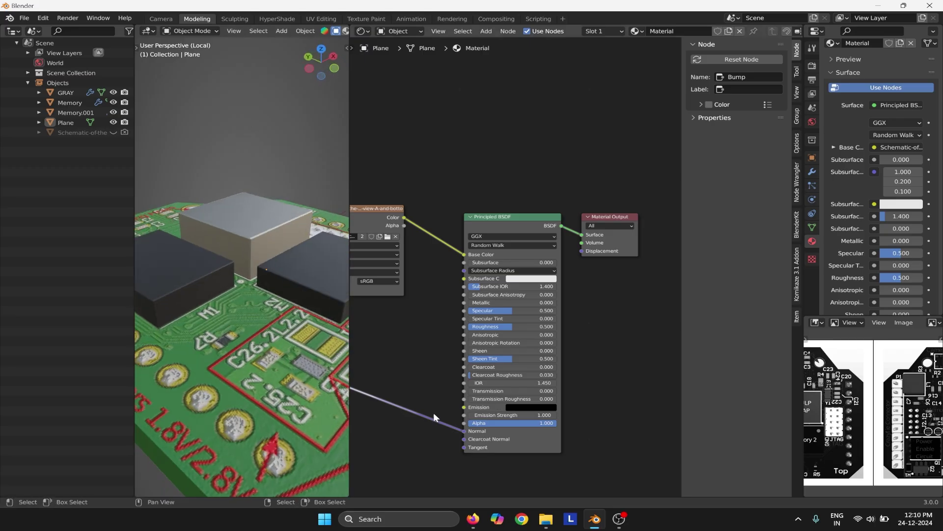
middle_click_drag(434, 412, 546, 398)
scroll(485, 415, "up", 1)
mouse_move(463, 411)
left_mouse_down()
mouse_move(491, 411)
mouse_move(442, 411)
mouse_move(472, 410)
left_mouse_up()
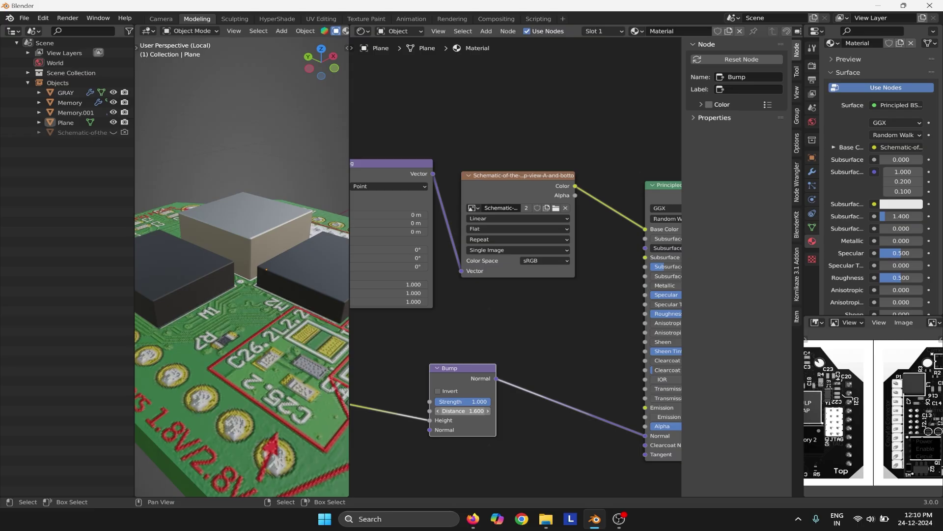
Review the whole board together with the complete node chain feeding the material.
scroll(270, 325, "down", 5)
middle_click_drag(262, 351, 214, 341)
scroll(532, 364, "down", 2)
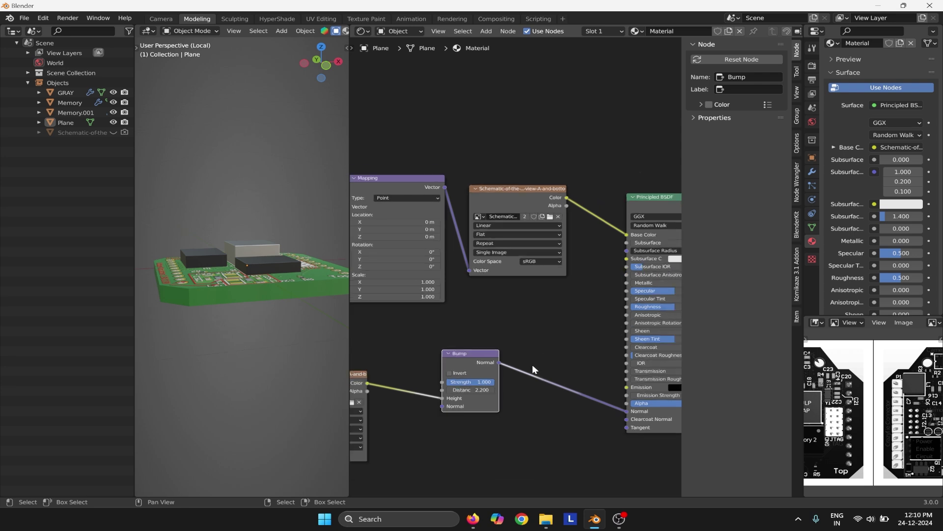
middle_click_drag(555, 397, 533, 363)
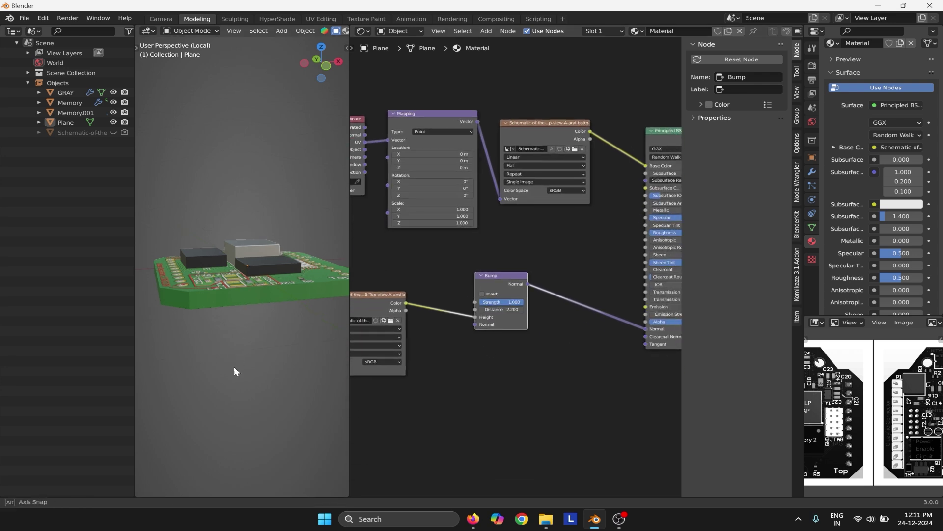
middle_click_drag(233, 368, 282, 389)
scroll(246, 411, "down", 2)
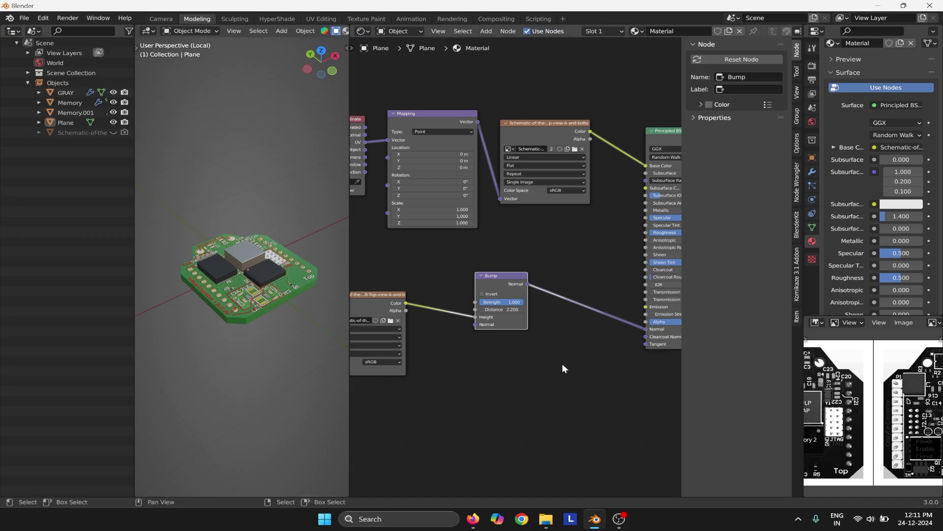
middle_click_drag(616, 374, 539, 393)
scroll(539, 393, "down", 1)
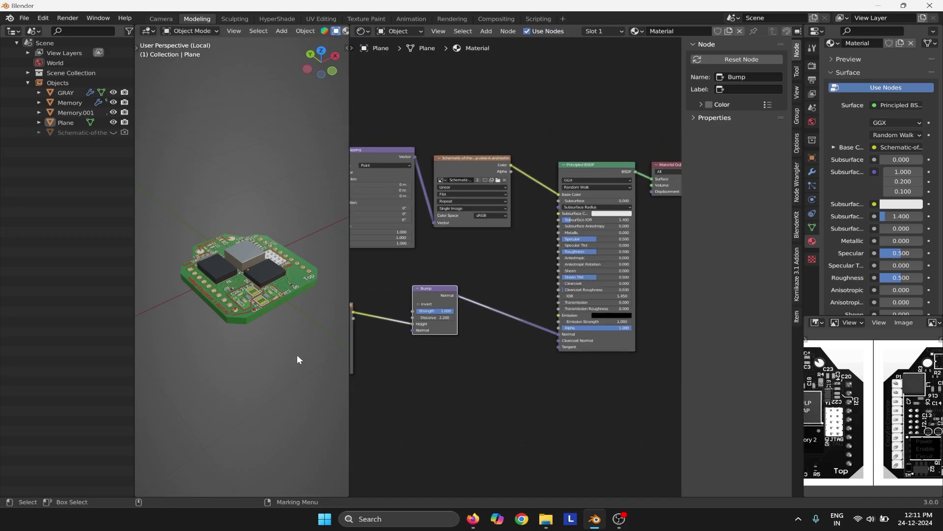
scroll(526, 400, "down", 2)
scroll(530, 393, "left", 4)
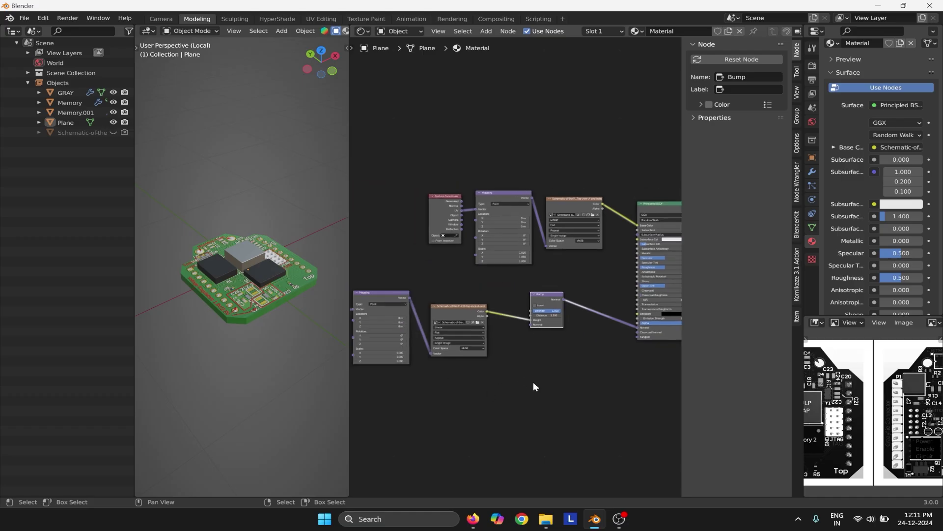
Examine the relief of the pads, traces and lettering on the board's top surface up close.
middle_click_drag(234, 347, 229, 331)
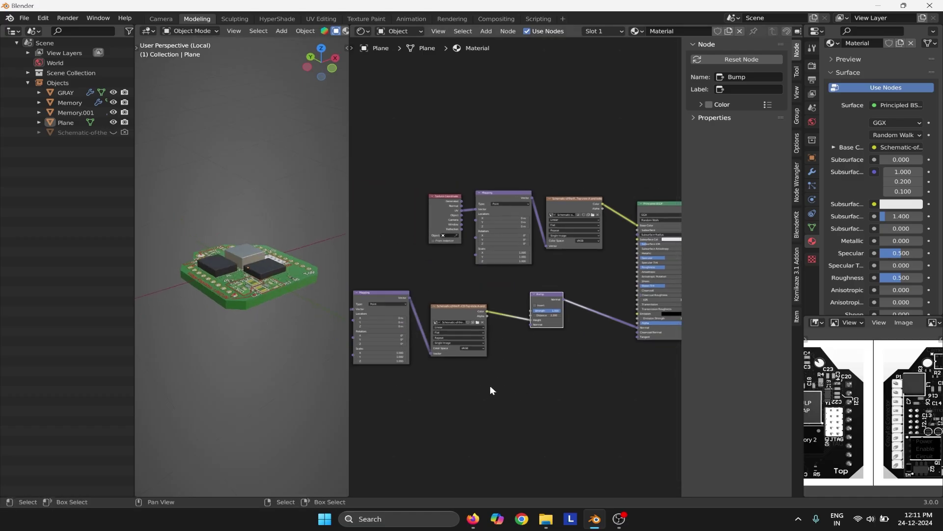
scroll(491, 386, "down", 1)
middle_click_drag(265, 264, 205, 342)
scroll(211, 300, "up", 3)
middle_click_drag(216, 267, 209, 300)
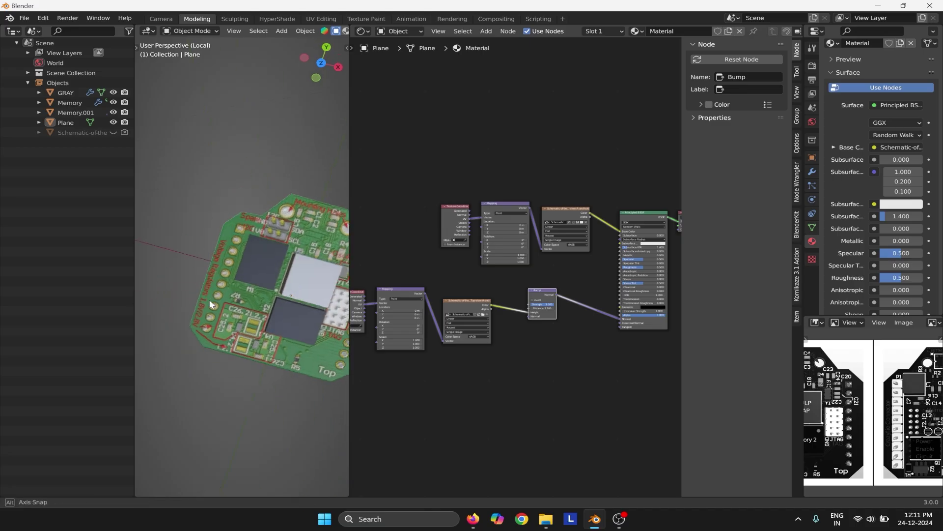
scroll(179, 345, "up", 4)
middle_click_drag(268, 306, 276, 268, "shift")
scroll(179, 345, "down", 3)
scroll(255, 272, "up", 4)
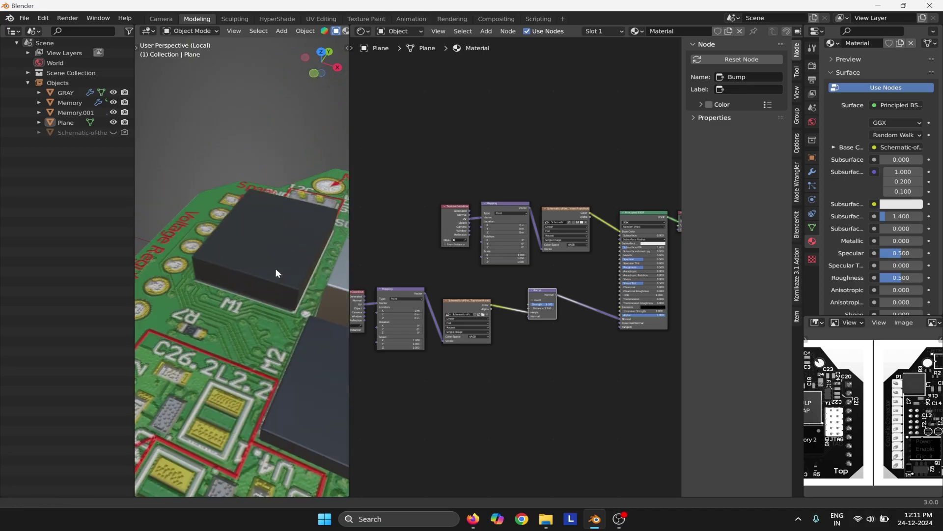
scroll(275, 268, "down", 4)
left_click(282, 31)
mouse_move(318, 41)
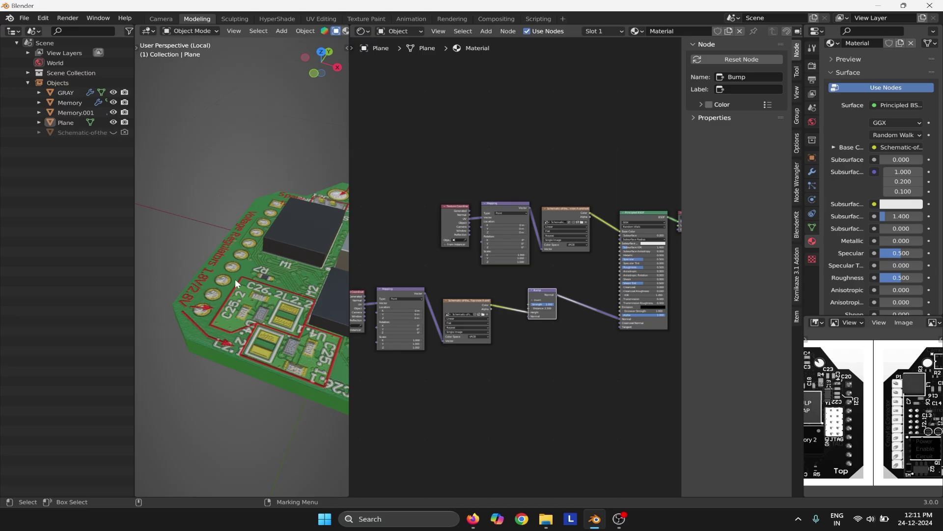
Inspect the bumped circuit board from several sides, including the mounting holes, pin rows and side walls.
middle_click_drag(235, 279, 183, 252)
middle_click_drag(249, 264, 267, 237)
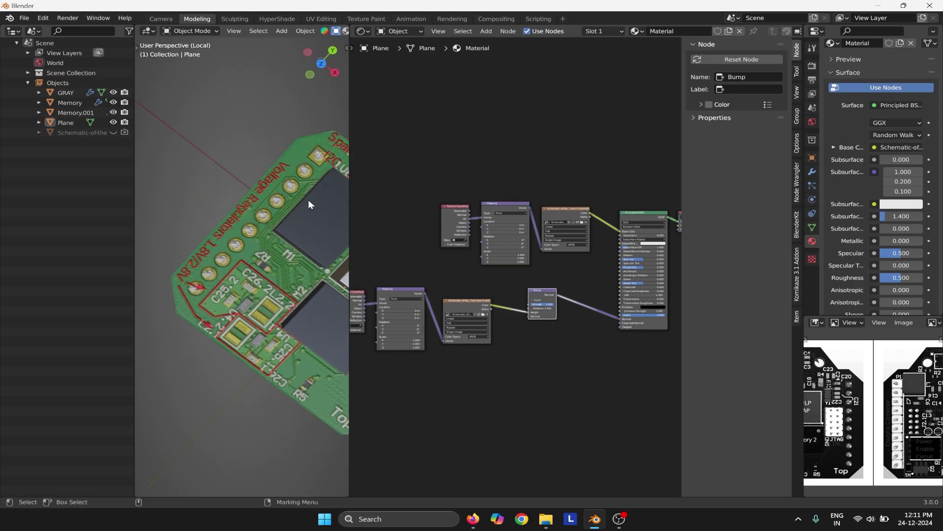
scroll(321, 327, "down", 4)
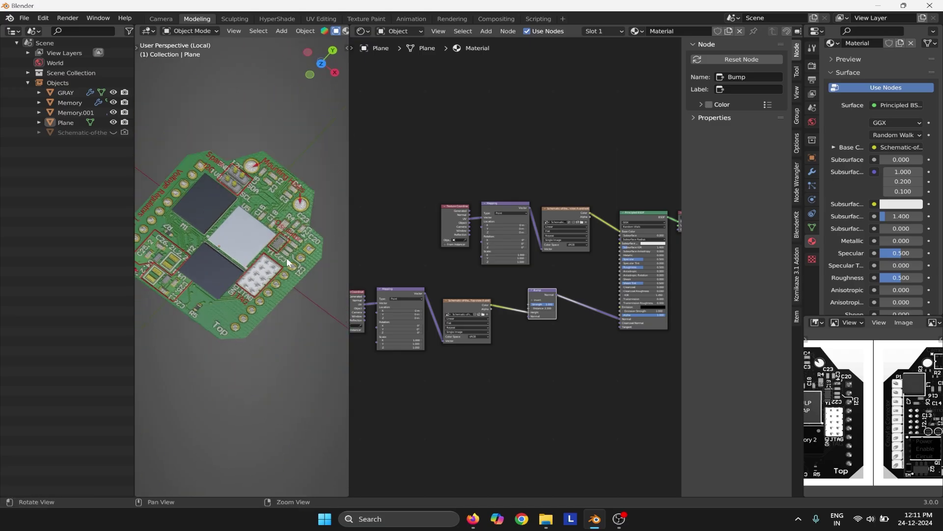
middle_click_drag(287, 258, 173, 260)
scroll(230, 293, "up", 4)
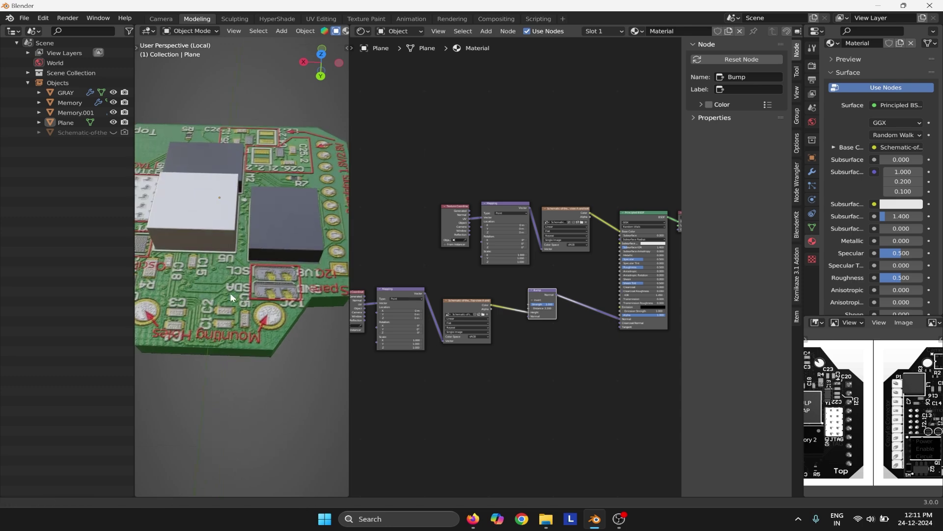
middle_click_drag(230, 293, 343, 319)
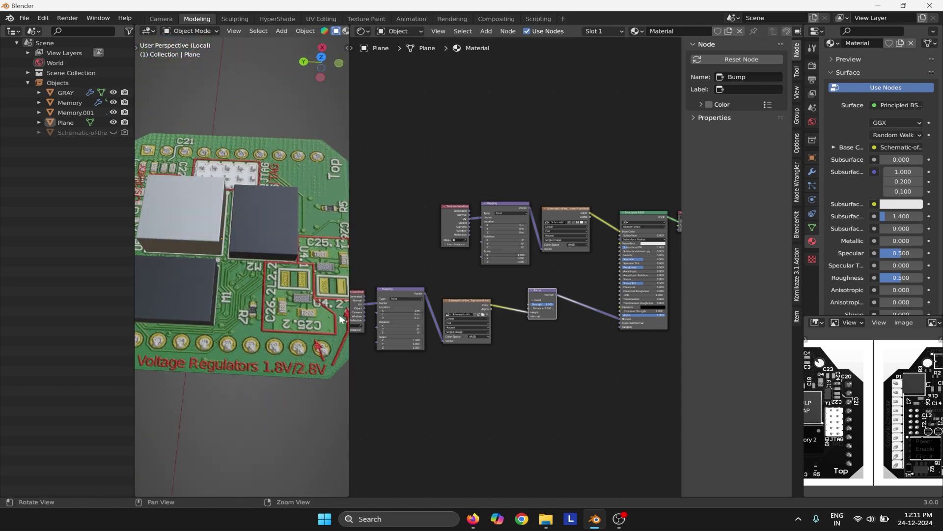
middle_click_drag(216, 222, 177, 248)
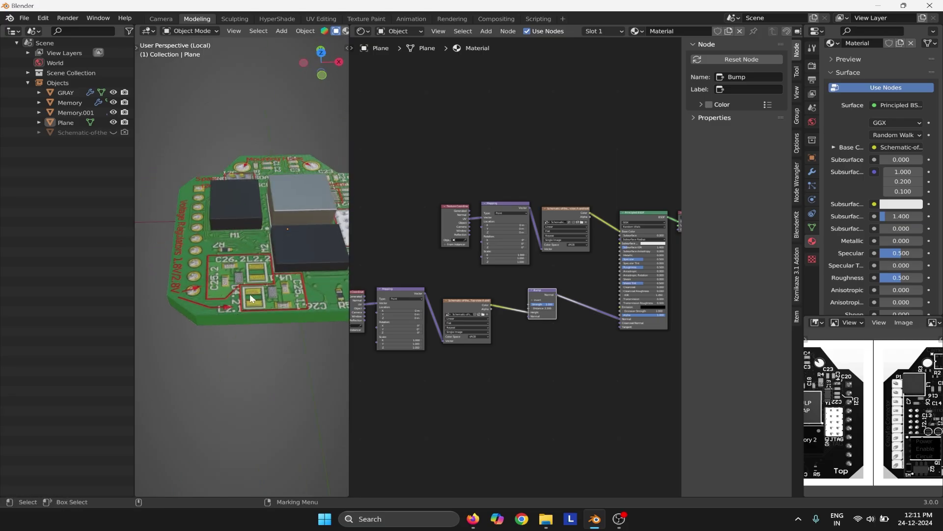
key("f")
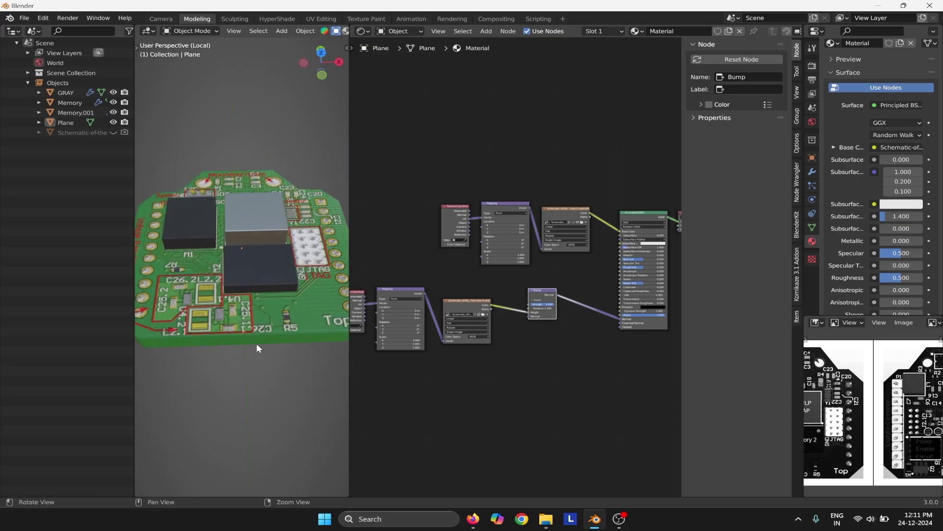
middle_click_drag(256, 348, 169, 208)
middle_click_drag(263, 230, 162, 225)
scroll(261, 208, "down", 2)
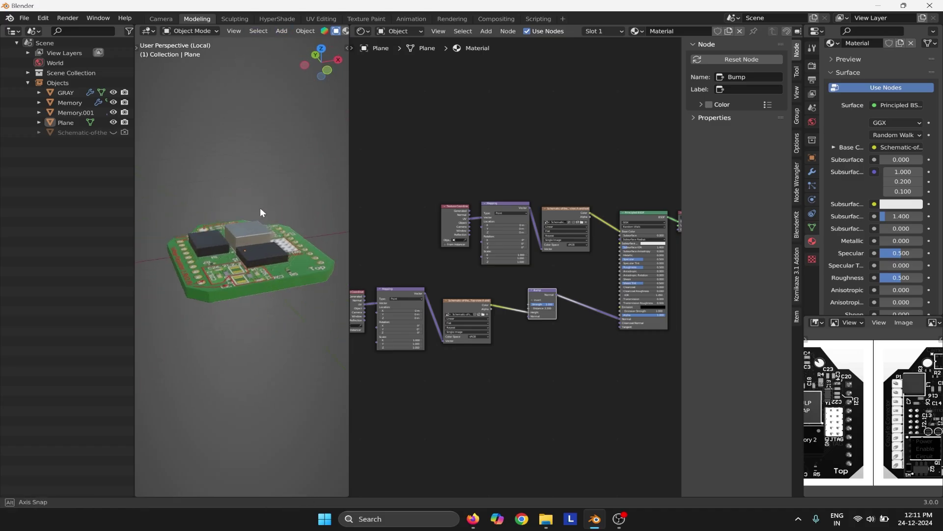
middle_click_drag(240, 205, 257, 298)
scroll(252, 313, "up", 5)
right_click_drag(257, 281, 249, 231)
left_click(271, 323)
scroll(231, 317, "down", 2)
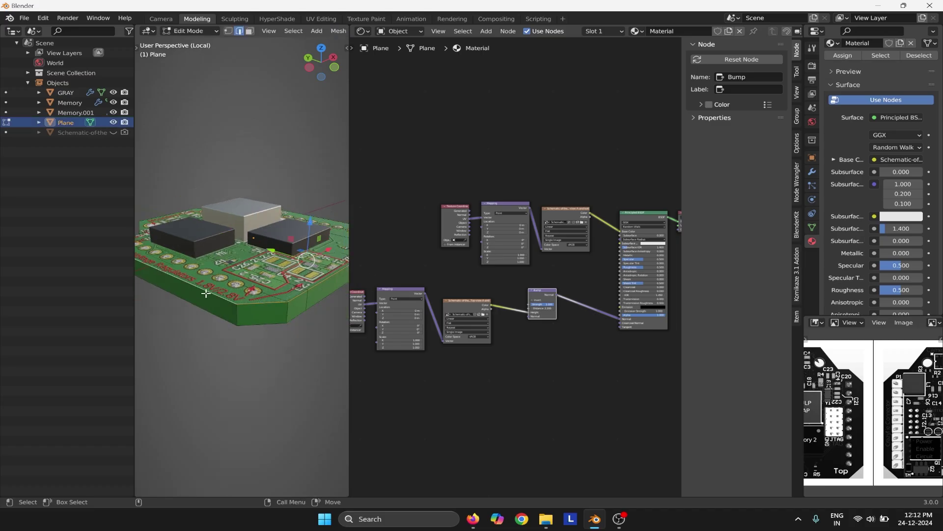
scroll(206, 293, "up", 3)
middle_click_drag(206, 293, 196, 348)
right_click_drag(196, 348, 233, 390)
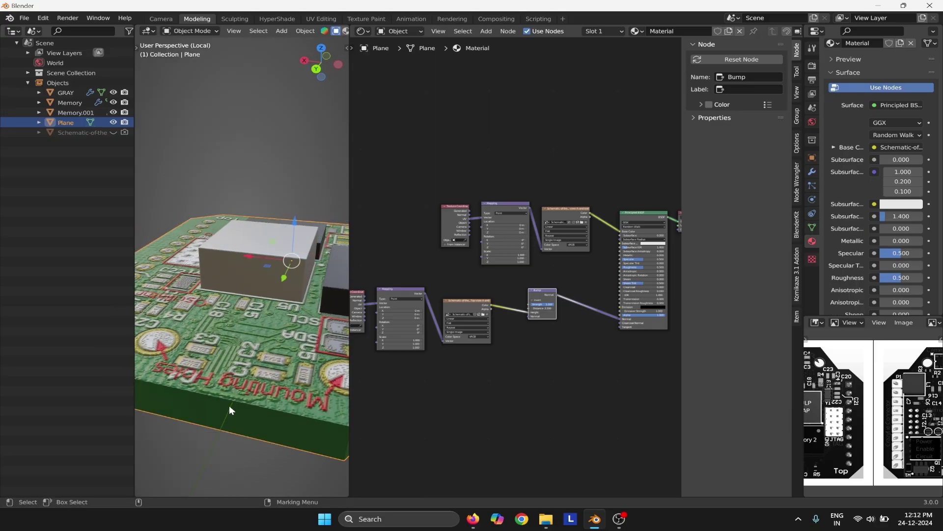
Enter Edit Mode on the board with face selection and try box-selecting its faces from the side.
key("Tab")
middle_click_drag(241, 403, 230, 281)
key("3")
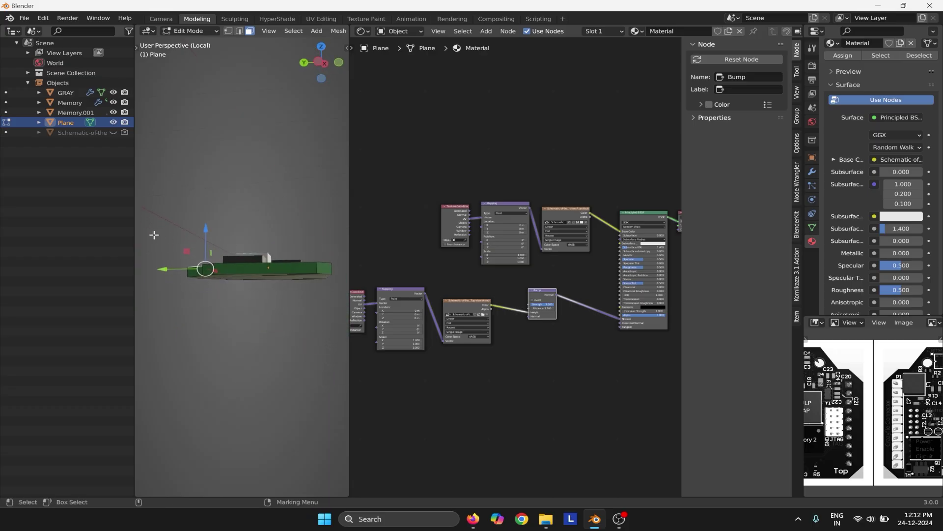
left_click_drag(154, 235, 334, 304)
middle_click_drag(293, 302, 263, 354)
scroll(223, 268, "up", 4)
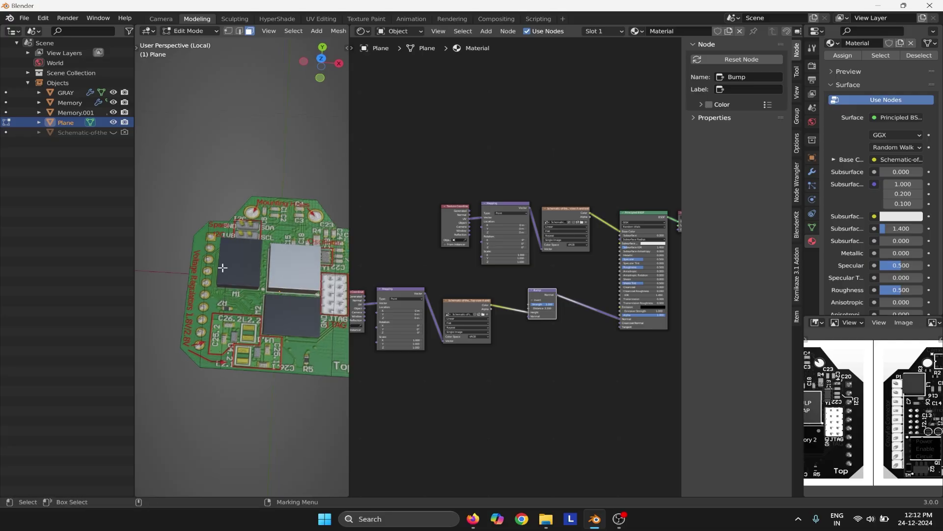
Select all the faces that make up the board's top surface in face selection mode.
scroll(223, 267, "up", 2)
right_click_drag(240, 227, 247, 169)
left_click(237, 186)
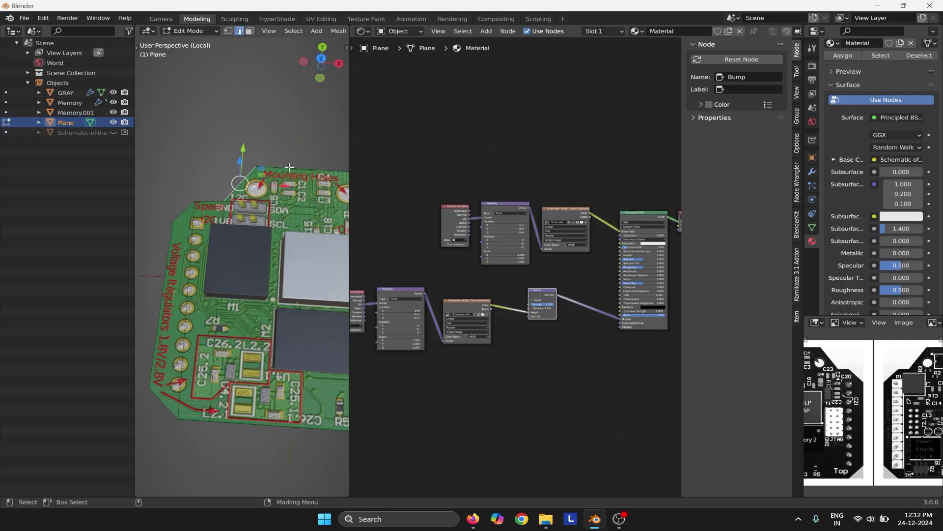
key("3")
left_click(184, 270)
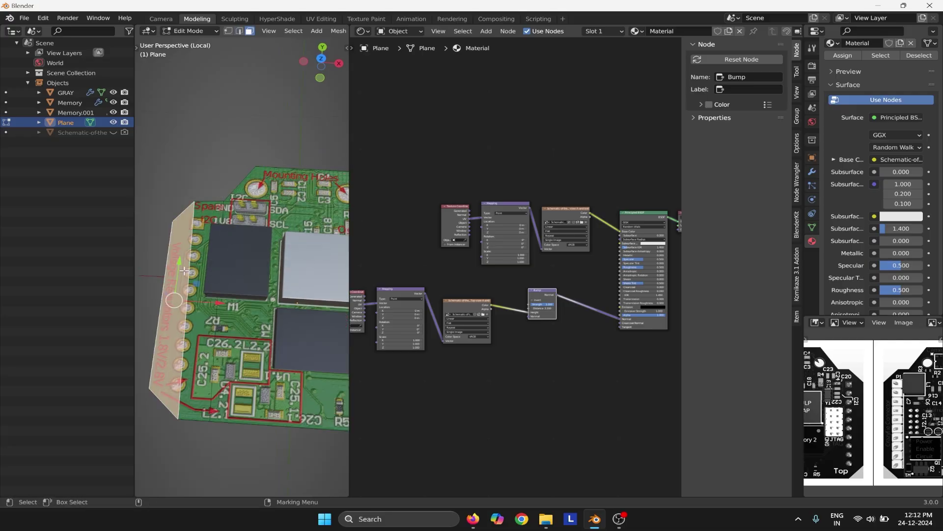
left_click(207, 258, "shift")
left_click(280, 251, "shift")
left_click(301, 189, "shift")
middle_click_drag(332, 211, 147, 221, "shift")
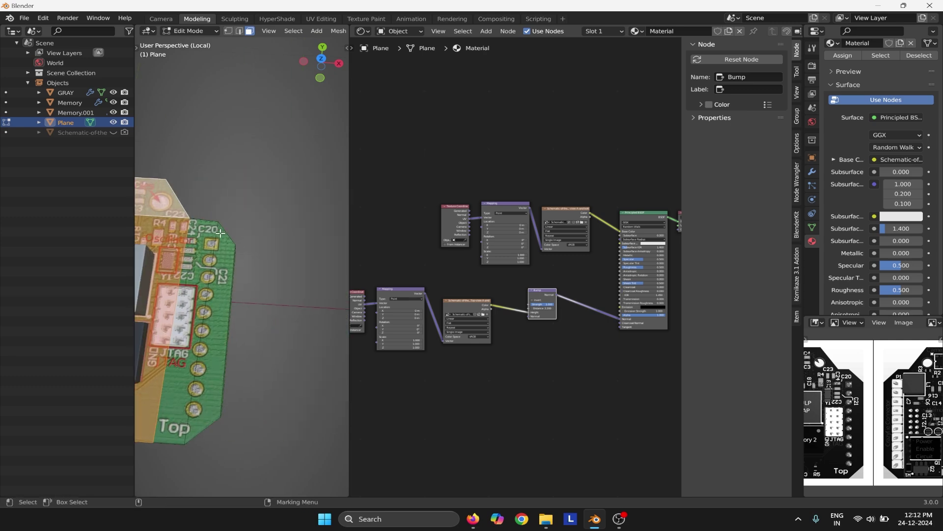
left_click(220, 240, "shift")
Convert the top-face selection into its boundary edge loop around the board's outline.
left_click(294, 31)
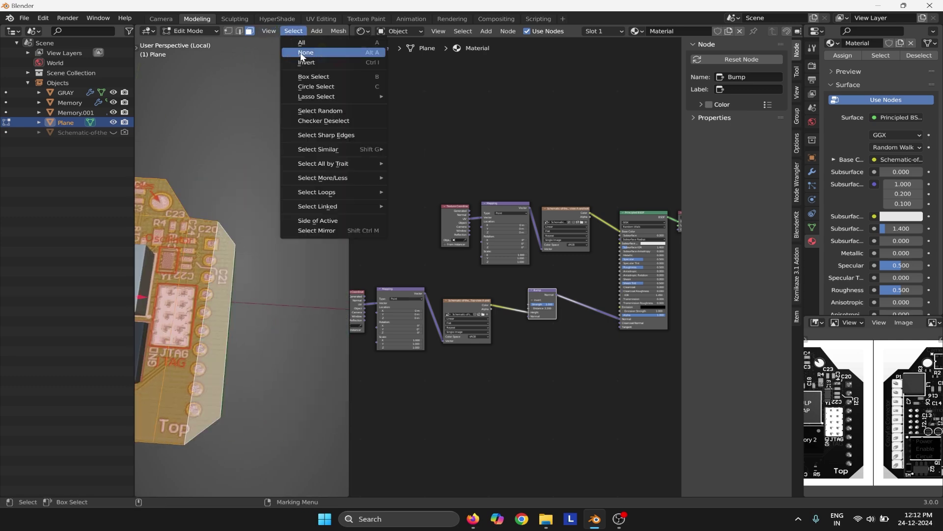
mouse_move(345, 191)
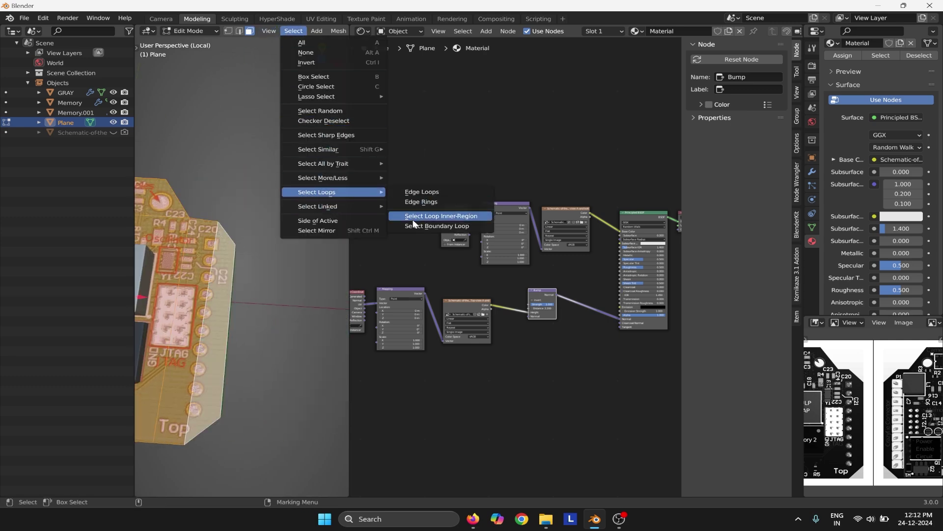
left_click(415, 226)
left_click_drag(275, 263, 274, 167, "alt")
left_click_drag(214, 265, 256, 262, "alt")
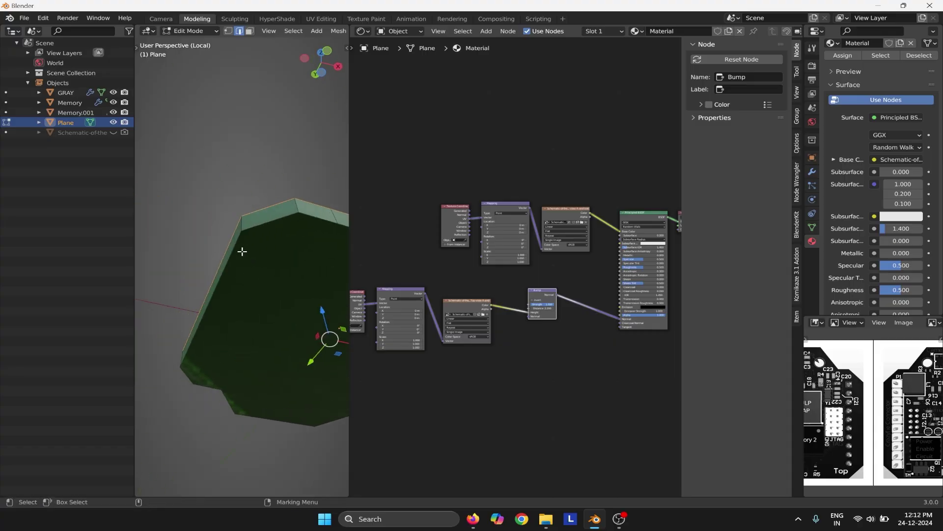
Select all the faces of the board's underside in face selection mode.
key("3")
left_click(261, 268)
left_click_drag(309, 281, 284, 257, "alt")
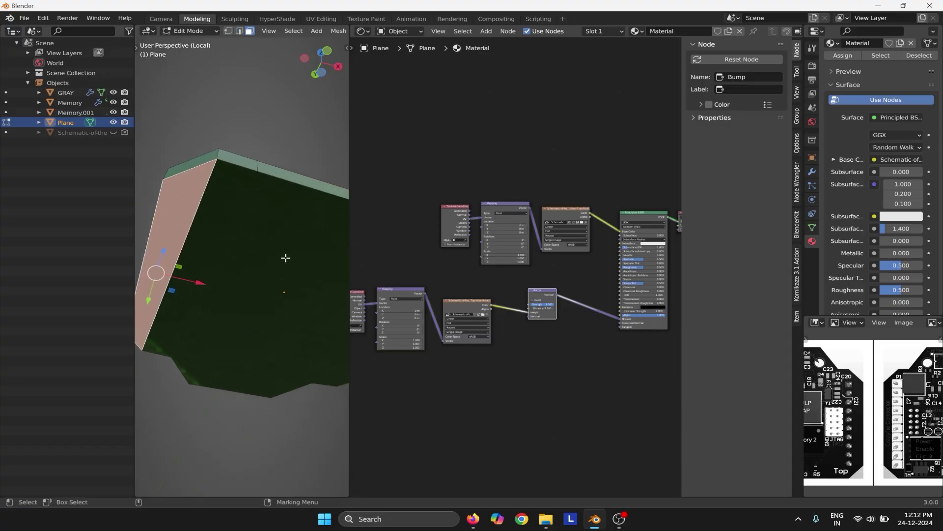
left_click(227, 217, "shift")
left_click(259, 243, "shift")
left_click(286, 375, "shift")
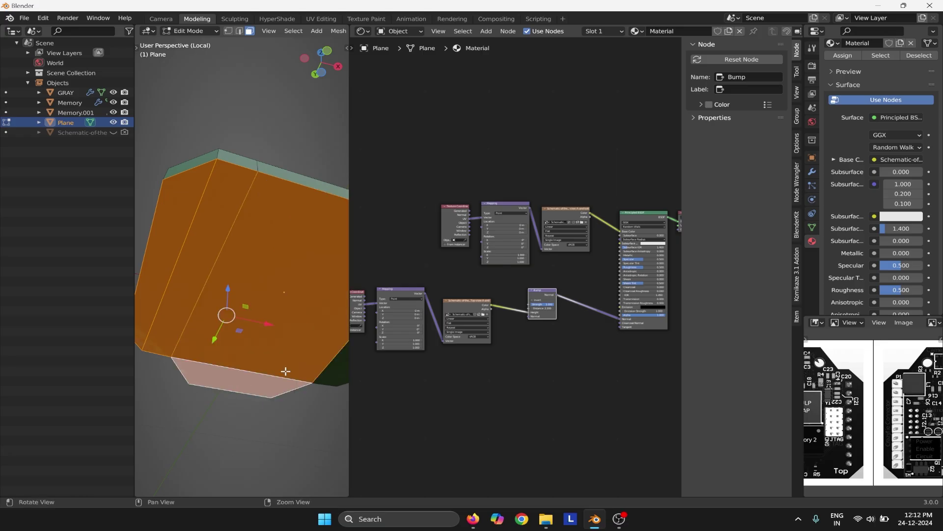
left_click_drag(285, 370, 324, 264, "alt")
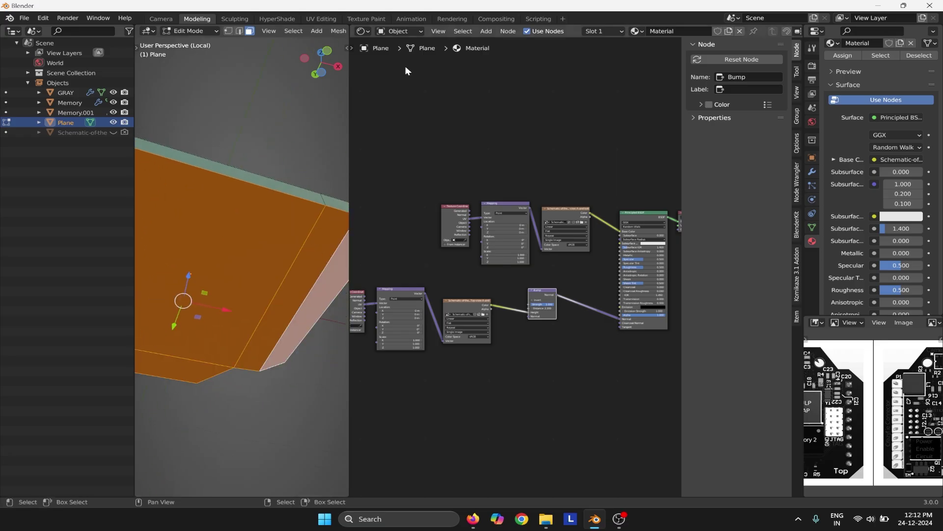
Convert the underside face selection into its boundary edge loop in edge selection mode.
left_click(463, 31)
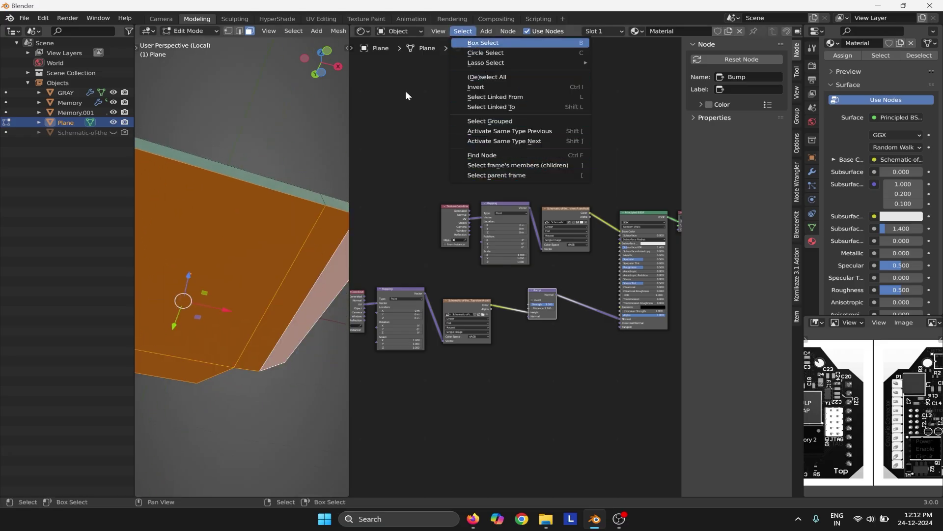
key("2")
left_click(463, 31)
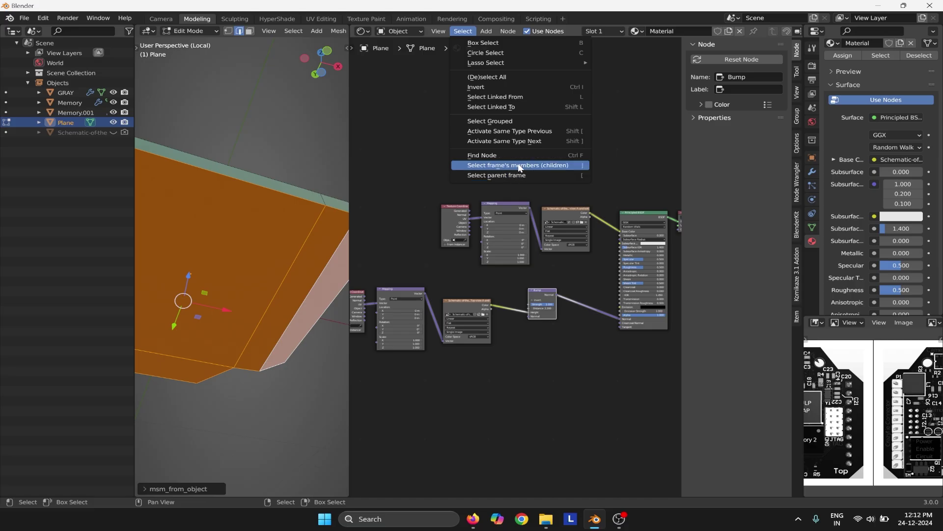
left_click(458, 28)
left_click(457, 31)
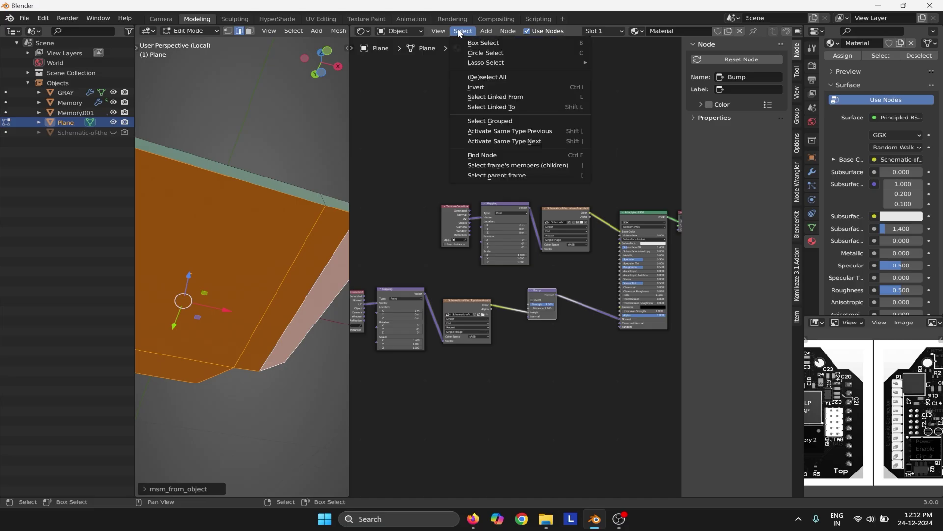
left_click(291, 31)
mouse_move(334, 193)
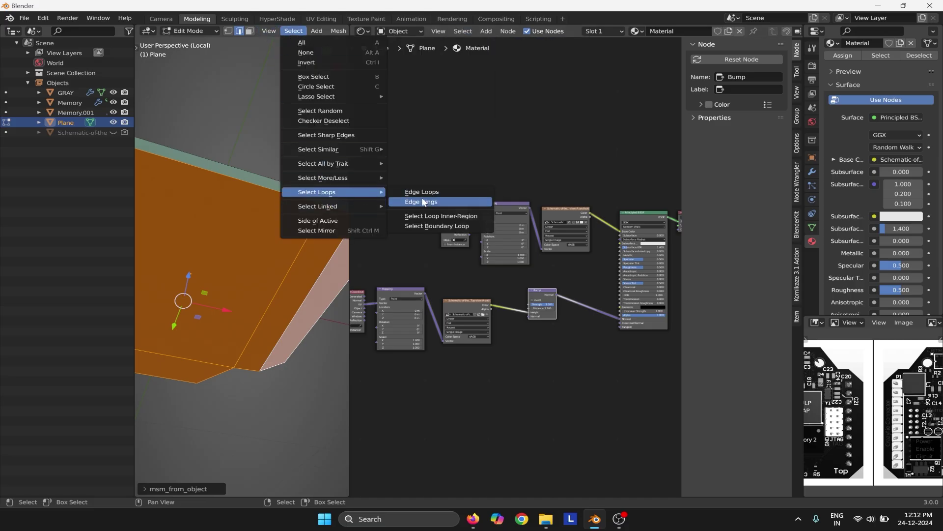
left_click(429, 226)
Bevel the board's bottom outline edges about 0.0096 m wide with 3 segments.
scroll(227, 236, "down", 3)
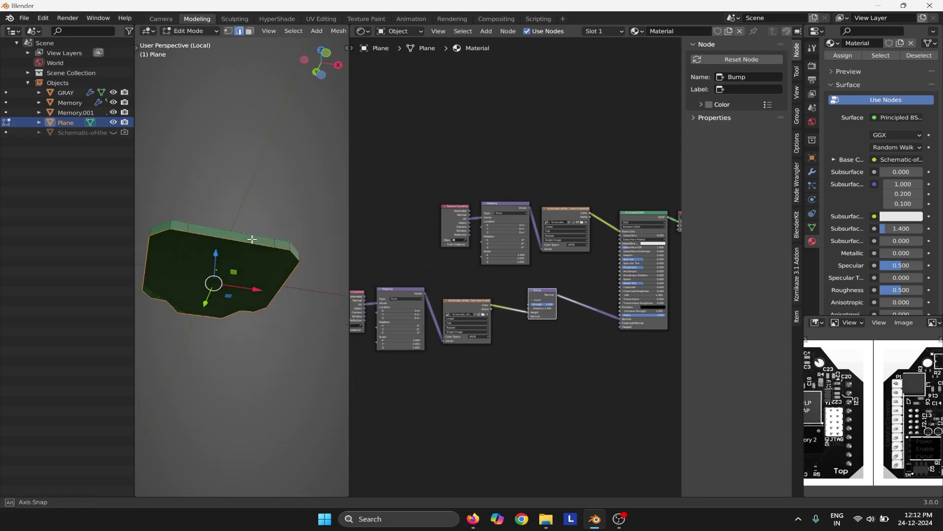
middle_click_drag(228, 236, 258, 291)
key("ctrl+b")
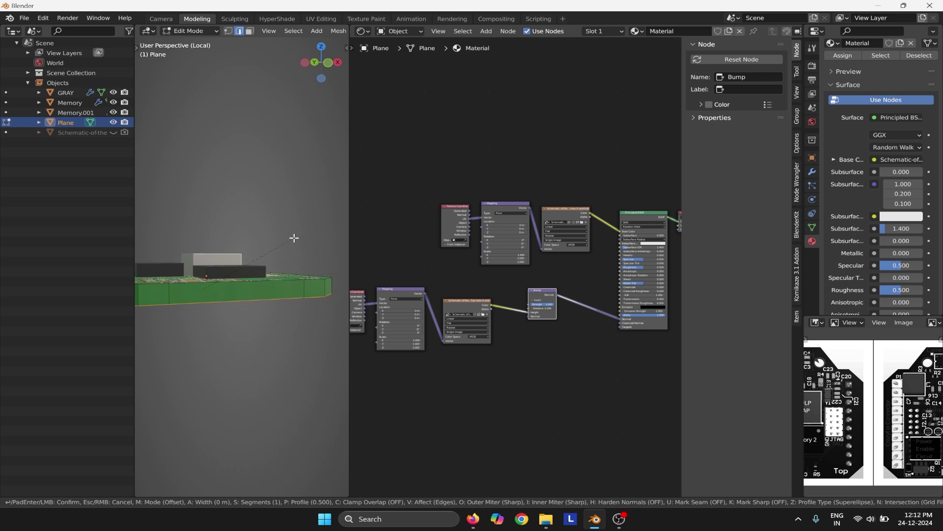
scroll(301, 234, "up", 1)
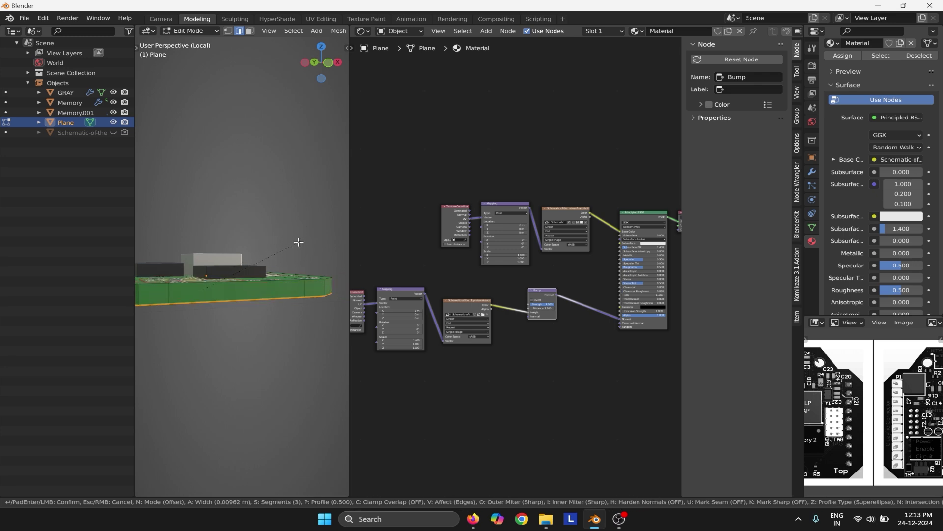
left_click(298, 241)
middle_click_drag(302, 222, 305, 185)
scroll(286, 211, "up", 2)
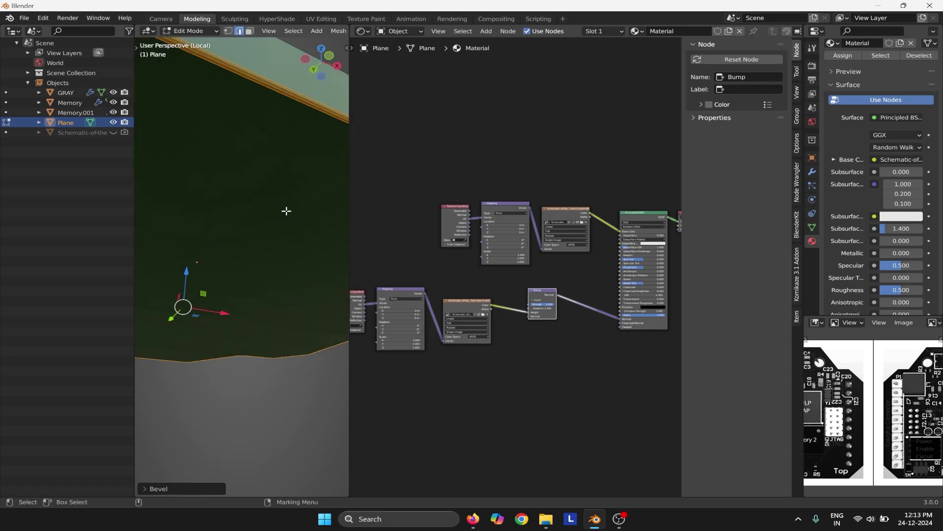
Select all the faces of the board's top surface in face selection mode.
scroll(280, 210, "down", 1)
right_click_drag(278, 209, 301, 170)
middle_click_drag(281, 181, 251, 284)
right_click_drag(268, 284, 319, 306)
middle_click_drag(318, 305, 301, 277)
left_click(302, 271, "shift")
left_click(187, 291, "shift")
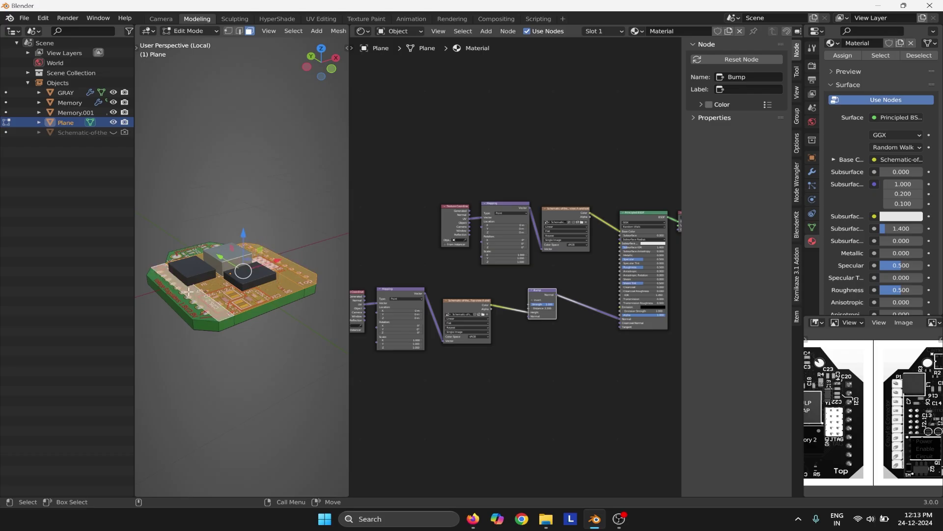
left_click(187, 303, "shift")
left_click(197, 252, "shift")
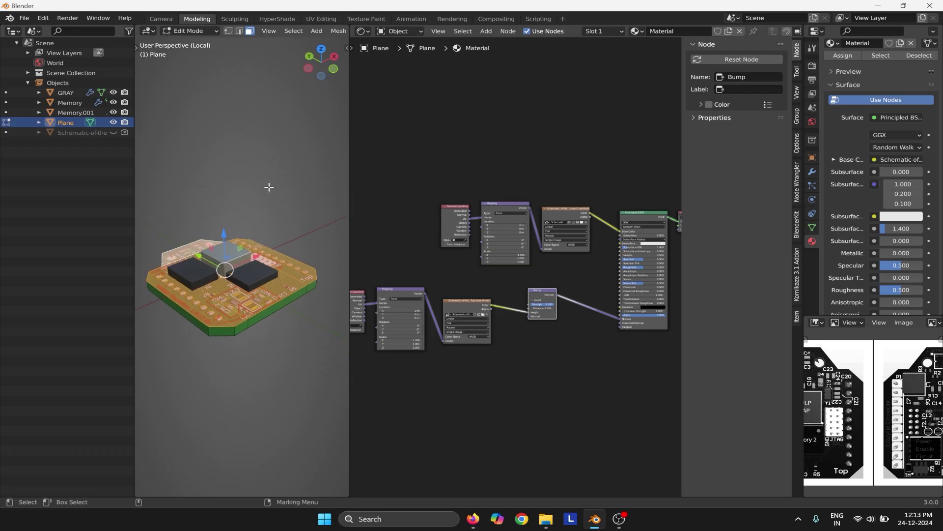
Reduce the top-face selection to its boundary loop and bevel it about 0.02 m wide with 3 segments.
left_click(294, 30)
mouse_move(344, 192)
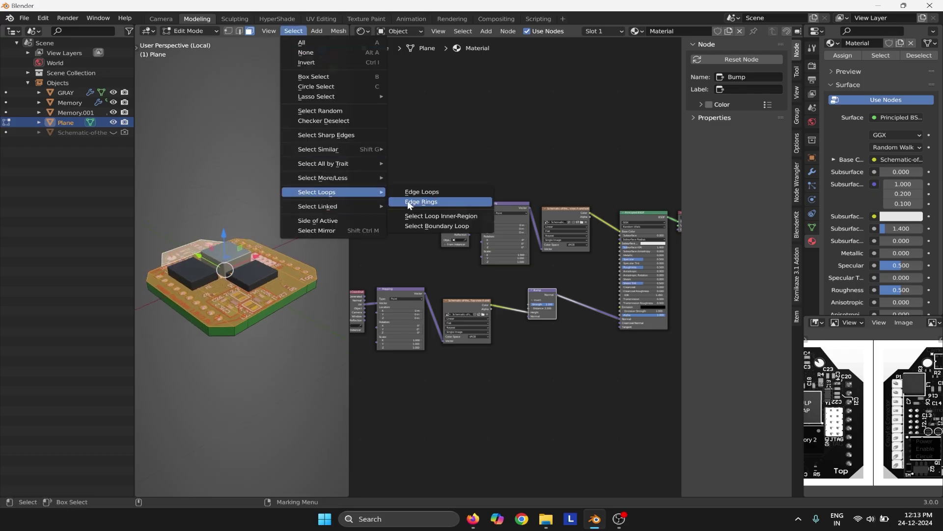
left_click(416, 226)
scroll(281, 255, "up", 2)
key("ctrl+b")
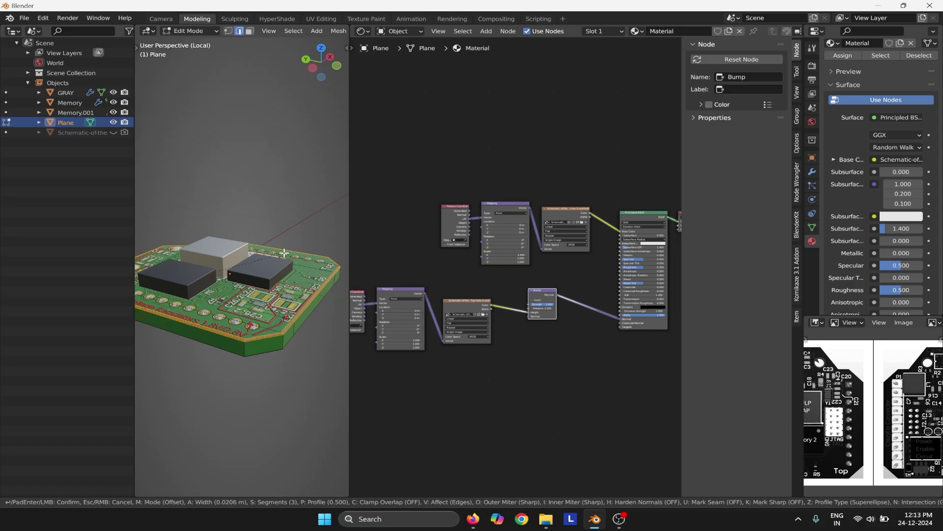
left_click(284, 253)
Return to Object Mode and widen the 3D viewport to inspect the bevelled board.
key("Tab")
middle_click_drag(273, 258, 276, 311)
left_click(275, 312)
scroll(299, 214, "down", 3)
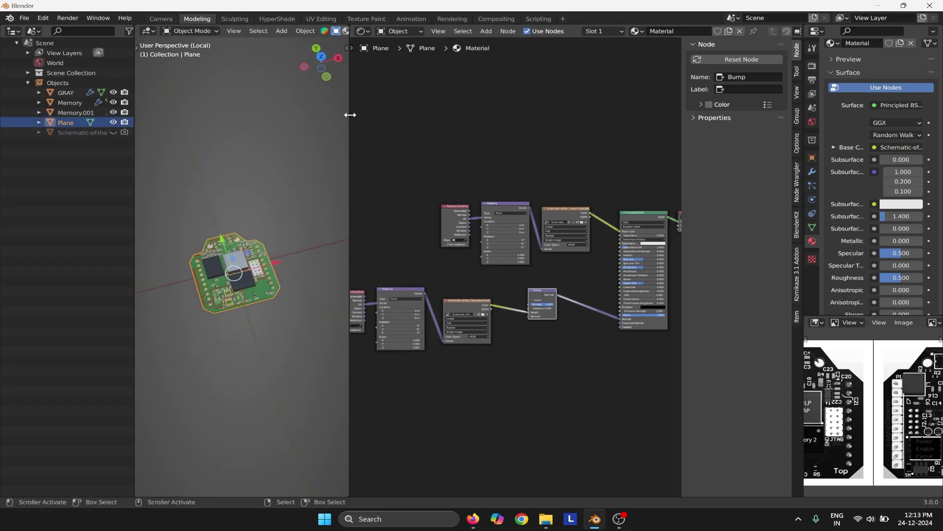
left_click_drag(349, 115, 451, 118)
middle_click_drag(400, 190, 346, 228)
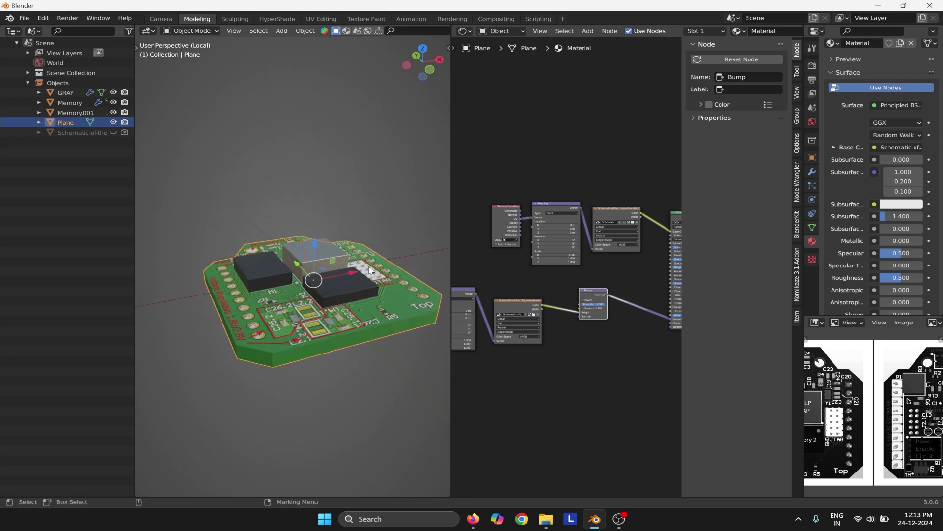
middle_click_drag(372, 271, 340, 299)
scroll(327, 232, "up", 2)
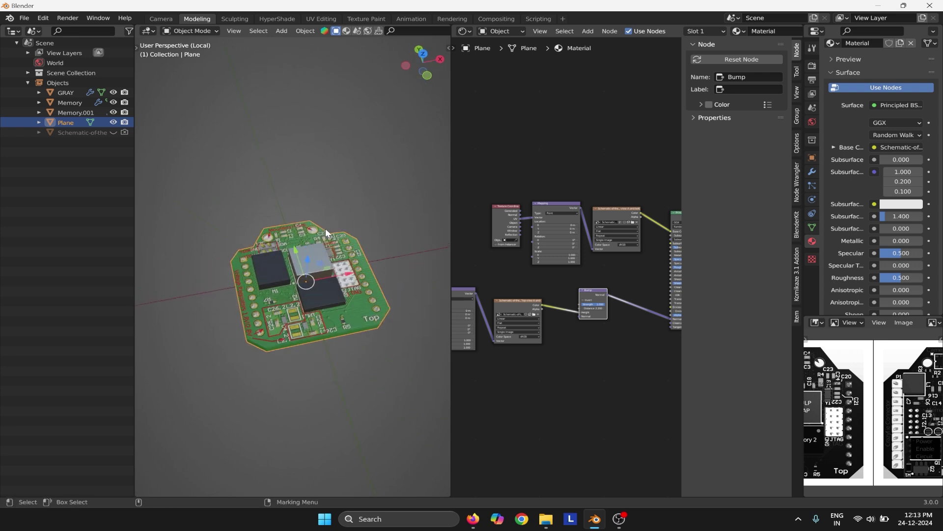
Duplicate the board in place and rename the copy glass.
key("shift+d")
key("Escape")
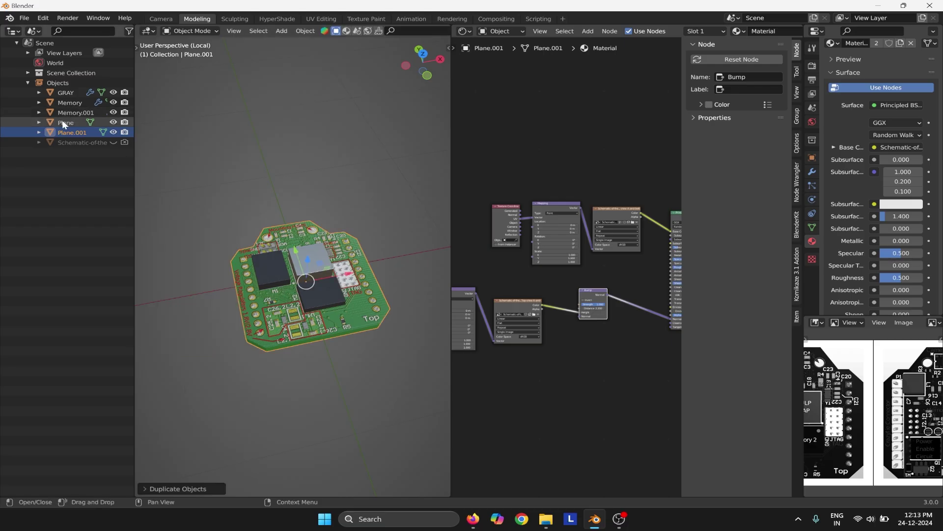
double_click(69, 132)
type("gla")
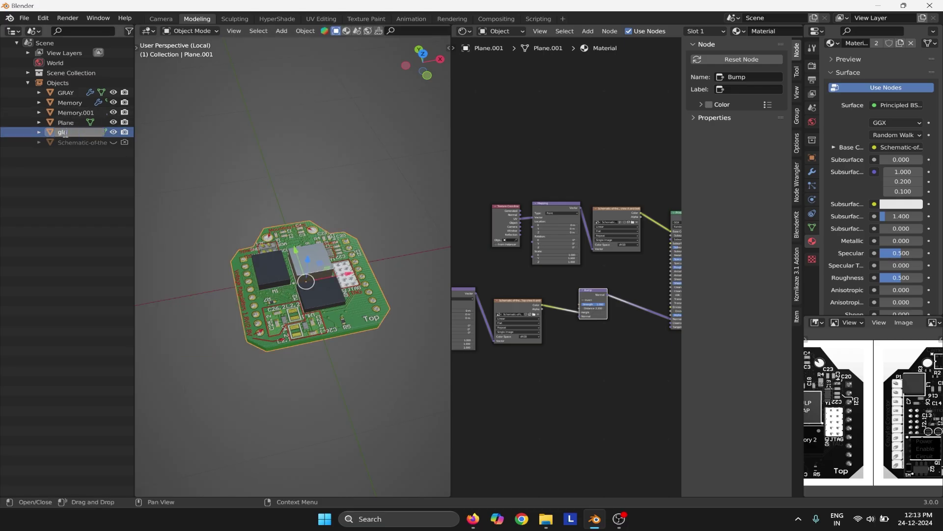
type("ss")
key("Return")
Scale up the glass copy and position it over the original board.
key("g")
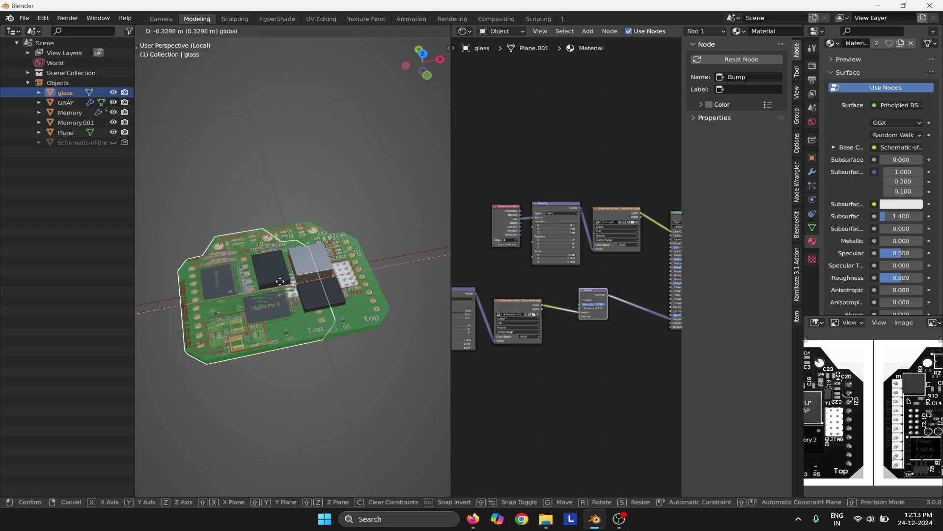
left_click(280, 281)
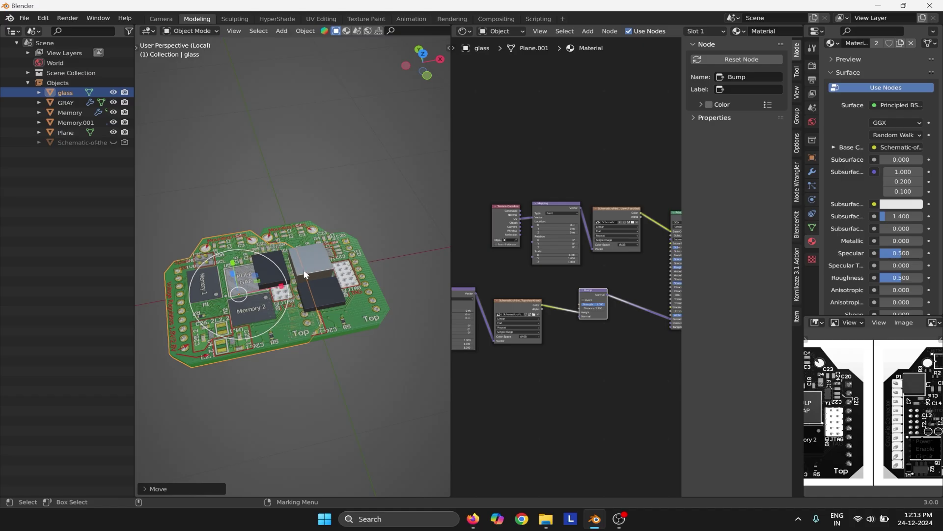
key("s")
left_click(341, 283)
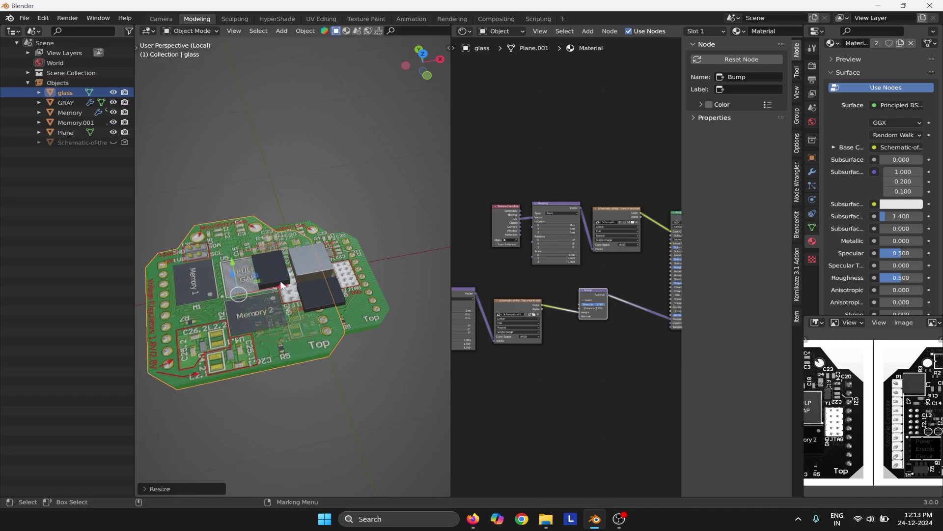
key("a")
left_click(307, 289)
Switch to solid shading and adjust the glass copy's position and size so it slightly overlaps the board's outline.
mouse_move(260, 284)
middle_mouse_down()
mouse_move(393, 274)
mouse_move(301, 276)
middle_mouse_up()
key("z")
left_click(415, 266)
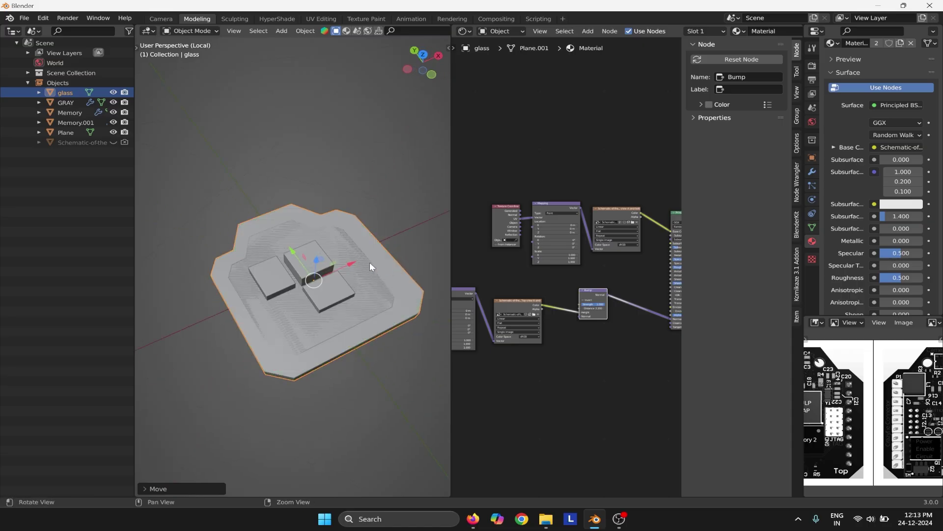
middle_click_drag(370, 267, 334, 276)
left_click_drag(343, 246, 338, 271)
key("w")
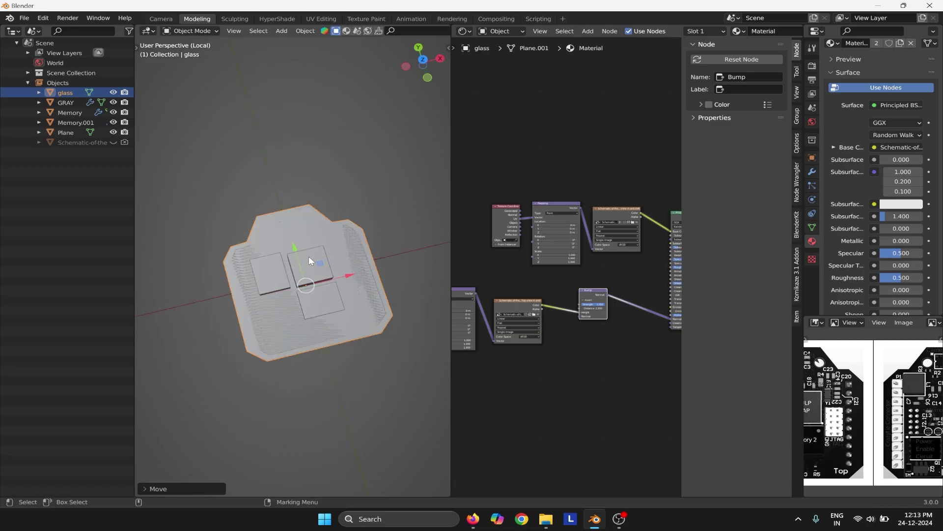
middle_click_drag(289, 245, 305, 229)
key("r")
left_click_drag(289, 249, 287, 246)
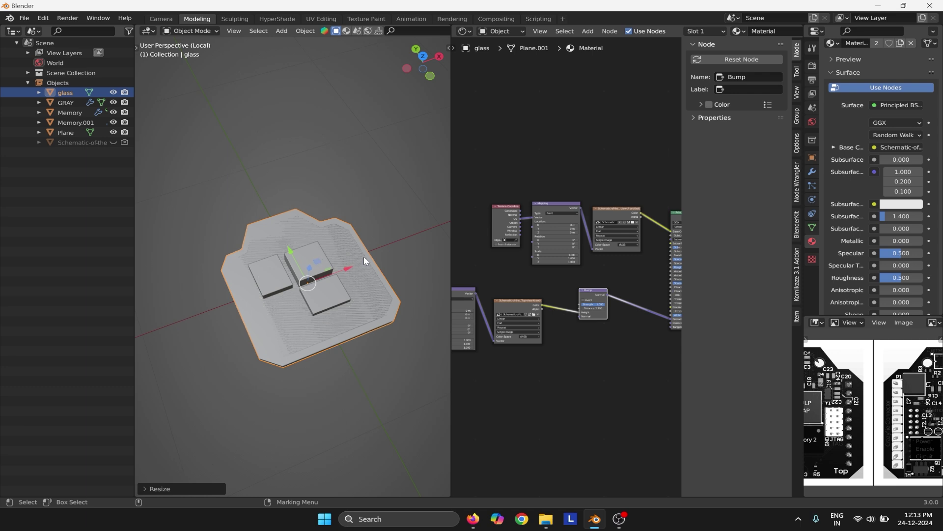
Replace the glass object's inherited material with a new material named glass.
scroll(868, 72, "up", 4)
left_click(933, 75)
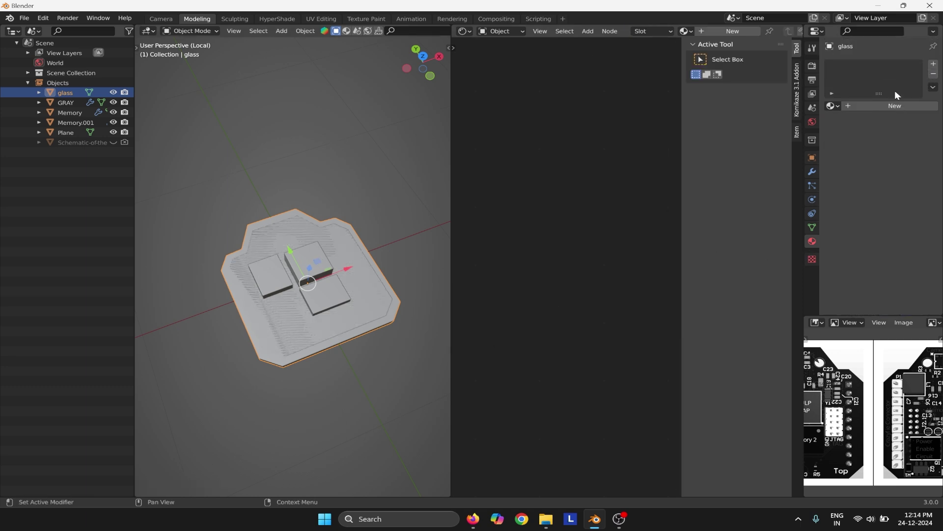
left_click(860, 114)
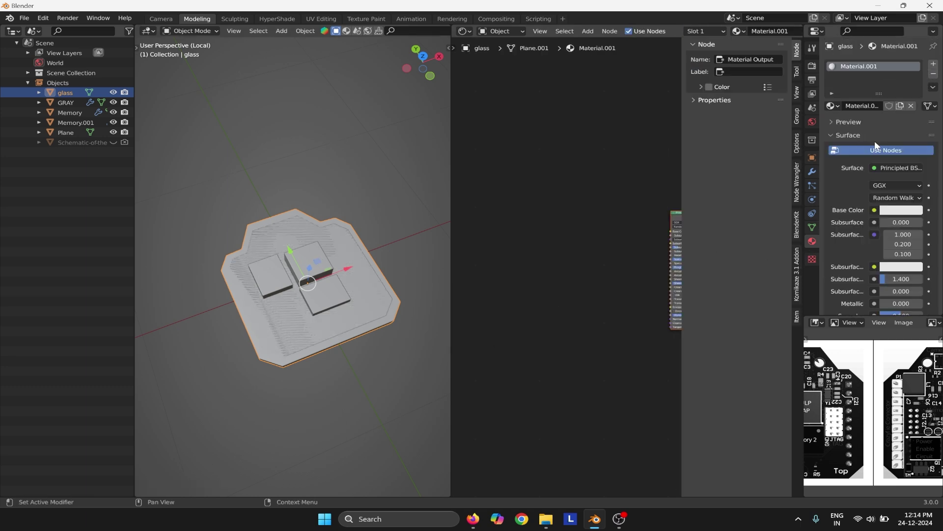
left_click(857, 104)
type("glass")
key("Return")
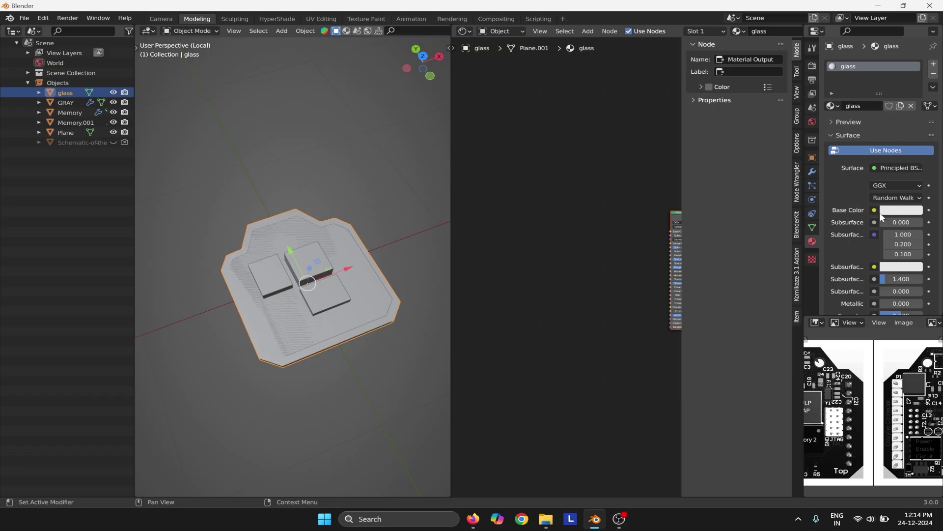
Set the glass material's surface shader to Glass BSDF and display the model in rendered shading.
scroll(603, 177, "down", 3)
middle_click_drag(628, 204, 526, 190)
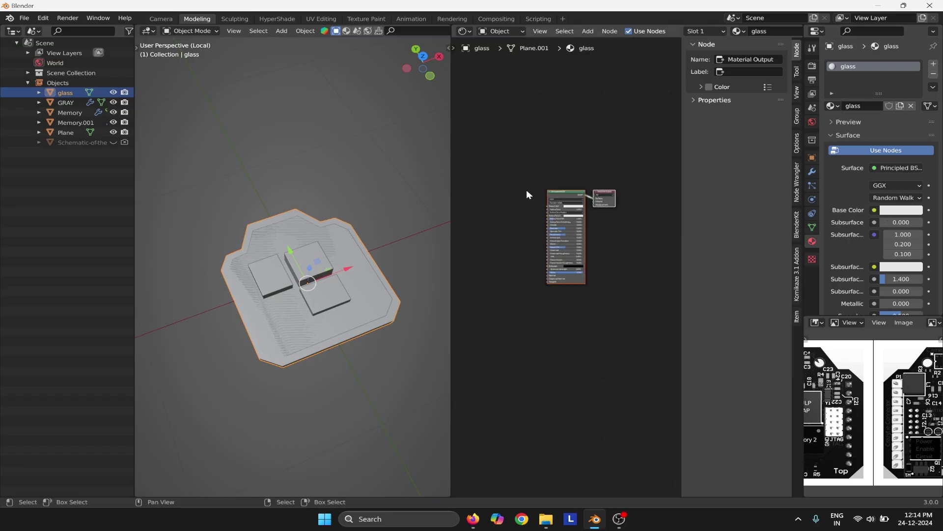
scroll(527, 189, "up", 3)
middle_click_drag(572, 143, 564, 117)
scroll(564, 116, "up", 6)
middle_click_drag(549, 203, 520, 193)
scroll(408, 254, "down", 2)
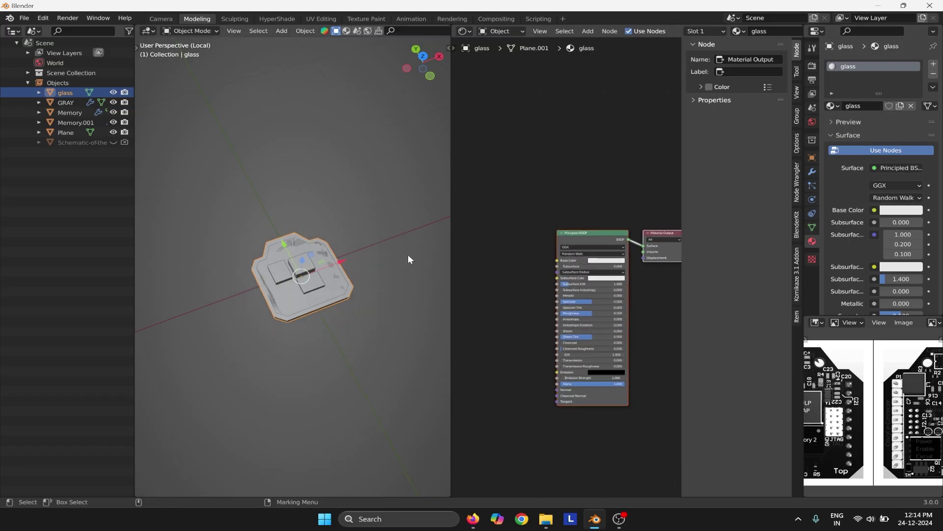
left_click(407, 254)
scroll(307, 217, "up", 4)
left_click(309, 193)
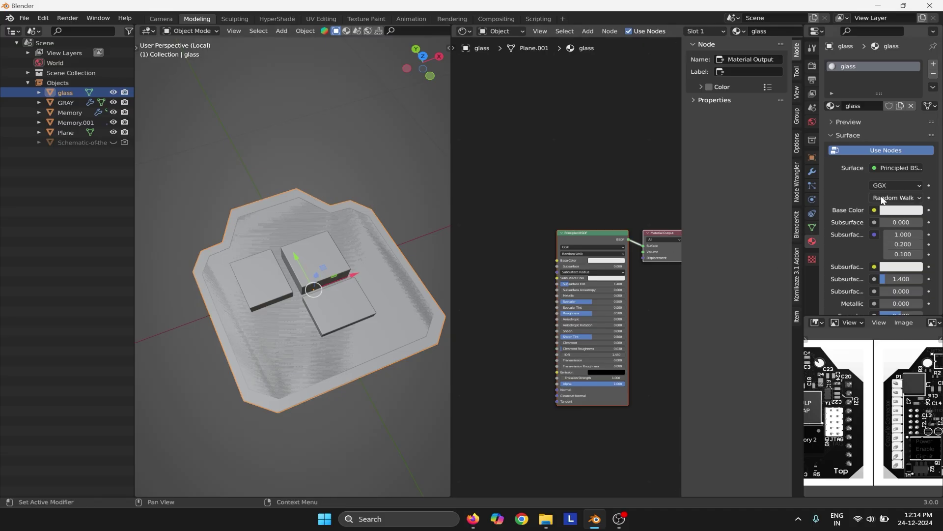
middle_click_drag(571, 229, 575, 207)
left_click(874, 168)
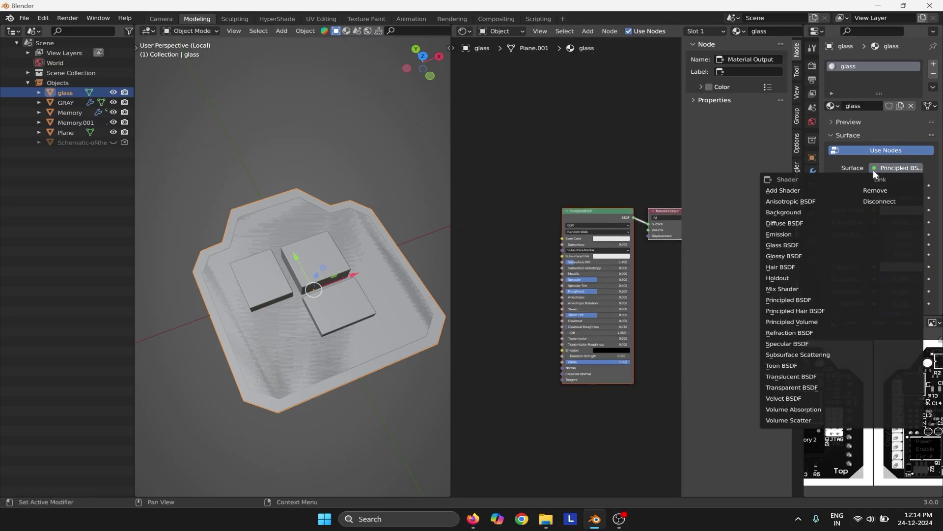
left_click(800, 244)
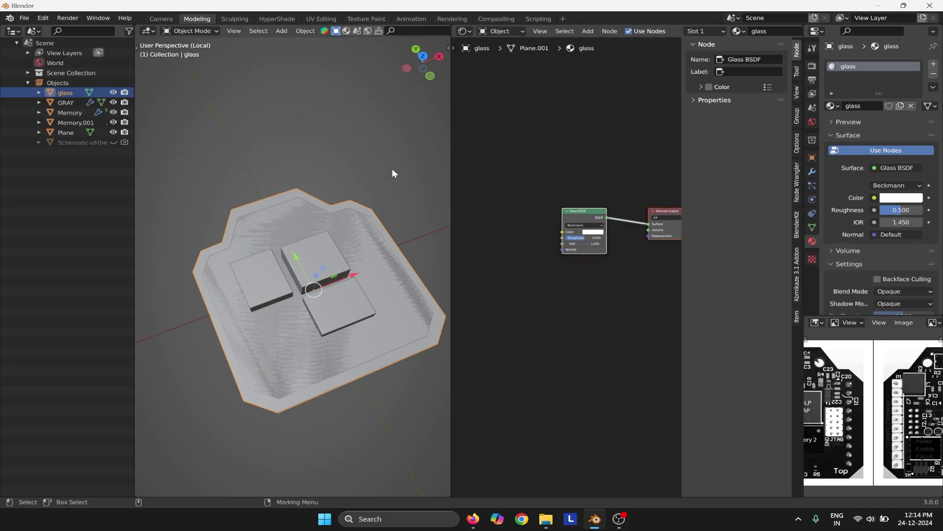
key("z")
left_click(298, 120)
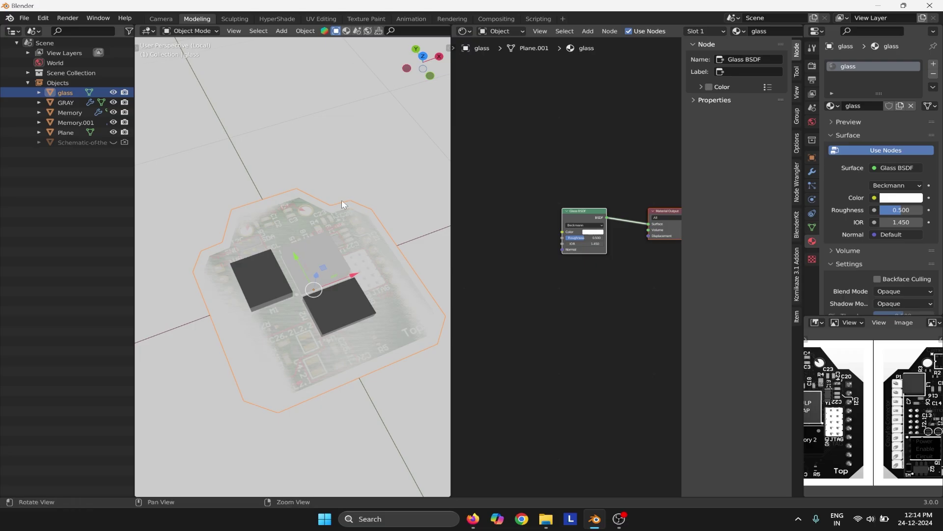
middle_click_drag(342, 203, 340, 274)
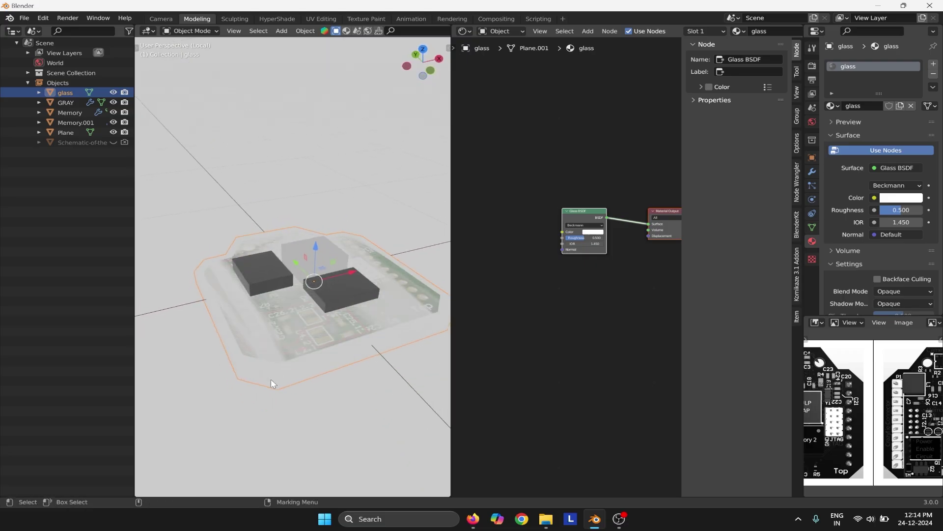
middle_click_drag(273, 383, 296, 261)
key("Tab")
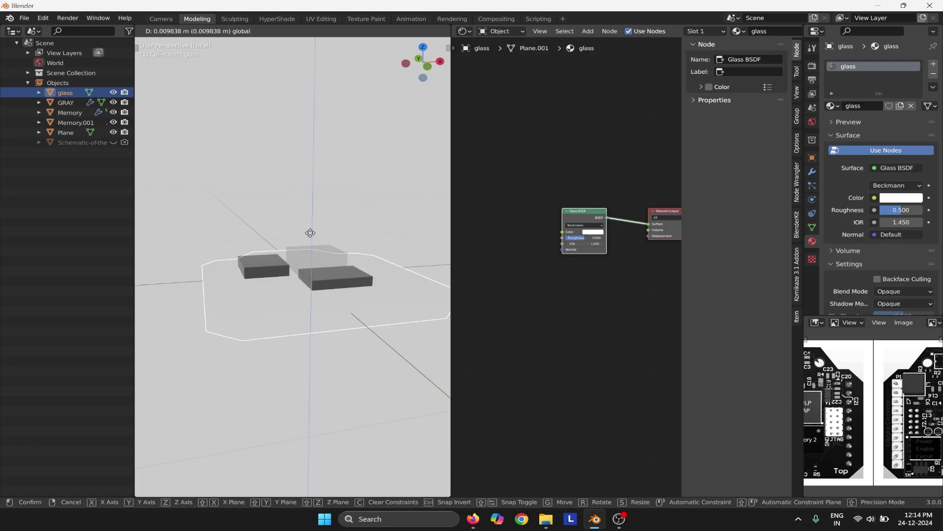
key("Tab")
key("Tab")
key("Tab")
In the glass object's mesh, select the top vertices in wireframe and raise them so the glass encloses the chips.
key("Tab")
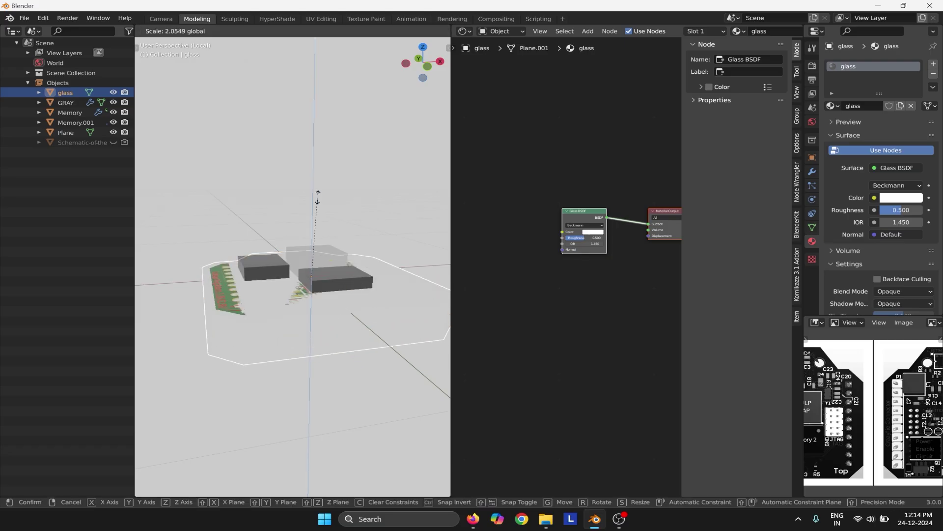
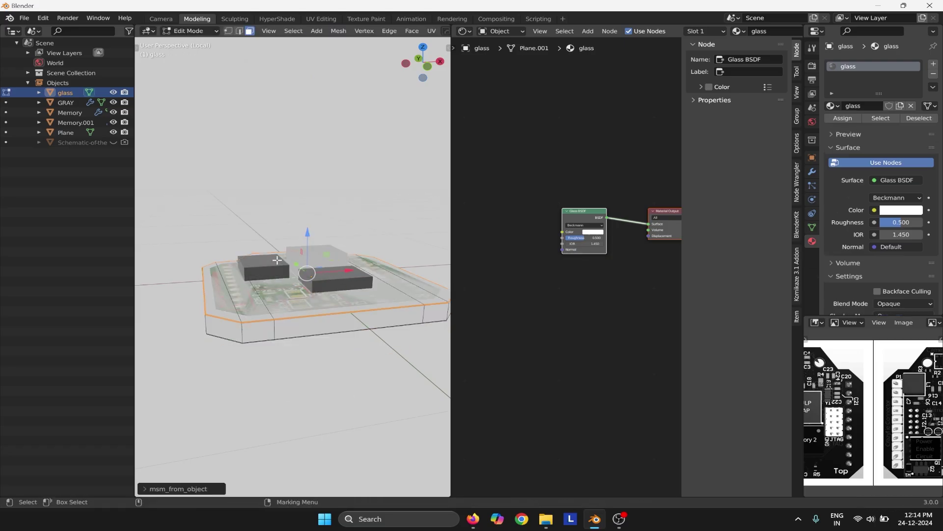
key("1")
middle_click_drag(277, 260, 274, 246)
scroll(196, 240, "down", 2)
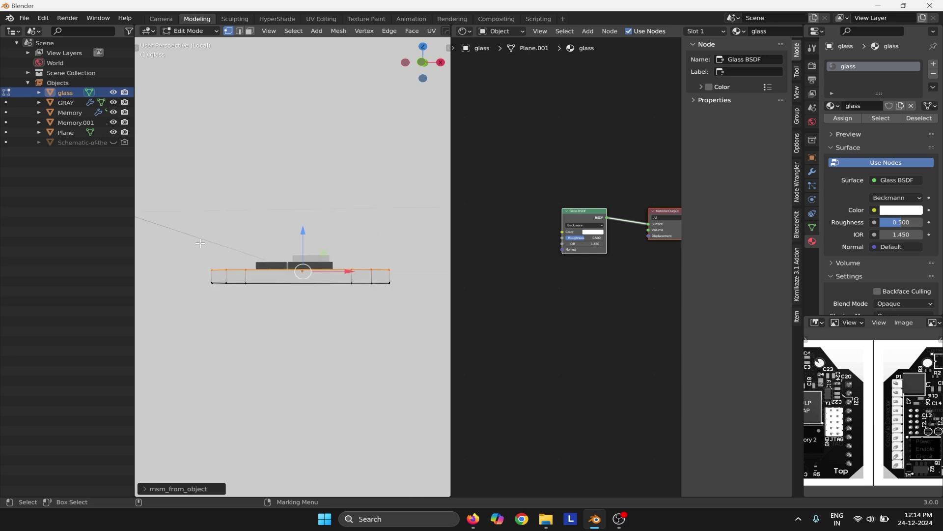
middle_click_drag(440, 278, 402, 296)
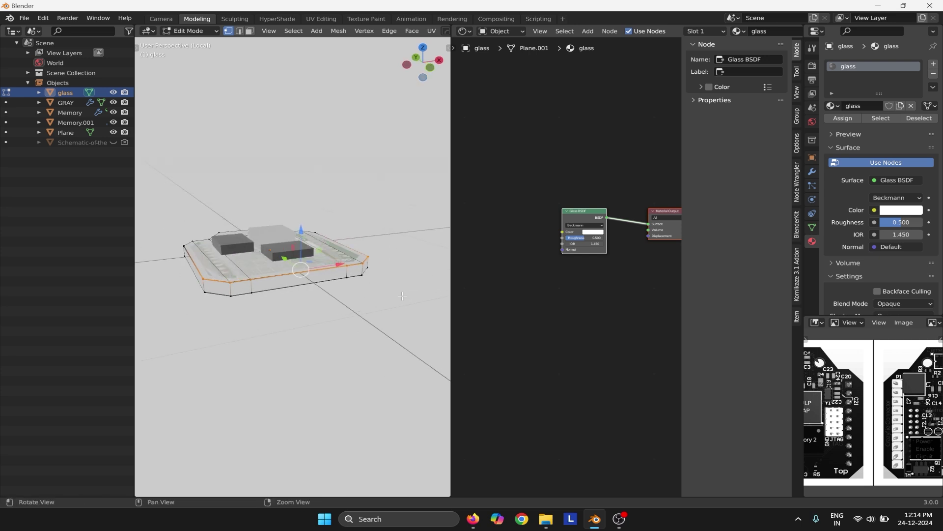
mouse_move(307, 229)
middle_mouse_down()
mouse_move(198, 230)
mouse_move(207, 269)
middle_mouse_up()
key("shift+z")
left_click_drag(195, 243, 410, 273)
middle_click_drag(410, 273, 297, 220)
right_click(298, 220)
left_click(362, 183)
Return to object mode, compare the glass with the board in wireframe, and display the glass object in solid shading.
mouse_move(354, 207)
middle_mouse_down()
mouse_move(354, 291)
mouse_move(351, 210)
middle_mouse_up()
scroll(301, 235, "up", 2)
right_click(299, 234)
left_click(366, 196)
left_click(380, 269)
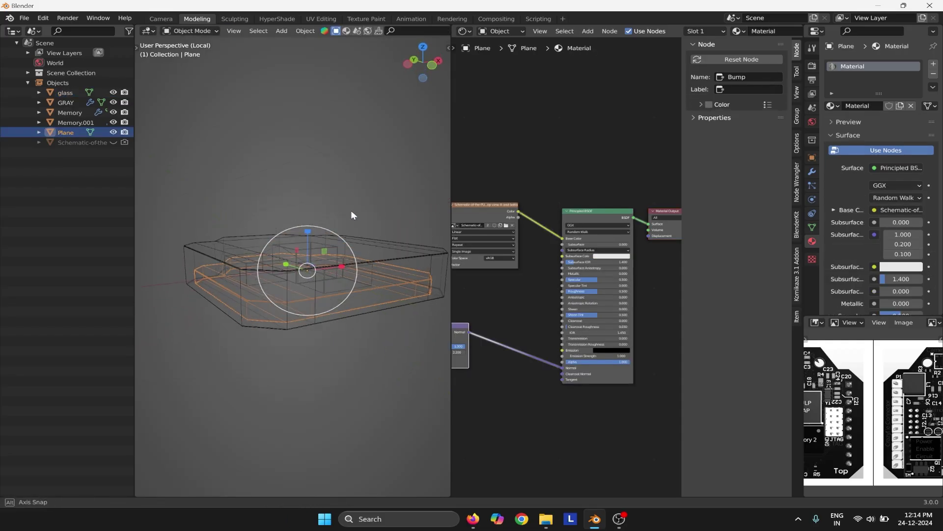
left_click(410, 243)
middle_click_drag(410, 243, 388, 210)
left_click(352, 208)
middle_click_drag(338, 172, 348, 236)
key("z")
key("z")
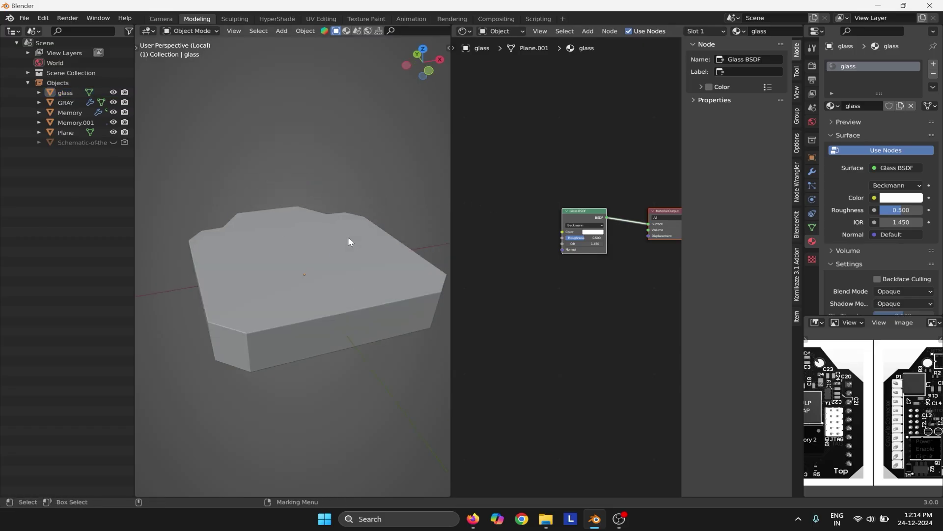
left_click(348, 237)
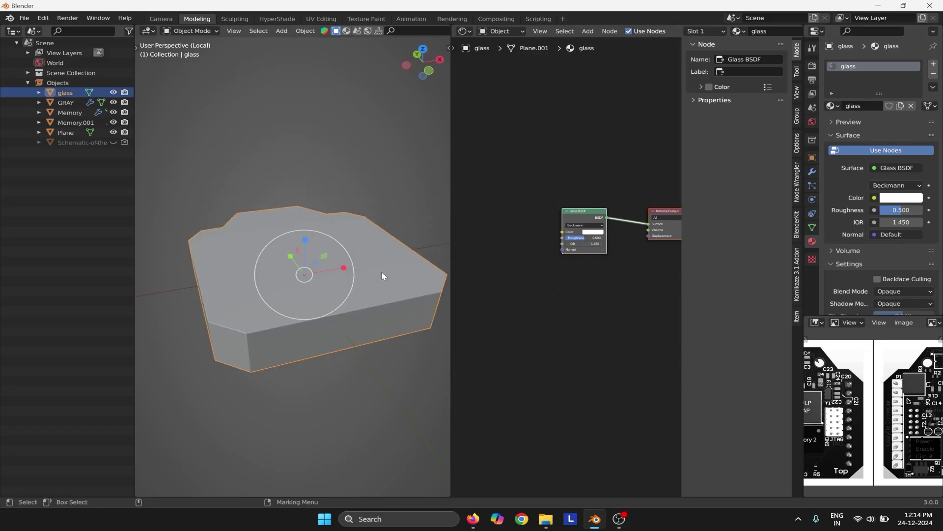
Display the model in rendered shading using Cycles with GPU Compute and a viewport maximum of 100 samples.
mouse_move(378, 223)
middle_mouse_down()
mouse_move(358, 210)
mouse_move(361, 163)
mouse_move(360, 234)
mouse_move(339, 296)
mouse_move(383, 275)
middle_mouse_up()
key("z")
left_click(346, 197)
left_click(812, 65)
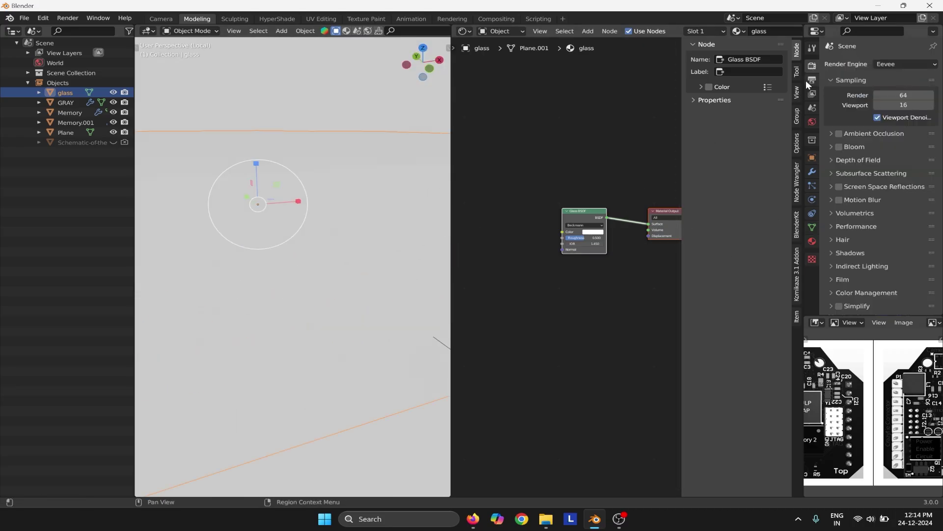
left_click(905, 64)
left_click(897, 100)
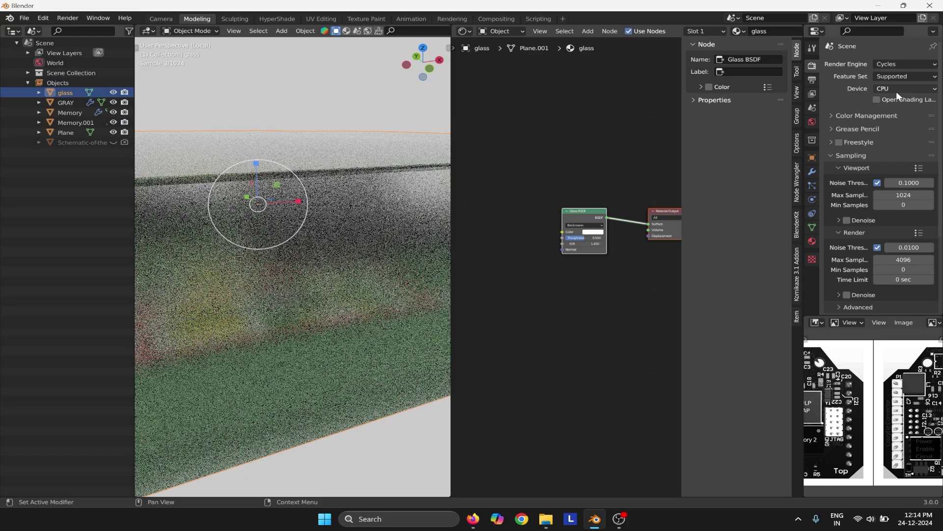
left_click(896, 90)
left_click(890, 111)
left_click(894, 184)
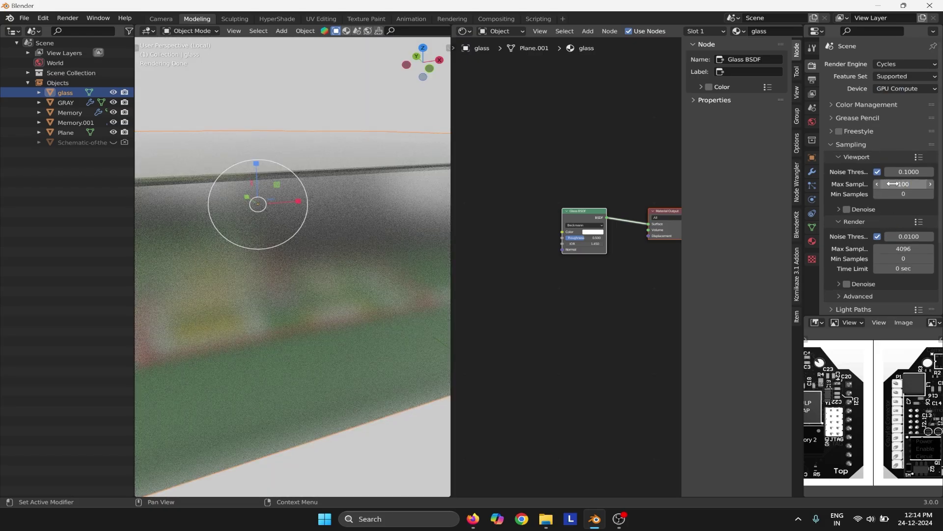
Inspect the rendered glass cover over the circuit board from the side and from above.
scroll(312, 154, "down", 6)
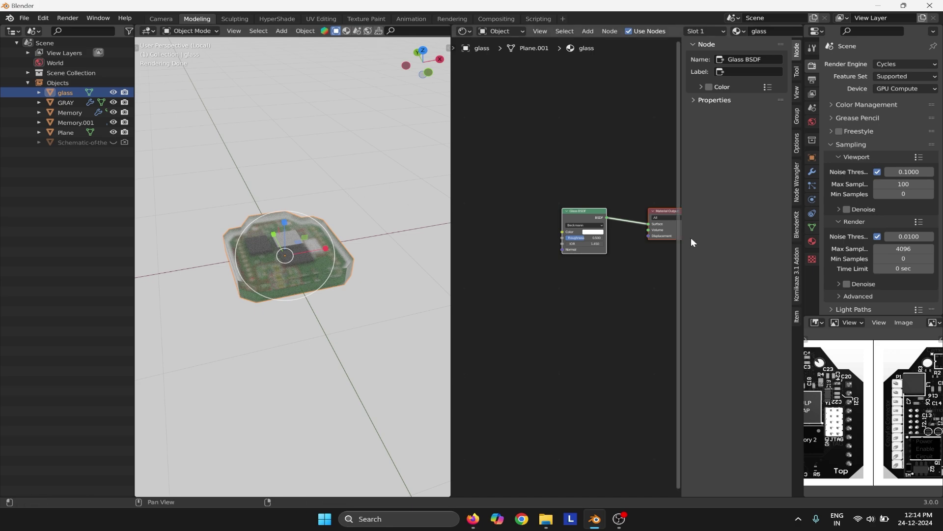
scroll(347, 187, "up", 3)
middle_click_drag(355, 275, 366, 284)
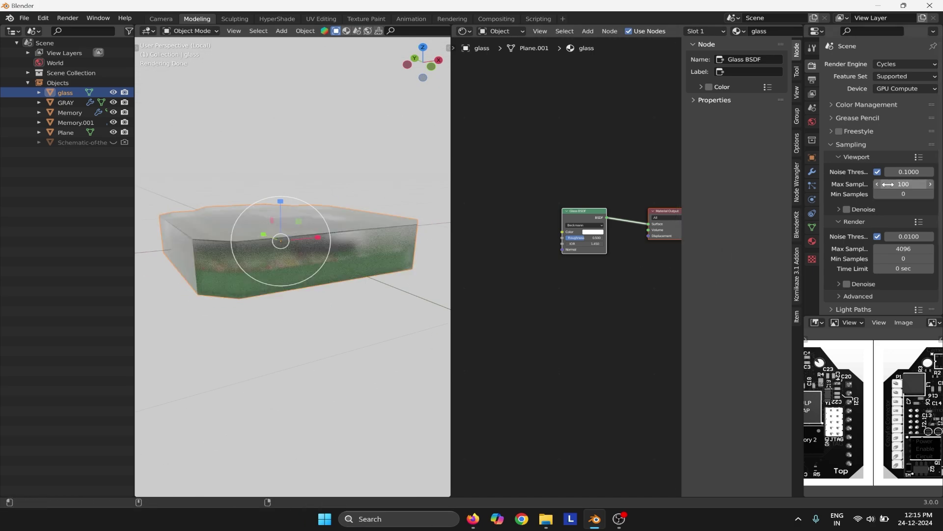
middle_click_drag(412, 200, 436, 231)
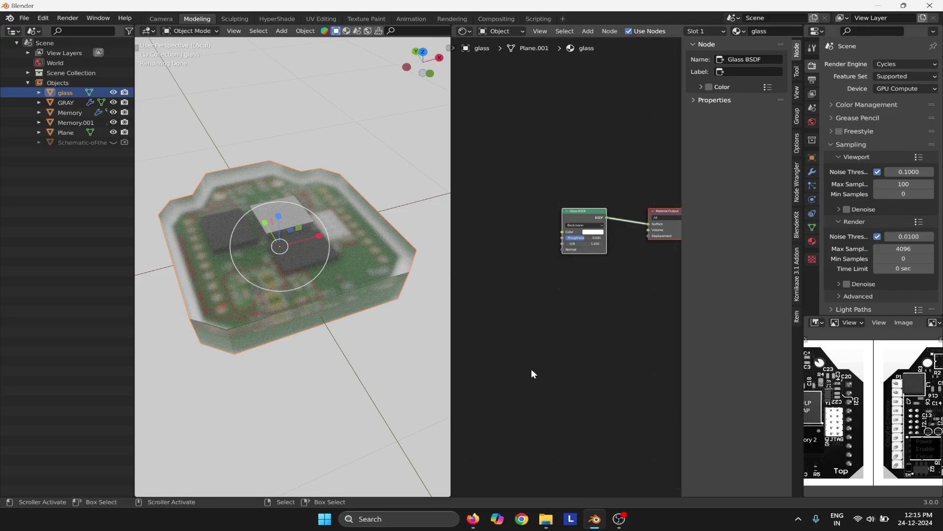
left_click(358, 171)
middle_click_drag(358, 171, 388, 260)
left_click(391, 263)
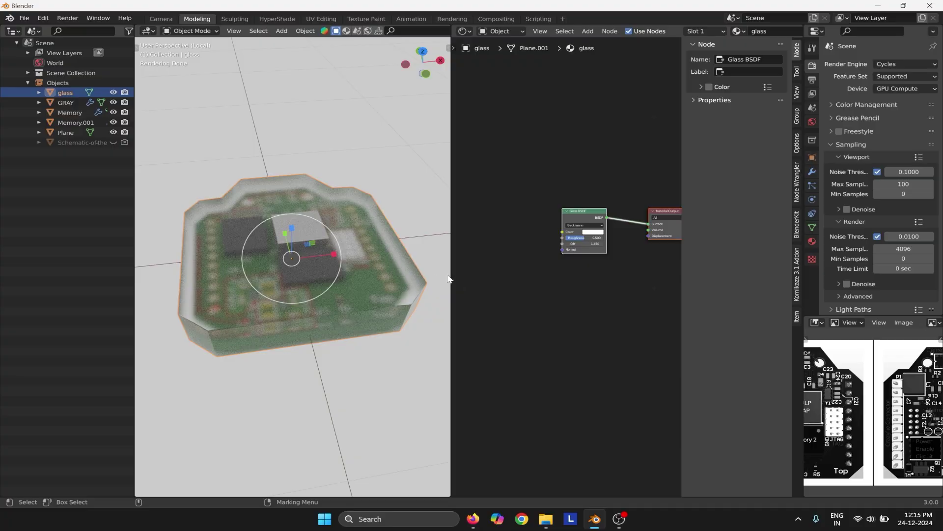
left_click(812, 171)
left_click(853, 66)
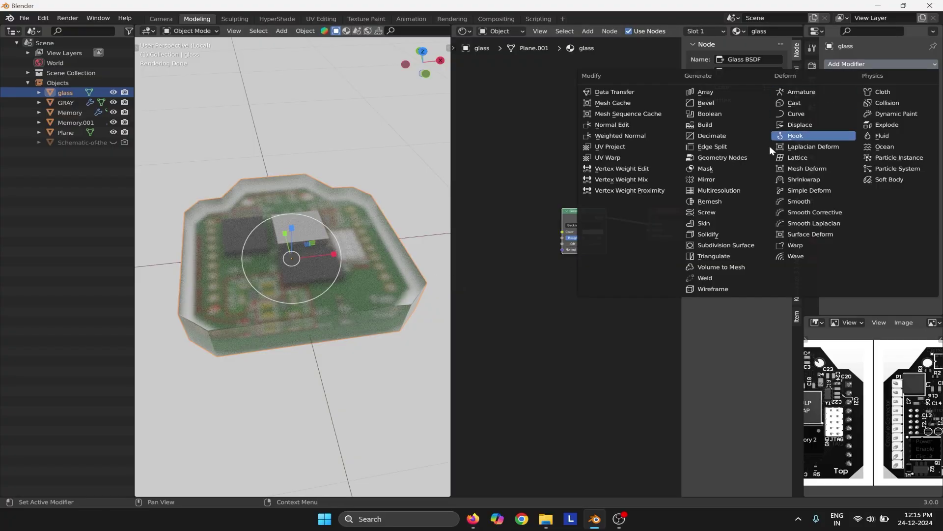
left_click(317, 184)
middle_click_drag(317, 184, 368, 216)
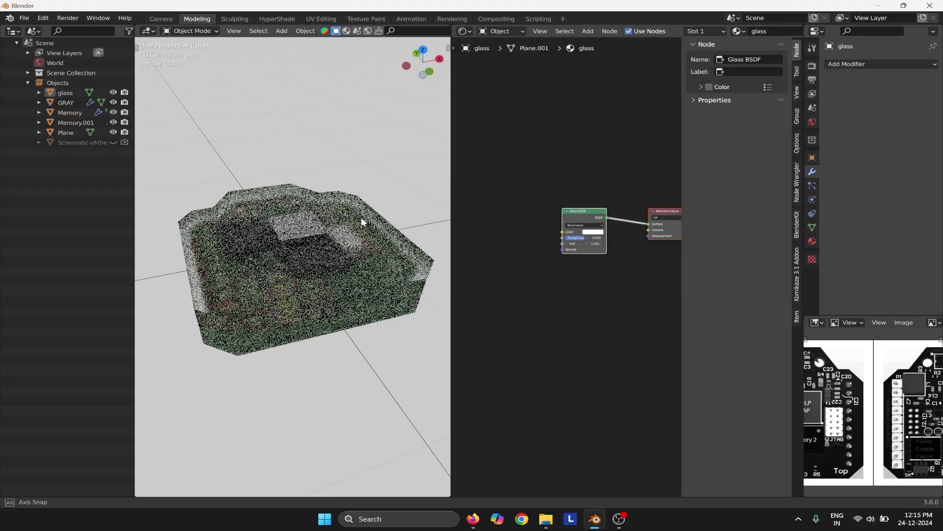
left_click(406, 255)
Collapse the glass material's Material Output node and move it slightly higher.
scroll(594, 299, "up", 4)
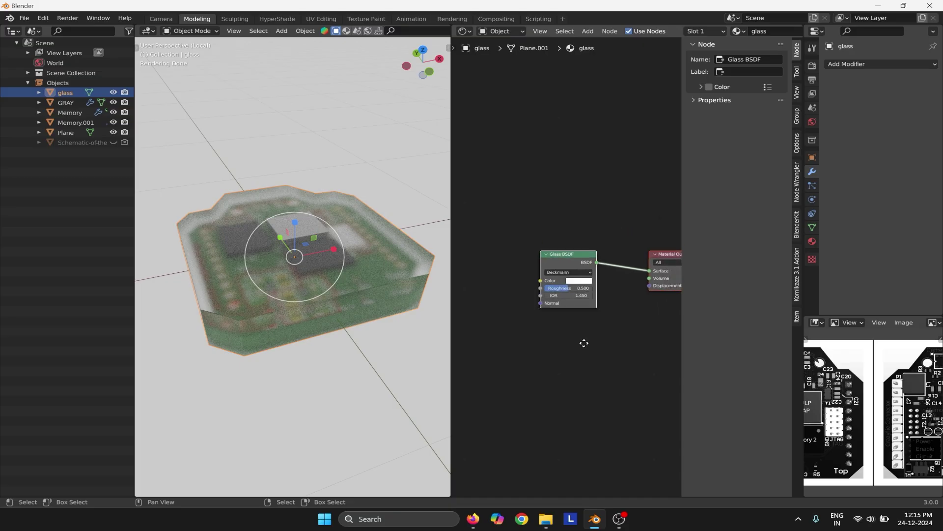
scroll(569, 344, "up", 1)
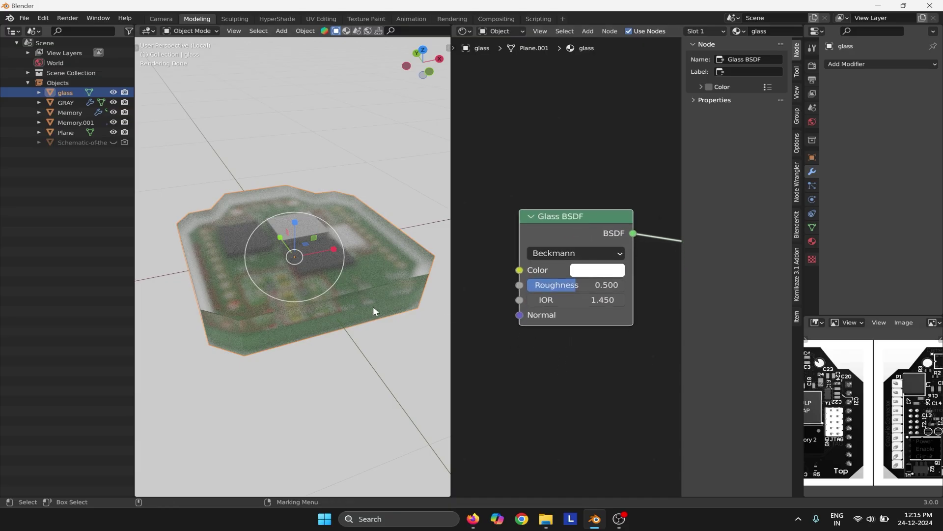
middle_click_drag(624, 286, 458, 253)
scroll(521, 329, "down", 3)
left_click(570, 215)
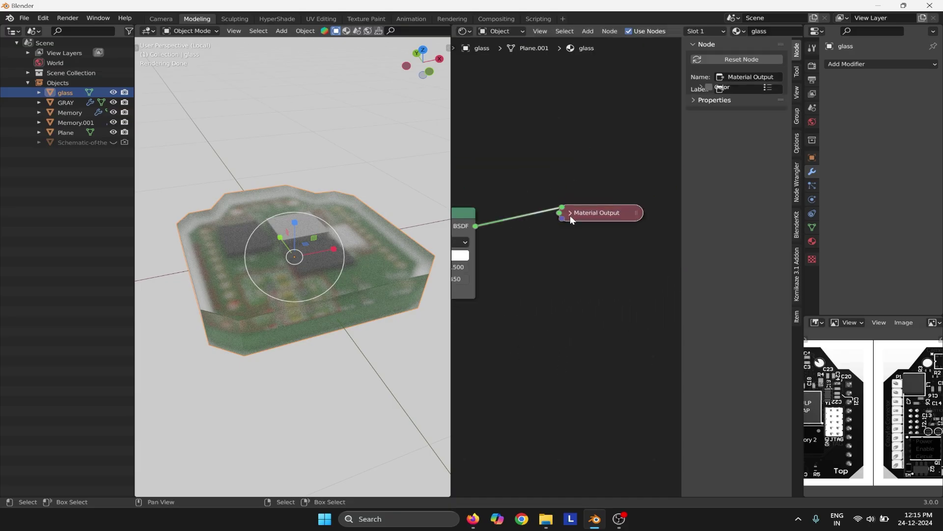
left_click_drag(571, 220, 565, 187)
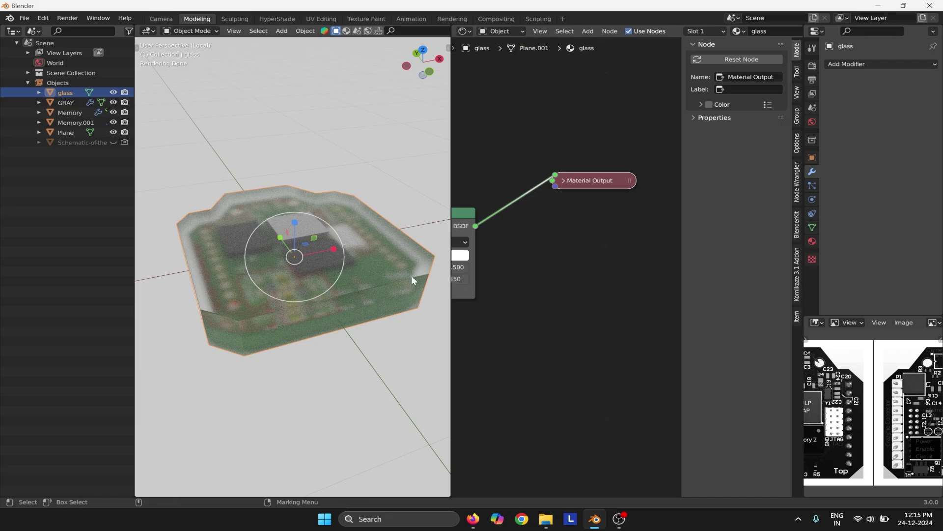
Feed the world background color with a Gradient Texture set to Diagonal.
middle_click_drag(393, 241, 388, 221)
left_click(812, 122)
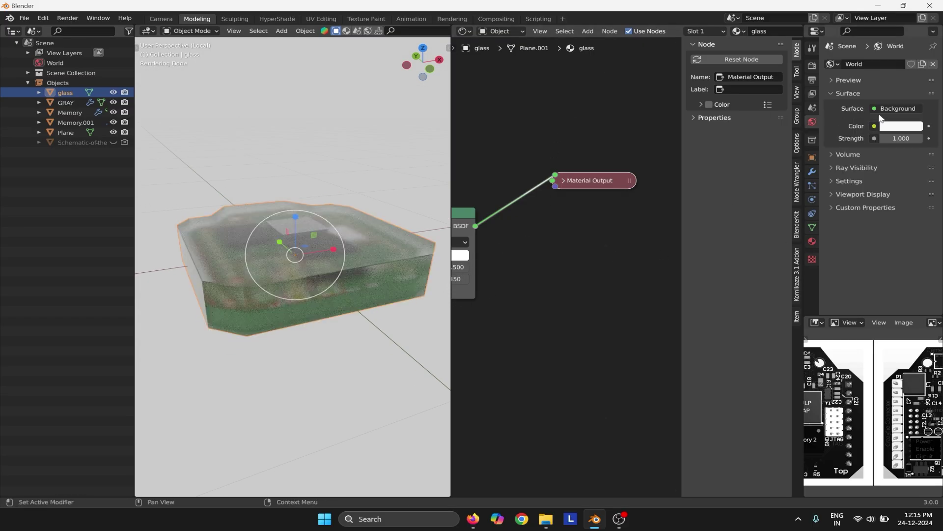
left_click(875, 126)
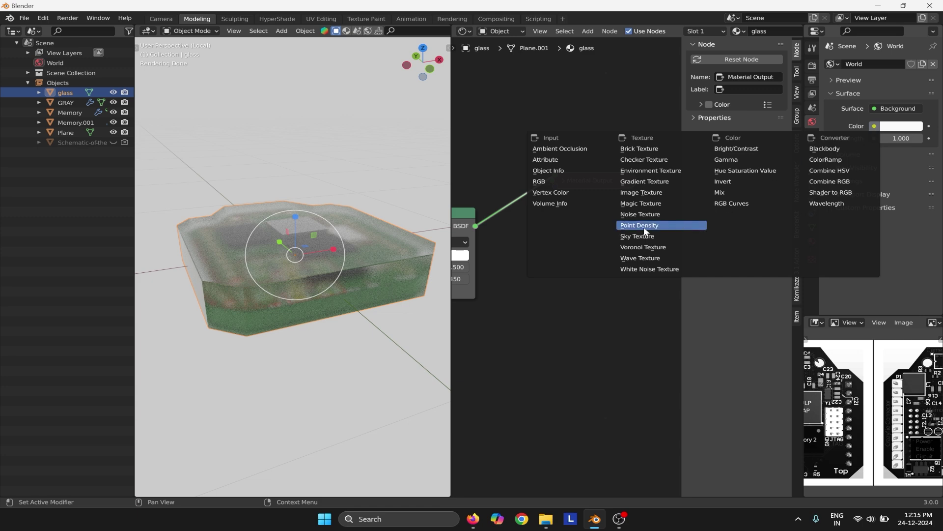
left_click(647, 182)
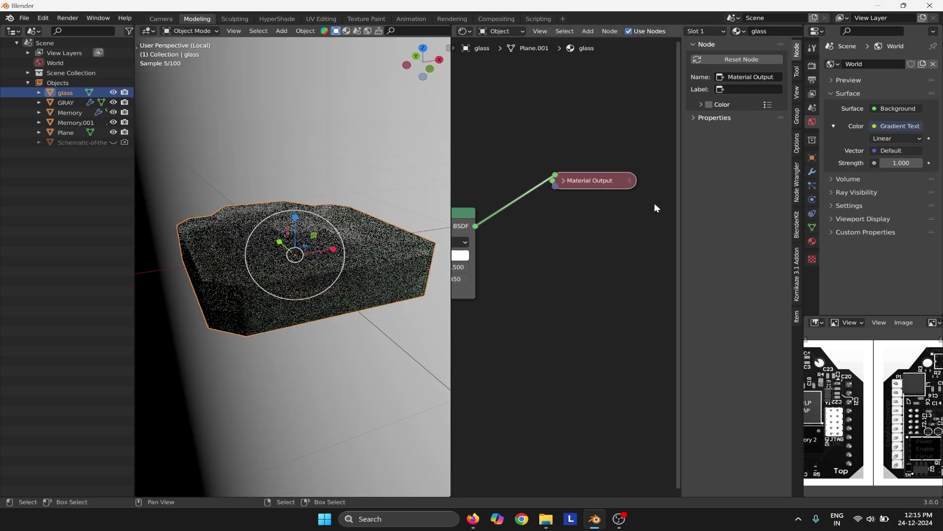
left_click(895, 142)
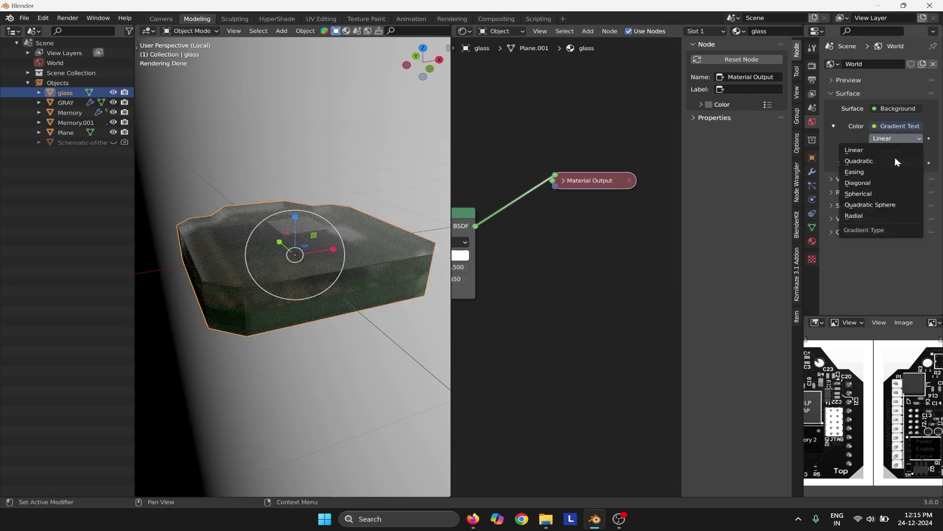
left_click(863, 181)
left_click(388, 166)
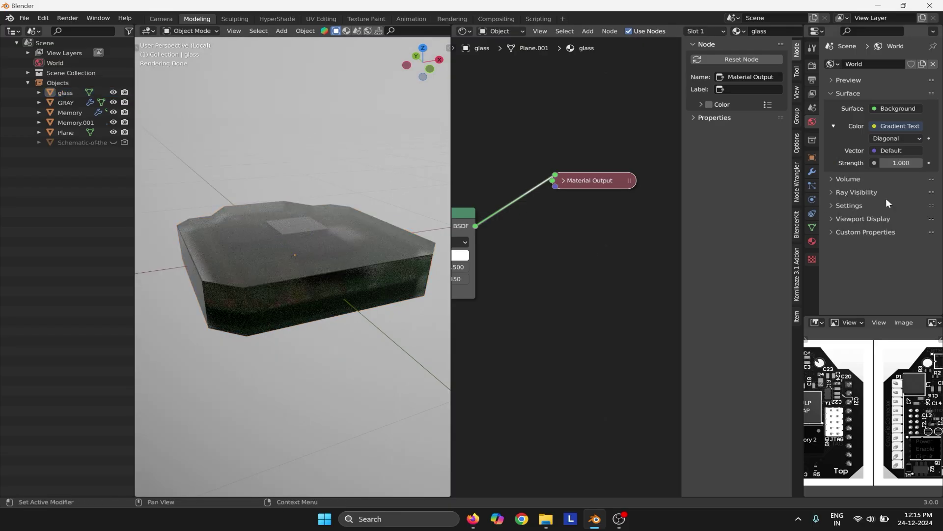
Turn off the world background's ray visibility to the camera and look at the board from above and the side.
left_click(846, 192)
left_click(877, 207)
middle_click_drag(378, 363, 363, 392)
left_click(394, 329)
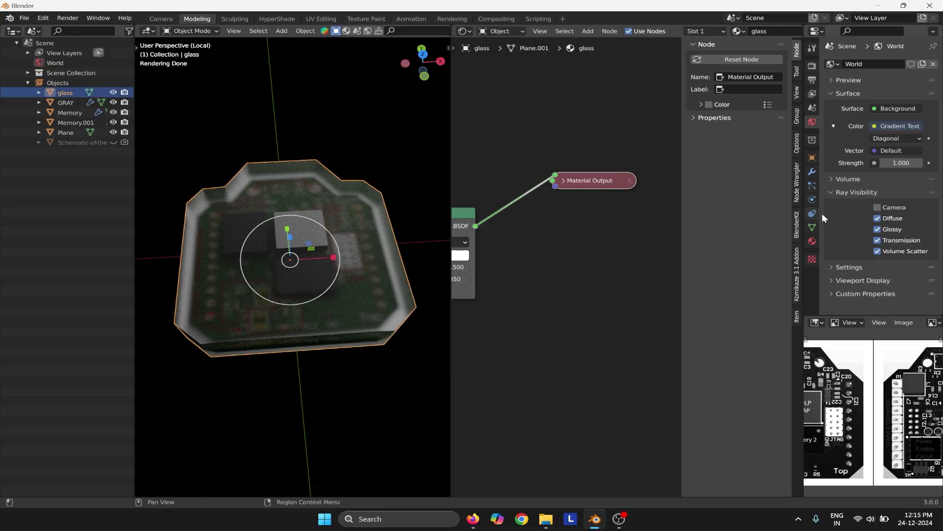
middle_click_drag(394, 390, 394, 313)
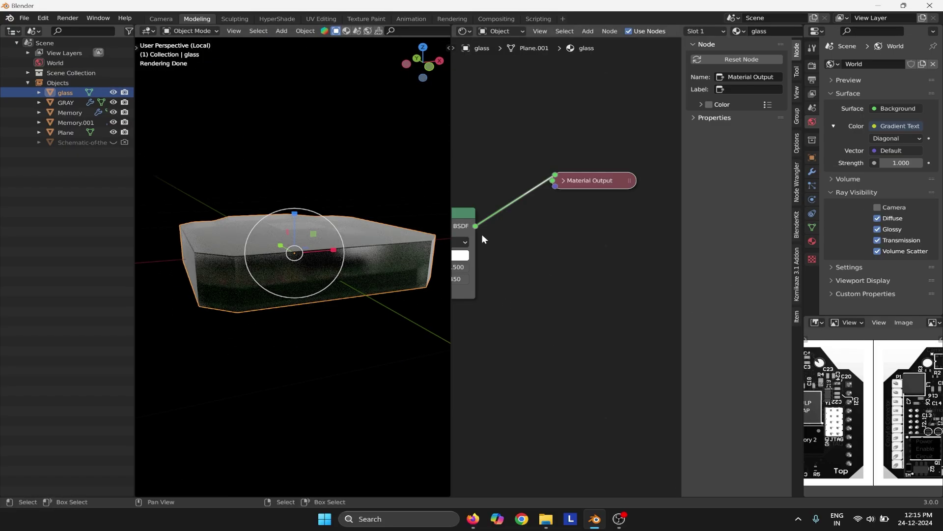
Expand the collapsed Material Output node of the glass material.
left_click(481, 32)
key("Home")
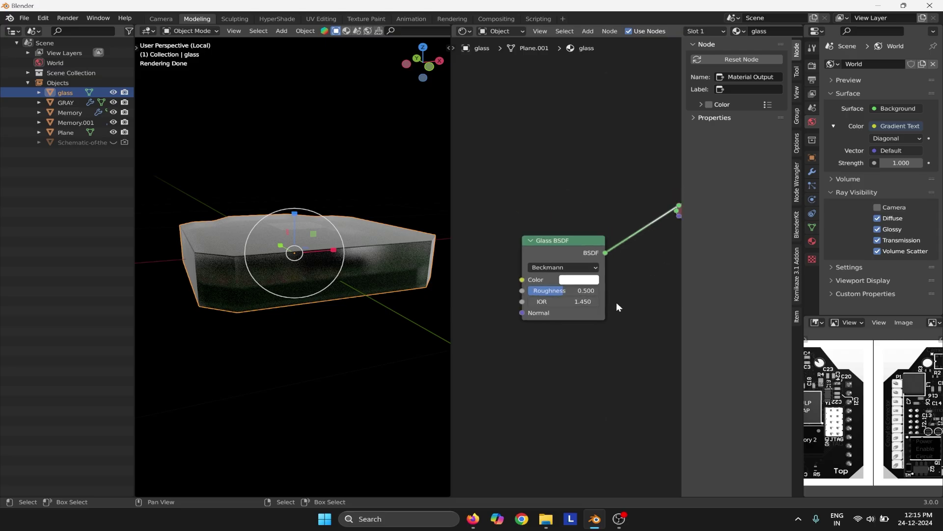
middle_click_drag(618, 276, 584, 277)
left_click(638, 215)
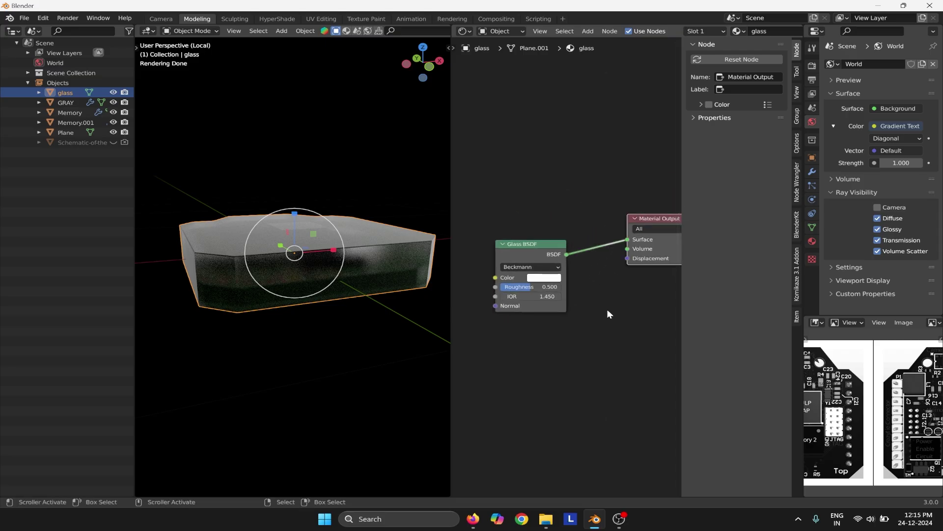
Lower the Glass BSDF roughness to 0.1, check the rendered board, and settle on a roughness of 0.2.
middle_click_drag(607, 309, 592, 251)
scroll(536, 253, "up", 1)
scroll(536, 252, "up", 2)
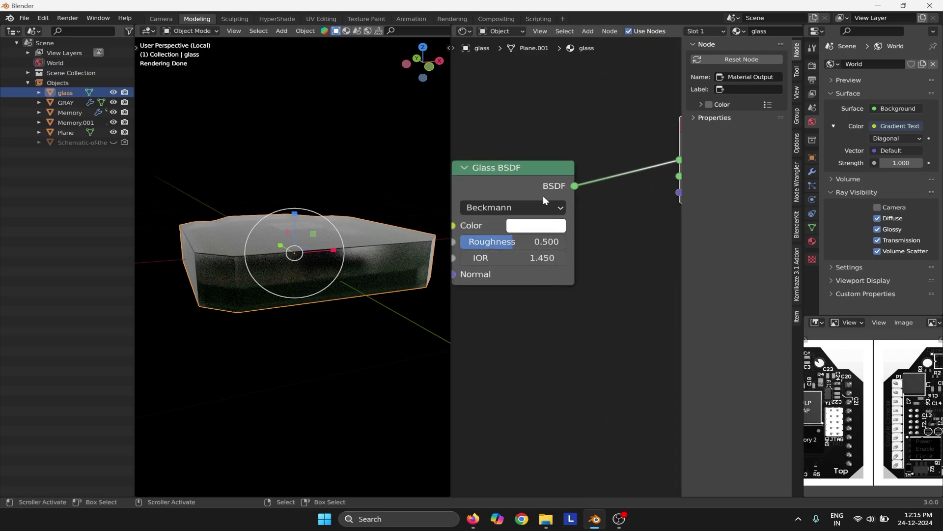
left_click(529, 244)
type("0.1")
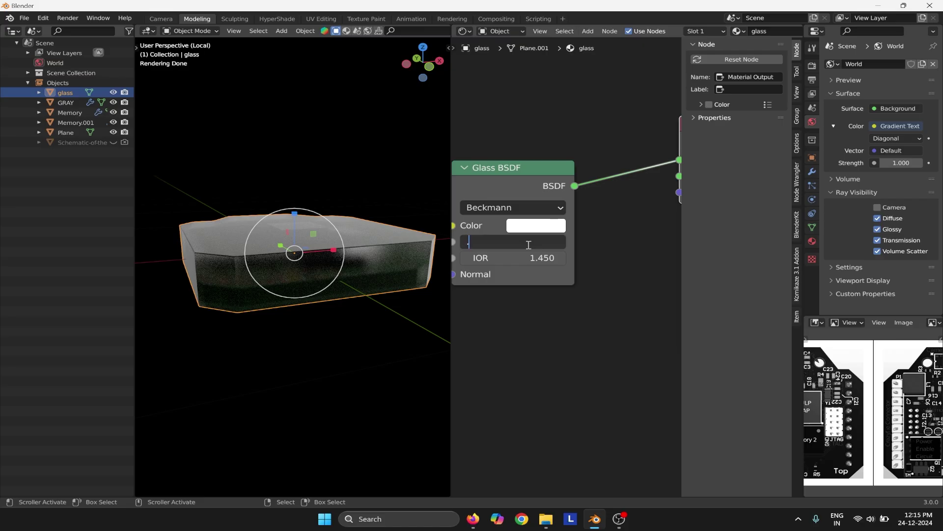
key("Return")
middle_click_drag(388, 280, 385, 340)
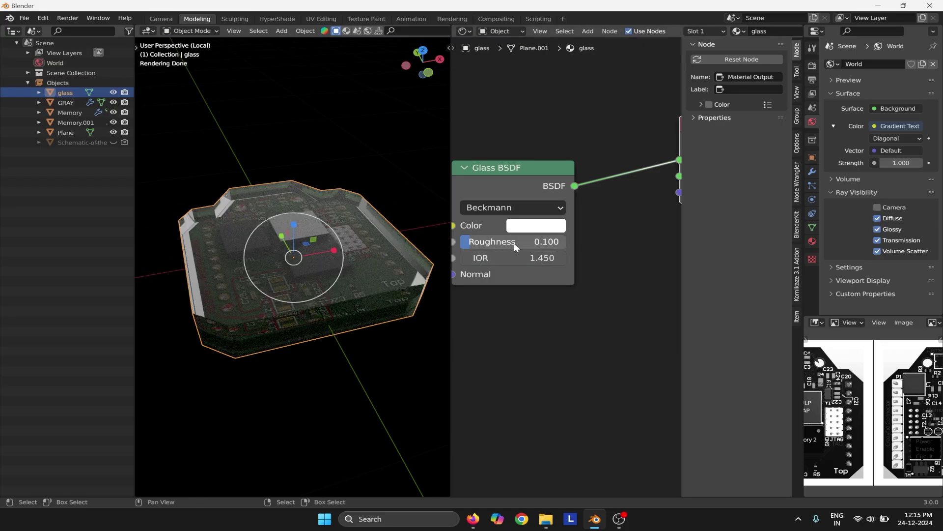
type("0.2")
key("Return")
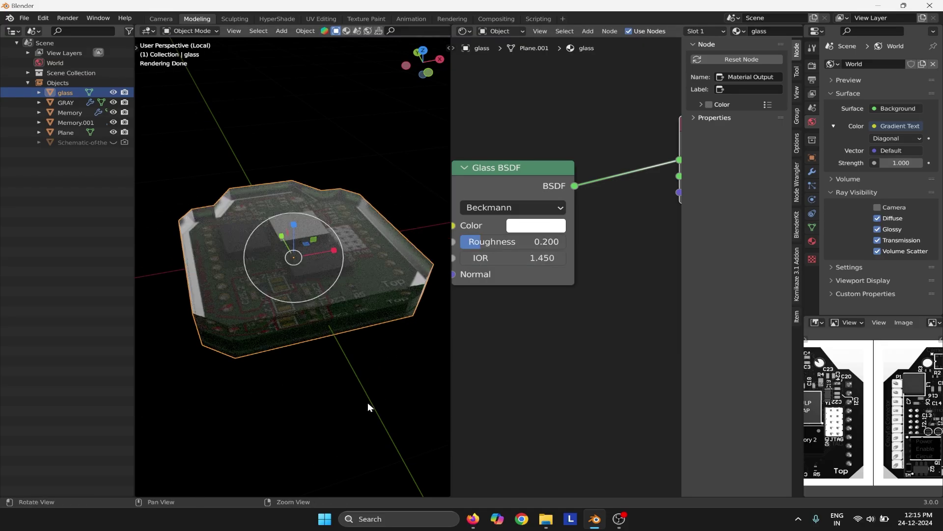
Add a Solidify modifier to the glass object around the circuit board.
middle_click_drag(367, 401, 308, 331)
scroll(362, 359, "down", 3)
left_click(337, 296)
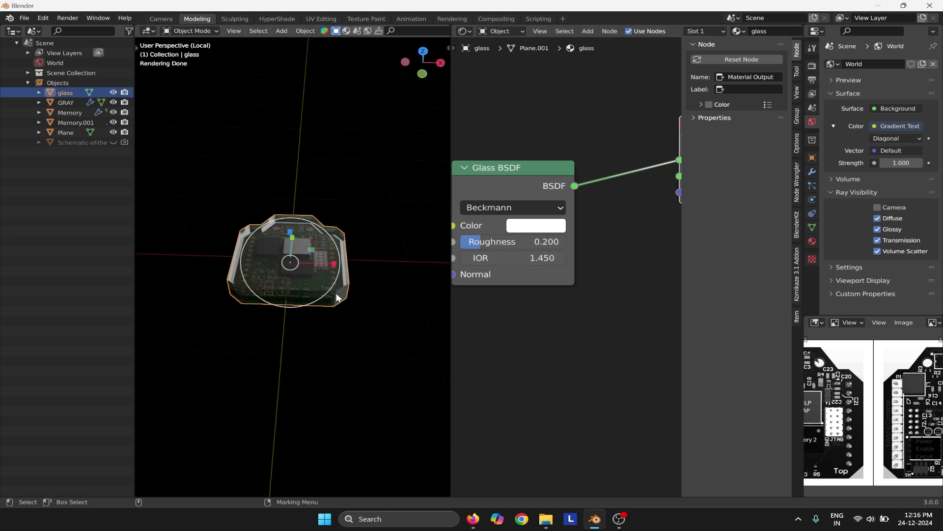
left_click(812, 241)
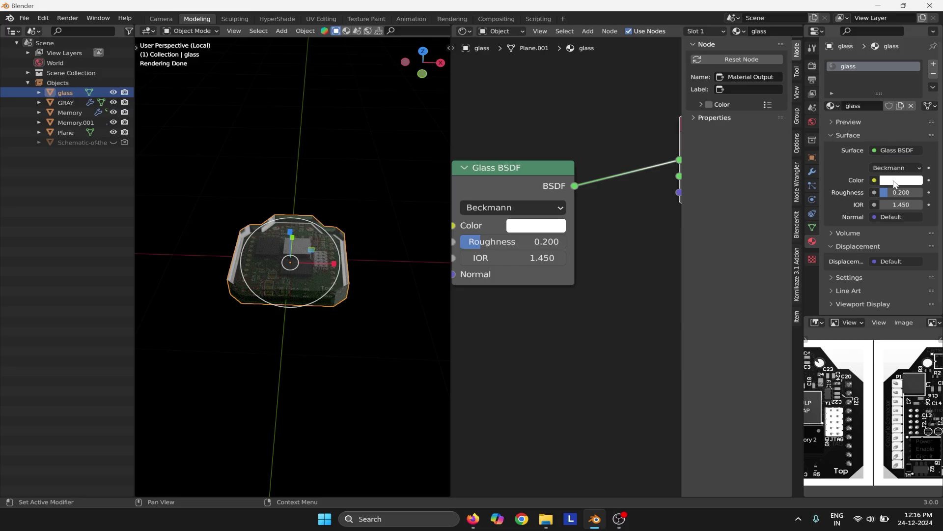
middle_click_drag(369, 382, 389, 380)
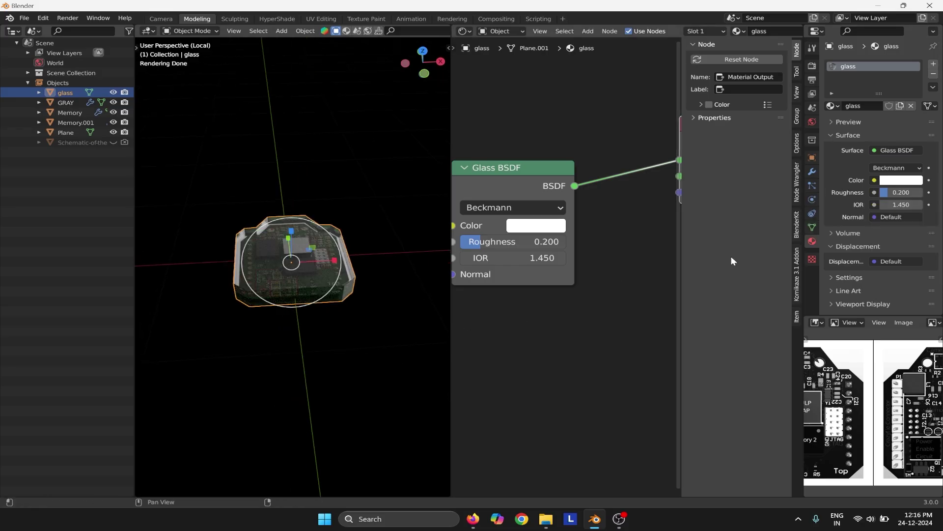
left_click(812, 173)
left_click(880, 64)
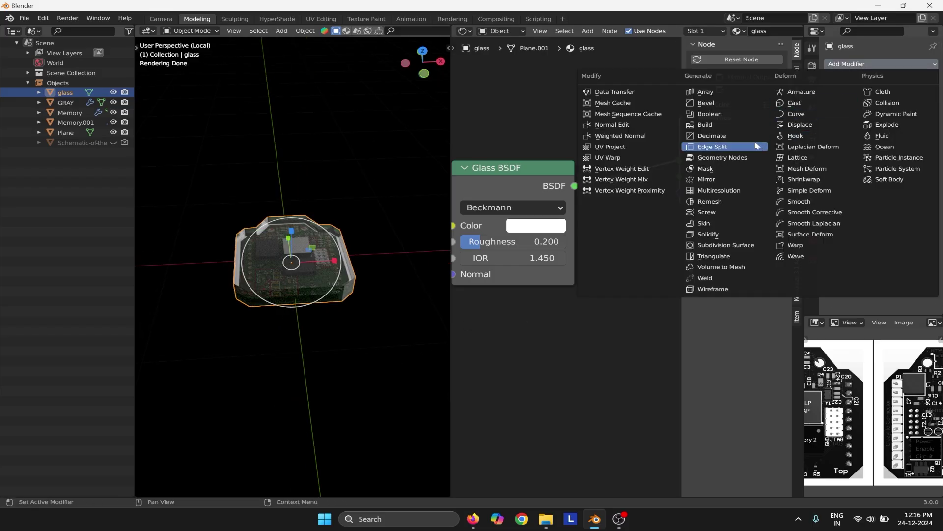
left_click(726, 234)
Increase the glass shell's Solidify thickness to about 0.099 m and inspect the render from the side.
middle_click_drag(433, 175, 486, 202)
scroll(352, 166, "up", 3)
middle_click_drag(826, 148, 784, 180)
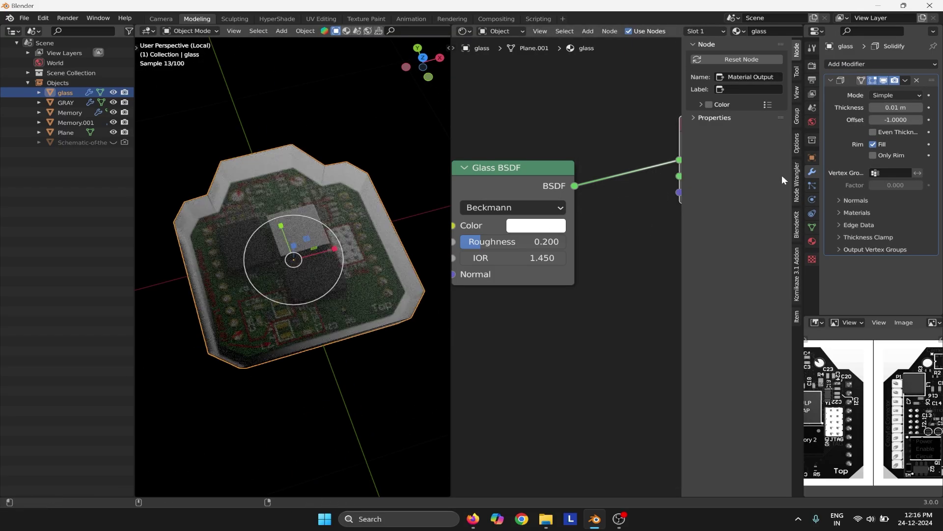
left_click_drag(891, 108, 919, 108)
mouse_move(896, 108)
left_mouse_down()
mouse_move(918, 107)
mouse_move(911, 107)
left_mouse_up()
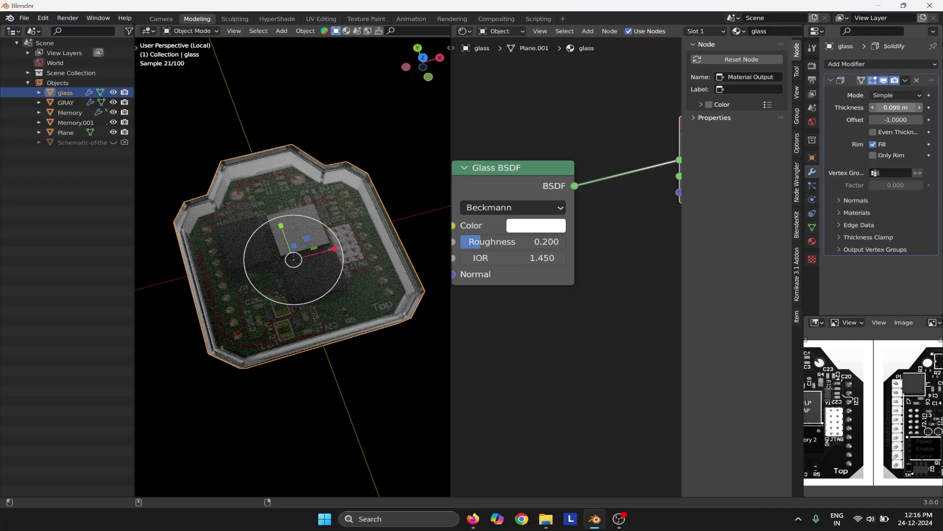
mouse_move(369, 134)
middle_mouse_down()
mouse_move(342, 184)
mouse_move(379, 148)
mouse_move(178, 134)
mouse_move(388, 175)
mouse_move(375, 175)
mouse_move(360, 150)
middle_mouse_up()
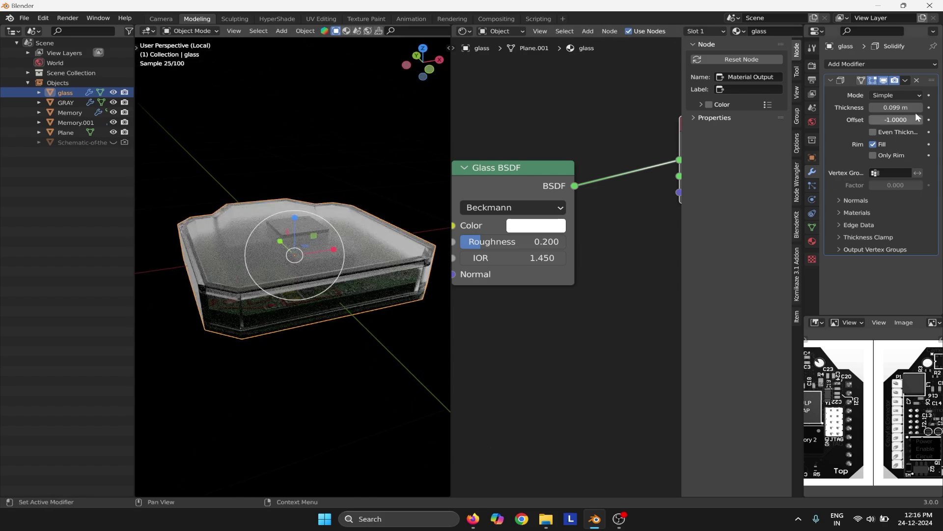
Raise the glass shell's Solidify thickness to about 0.154 m and enable Even Thickness.
mouse_move(896, 107)
left_mouse_down()
mouse_move(913, 107)
mouse_move(899, 107)
left_mouse_up()
middle_click_drag(364, 208, 350, 232)
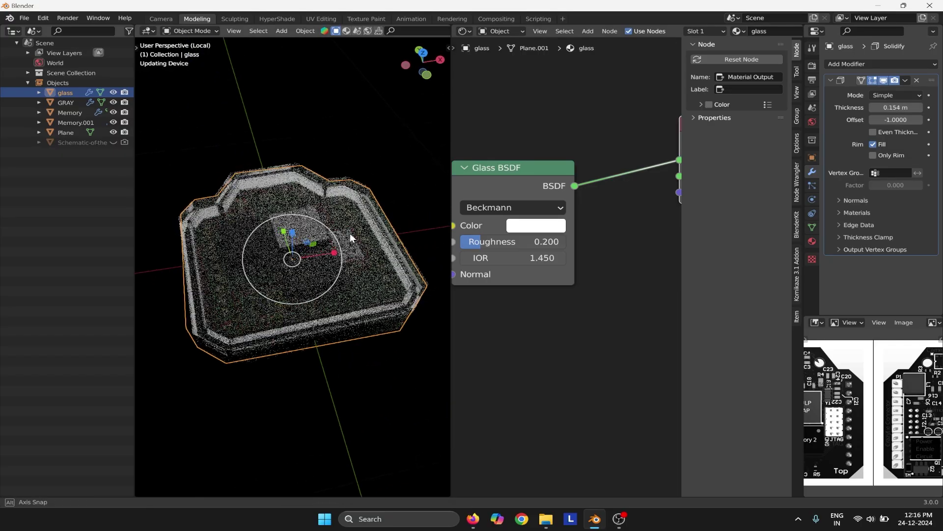
left_click(873, 132)
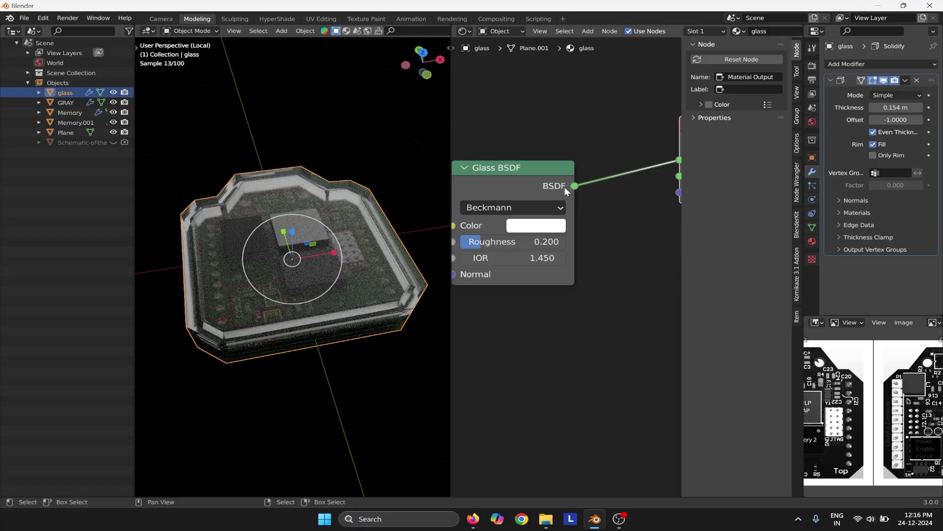
middle_click_drag(383, 231, 363, 163)
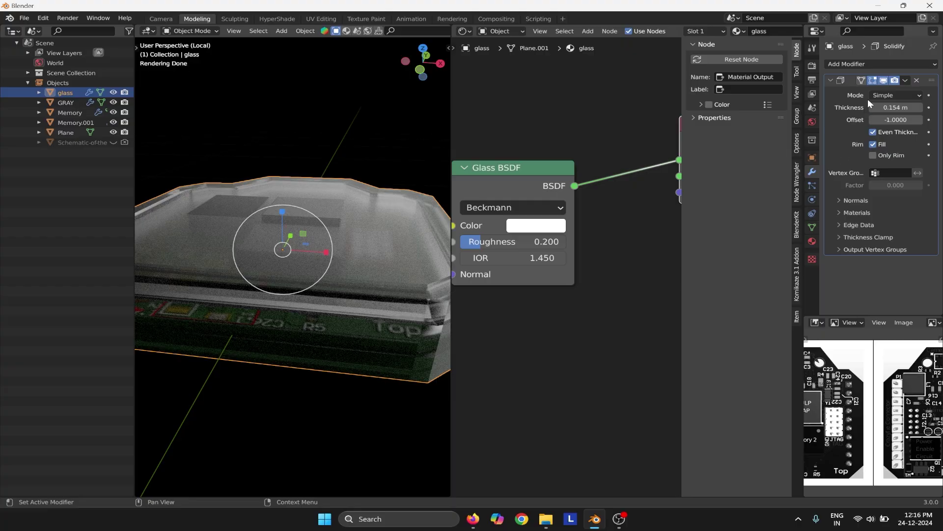
Try a Bevel modifier on the glass shell and remove it again.
left_click(856, 64)
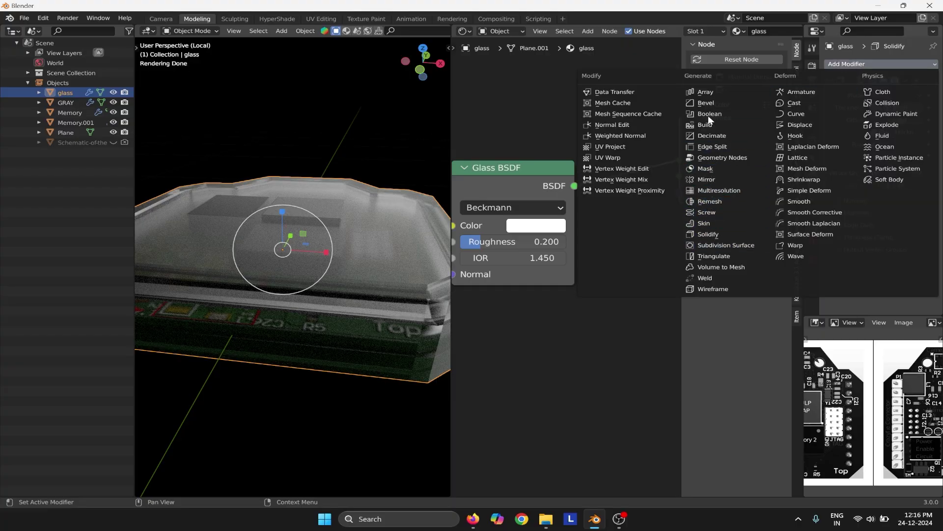
left_click(706, 102)
scroll(889, 284, "down", 1)
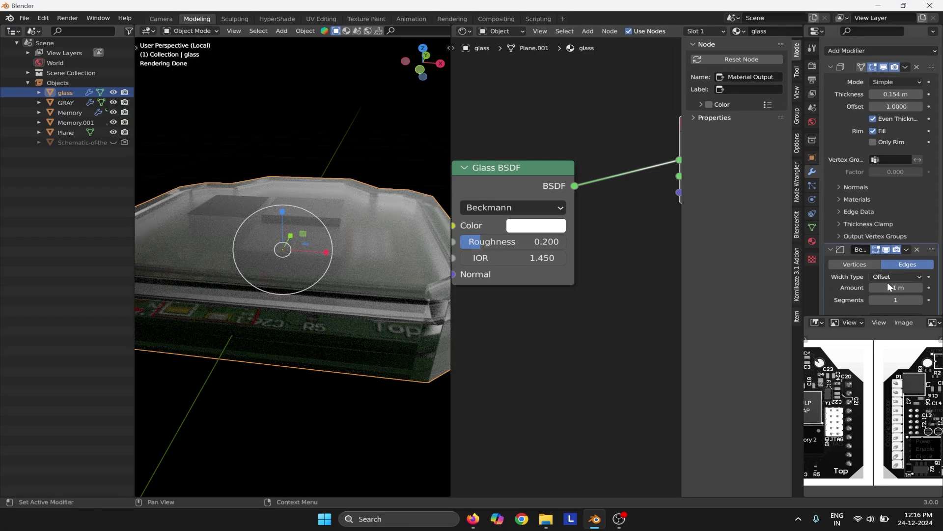
mouse_move(896, 300)
left_mouse_down()
mouse_move(908, 288)
mouse_move(896, 288)
left_mouse_up()
left_click(917, 250)
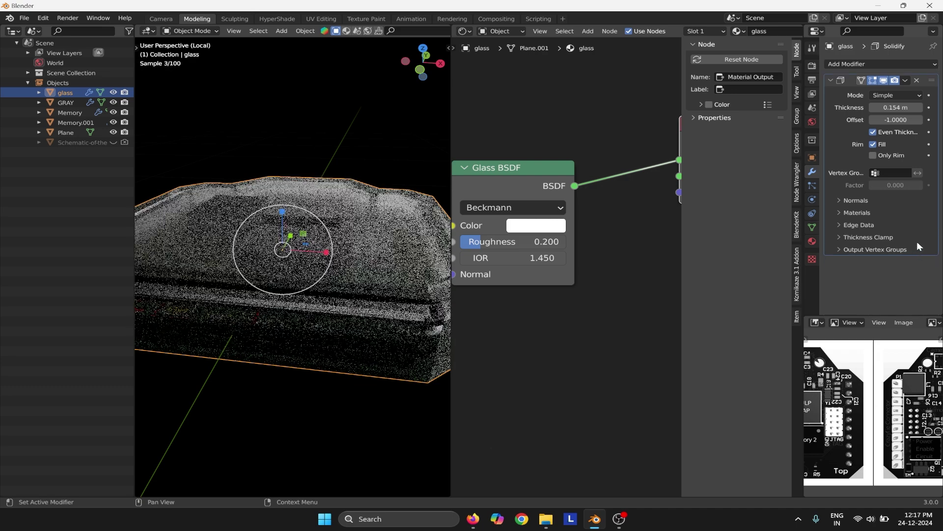
Try a Subdivision Surface modifier on the glass shell, check it from above, and remove it.
left_click(879, 64)
left_click(725, 259)
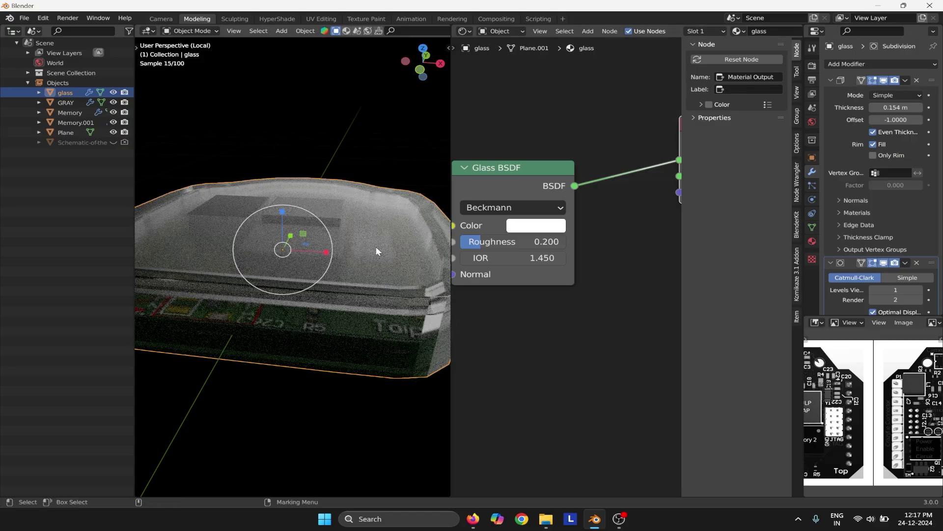
middle_click_drag(376, 246, 322, 323)
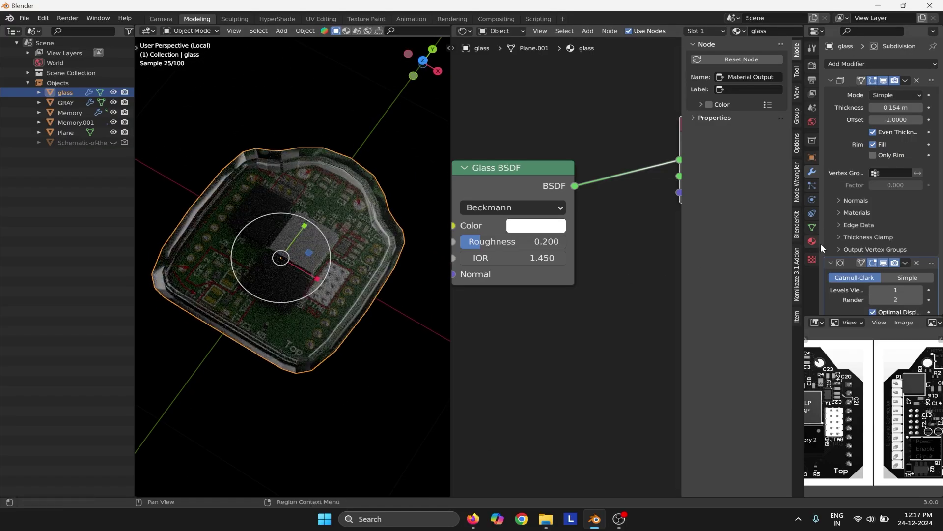
left_click(917, 263)
middle_click_drag(396, 275, 369, 303)
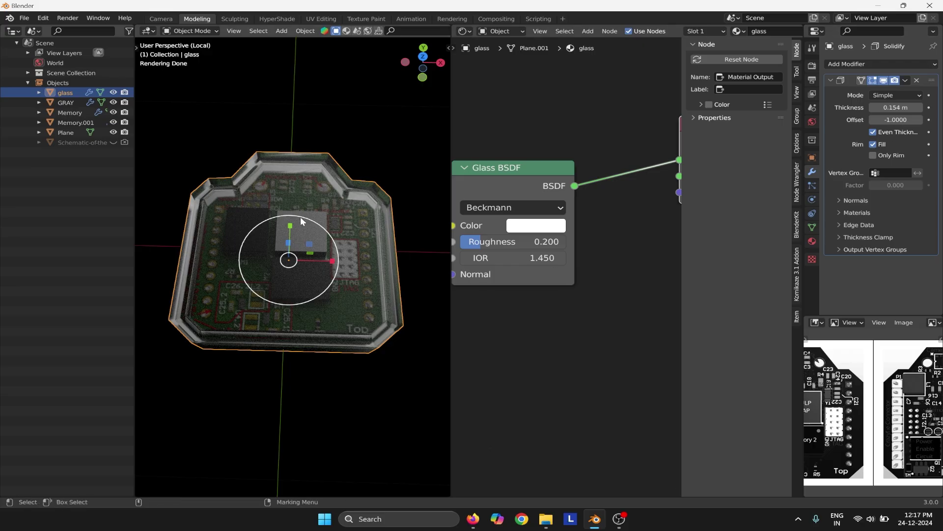
Set the Solidify thickness to 0.2 m and examine the glass rim up close.
middle_click_drag(301, 221, 358, 116)
scroll(334, 166, "up", 3)
scroll(334, 162, "down", 3)
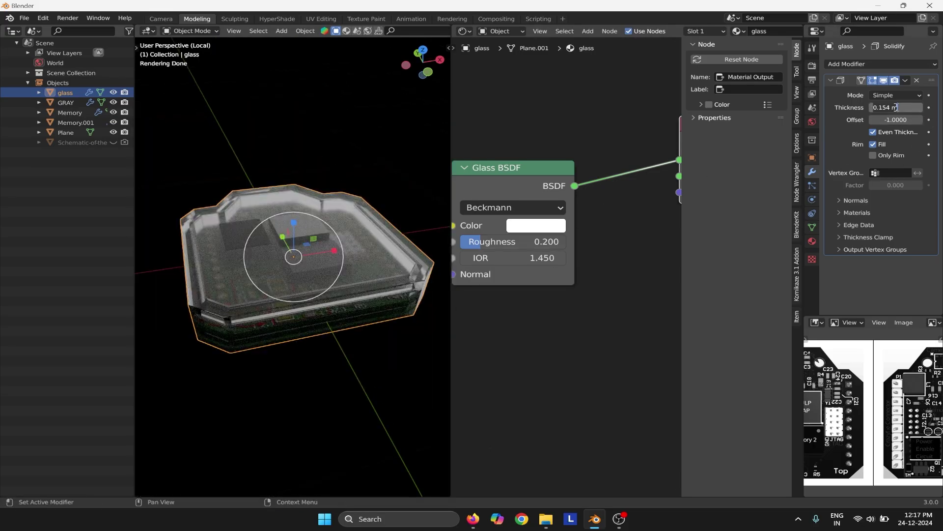
type("0.2")
key("Return")
middle_click_drag(367, 195, 361, 224)
scroll(355, 167, "up", 2)
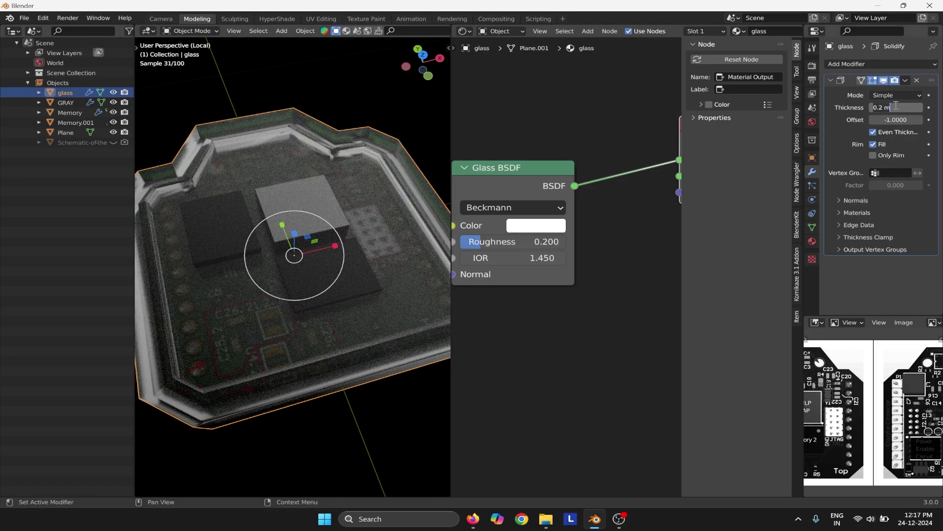
Try a Solidify thickness of 0.15 m, settle on 0.1 m, and inspect the glass shell.
type("0.15")
key("Return")
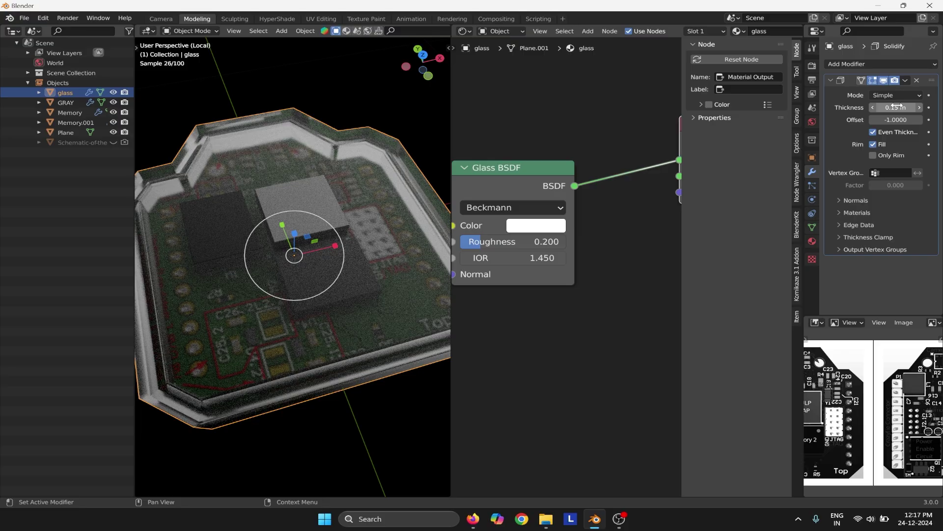
type("0.1")
key("Return")
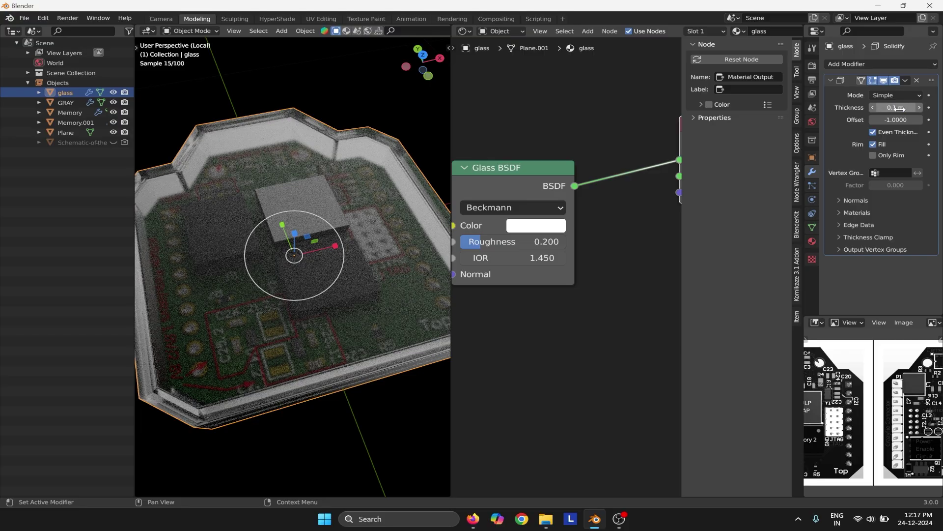
middle_click_drag(344, 206, 318, 143)
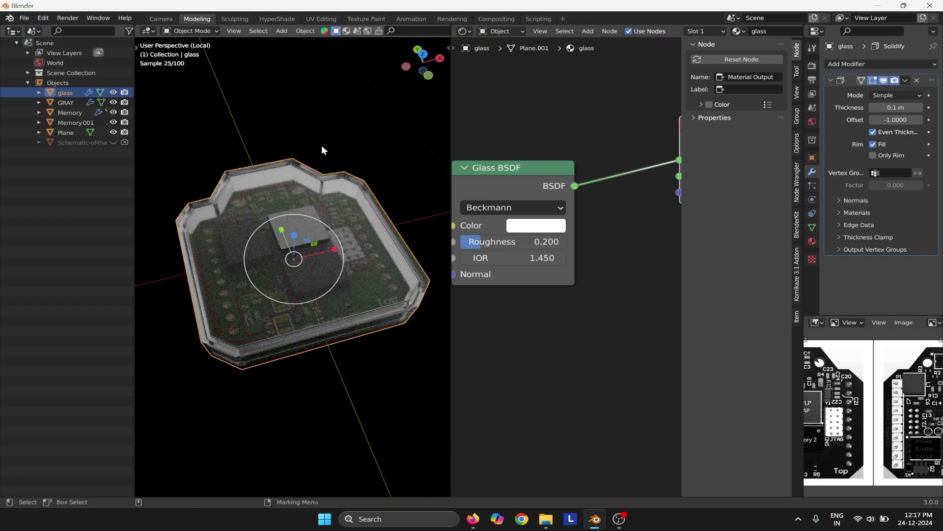
scroll(323, 164, "up", 4)
middle_click_drag(322, 184, 311, 157)
scroll(326, 364, "down", 4)
middle_click_drag(326, 364, 303, 293)
Reselect the glass object after viewing the board's material, and move its Glass BSDF node up to free space below.
left_click(302, 293)
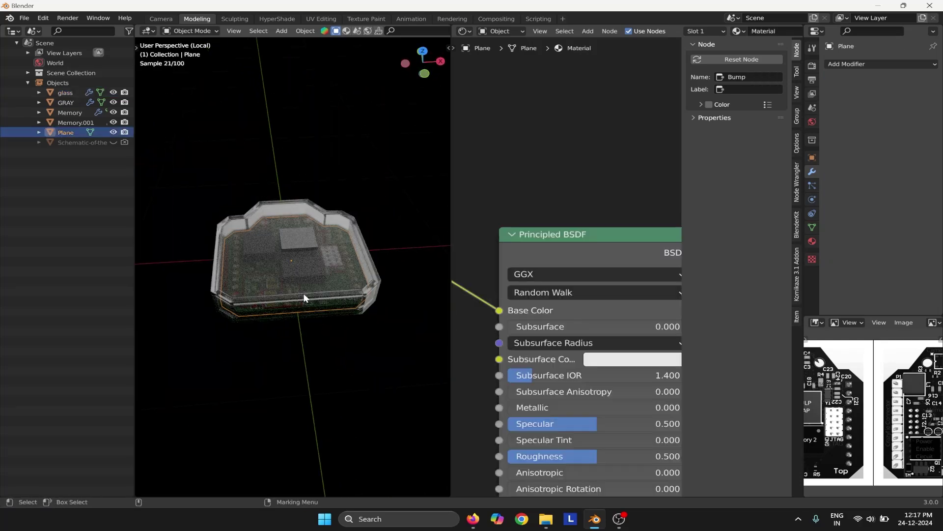
scroll(555, 359, "down", 5)
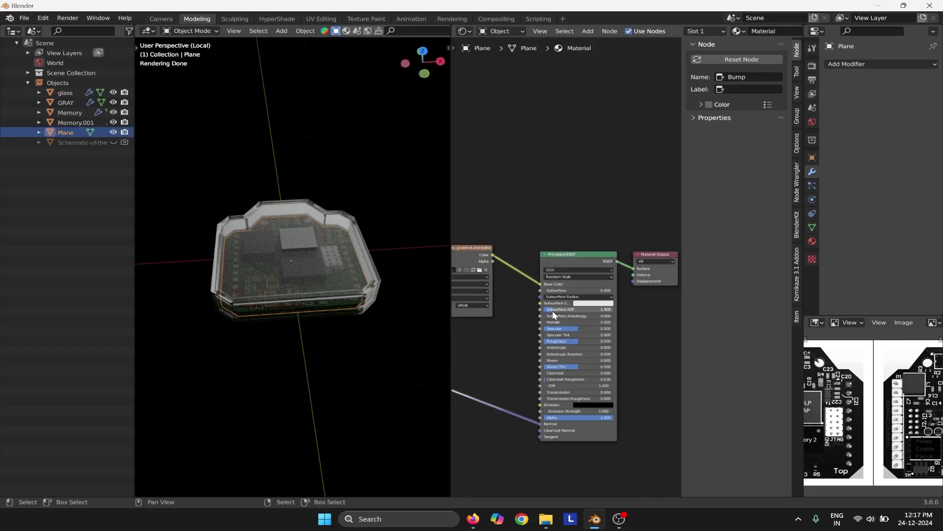
left_click(342, 252)
middle_click_drag(521, 264, 542, 298)
scroll(542, 298, "up", 2)
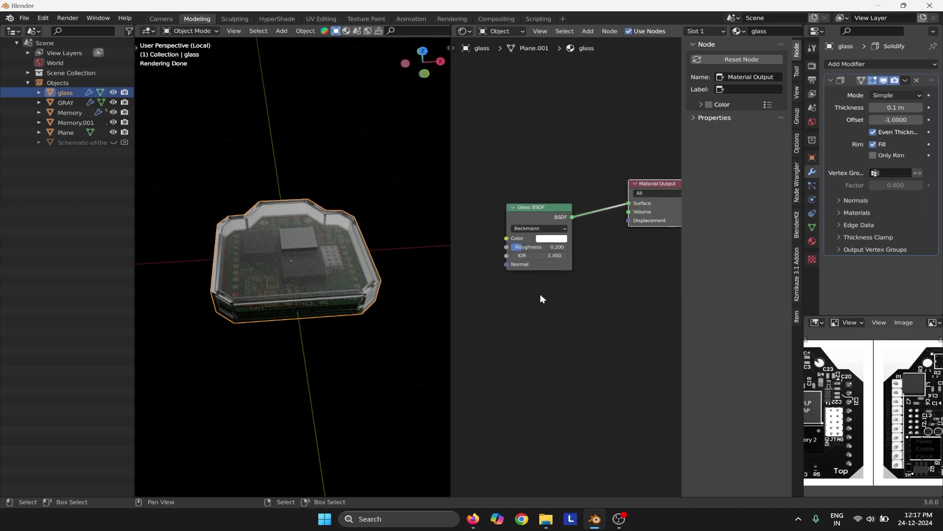
left_click_drag(545, 207, 527, 145)
key("shift+a")
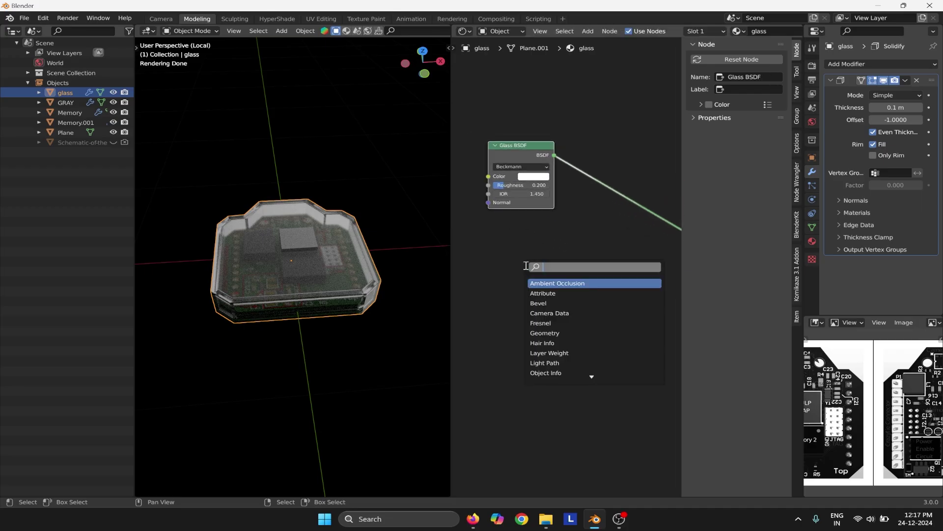
type("g")
left_click(546, 302)
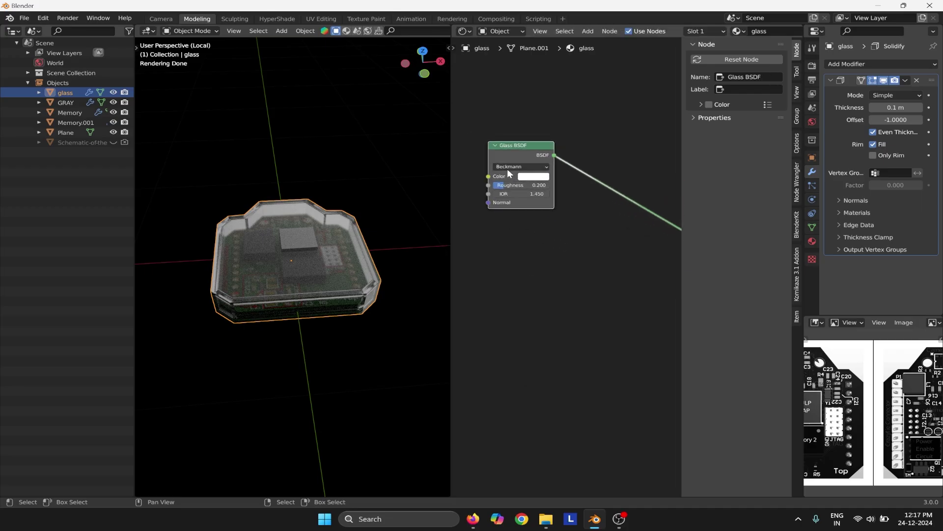
Duplicate the Glass BSDF node twice and place the copies below the original.
left_click(521, 251)
key("shift+d")
left_click(523, 336)
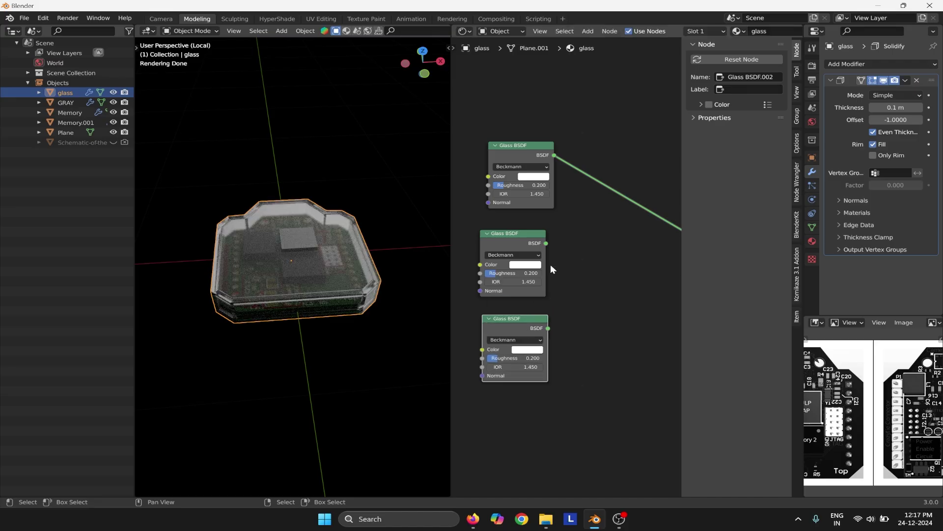
Align the three Glass BSDF nodes in an evenly spaced vertical column.
middle_click_drag(529, 249, 546, 265)
left_click_drag(536, 252, 550, 247)
middle_click_drag(547, 248, 546, 252)
left_click_drag(539, 251, 530, 251)
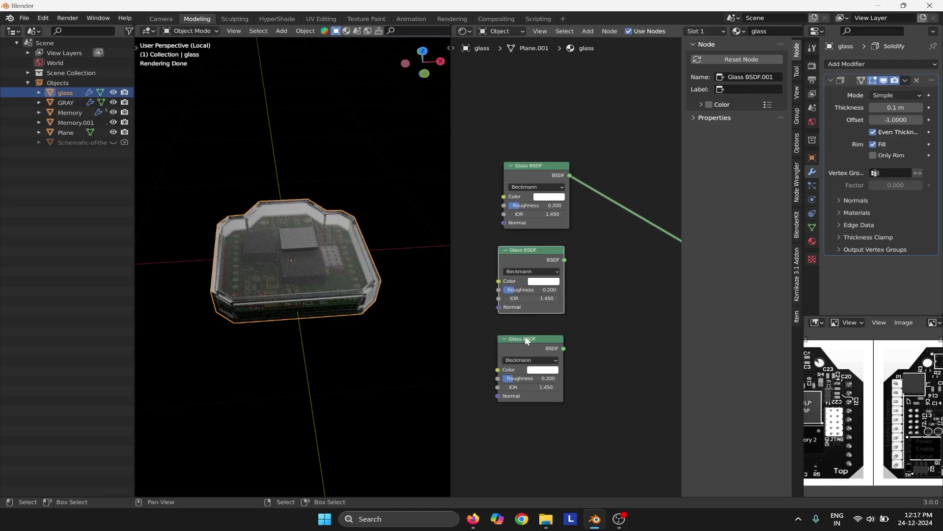
left_click_drag(531, 338, 530, 332)
left_click_drag(534, 182, 528, 180)
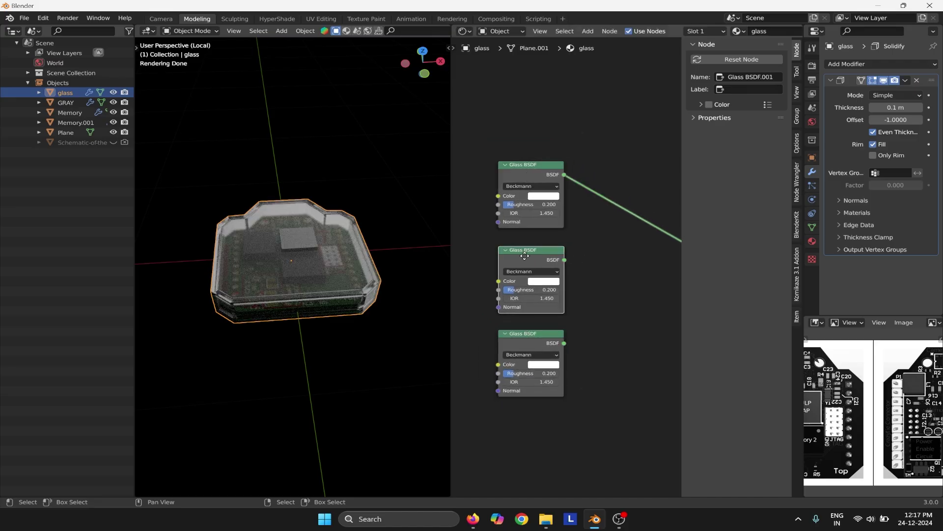
left_click_drag(518, 332, 516, 332)
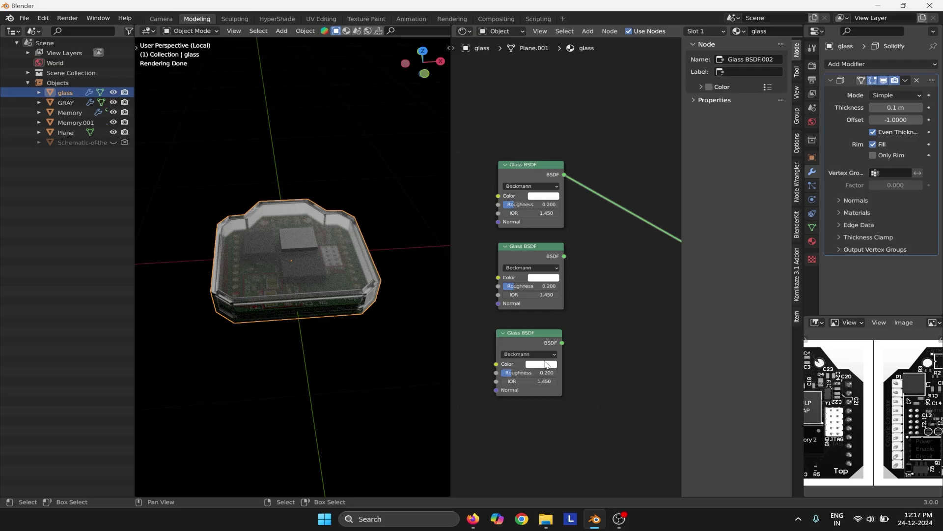
Set the color of the topmost Glass BSDF to red by reducing green and blue to 0.
scroll(566, 271, "up", 1)
left_click(547, 190)
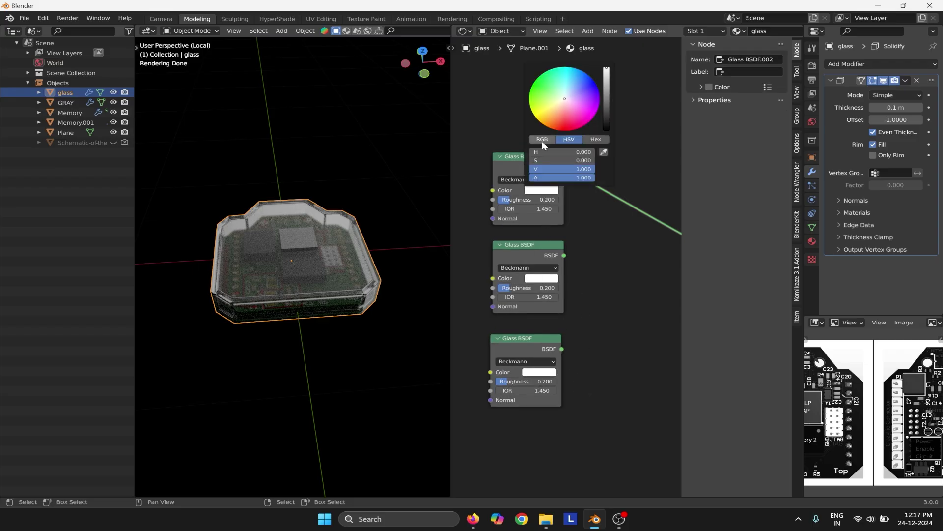
left_click_drag(586, 160, 533, 168)
Set the middle Glass BSDF color to pure blue and the lowest one to pure green (RGB 0, 1, 0).
left_click(543, 279)
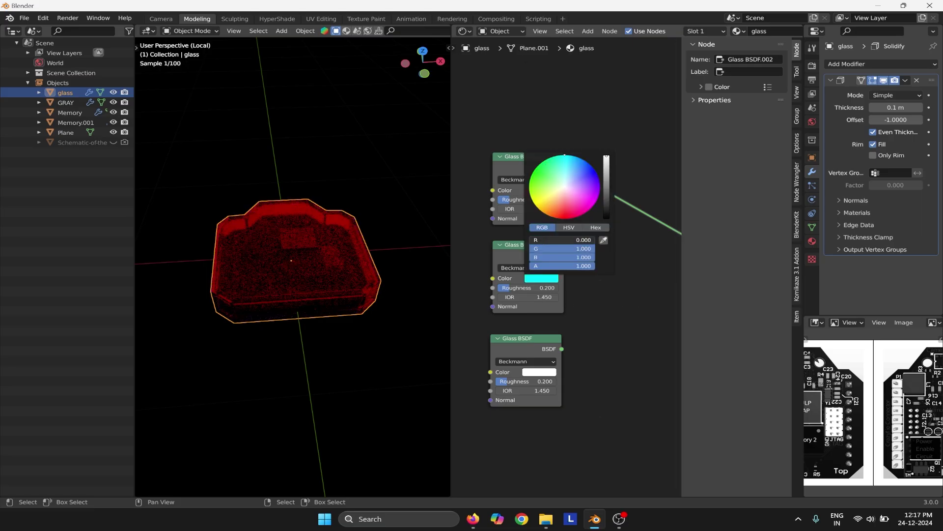
left_click(539, 278)
left_click_drag(565, 249, 592, 257)
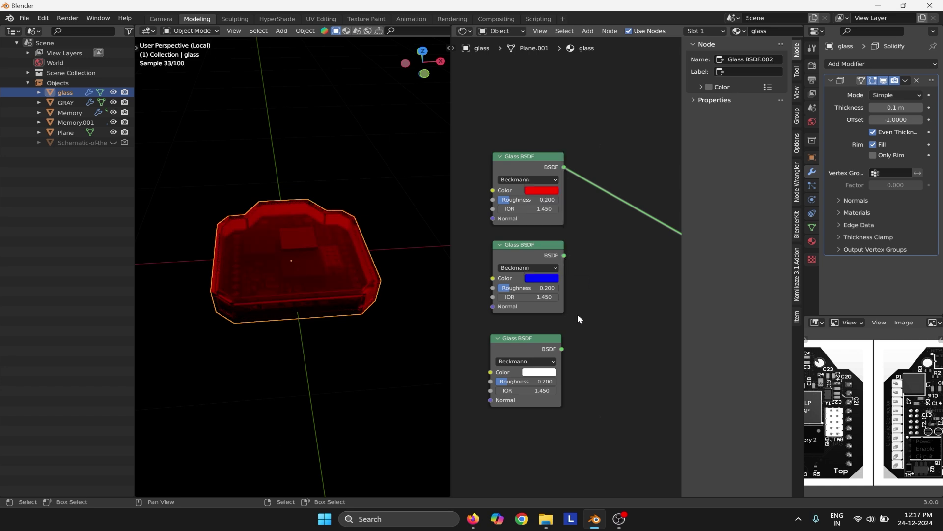
left_click(529, 376)
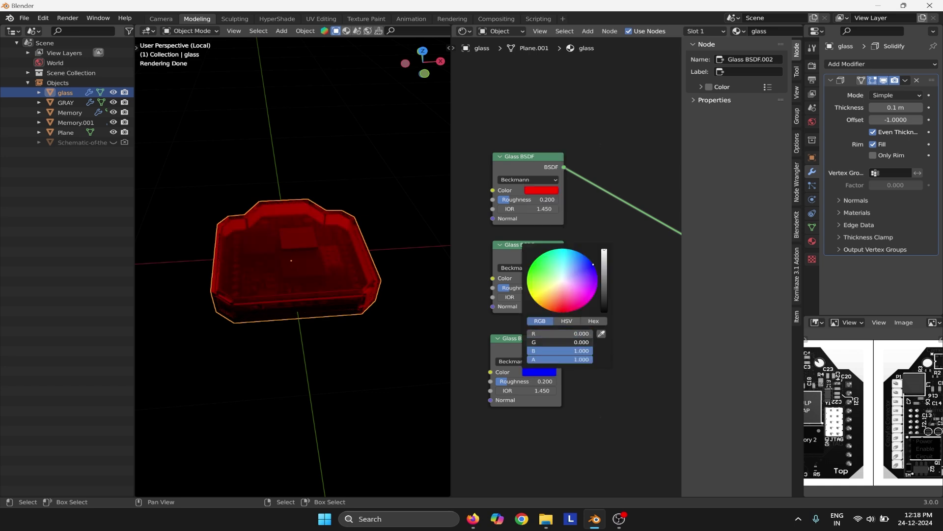
left_click(554, 372)
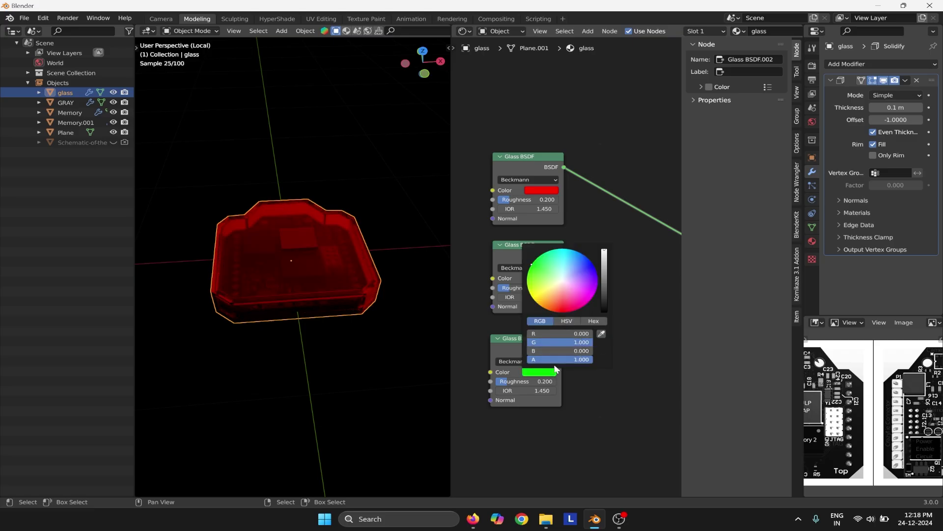
Swap the green and blue Glass BSDF nodes so the column runs red, green, blue from top to bottom.
left_click_drag(521, 338, 613, 326)
left_click_drag(528, 244, 528, 342)
left_click_drag(614, 327, 525, 251)
left_click_drag(545, 348, 522, 348)
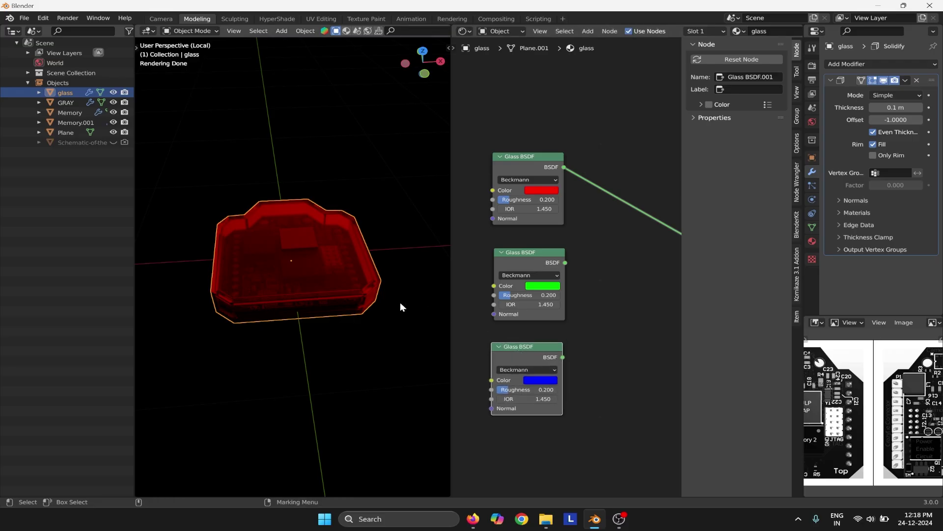
Insert an Add Shader node between the red Glass BSDF and the Material Output, with the green Glass BSDF as its second input.
left_click(617, 290)
key("Home")
key("shift+a")
type("a")
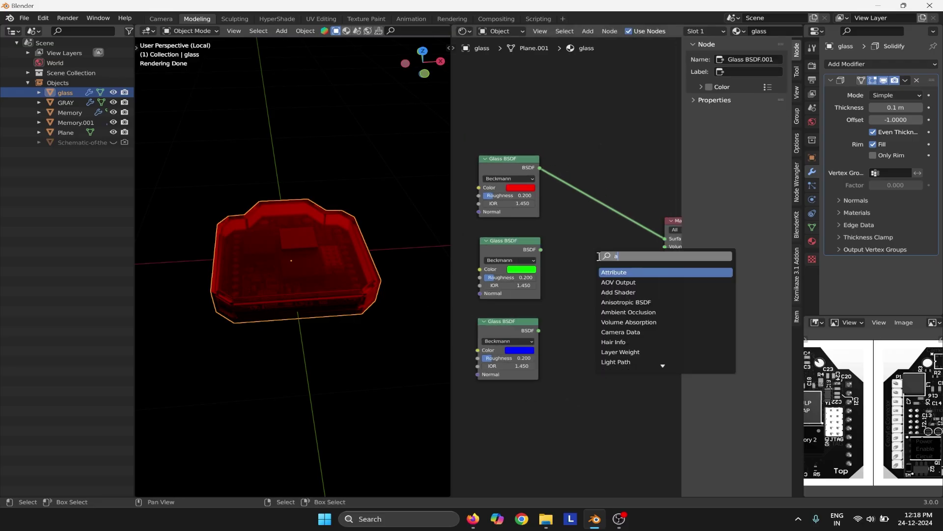
type("d")
left_click(618, 273)
left_click(601, 193)
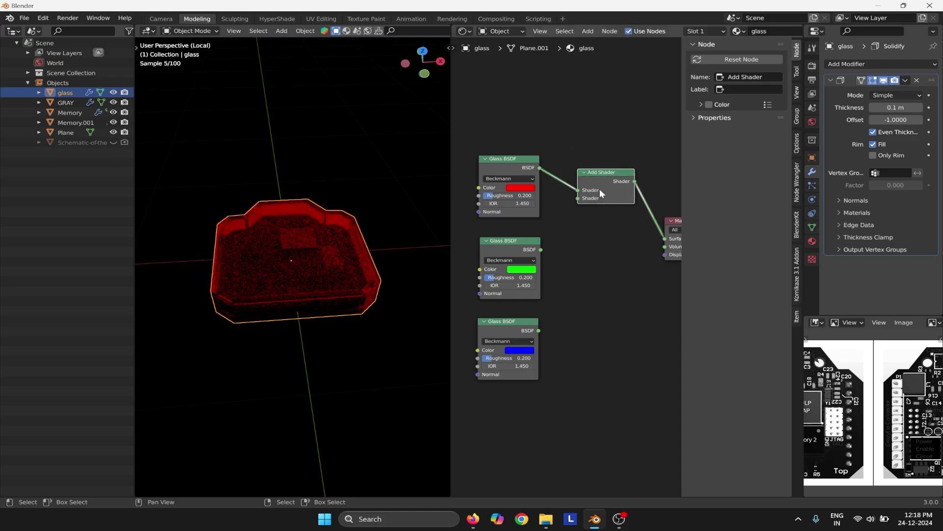
left_click_drag(577, 207, 588, 198)
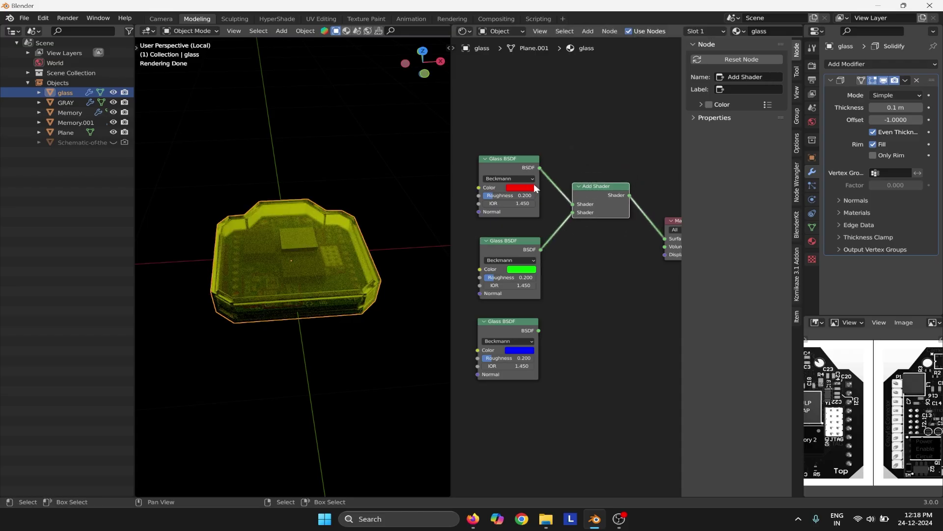
Move the three Glass BSDF nodes and the Add Shader away from the Material Output to make room between them.
scroll(516, 167, "down", 2)
left_click_drag(486, 143, 523, 316)
left_click_drag(517, 179, 431, 195)
left_click_drag(594, 202, 525, 205)
Place a second Add Shader node between the first Add Shader and the Material Output.
left_click(608, 215)
key("shift+a")
type("add")
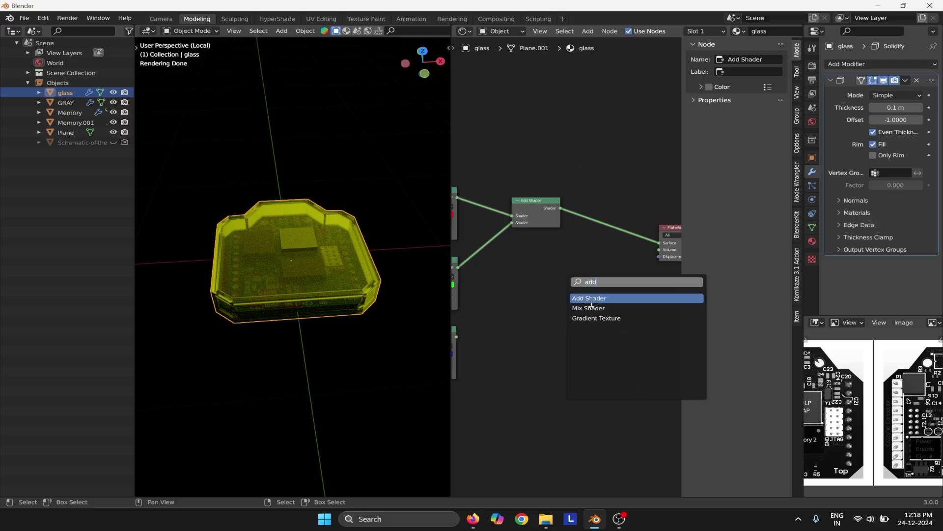
left_click(591, 302)
left_click(574, 262)
left_click_drag(541, 202, 530, 207)
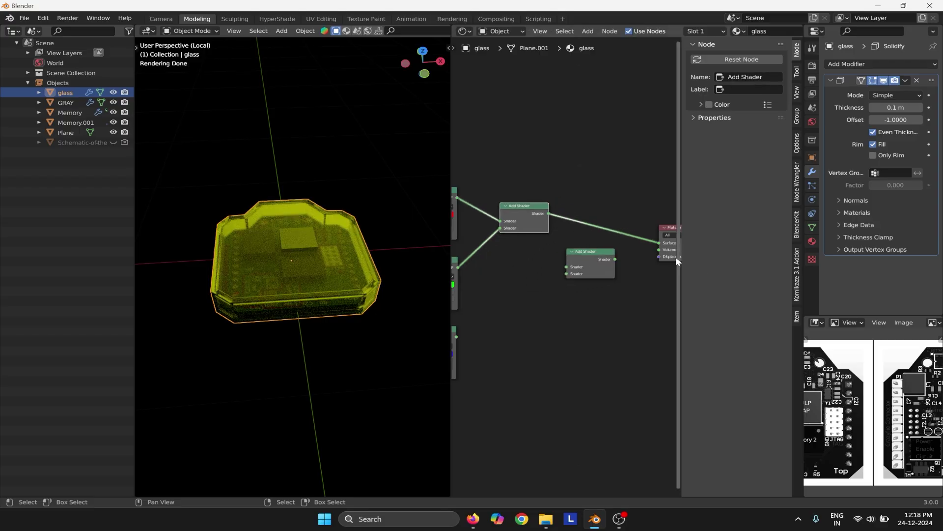
Feed the first Add Shader and the blue Glass BSDF into the second Add Shader, and connect that to the Material Output surface.
mouse_move(659, 243)
left_mouse_down()
mouse_move(590, 248)
mouse_move(562, 273)
mouse_move(566, 266)
left_mouse_up()
scroll(554, 300, "left", 3, "ctrl")
left_click_drag(501, 336, 614, 275)
left_click(618, 278)
scroll(624, 276, "right", 3, "ctrl")
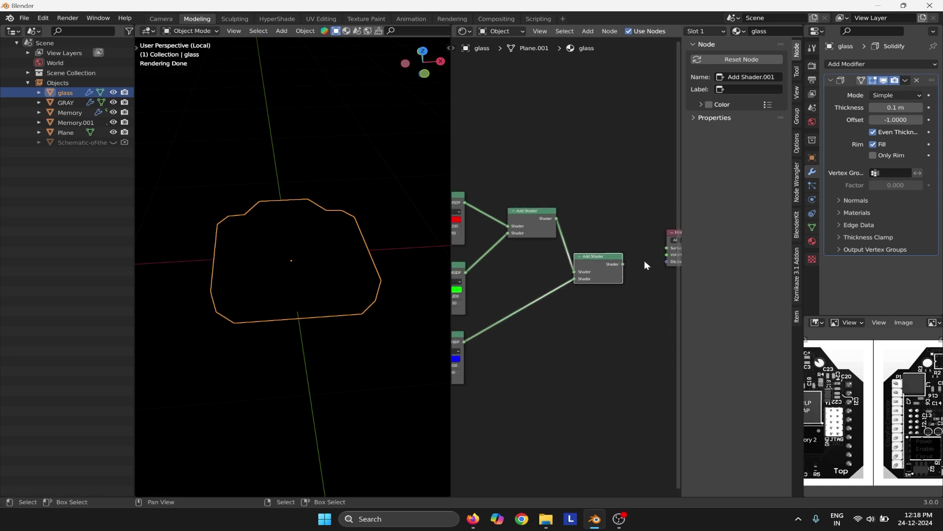
left_click_drag(665, 249, 623, 263)
Set the IOR to 1.4 on the red Glass BSDF and 1.5 on the blue one.
scroll(618, 358, "up", 4)
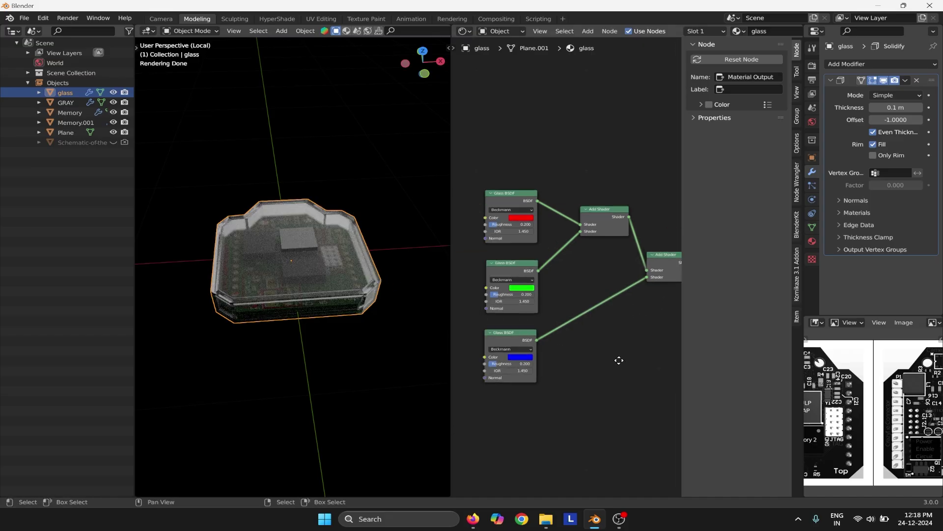
scroll(589, 274, "up", 1)
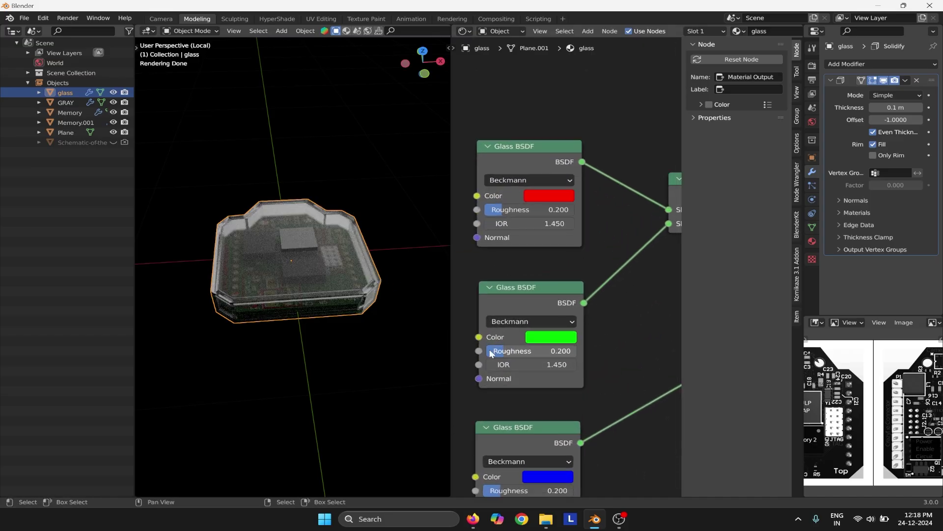
scroll(352, 183, "up", 2)
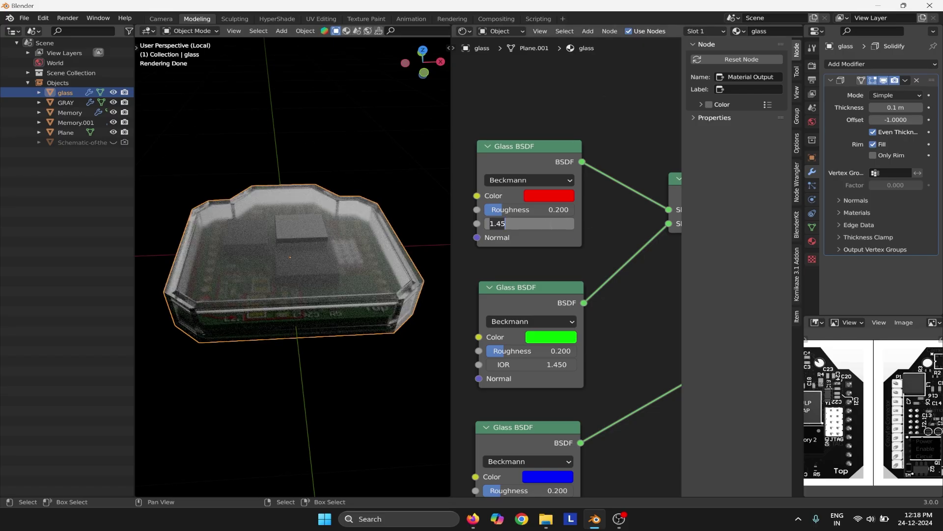
key("Return")
key("Return")
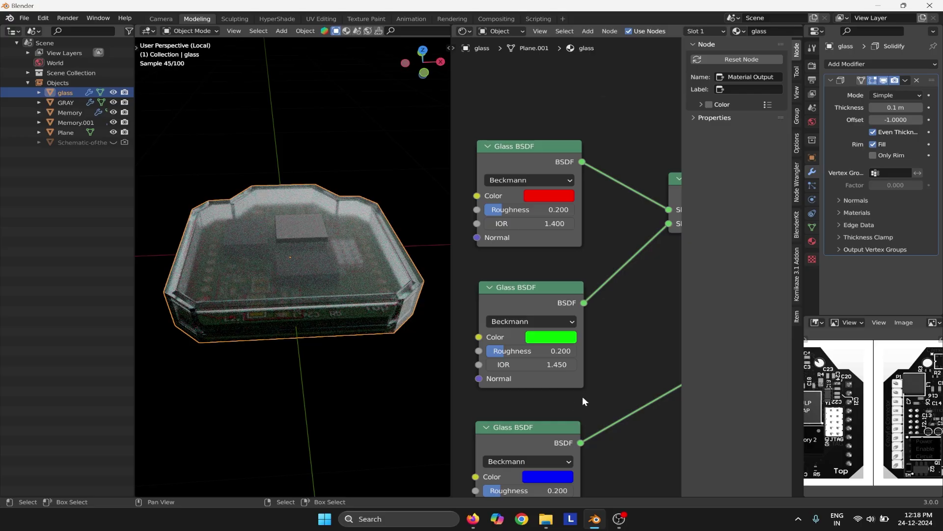
scroll(584, 401, "down", 3)
type("1.5")
key("Return")
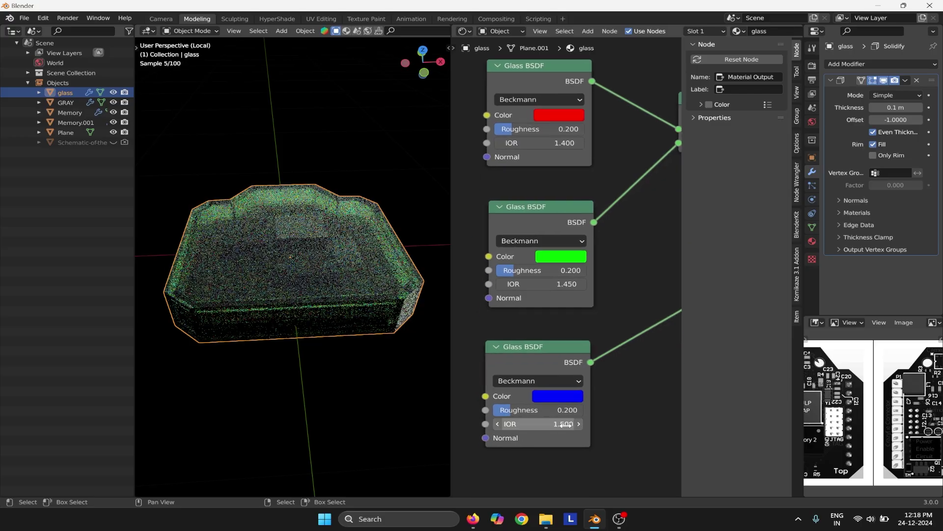
Examine the rendered glass shell and the circuit board inside it from several angles.
middle_click_drag(316, 379, 170, 339)
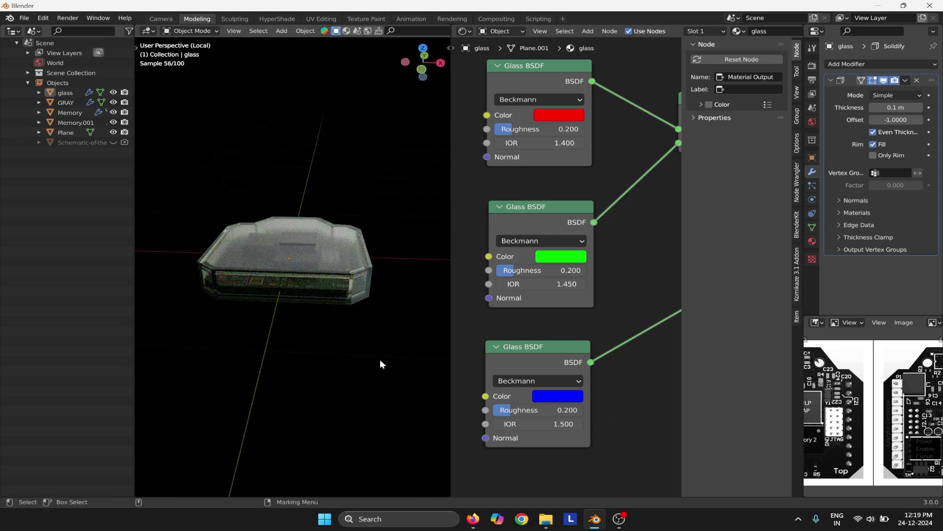
middle_click_drag(324, 269, 345, 326)
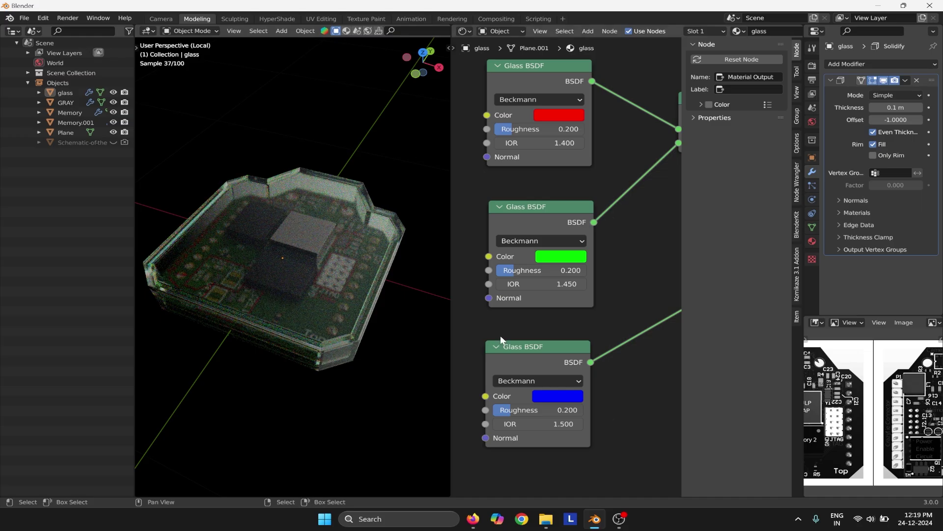
scroll(629, 240, "down", 1)
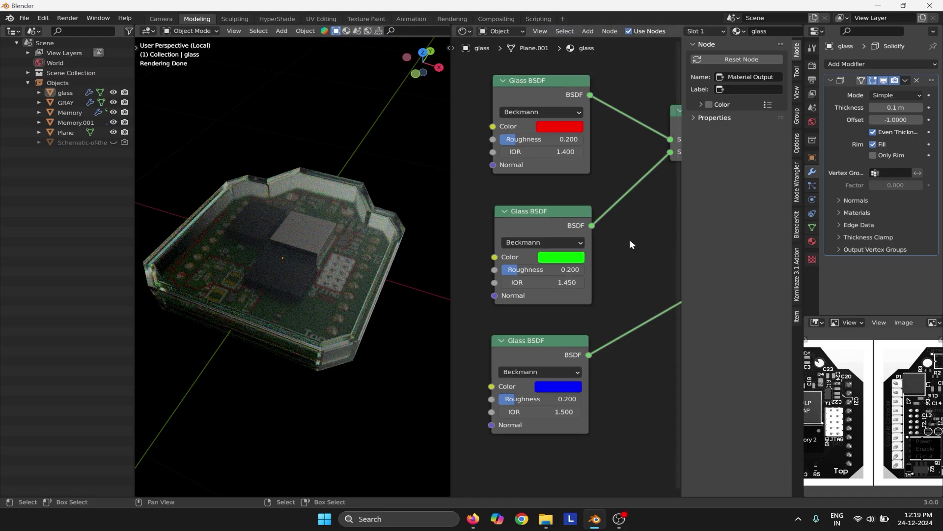
middle_click_drag(629, 240, 575, 256)
scroll(546, 260, "down", 1)
middle_click_drag(318, 243, 432, 256)
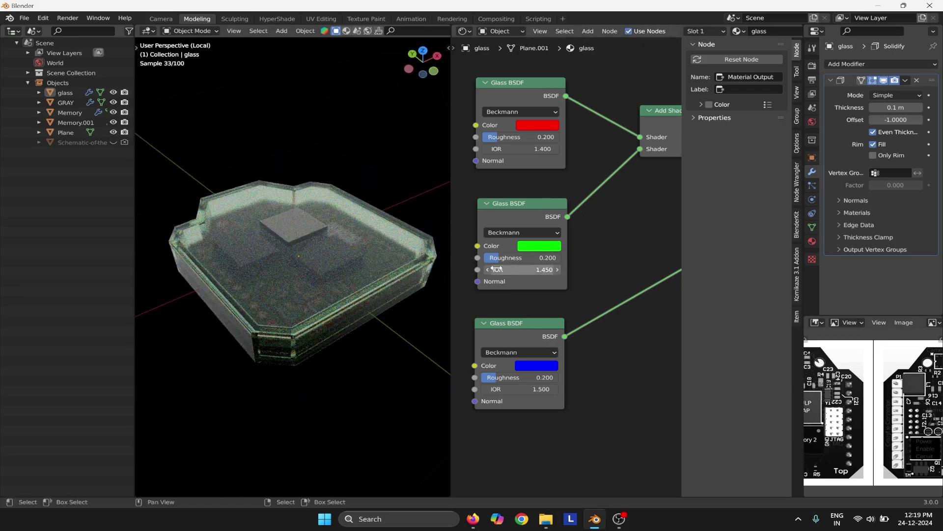
middle_click_drag(365, 259, 357, 159)
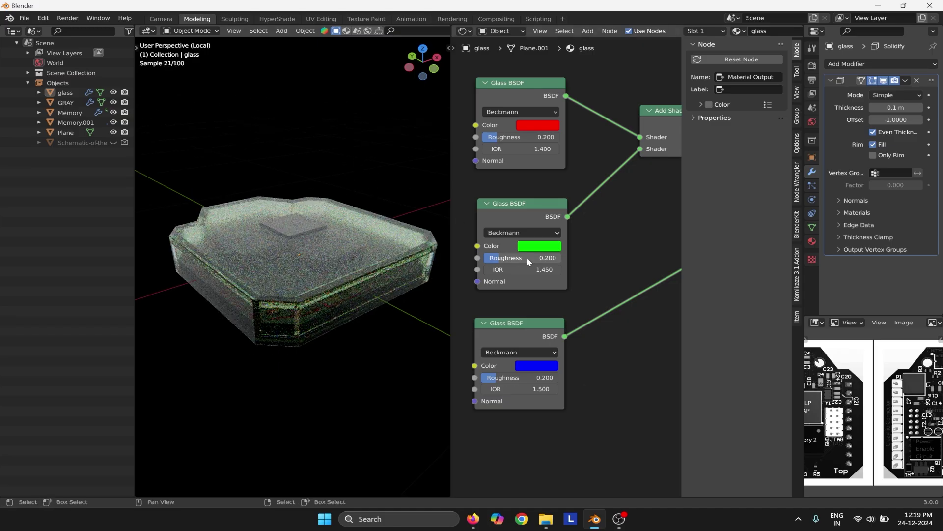
middle_click_drag(375, 215, 344, 185)
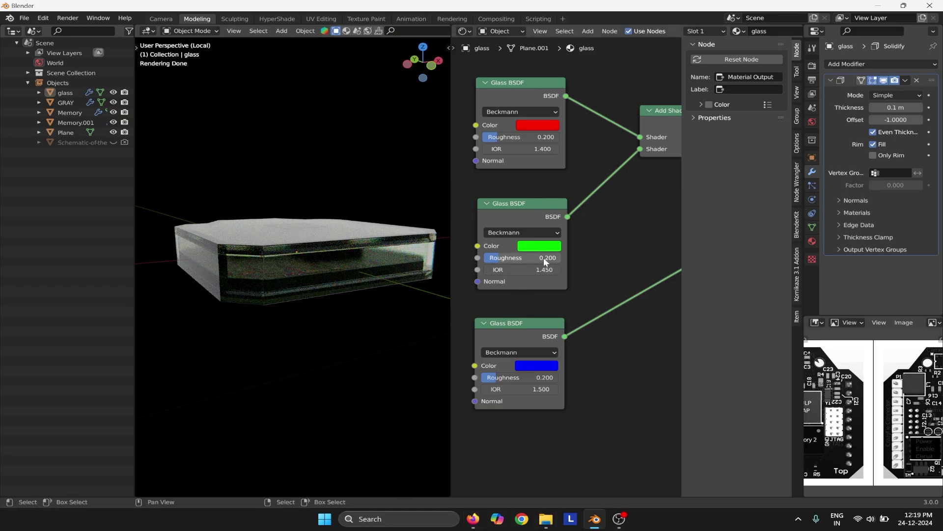
middle_click_drag(250, 241, 275, 236)
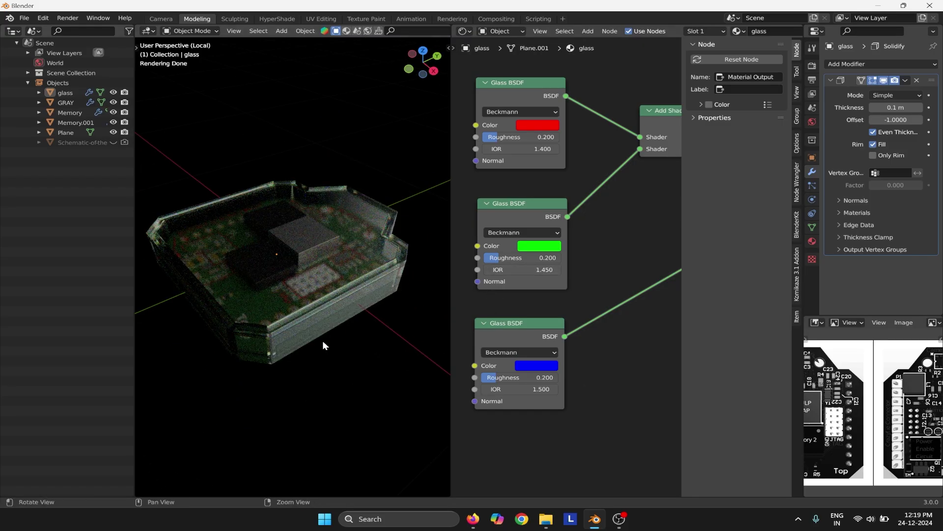
middle_click_drag(323, 345, 340, 313)
middle_click_drag(435, 248, 351, 327)
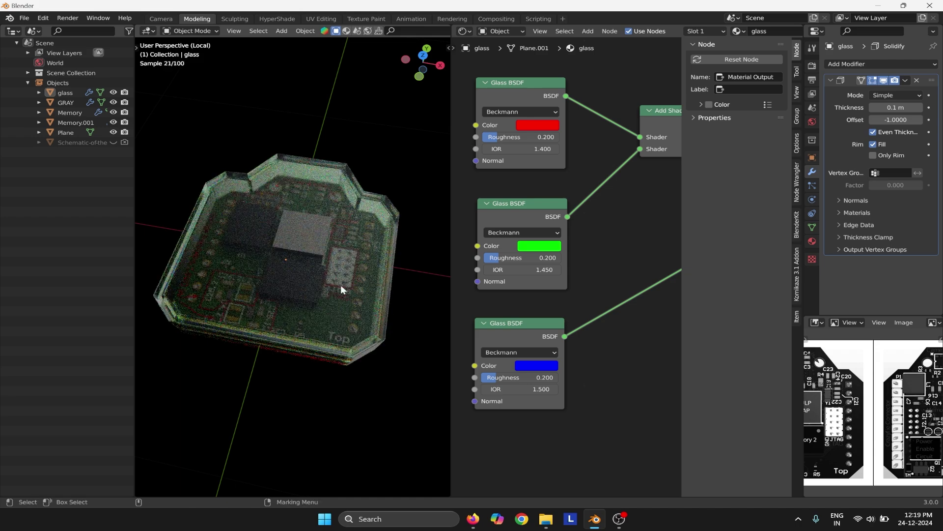
middle_click_drag(340, 284, 253, 305)
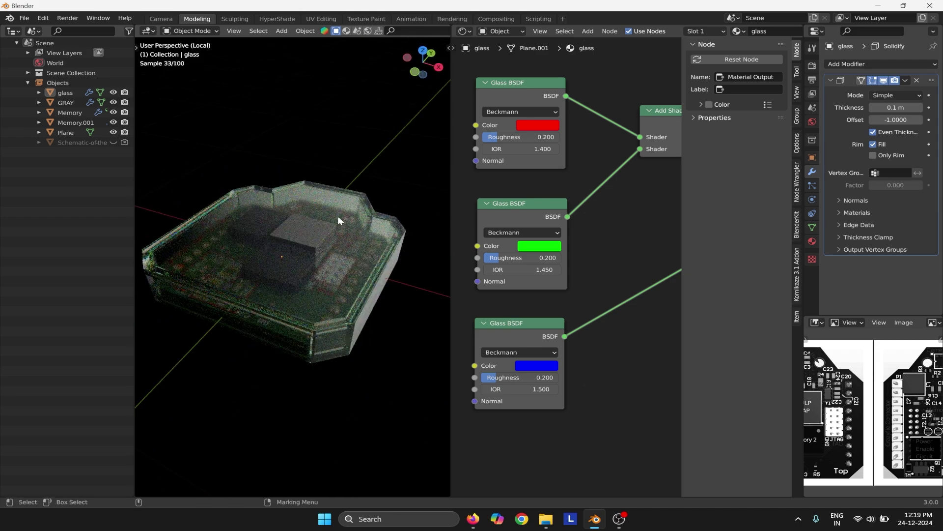
scroll(361, 210, "down", 2)
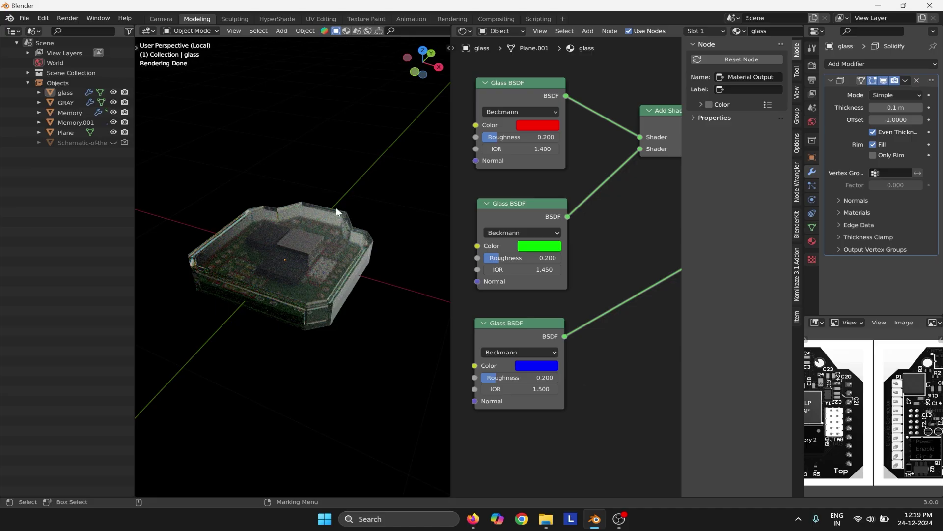
middle_click_drag(359, 210, 322, 196)
Add a plane, scale it up as a floor and lower it beneath the glass-enclosed board.
left_click(282, 31)
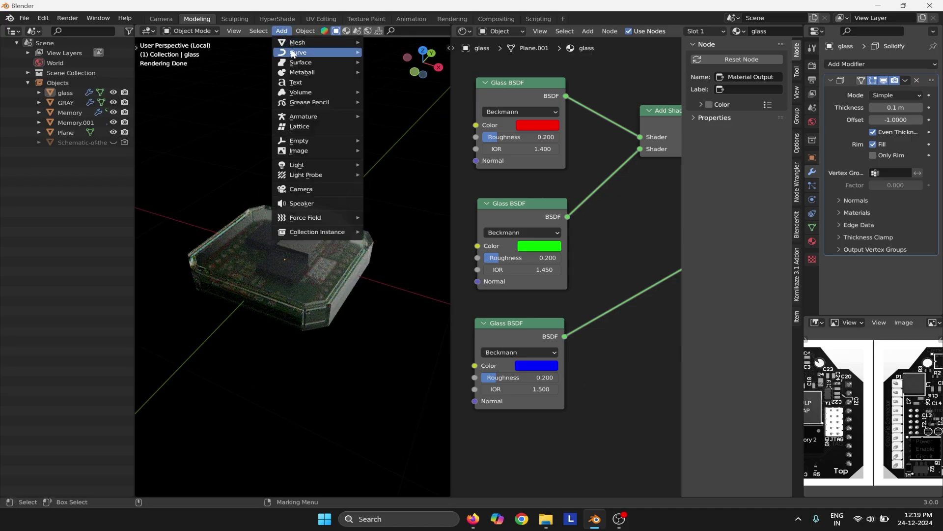
mouse_move(314, 42)
left_click(390, 42)
key("s")
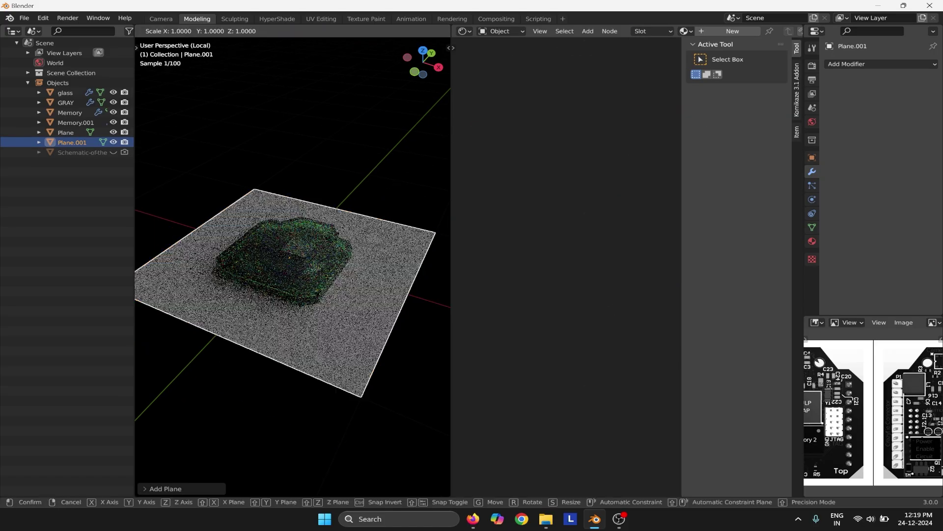
left_click(151, 222)
left_click(296, 268)
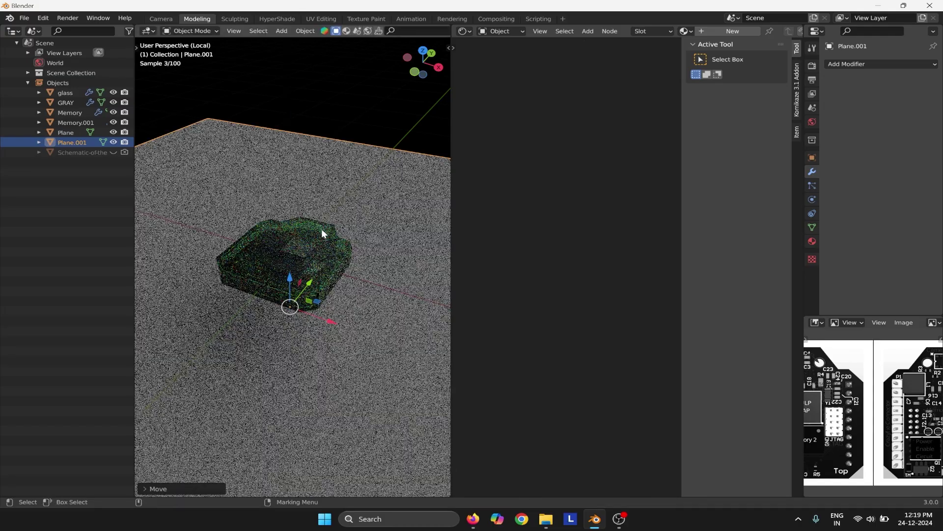
Extrude the floor plane's far edge upward to form a back wall, and return to Object Mode.
right_click_drag(322, 228, 345, 143)
left_click(352, 143)
key("e")
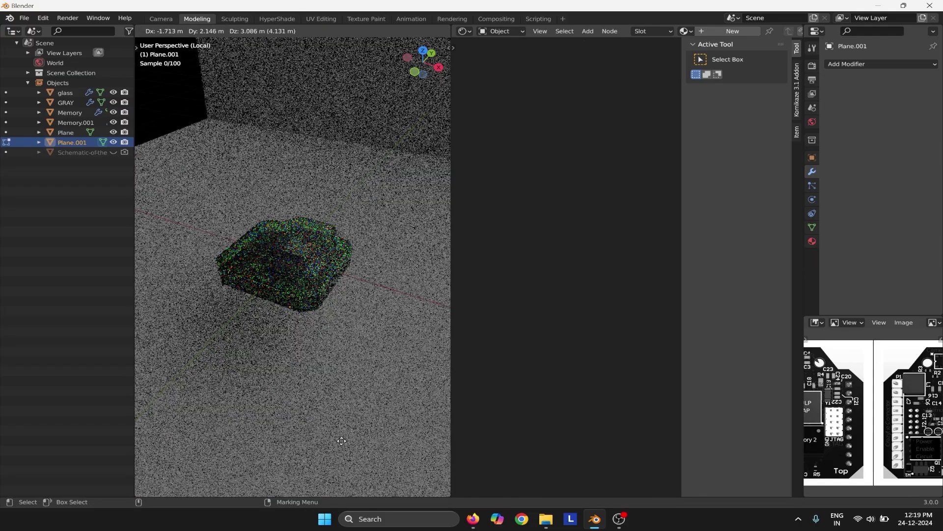
left_click(221, 180)
key("Tab")
left_click(180, 155)
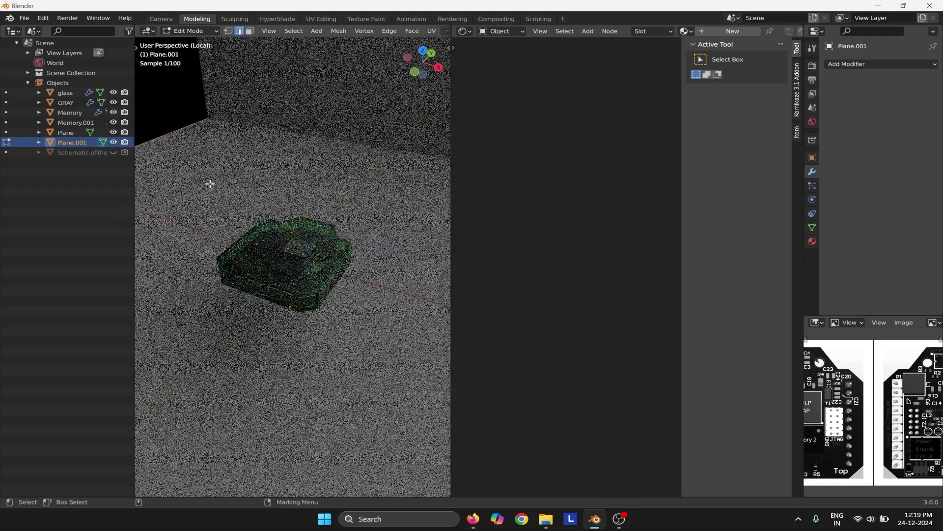
key("g")
left_click(166, 203)
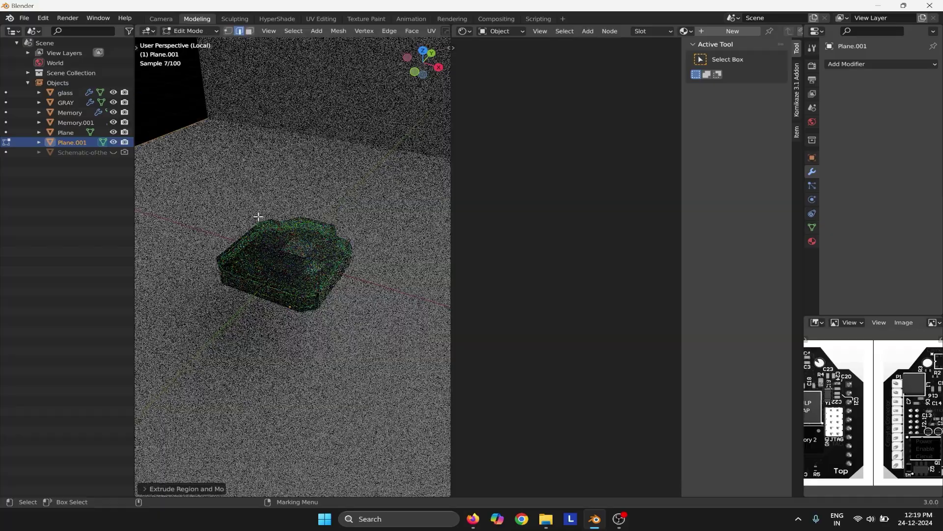
key("Tab")
middle_click_drag(321, 260, 331, 264)
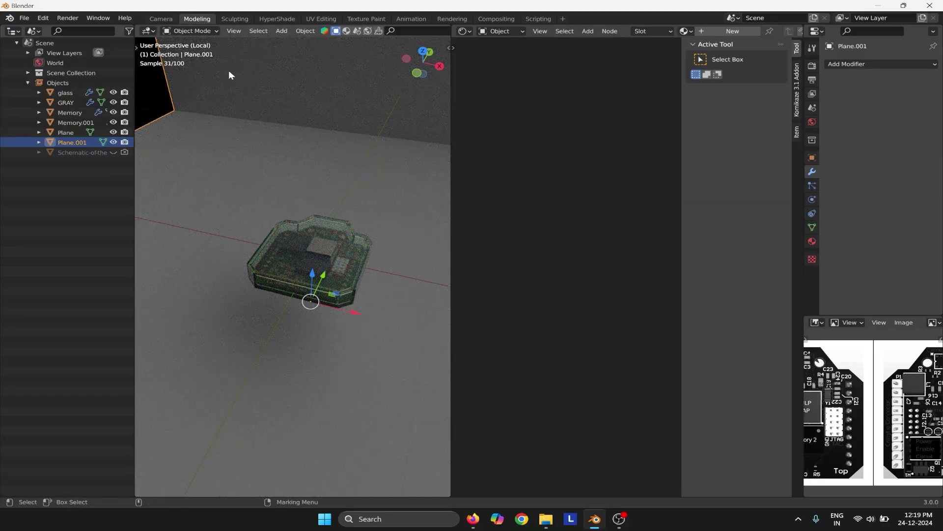
Add a camera to the scene and look through it.
left_click(281, 30)
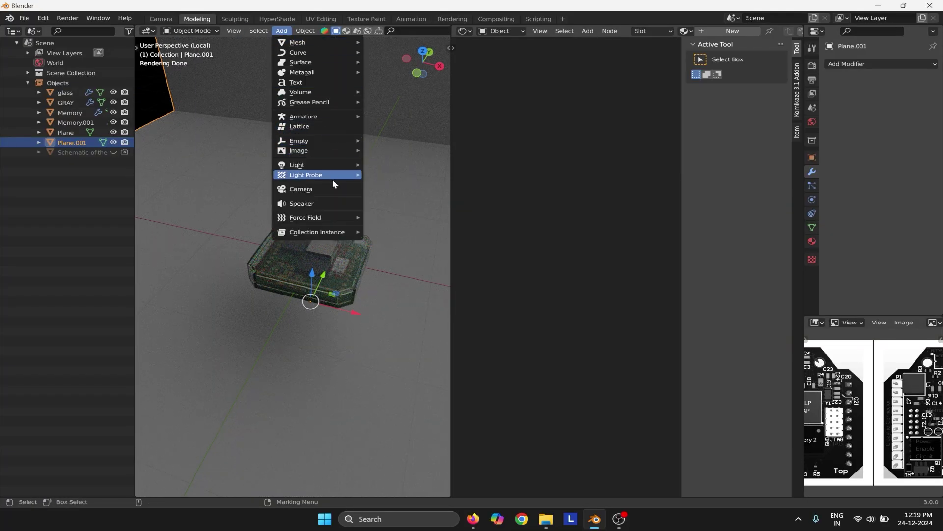
left_click(324, 190)
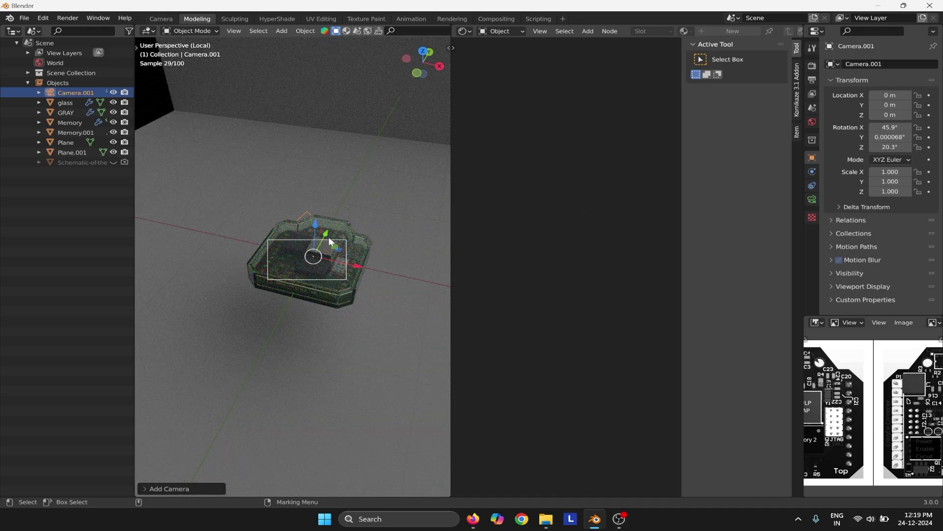
key("grave")
left_click(325, 311)
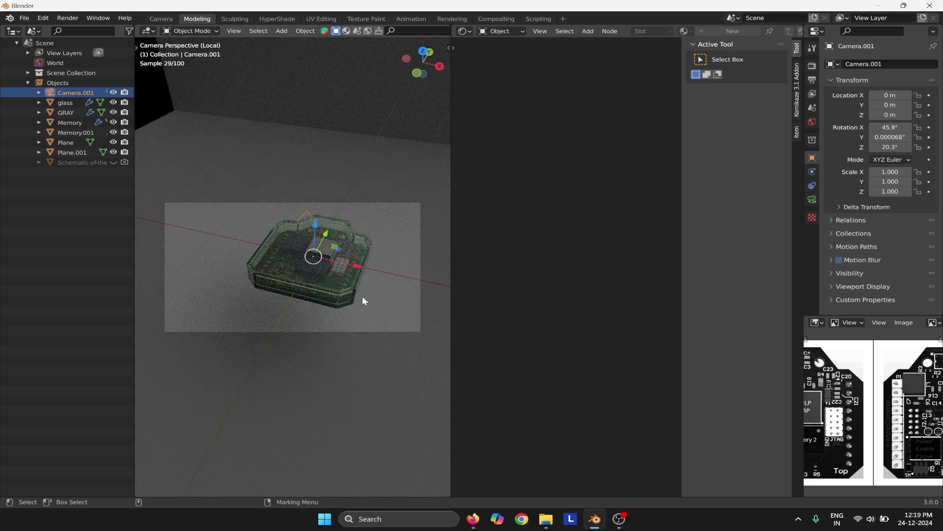
Show the 3D viewport's view settings and collapse the View section.
key("n")
left_click(443, 89)
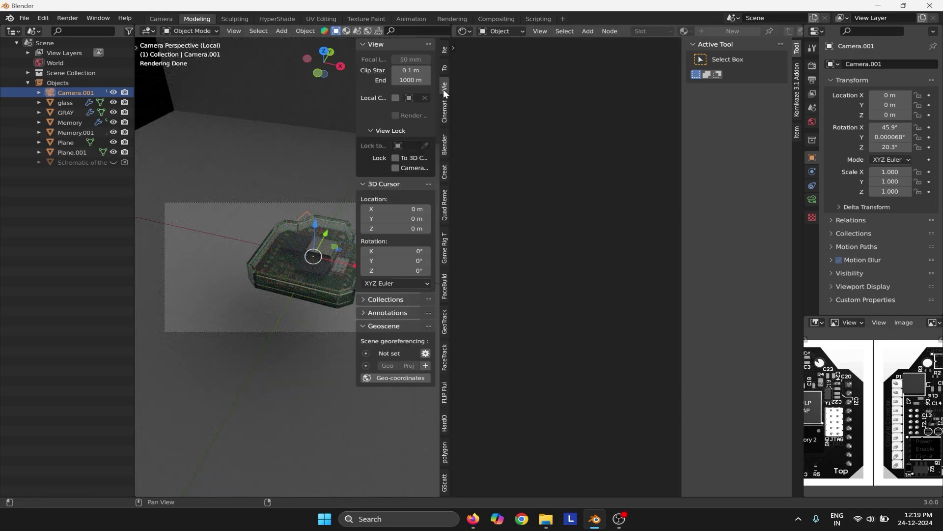
left_click(363, 44)
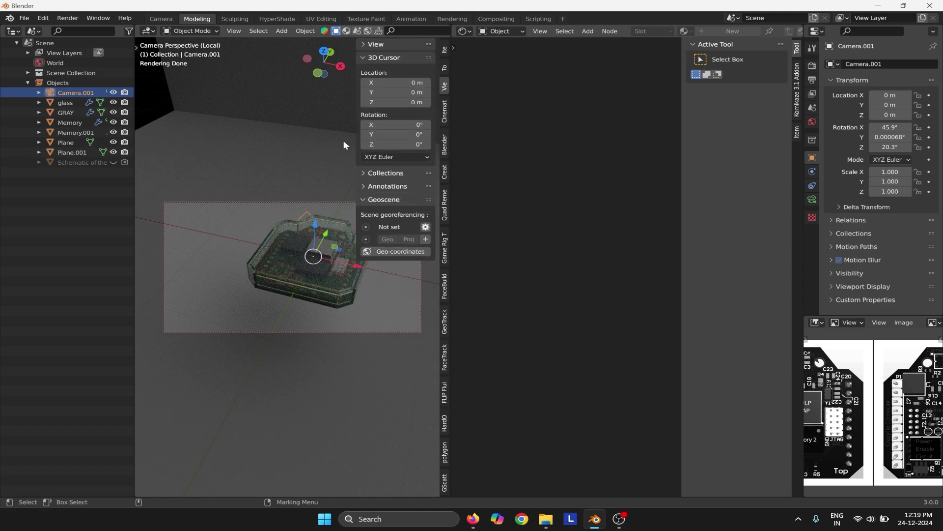
mouse_move(319, 270)
middle_mouse_down("shift")
mouse_move(303, 267)
mouse_move(312, 272)
mouse_move(305, 282)
middle_mouse_up("shift")
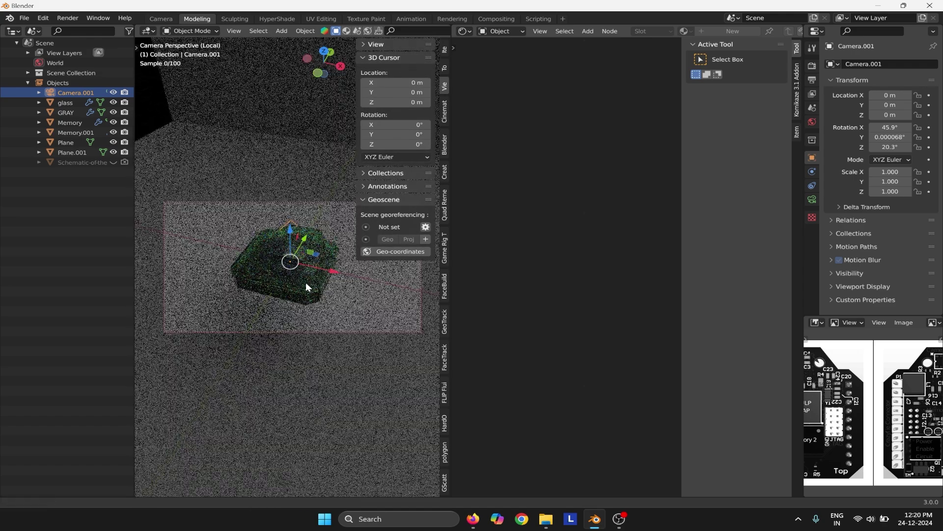
Set the render resolution to 1080 × 1080 px.
left_click(812, 65)
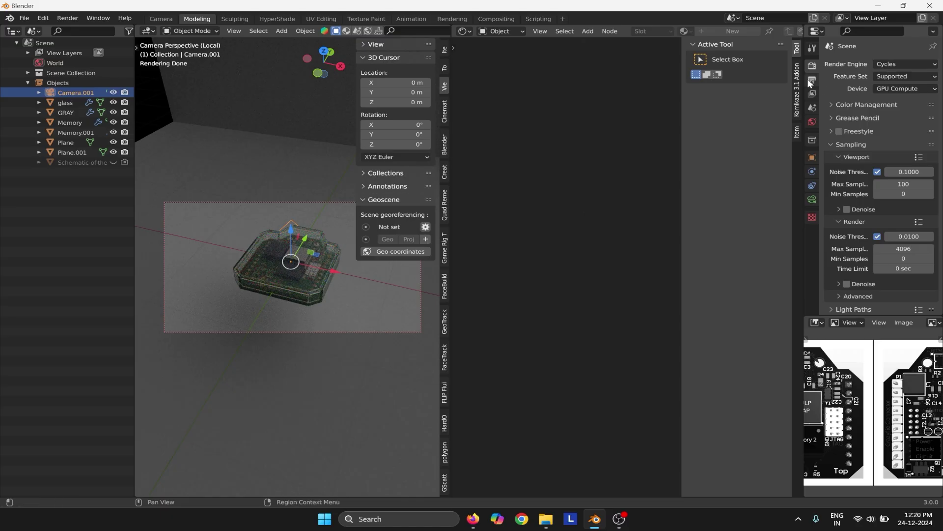
left_click(812, 80)
left_click(895, 78)
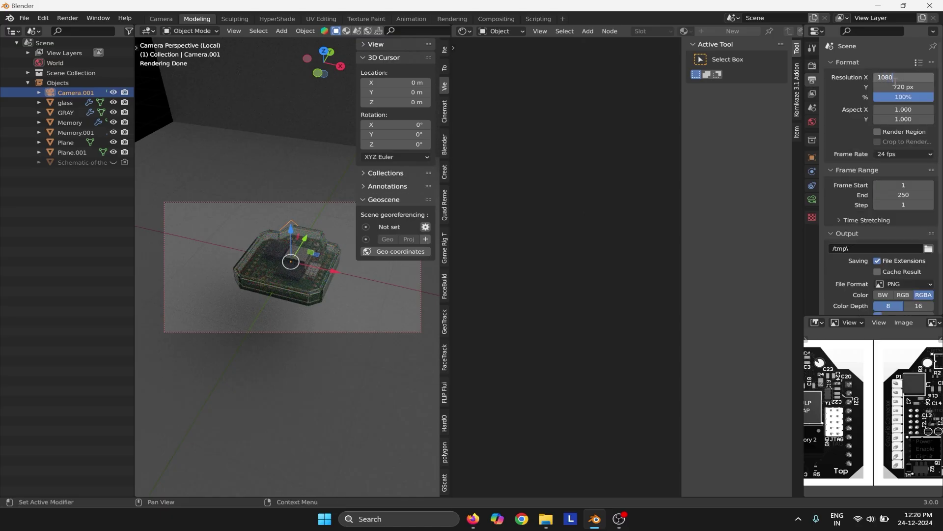
type("1080")
key("Return")
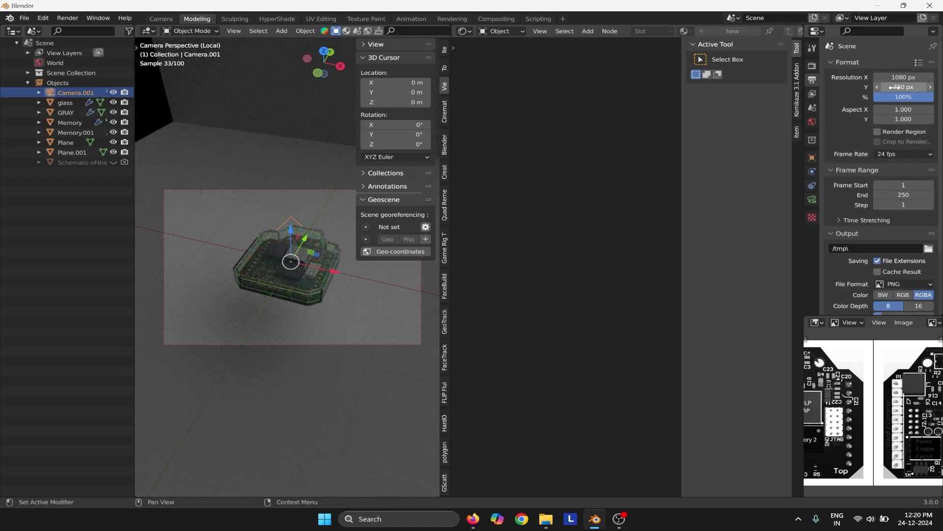
left_click(893, 87)
type("1080")
key("Return")
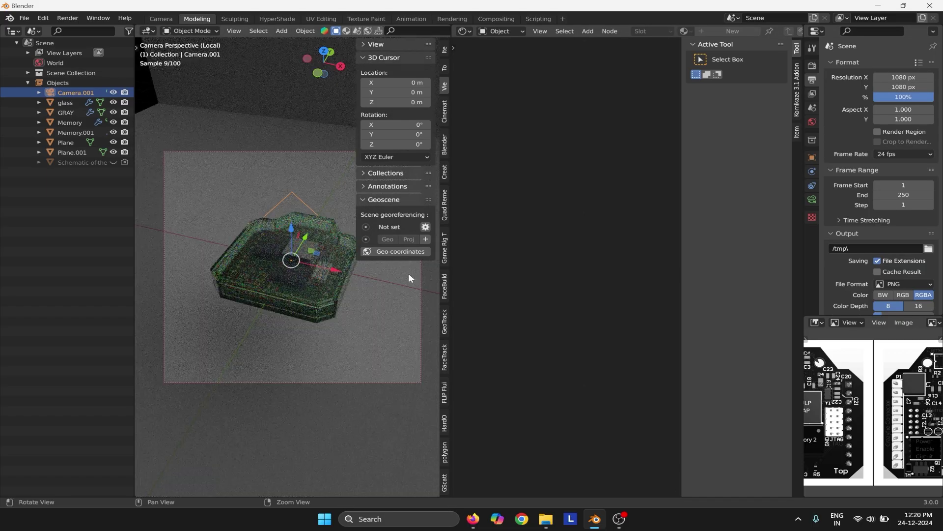
Set the focal length of Camera.001 to 26 mm.
left_click(812, 201)
left_click(898, 104)
type("2")
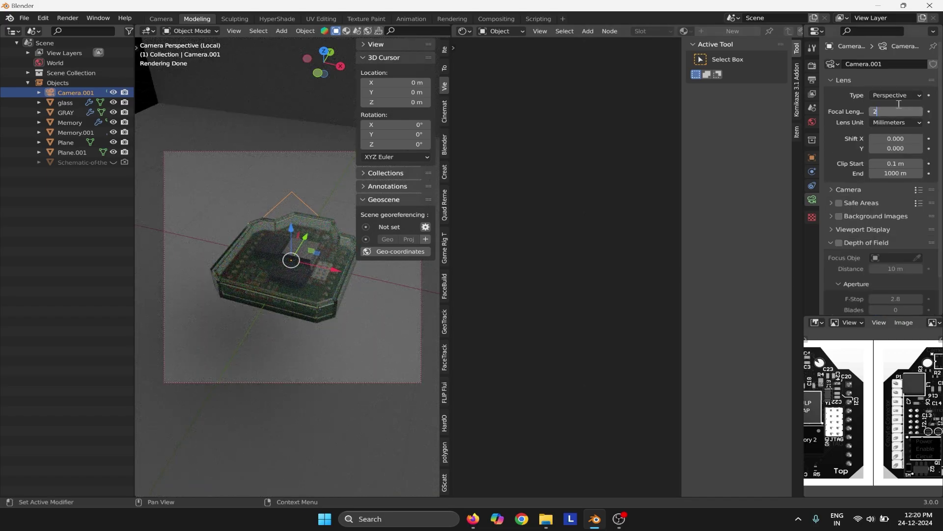
type("6")
key("Return")
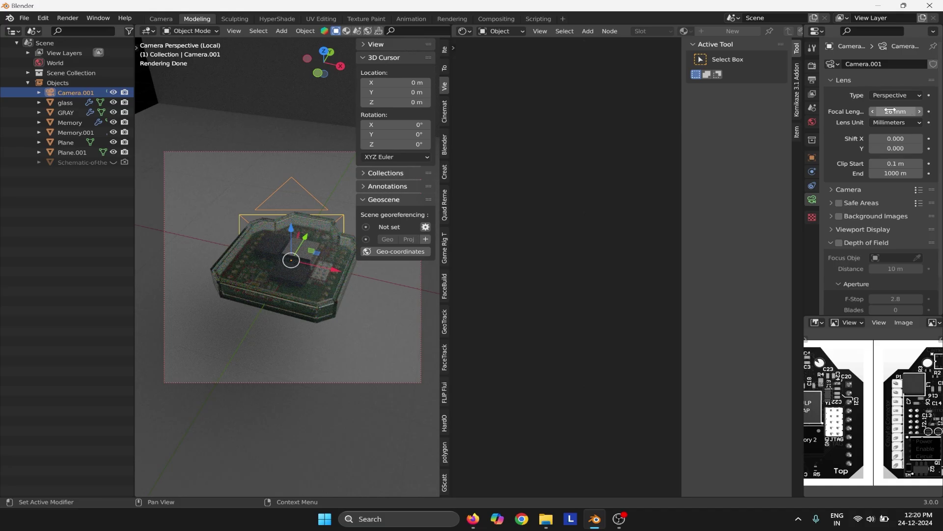
Change Camera.001 to a panoramic camera with a lens of about 10.83 and a 360° field of view.
left_click(893, 95)
left_click(884, 132)
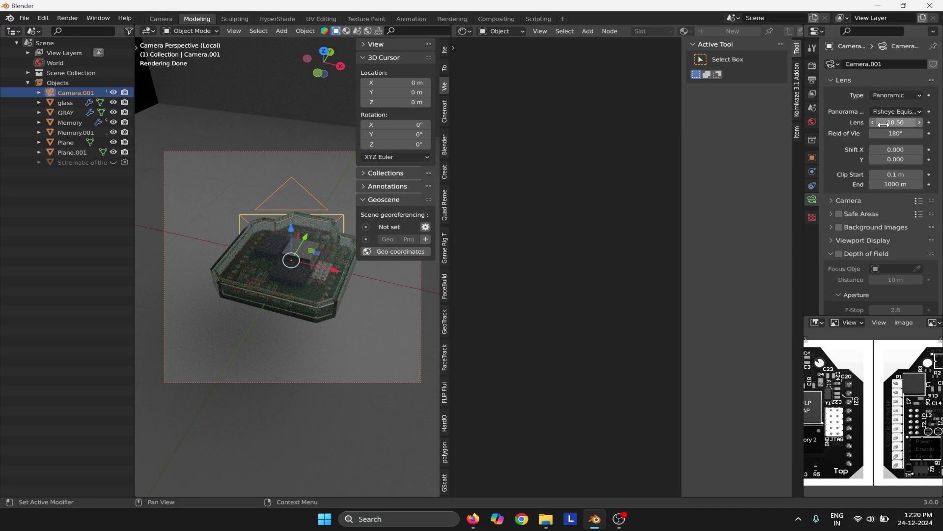
left_click_drag(895, 122, 904, 122)
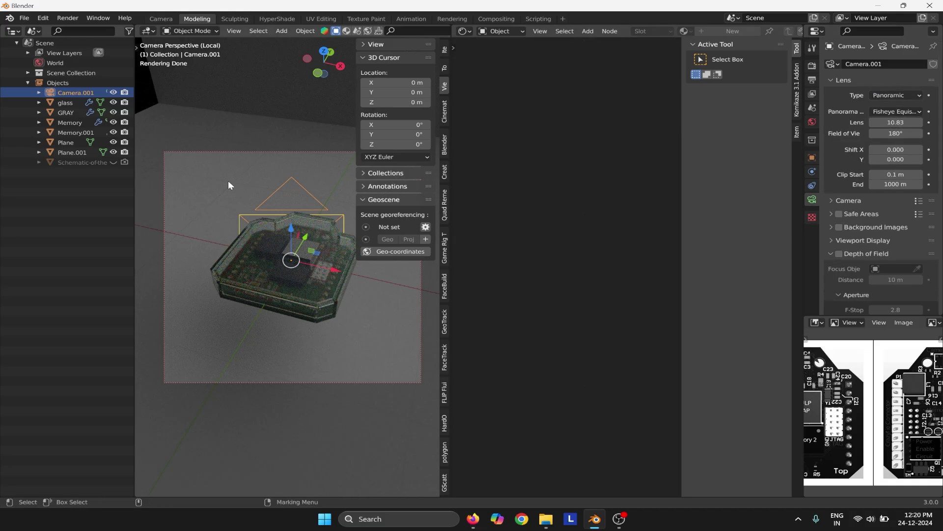
key("ctrl+KP_0")
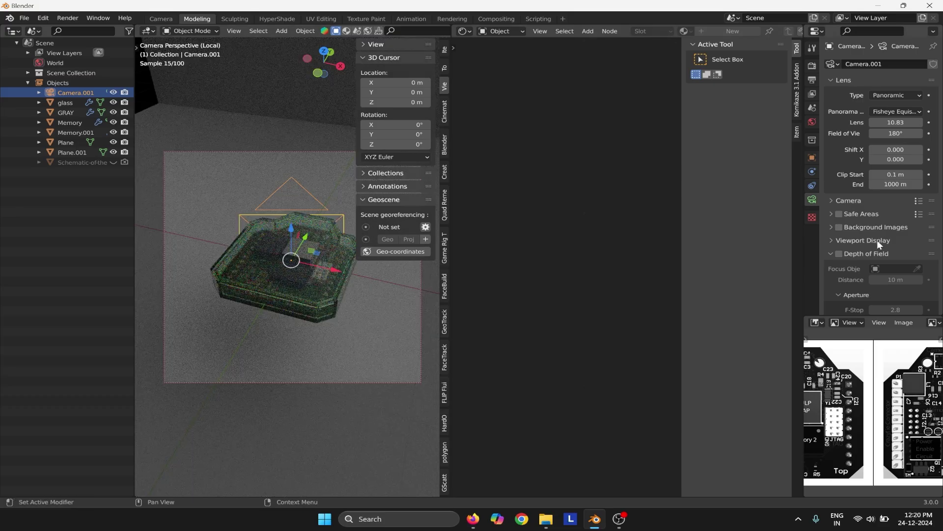
left_click(884, 135)
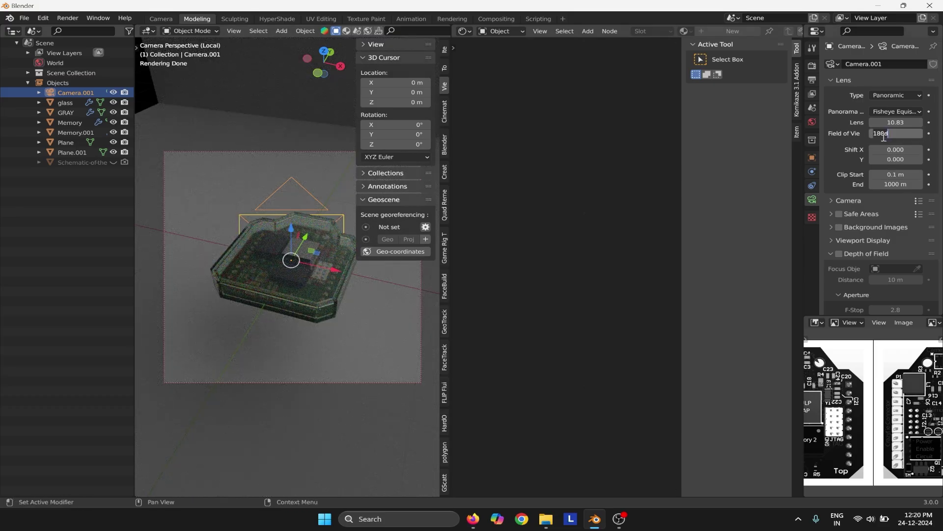
key("Return")
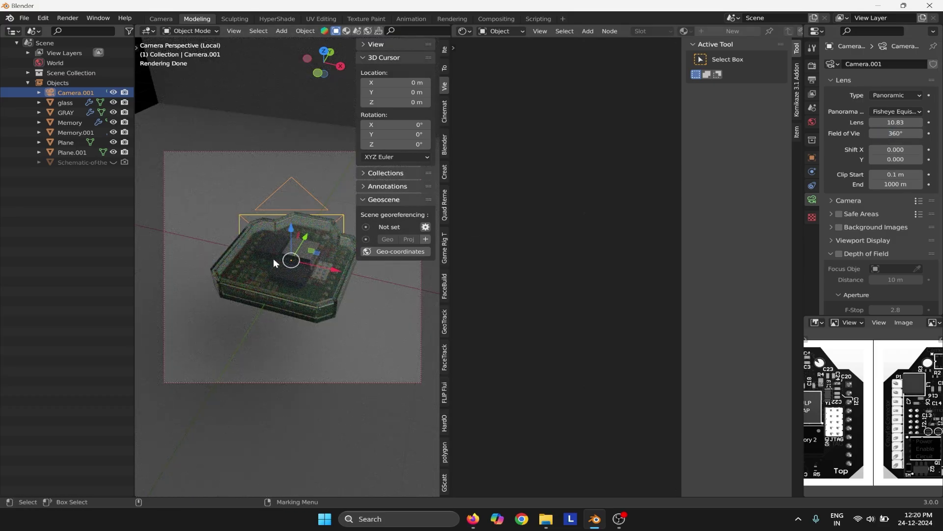
Leave the camera view and look through the active camera again.
scroll(275, 259, "up", 1)
scroll(279, 261, "down", 1)
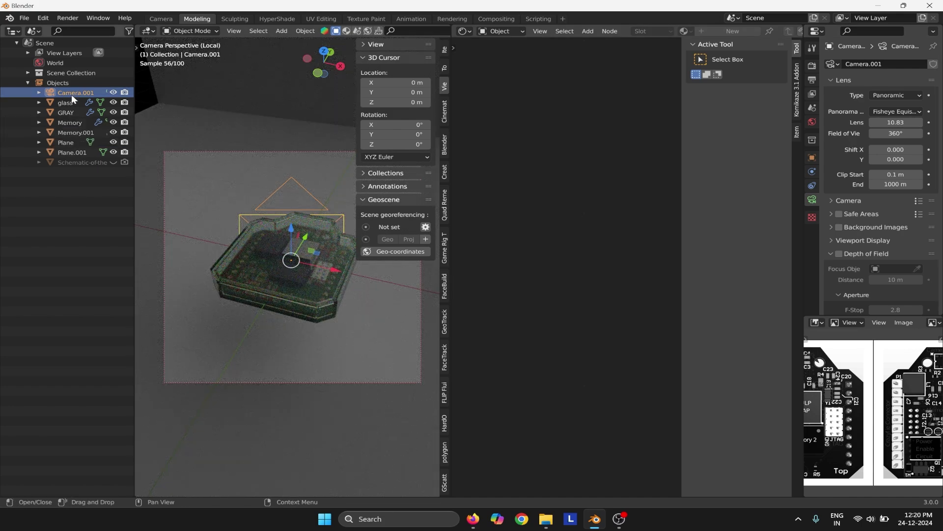
right_click(212, 192)
left_click(214, 285)
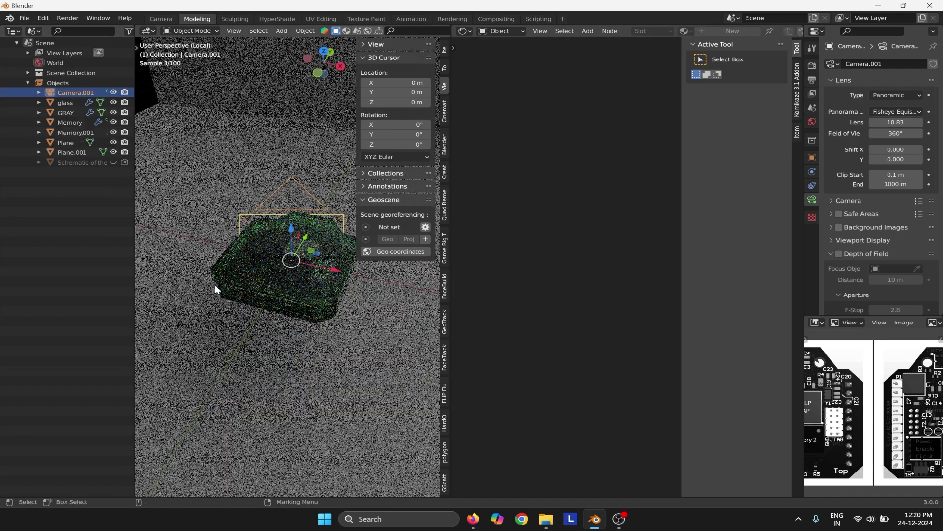
right_click(215, 284)
left_click(217, 373)
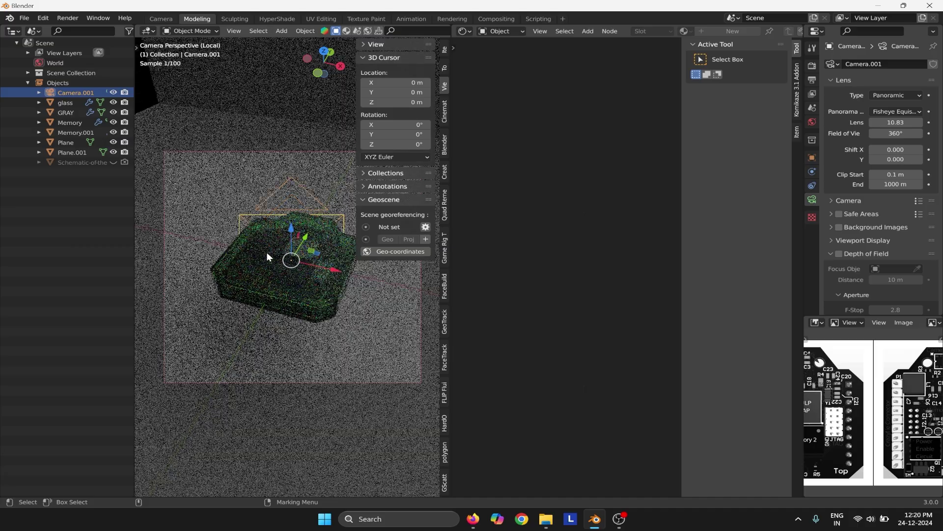
Try a lens of about 11.37 and the Equirectangular panorama type with a minimum latitude of -84°, and undo the changes.
left_click_drag(896, 123, 904, 123)
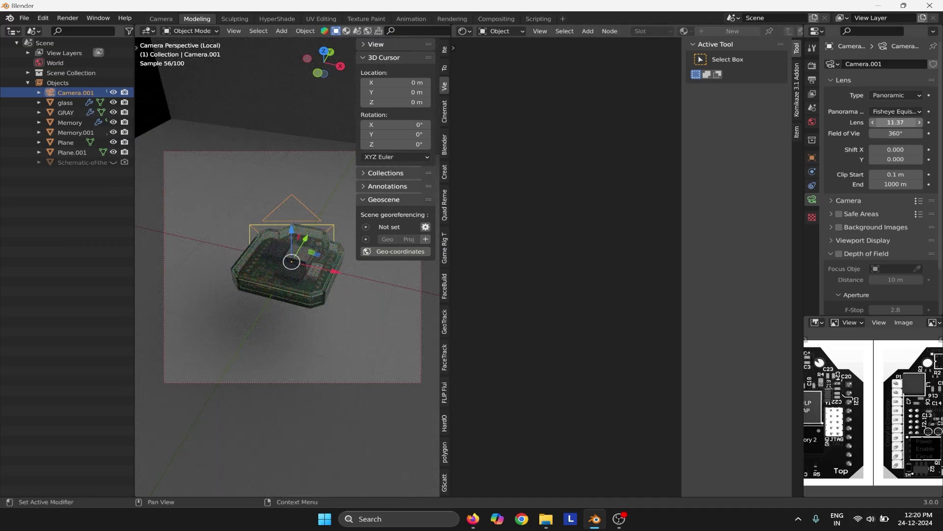
left_click(895, 111)
left_click(897, 123)
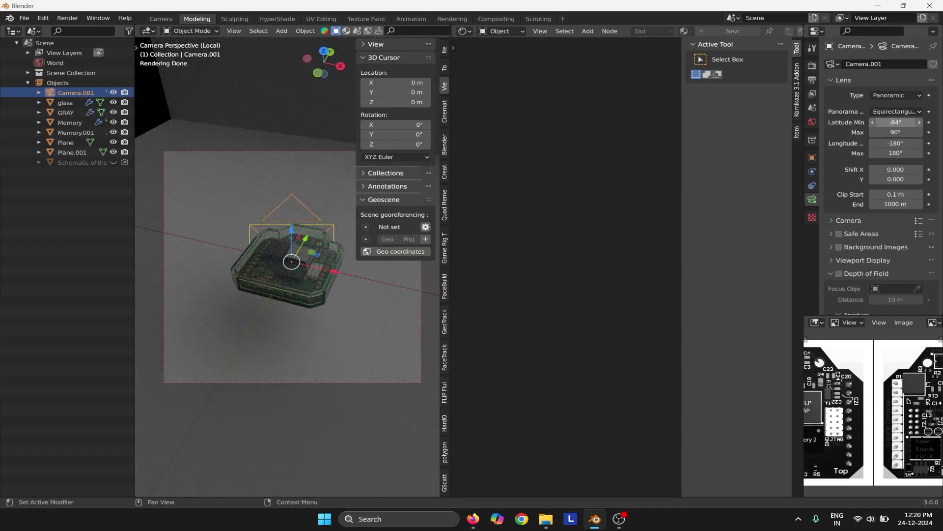
key("ctrl+z")
key("ctrl+z")
scroll(216, 217, "up", 1)
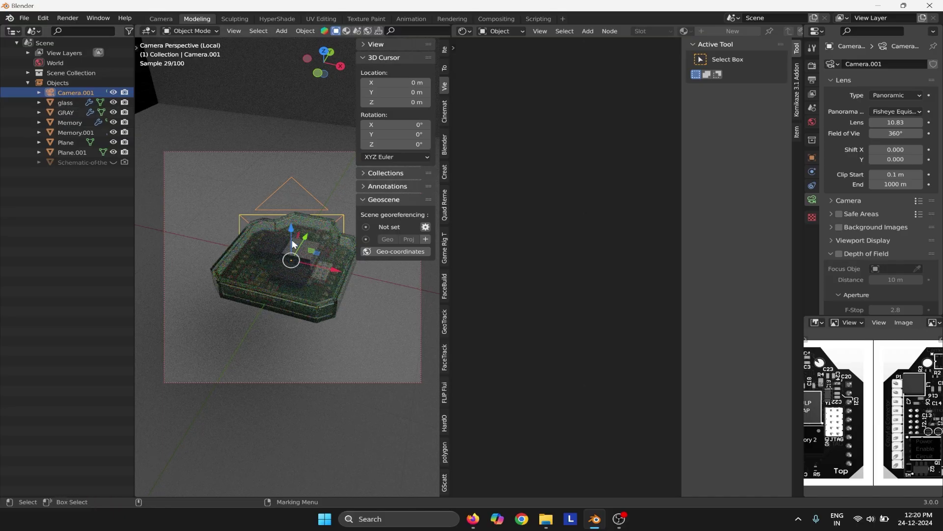
left_click_drag(891, 123, 849, 123)
key("ctrl+z")
Return to the active camera view and delete Camera.001.
middle_click_drag(271, 251, 278, 337)
right_click(282, 326)
left_click(284, 416)
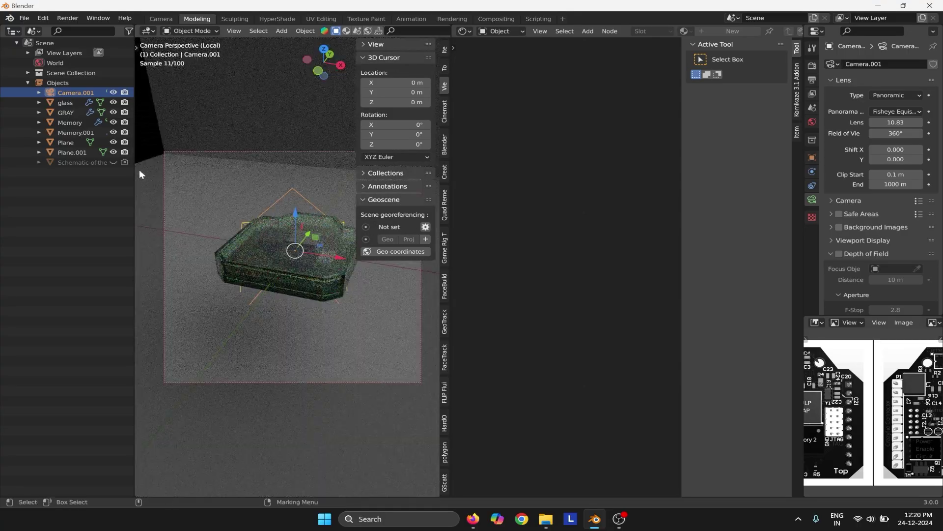
right_click(80, 93)
left_click(79, 93)
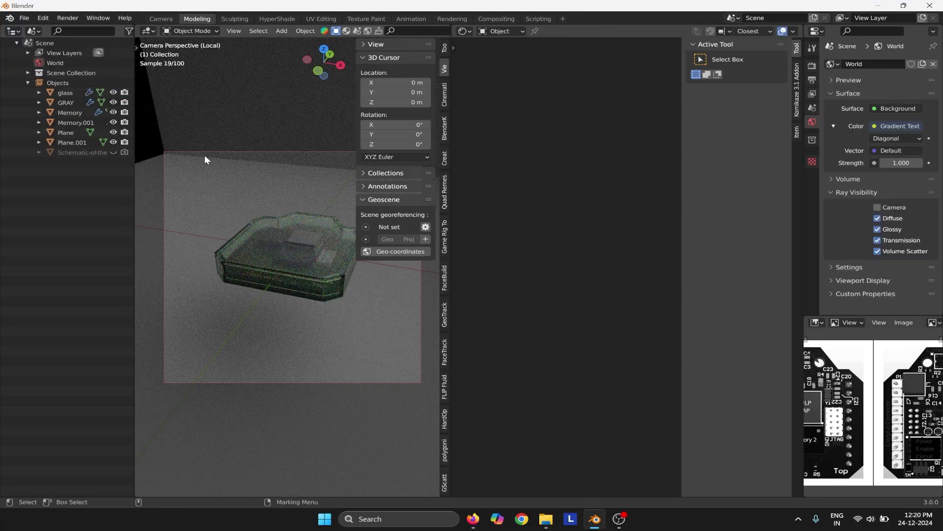
Switch out of the camera view and back to check which camera is still active.
key("grave")
left_click(235, 258)
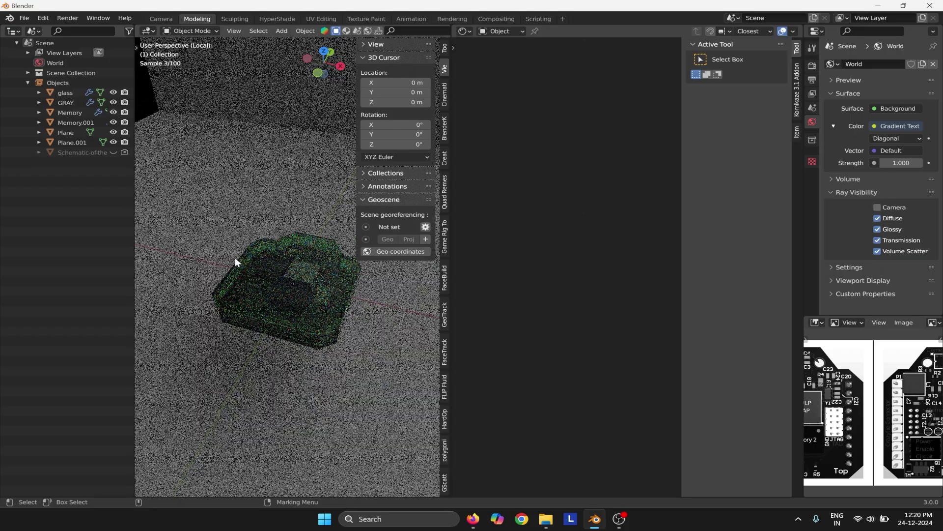
key("grave")
left_click(218, 350)
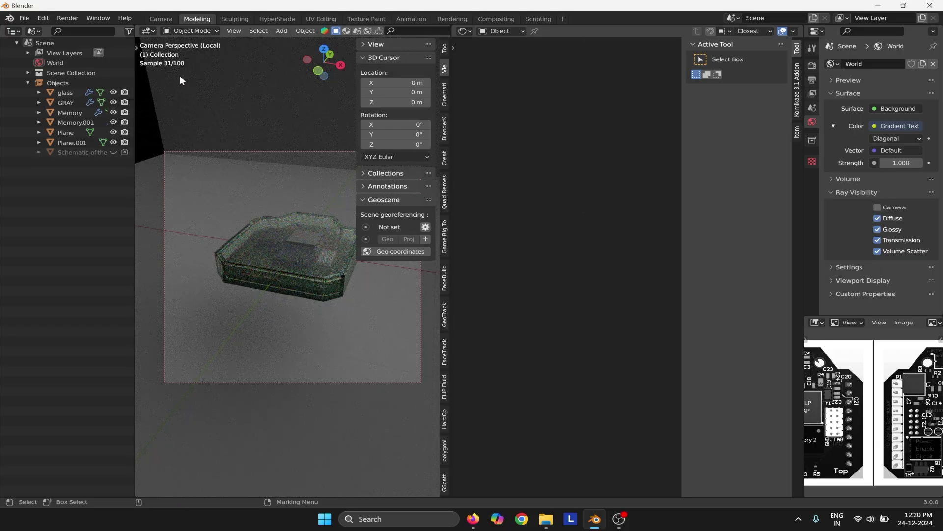
Expand the scene collection and each object's contents in the outliner to look for a remaining camera.
left_click(28, 74)
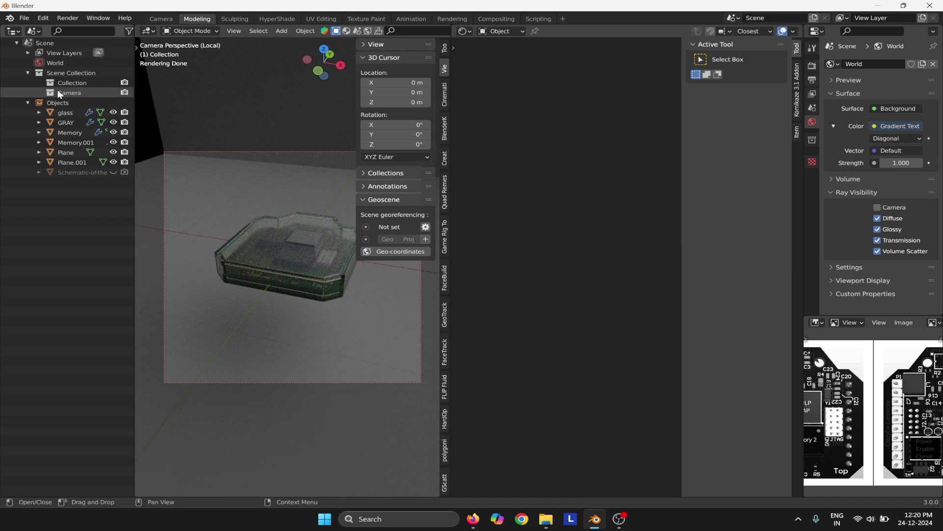
left_click(27, 73)
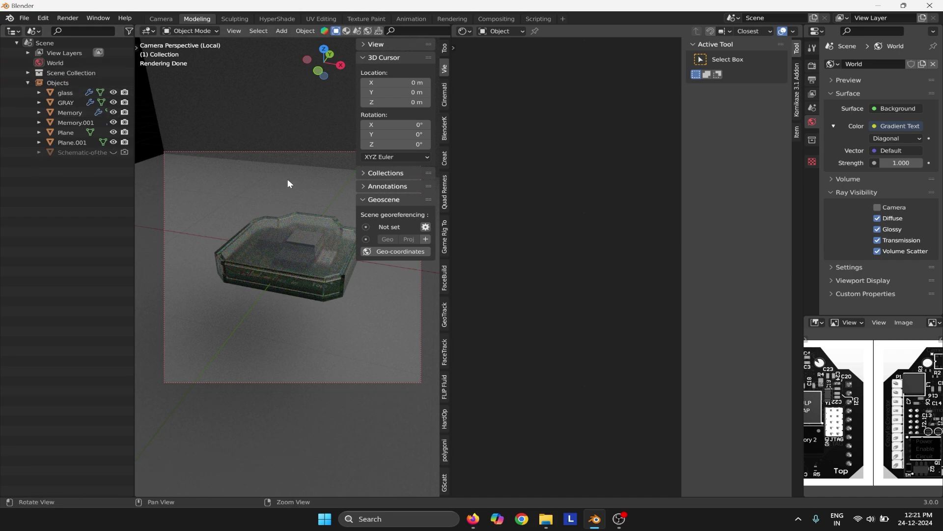
scroll(288, 183, "up", 1)
left_click(39, 123)
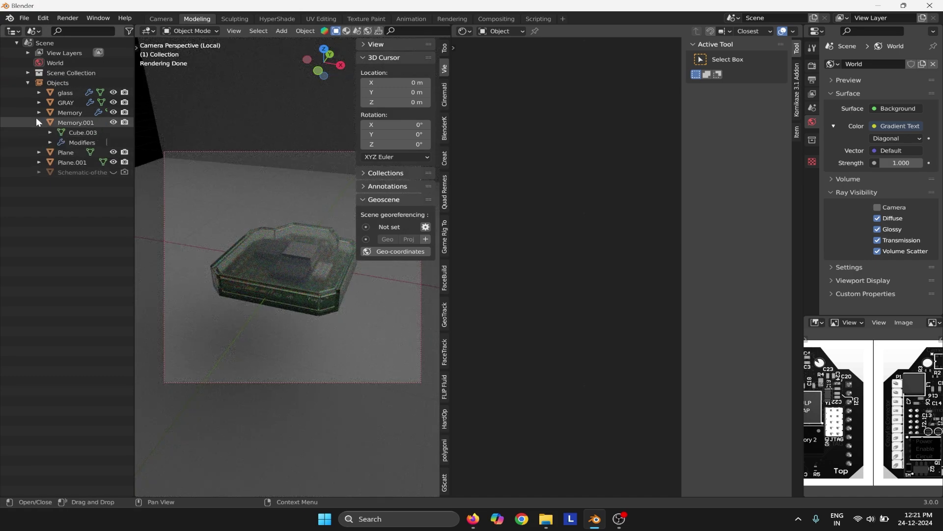
left_click(38, 122)
left_click(39, 112)
left_click(38, 102)
left_click(38, 93)
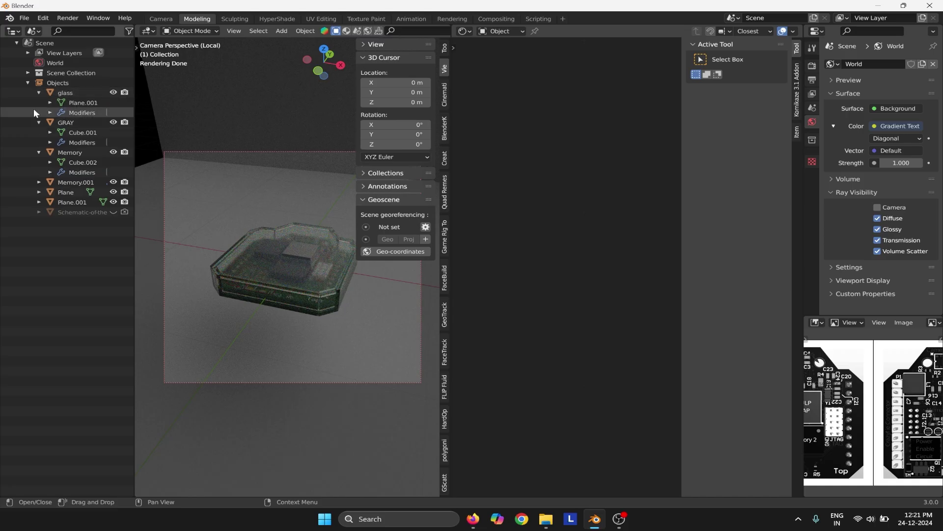
left_click(39, 202)
left_click(38, 192)
left_click(38, 182)
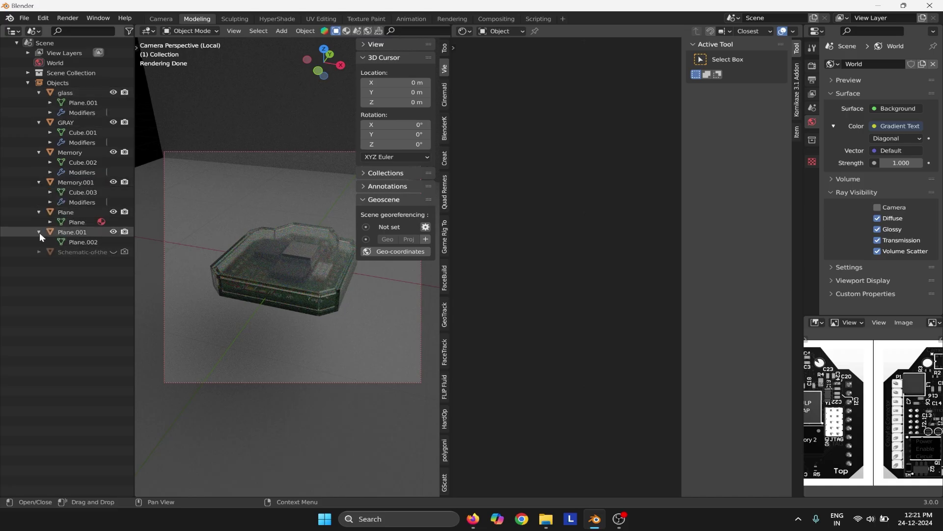
left_click(37, 251)
left_click(37, 251)
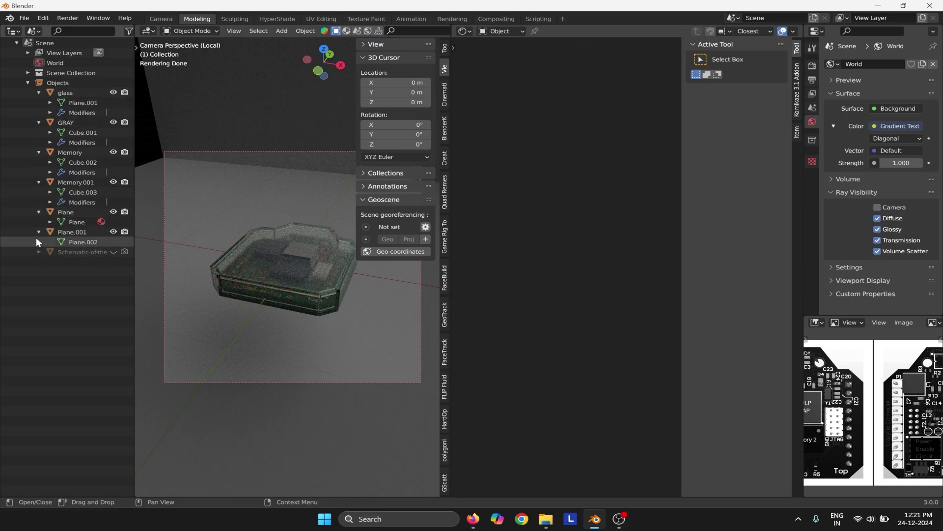
Collapse the expanded objects in the outliner, from Plane.001 up to glass.
left_click(36, 241)
left_click(38, 232)
left_click(37, 211)
left_click(38, 182)
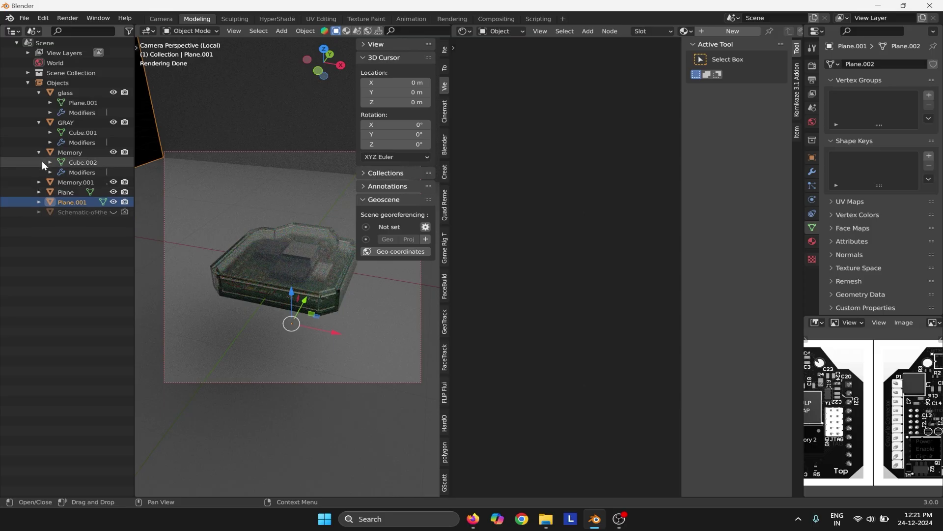
left_click(42, 159)
left_click(39, 153)
left_click(39, 123)
left_click(39, 92)
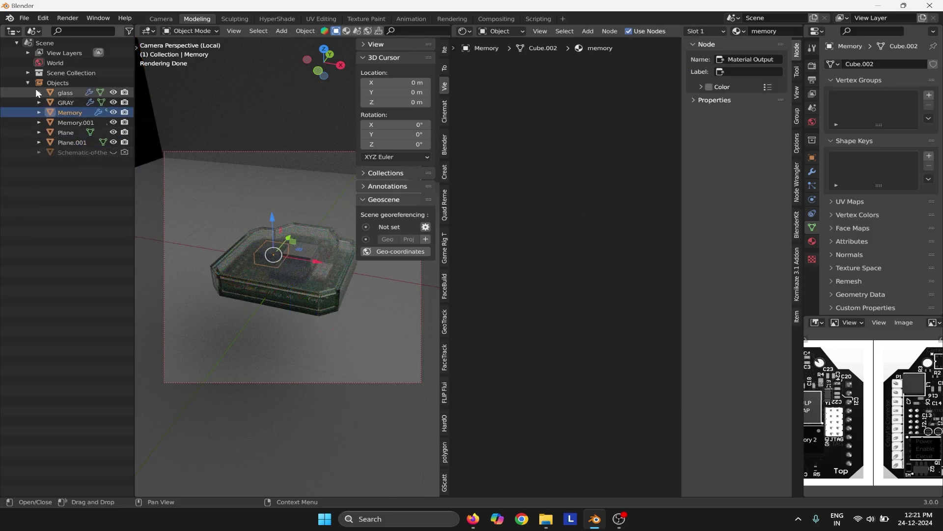
Switch out of the camera view and back again to check whether a camera is still active.
right_click(265, 199)
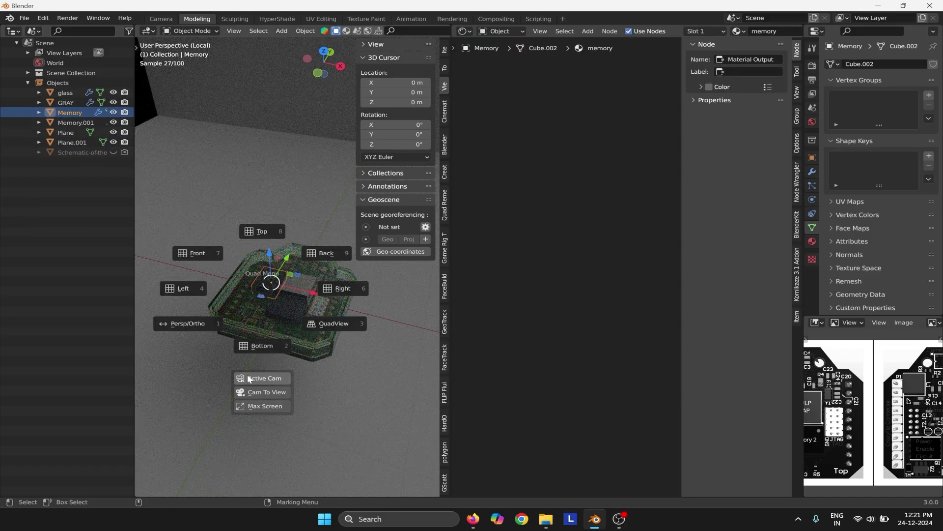
left_click(263, 289)
left_click(232, 212)
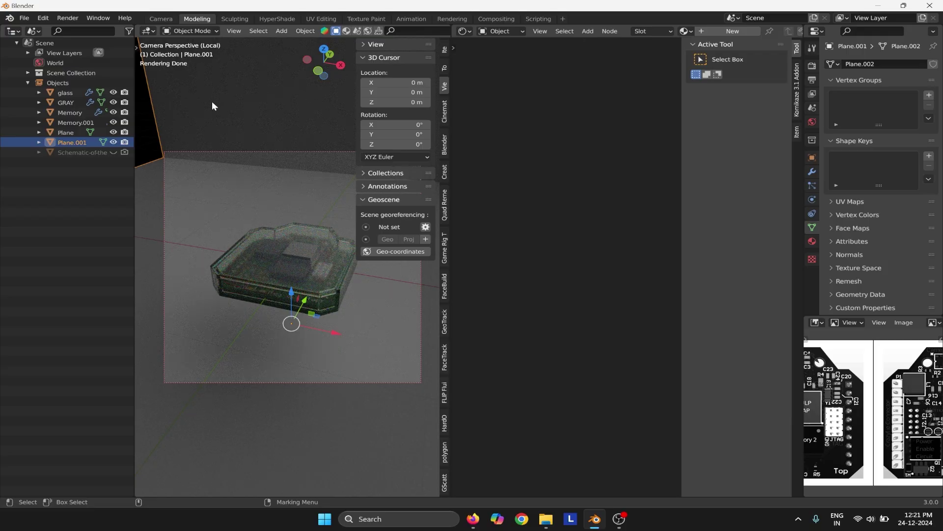
right_click(226, 137)
left_click(226, 225)
right_click(226, 226)
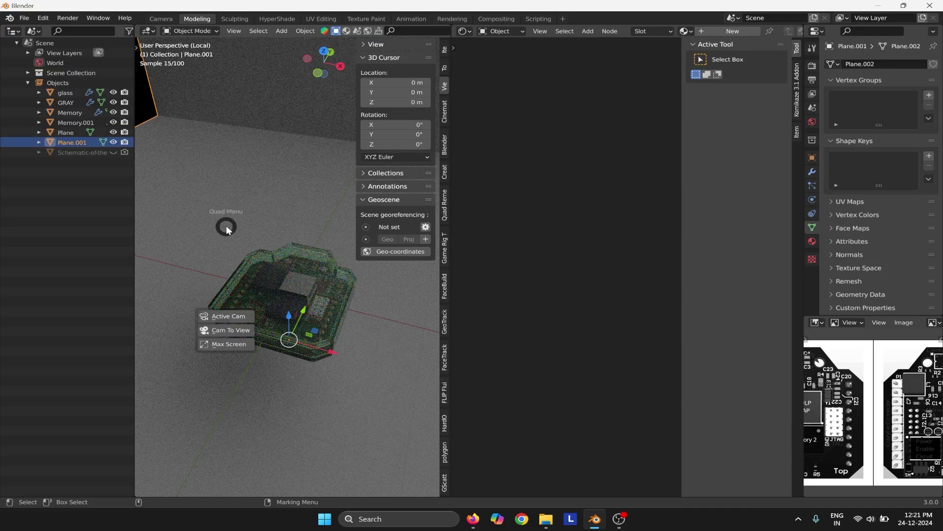
left_click(224, 317)
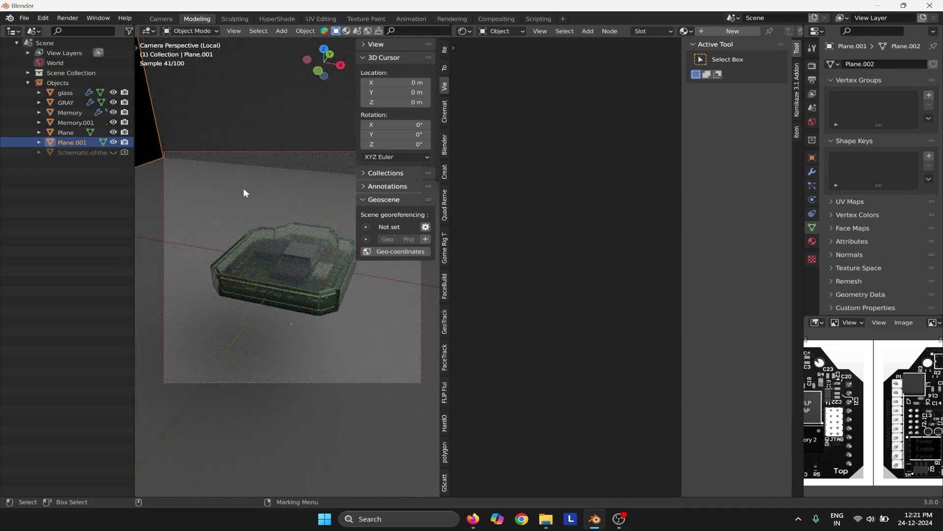
Add a new camera to the scene and toggle the active camera view to compare what it shows.
left_click(281, 30)
left_click(195, 199)
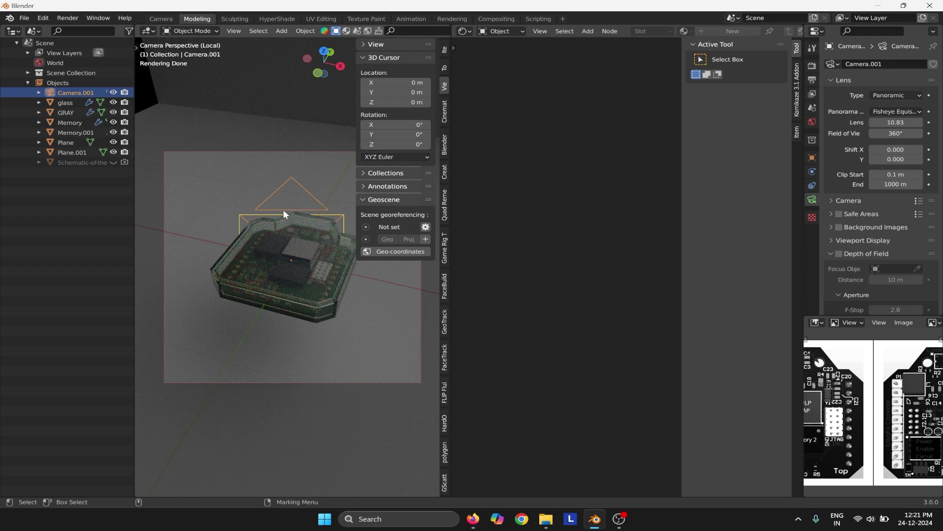
left_click(241, 35)
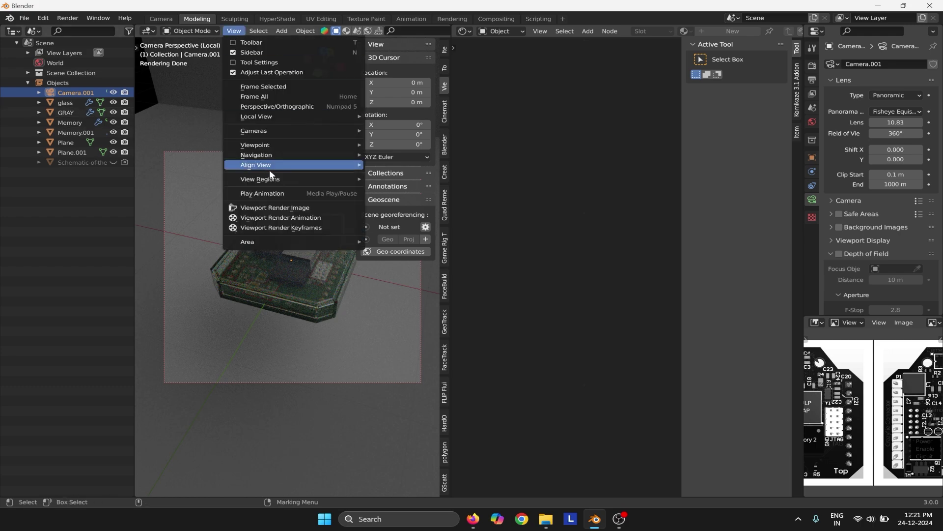
mouse_move(295, 130)
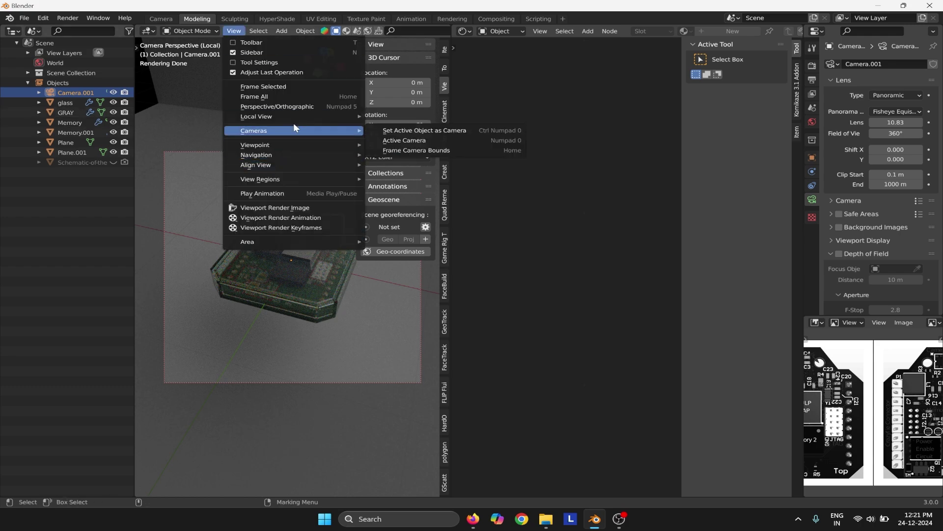
left_click(425, 142)
right_click(315, 254)
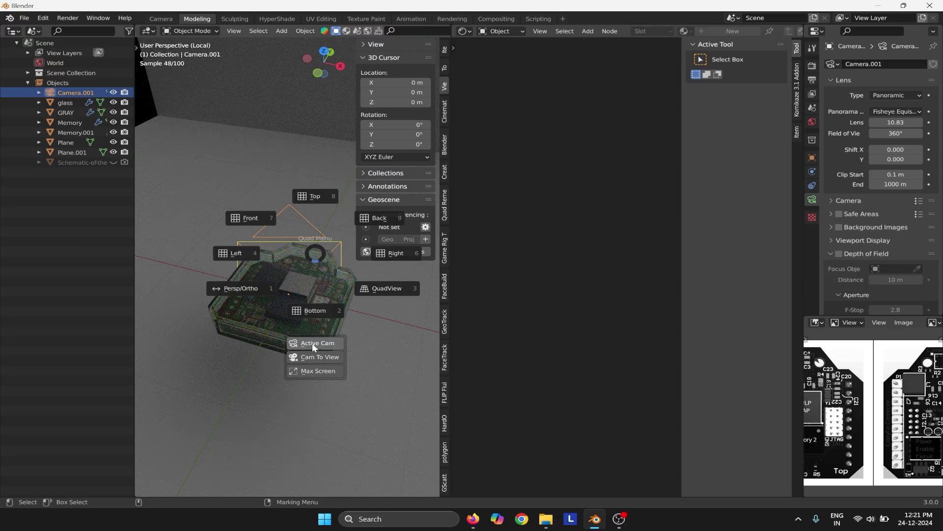
left_click(313, 344)
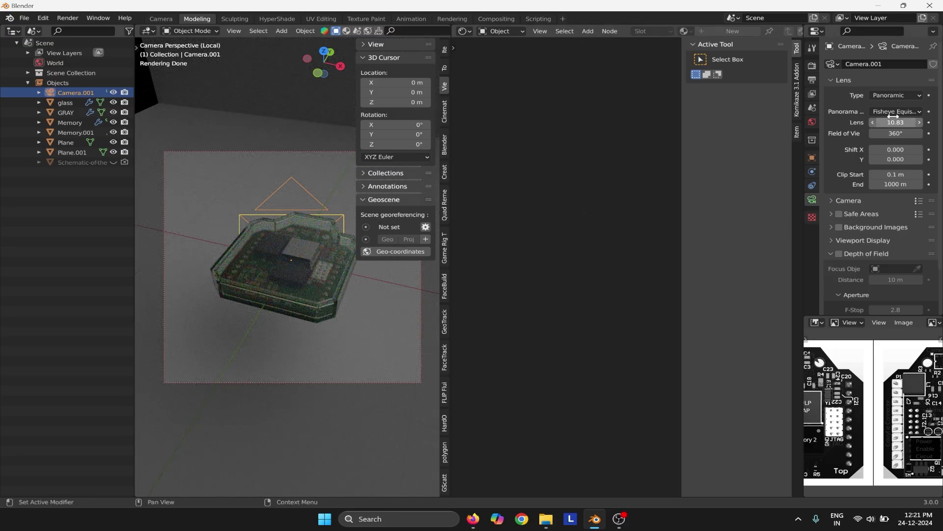
Try other lens, field-of-view and panorama type settings on Camera.001, including Equirectangular.
left_click_drag(895, 122, 919, 122)
key("ctrl+z")
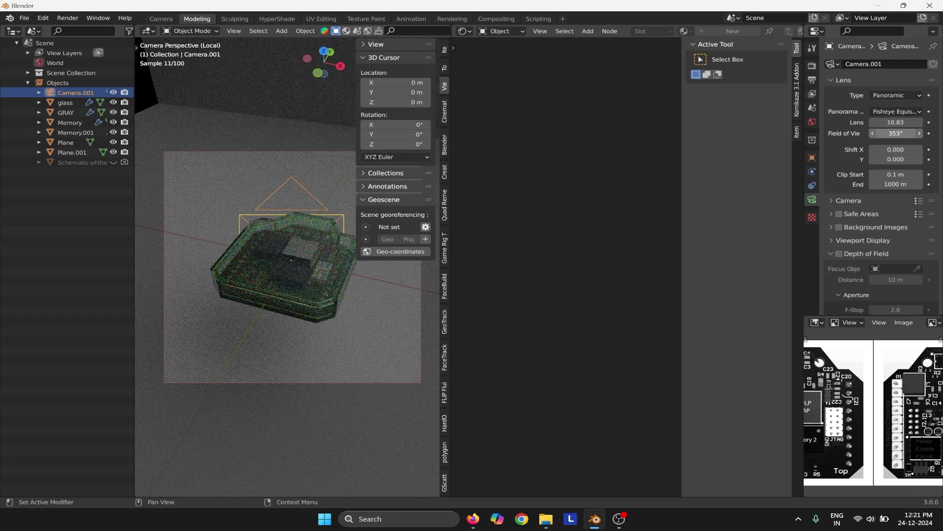
key("ctrl+z")
left_click(897, 112)
left_click(896, 124)
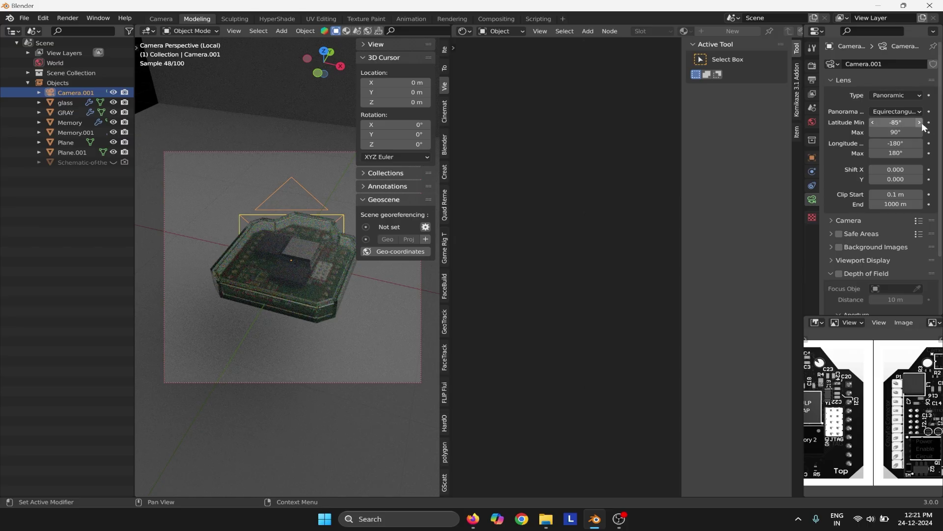
left_click(899, 112)
left_click(884, 134)
Set Camera.001's lens type to Perspective.
left_click(892, 95)
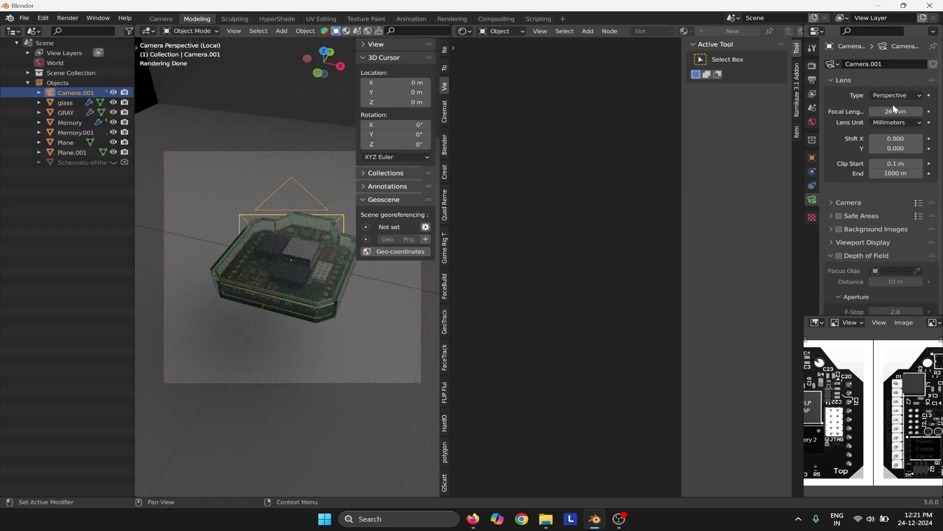
left_click(892, 105)
key("ctrl+z")
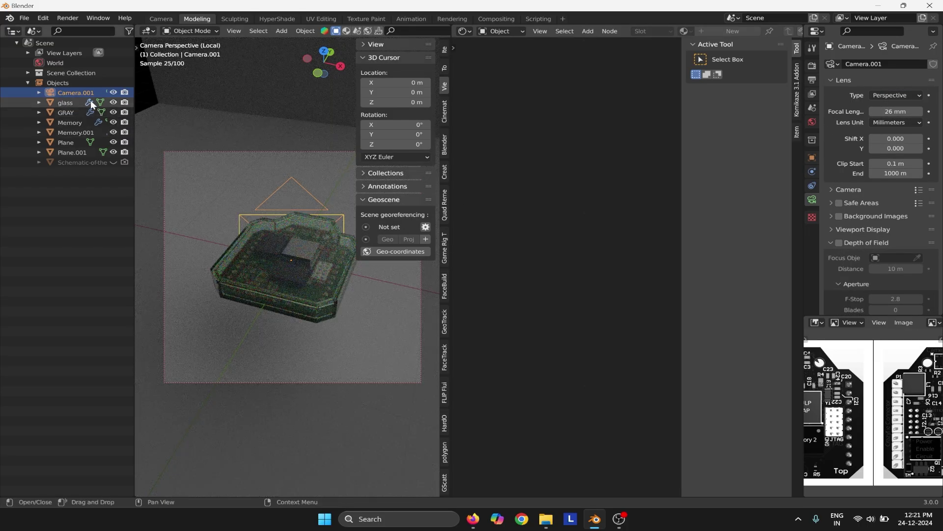
Toggle between the user view and the active camera view to check whether Camera.001 is being used.
key("space")
middle_click_drag(296, 244, 290, 285)
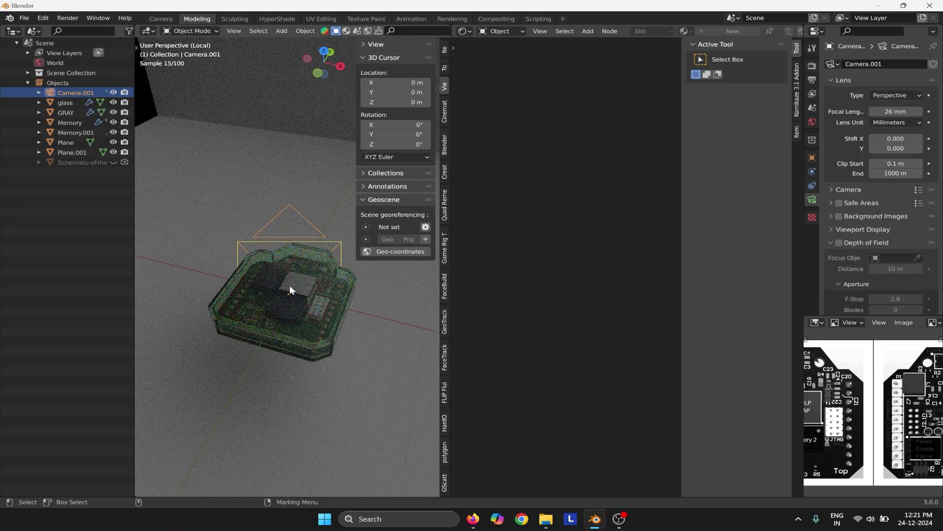
key("space")
left_click(275, 352)
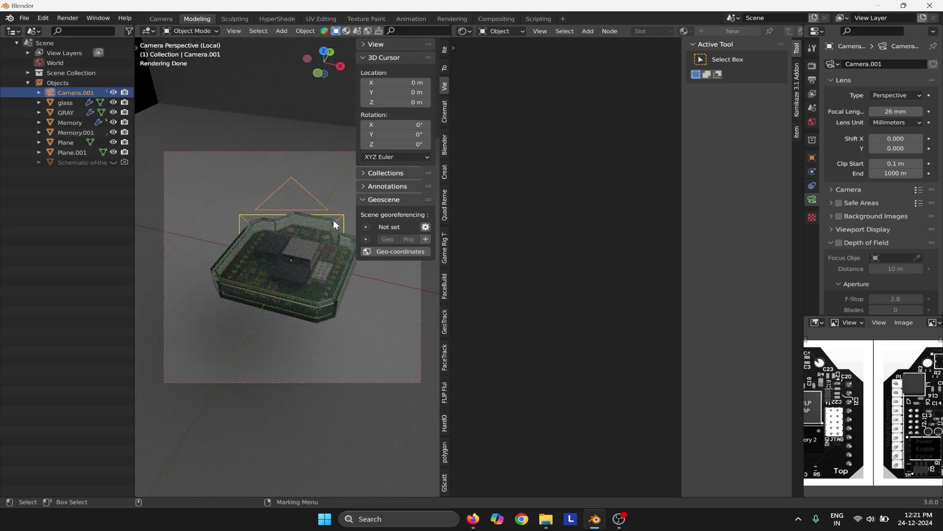
left_click(284, 179)
key("space")
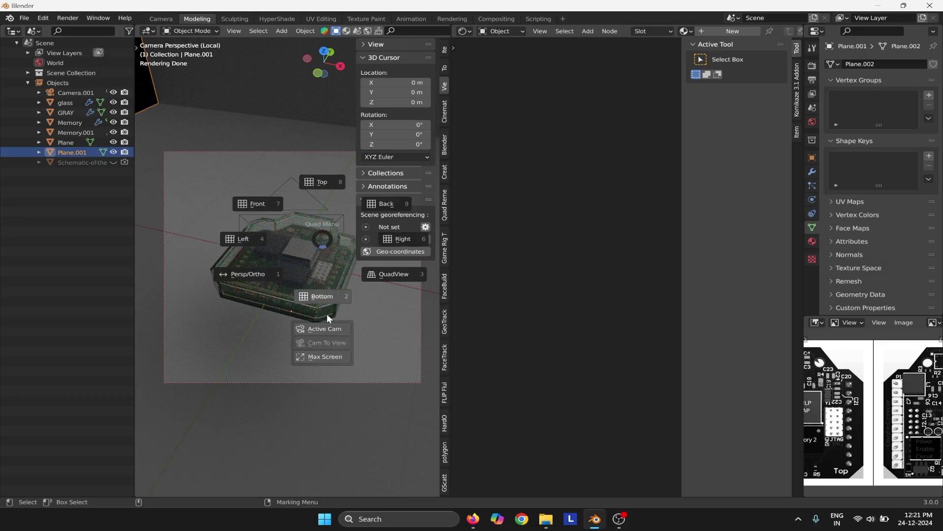
left_click(324, 328)
left_click(332, 253)
left_click(340, 250)
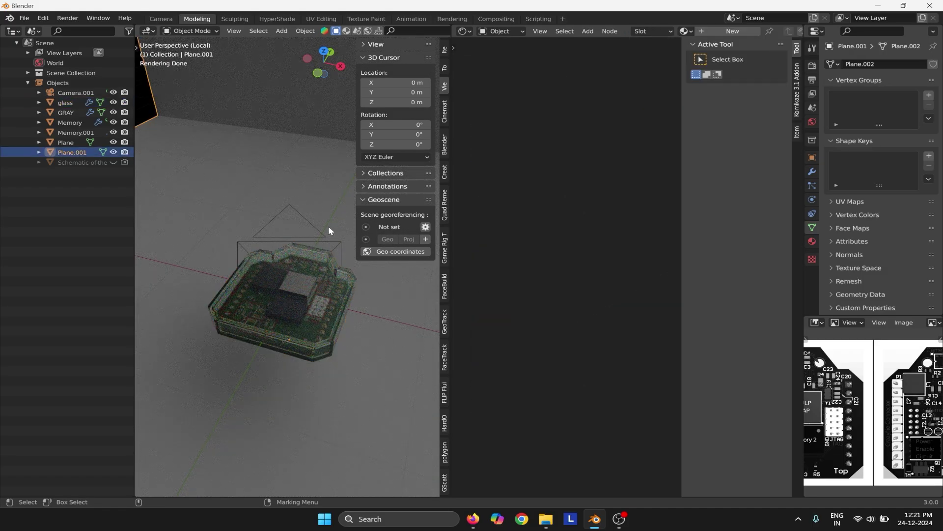
Select Camera.001 and set it as the scene's active camera.
left_click(319, 239)
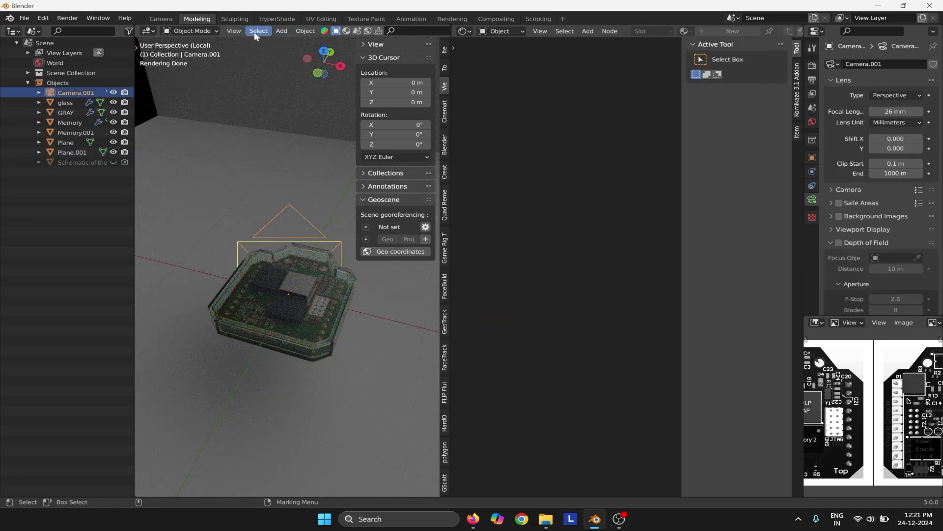
left_click(233, 31)
mouse_move(280, 131)
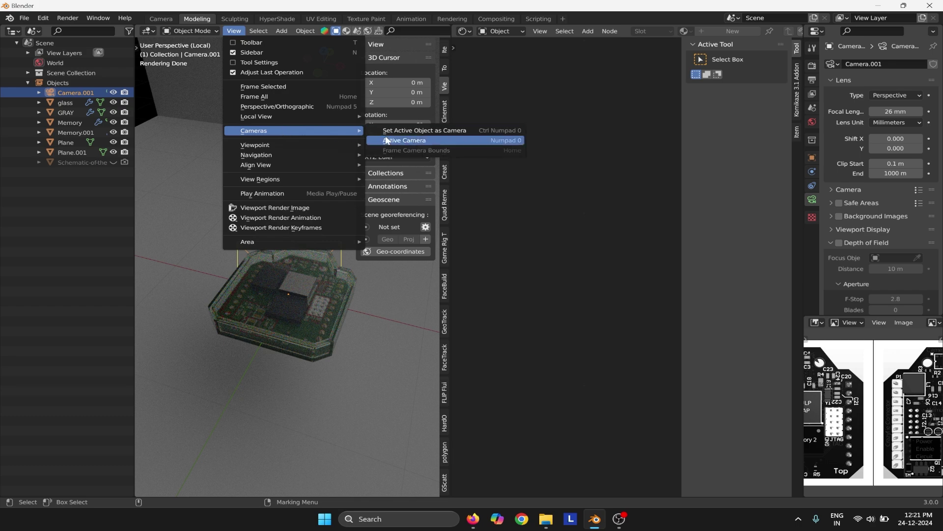
left_click(386, 131)
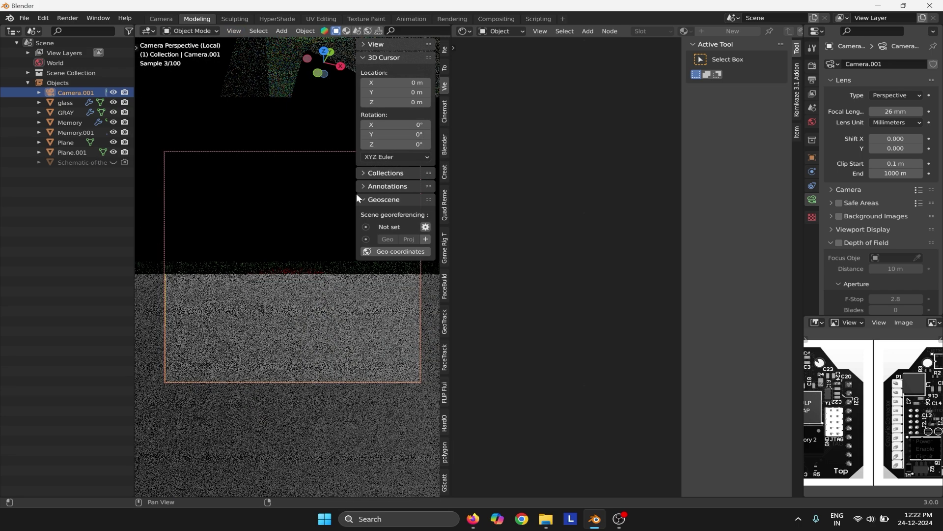
Align Camera.001 to a slightly elevated front view that frames the glass-enclosed circuit board.
key("grave")
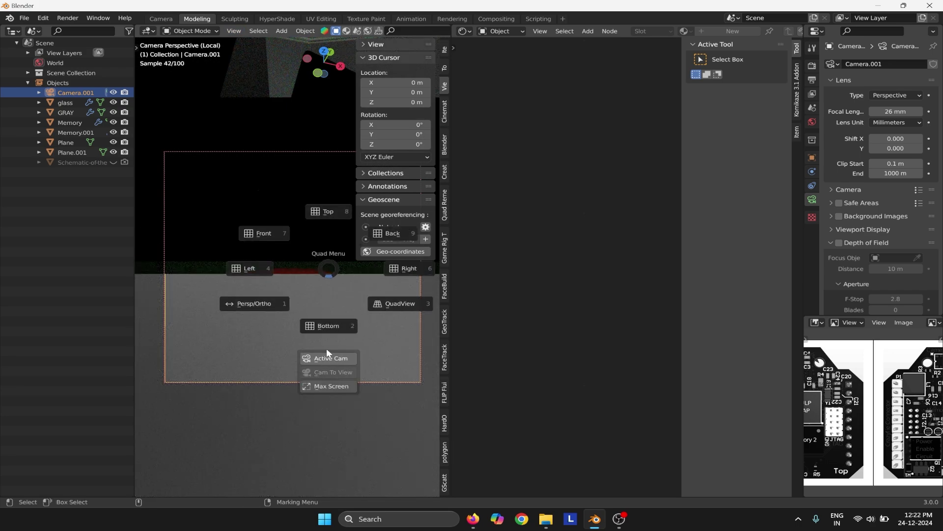
left_click(326, 348)
key("grave")
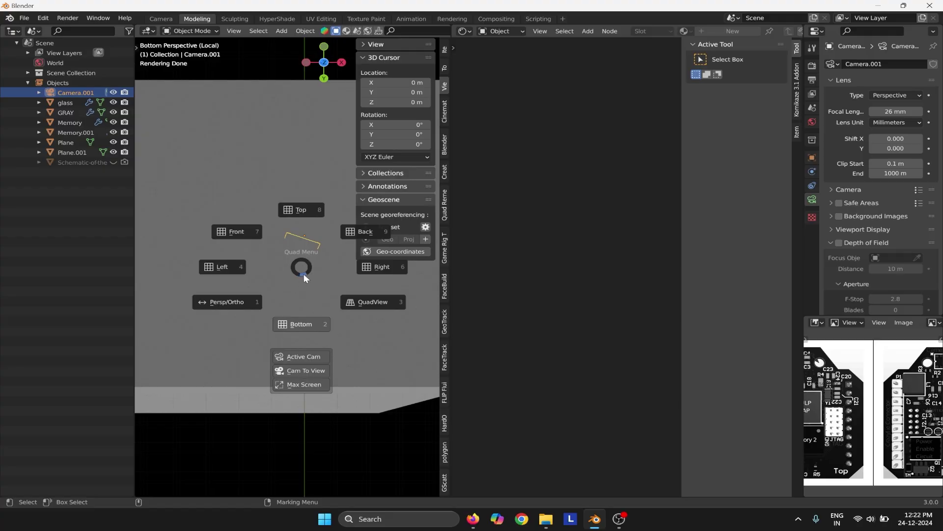
left_click(304, 340)
scroll(303, 264, "down", 3)
middle_click_drag(302, 262, 350, 306)
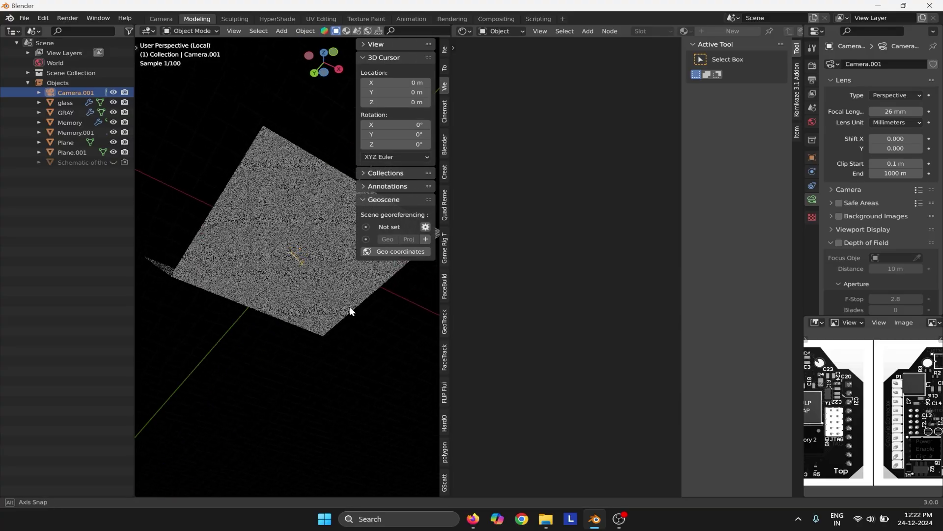
scroll(286, 197, "up", 1)
middle_click_drag(286, 196, 261, 245)
scroll(261, 245, "up", 5)
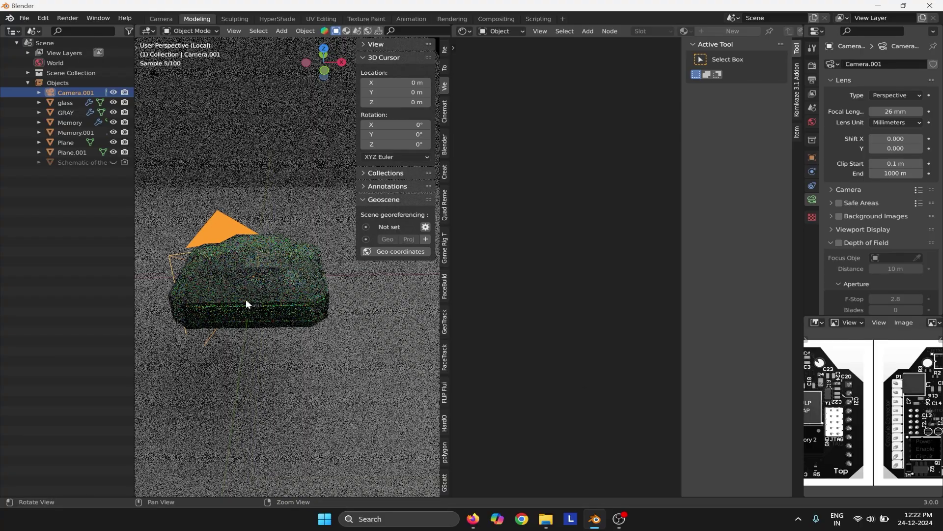
middle_click_drag(311, 285, 311, 249)
key("grave")
left_click(306, 340)
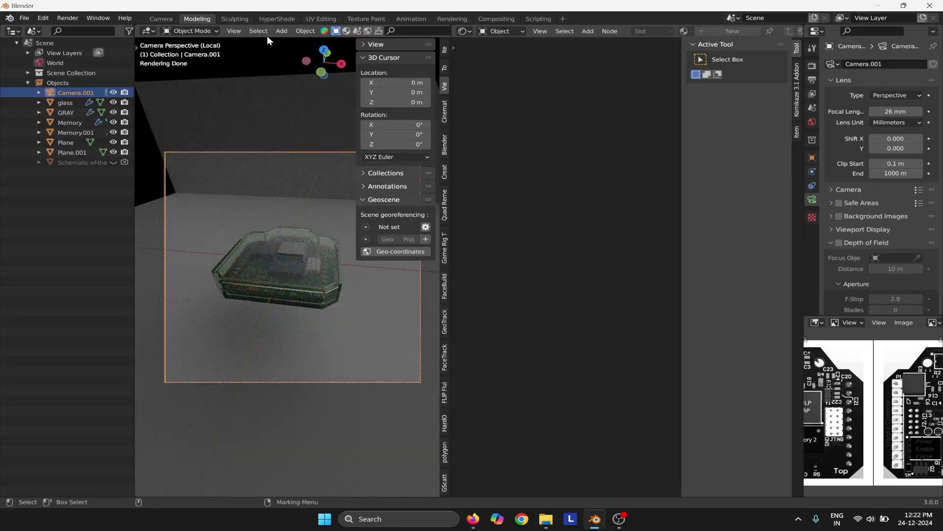
Set Camera.001's lens type to Panoramic with the Equirectangular panorama type.
left_click(282, 30)
left_click(897, 96)
left_click(882, 131)
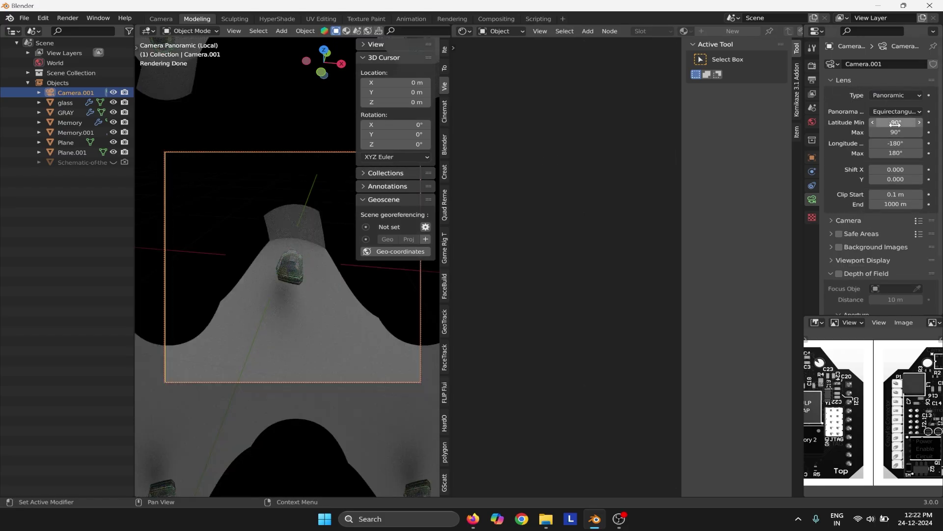
left_click(894, 112)
left_click(888, 94)
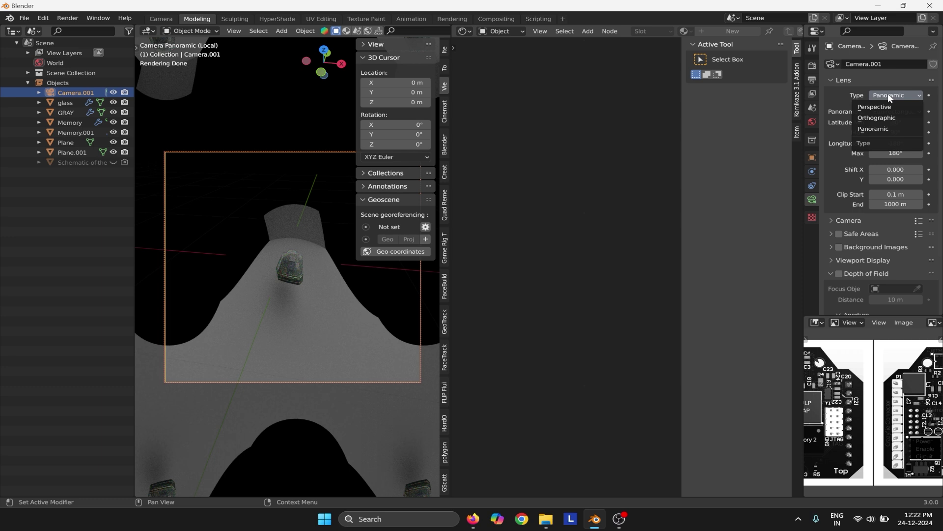
left_click(889, 93)
left_click(892, 109)
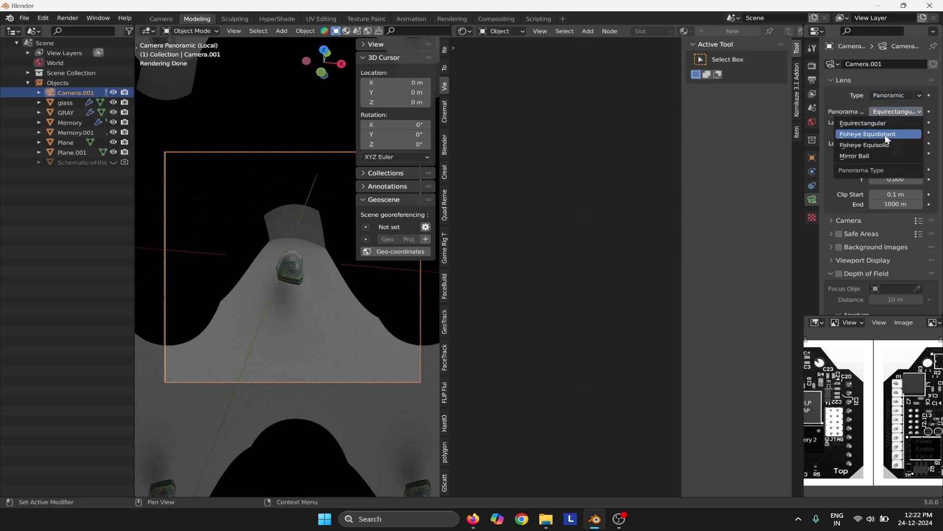
left_click(882, 121)
Try the Fisheye Equidistant, Fisheye Equisolid and Mirror Ball panorama types, and return to Equirectangular.
left_click(890, 113)
left_click(887, 131)
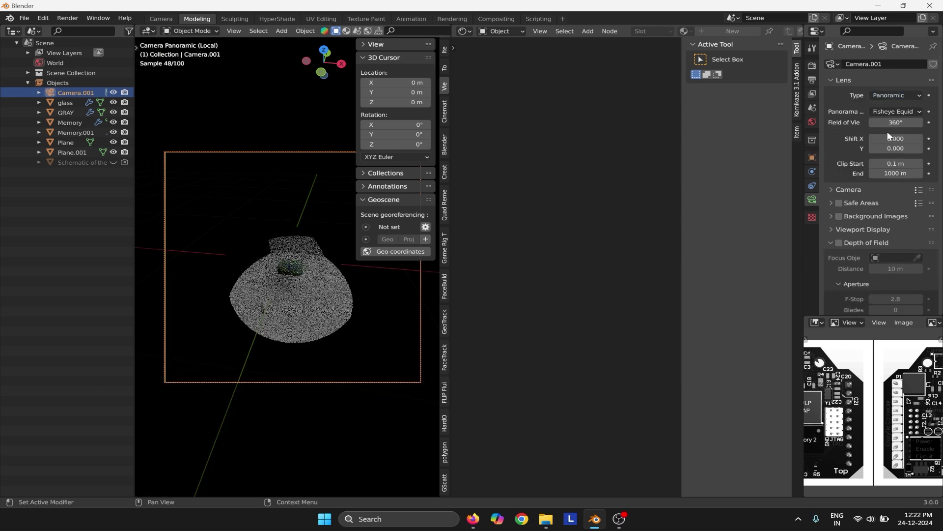
left_click(894, 112)
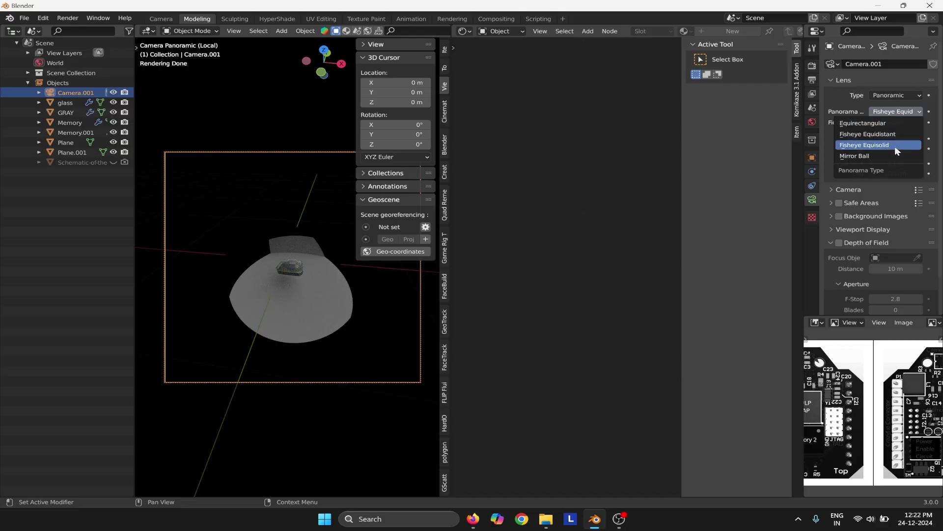
left_click(891, 145)
left_click(901, 112)
left_click(891, 132)
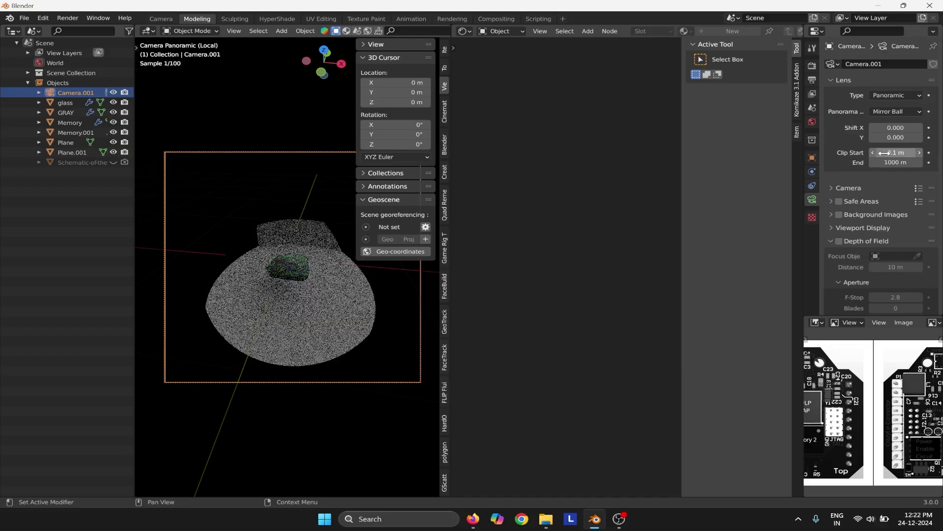
left_click(895, 112)
left_click(893, 122)
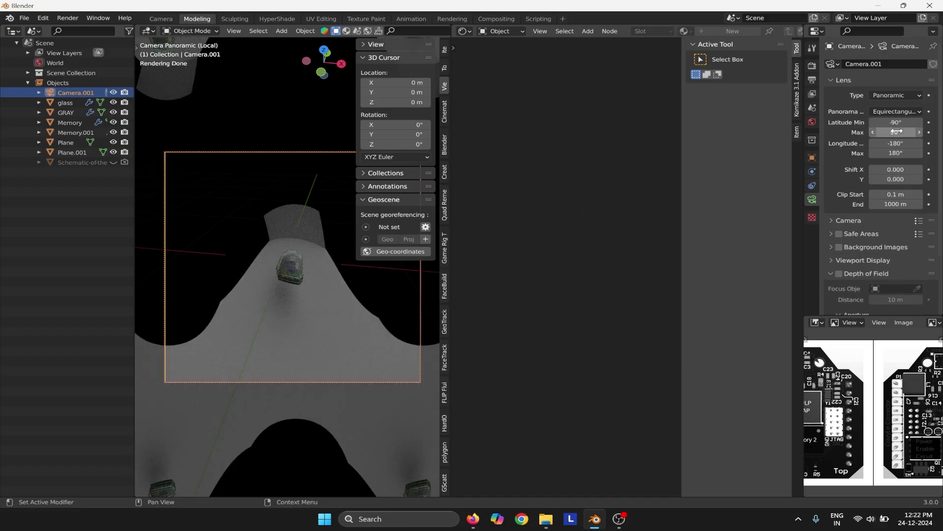
left_click(895, 111)
Try the Orthographic and Perspective lens types on Camera.001 and return to Panoramic.
left_click(896, 94)
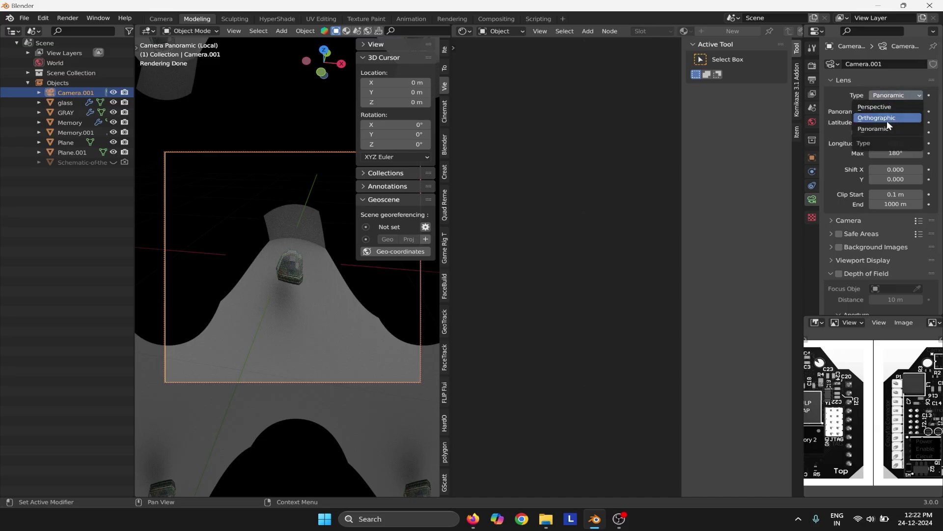
left_click(887, 119)
left_click(895, 95)
left_click(880, 107)
left_click(894, 95)
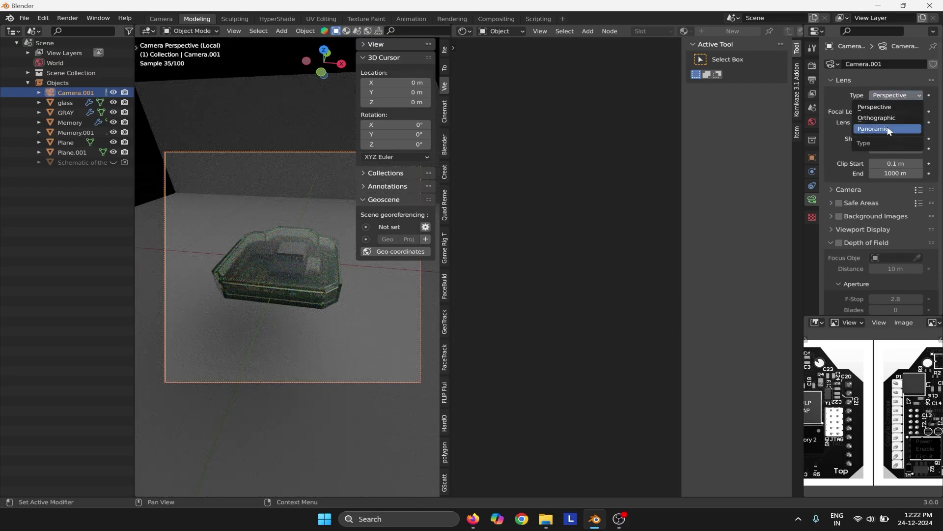
left_click(889, 128)
left_click(875, 123)
left_click(883, 99)
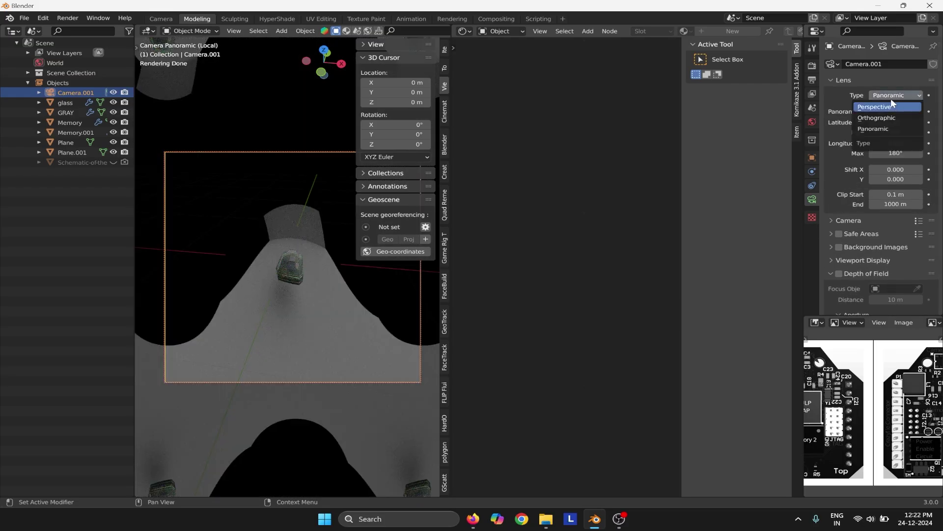
left_click(891, 98)
Set Camera.001's panorama type to Fisheye Equisolid and its lens value to 22.
left_click(884, 111)
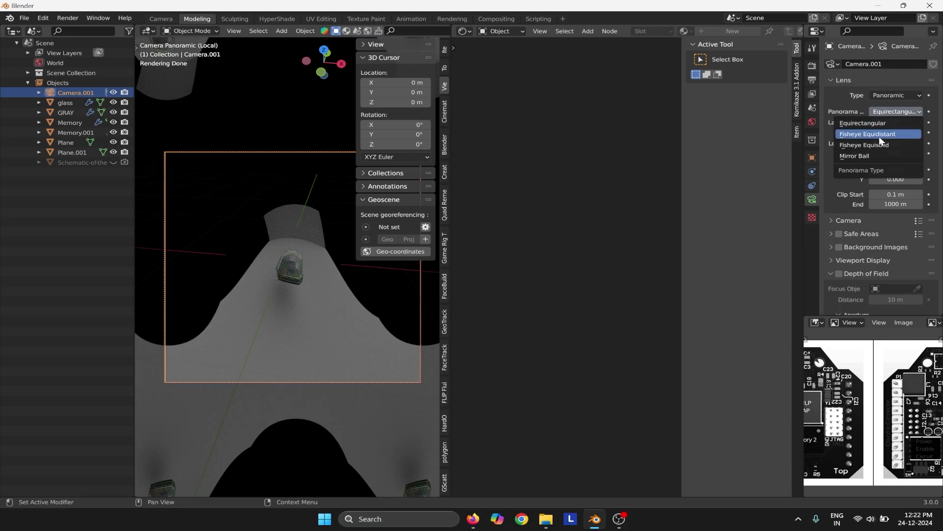
left_click(879, 134)
left_click(893, 111)
left_click(891, 144)
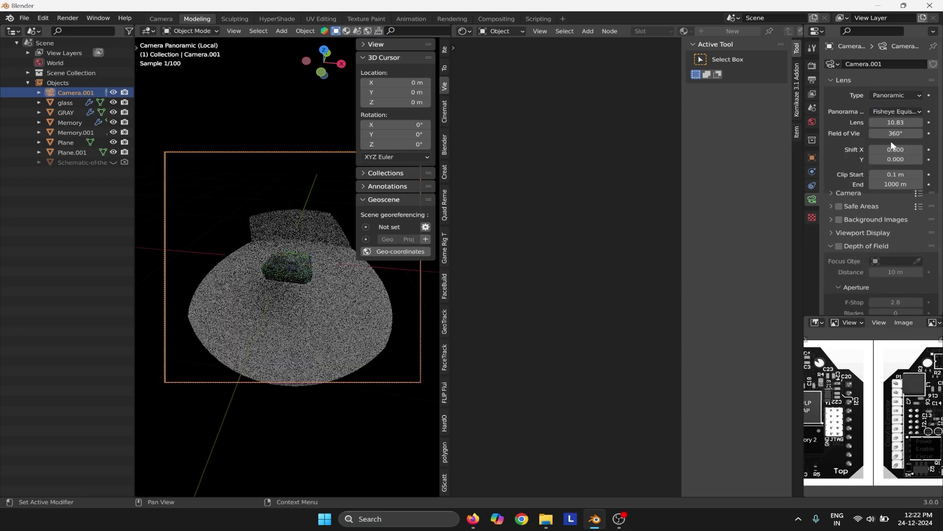
left_click(895, 122)
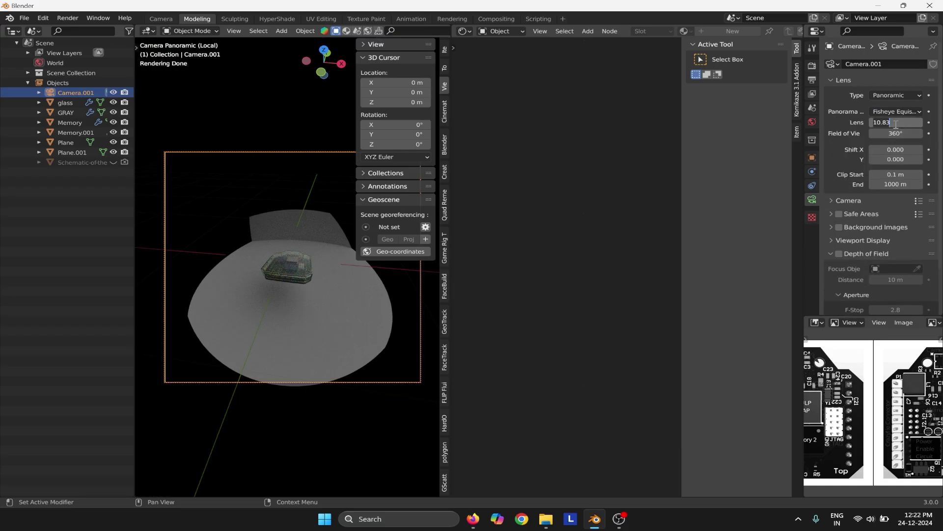
type("22")
key("Return")
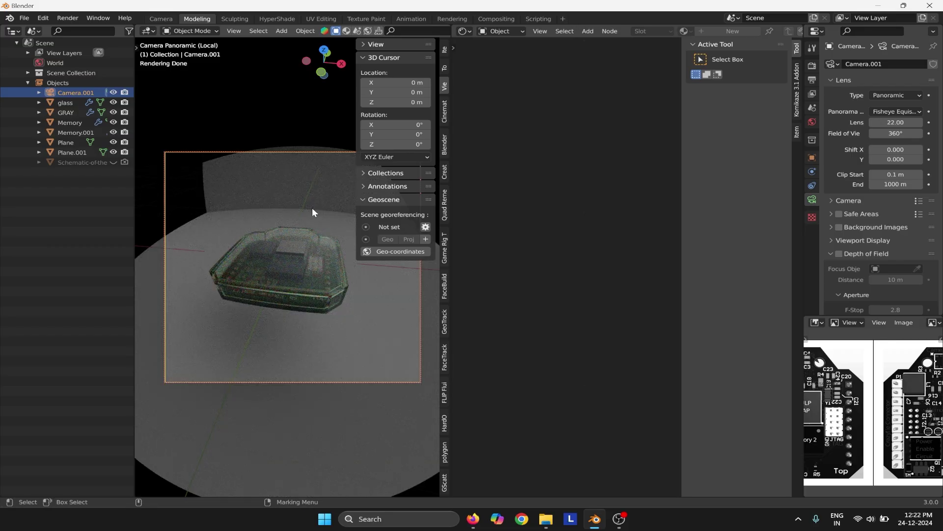
left_click(325, 187)
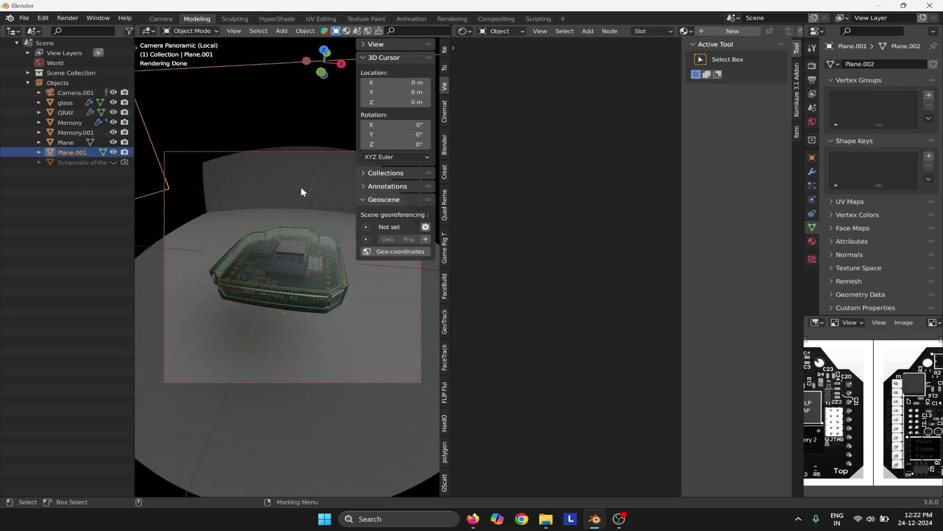
right_click(253, 197)
left_click(254, 149)
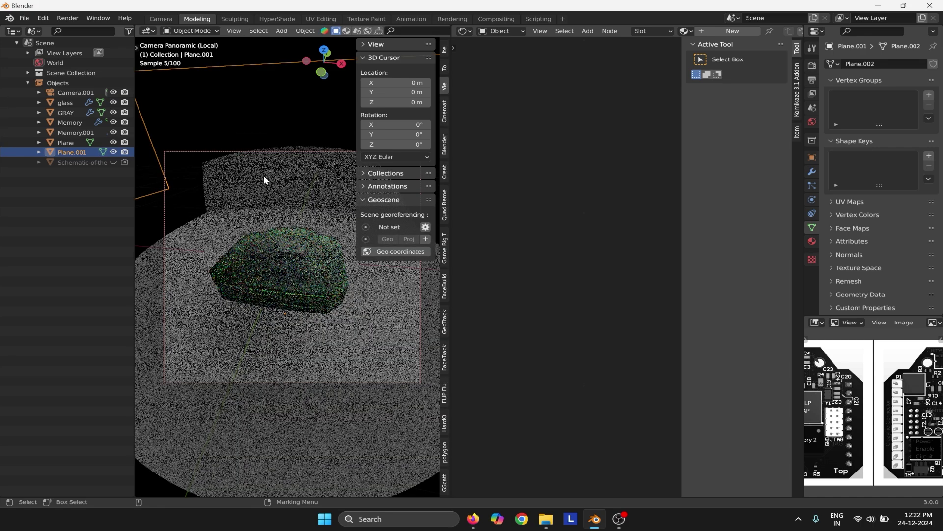
right_click(263, 180)
left_click(217, 208)
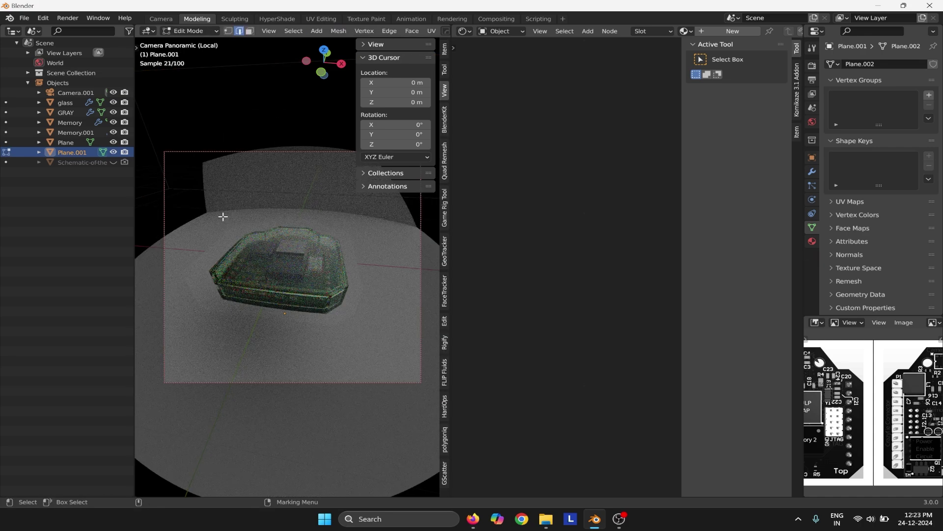
key("Escape")
key("Tab")
left_click(65, 141)
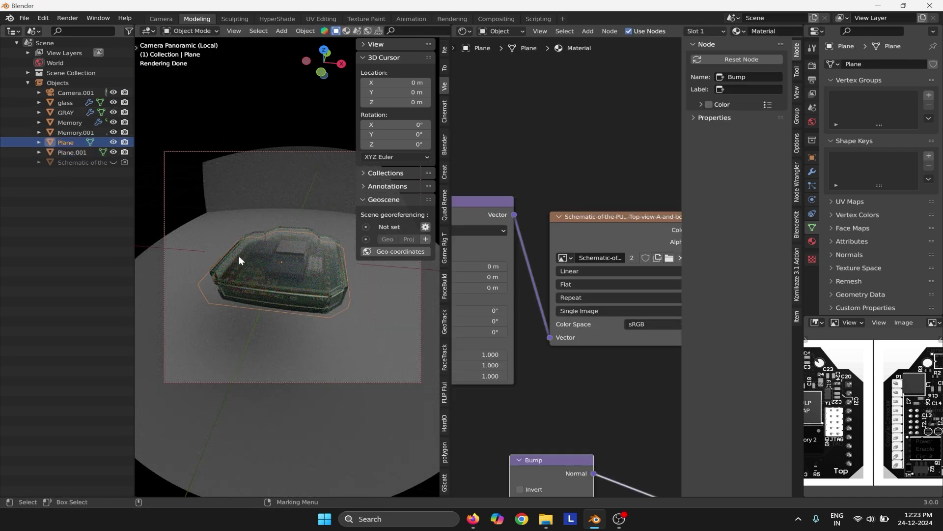
Put the backdrop Plane.001 in Edit Mode and turn the empty shader editor into a second 3D viewport showing the whole backdrop.
left_click(78, 151)
key("Tab")
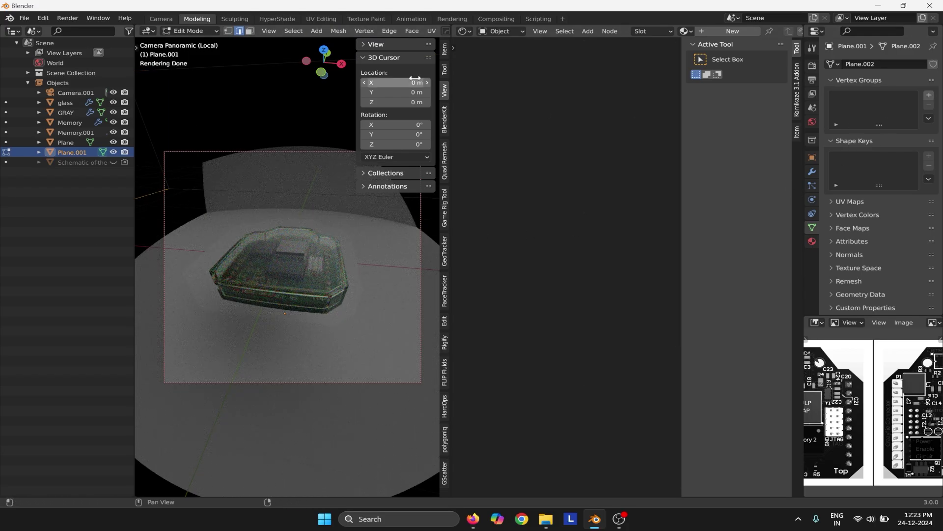
left_click(464, 31)
left_click(476, 50)
scroll(679, 241, "down", 10)
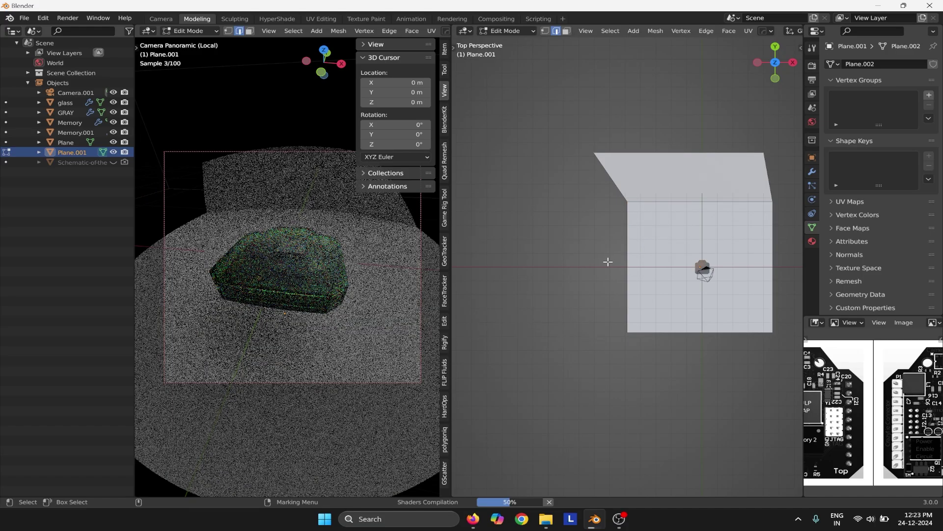
Stretch the left side of the backdrop's floor and back wall far outward in the top view.
right_click(646, 266)
left_click_drag(658, 266, 479, 266)
left_click(674, 177)
left_click_drag(657, 179, 782, 162)
left_click(528, 141)
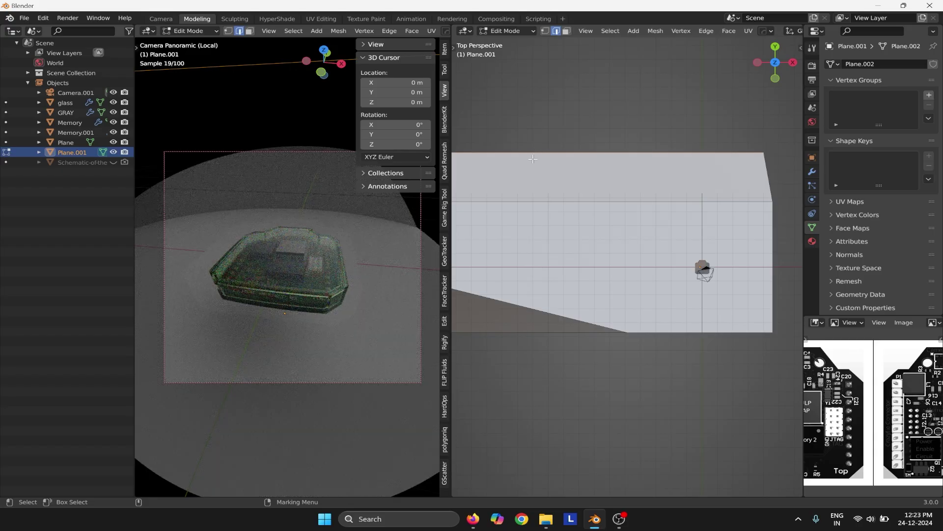
Raise the back wall's top edge, move the backdrop's right side outward along X, and return to Object Mode.
middle_click_drag(533, 158, 574, 170)
left_click_drag(499, 189, 491, 155)
left_click(685, 247)
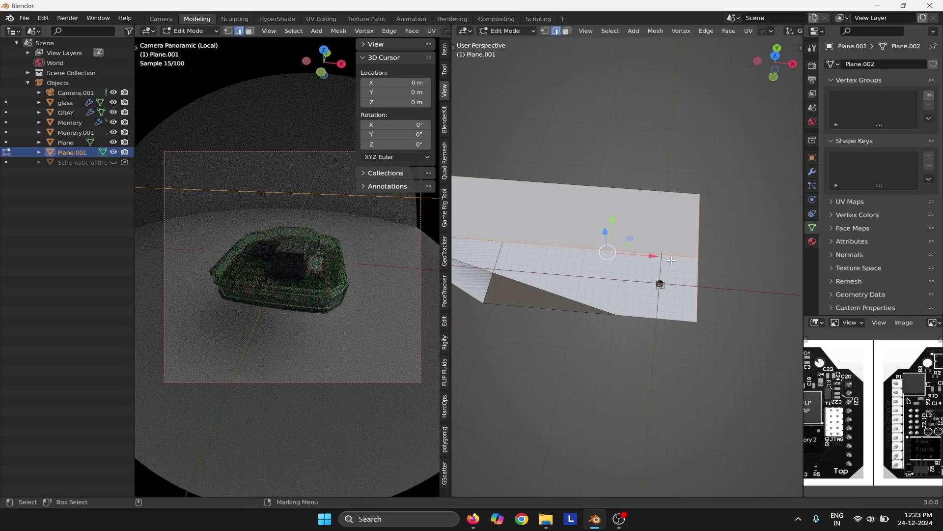
left_click_drag(662, 258, 684, 259)
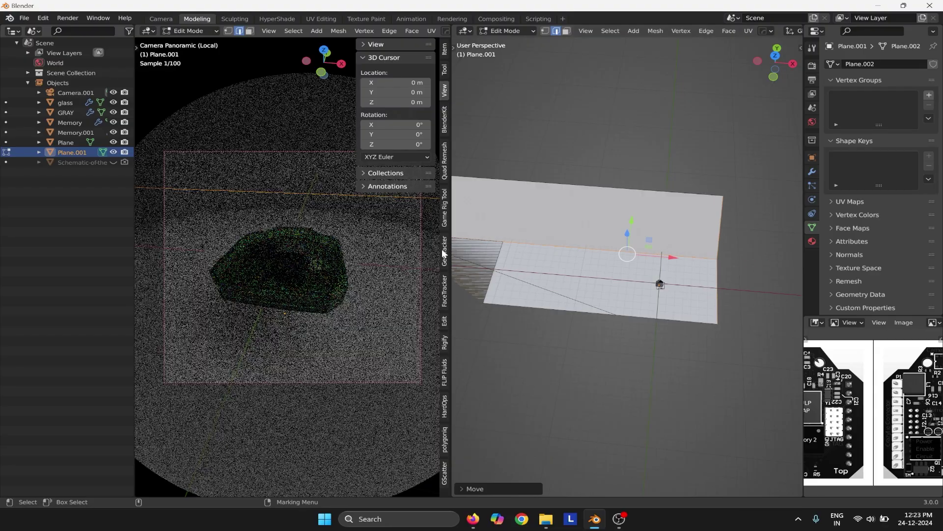
key("Tab")
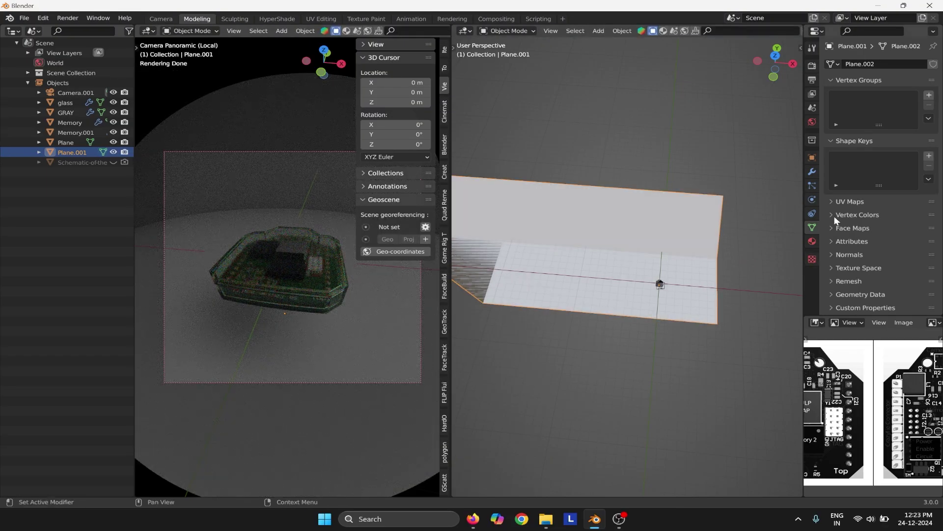
Open the Visibility settings of Plane.001 with its Ray Visibility options in view.
left_click(812, 172)
left_click(813, 157)
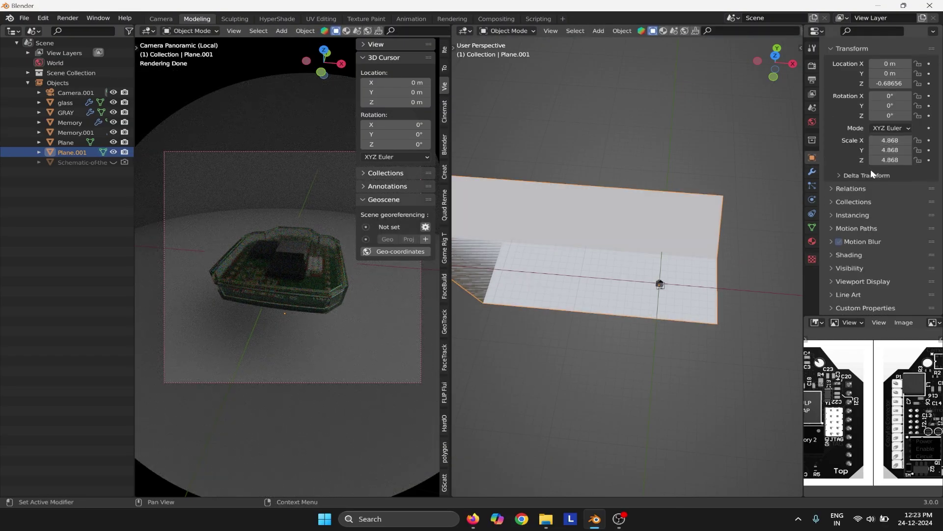
left_click(845, 254)
scroll(871, 267, "down", 3)
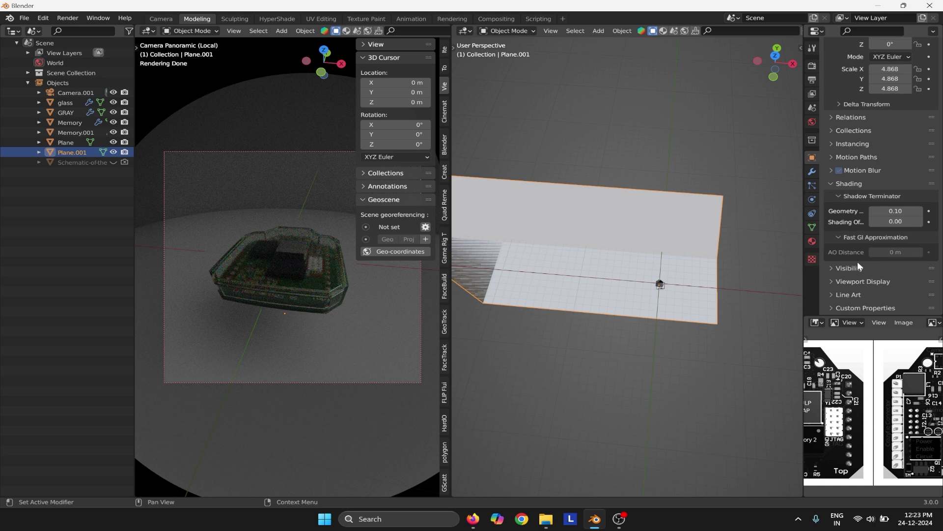
left_click(836, 185)
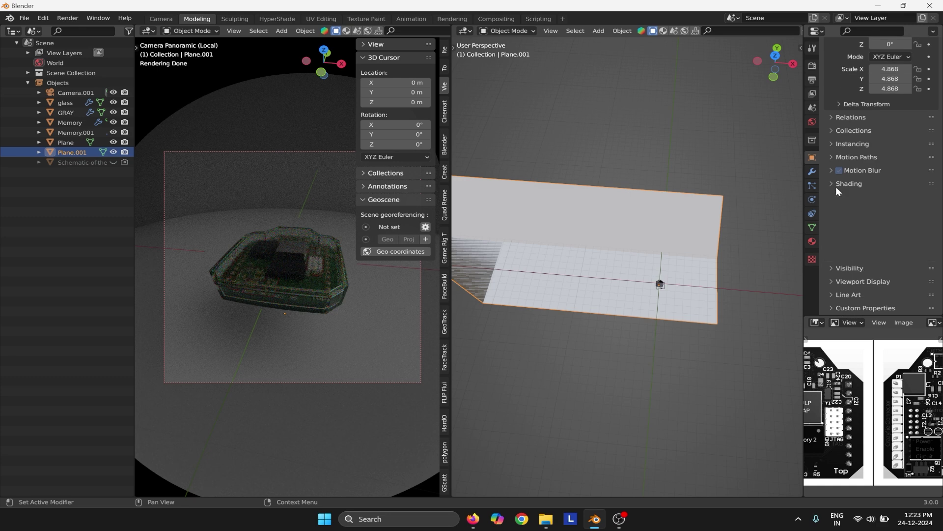
left_click(839, 267)
scroll(854, 269, "down", 5)
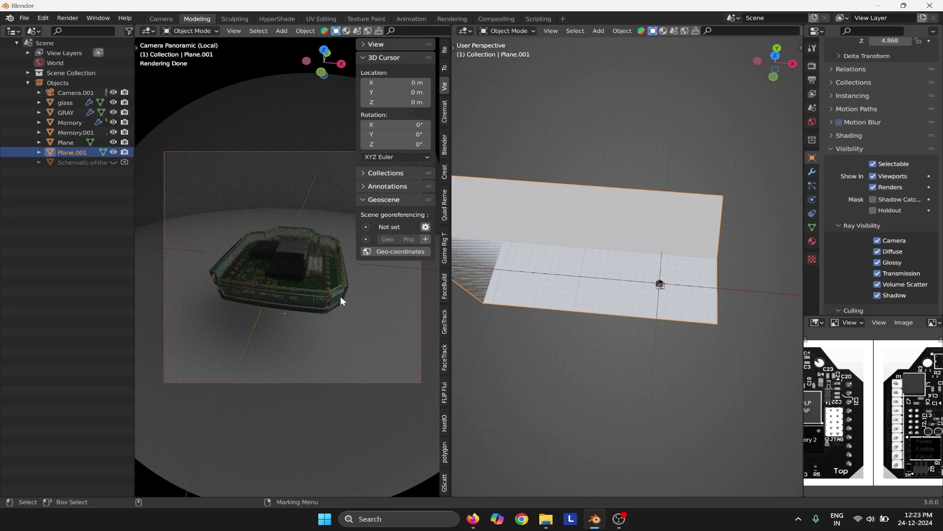
Toggle Diffuse ray visibility for Plane.001 off and on to compare the render, leaving it enabled.
left_click(877, 252)
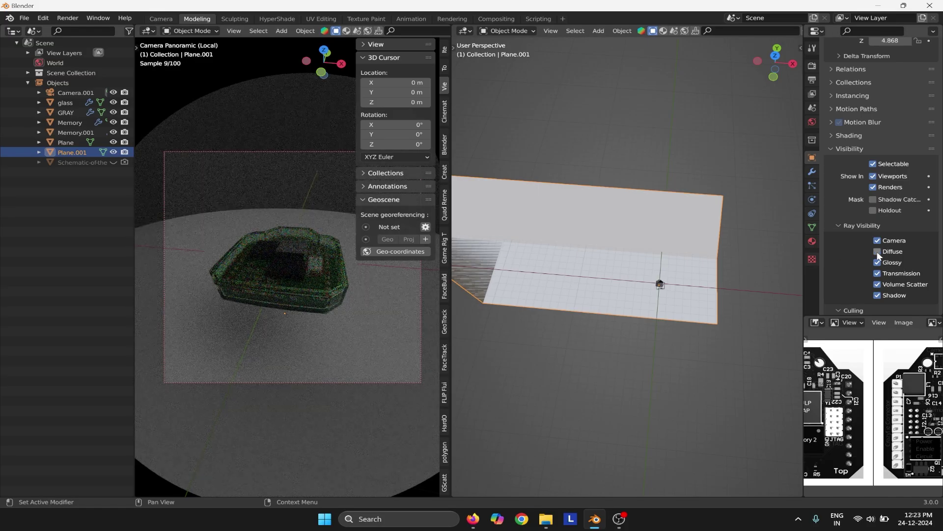
left_click(878, 251)
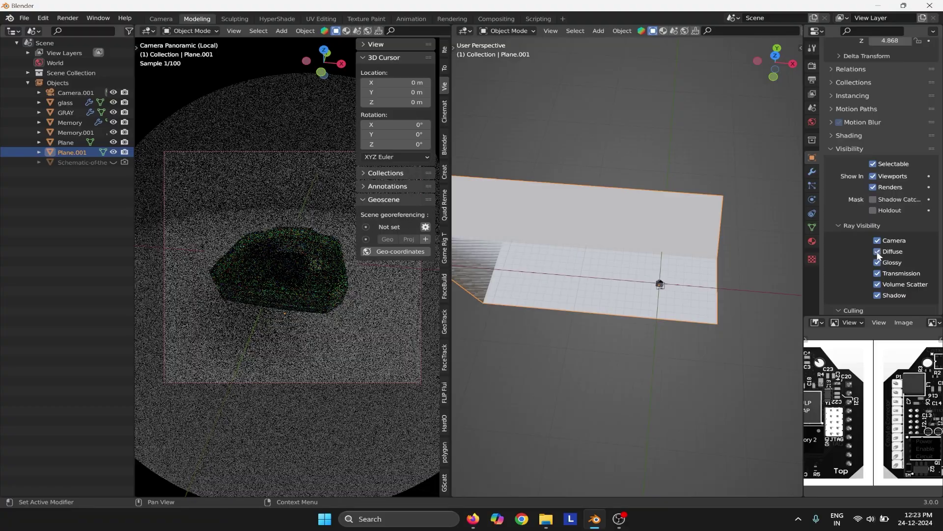
left_click(878, 251)
left_click(878, 252)
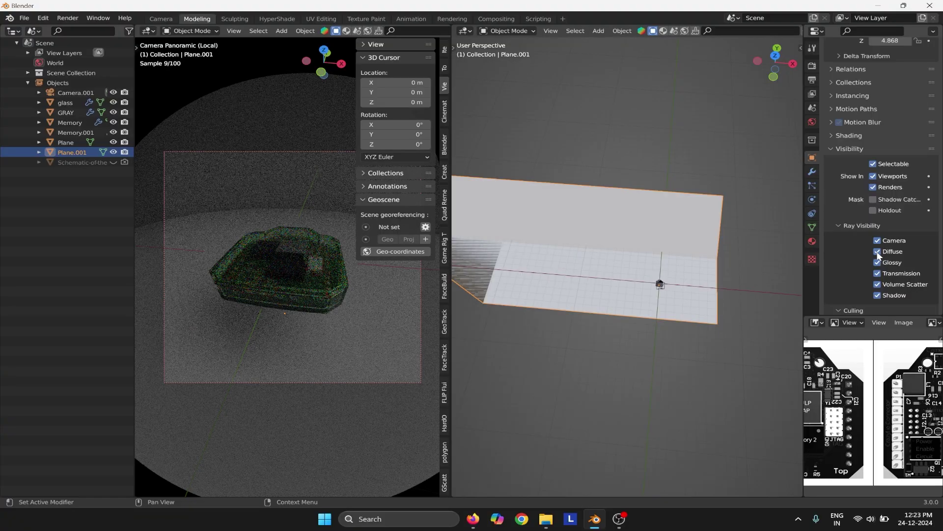
left_click(878, 252)
left_click(878, 252)
Toggle Glossy ray visibility for Plane.001 off and on to compare the reflections, leaving it enabled.
left_click(876, 263)
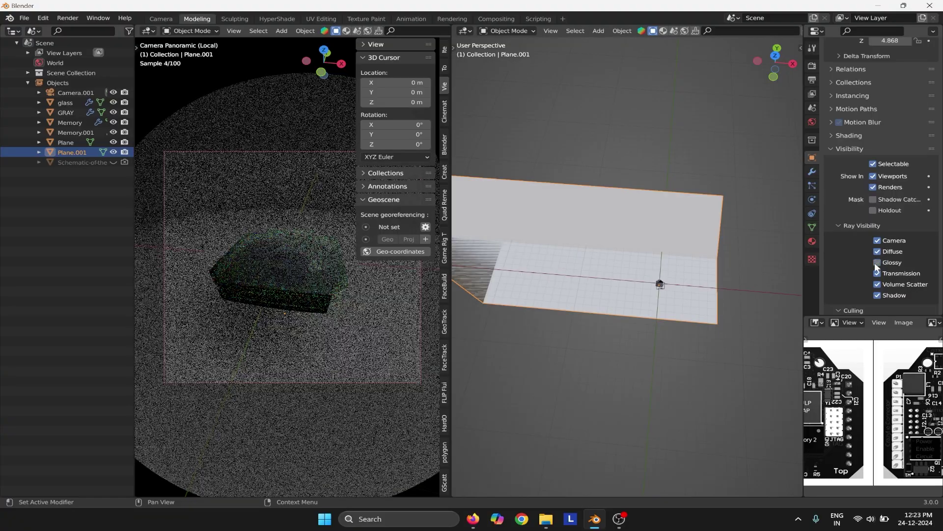
left_click(876, 264)
left_click(876, 263)
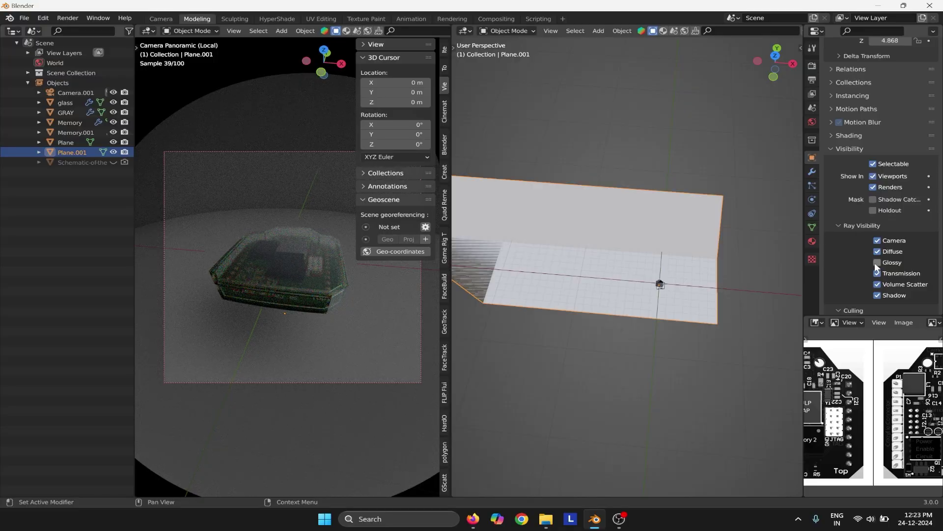
left_click(875, 263)
left_click(875, 263)
left_click(876, 263)
Disable the Transmission and Camera ray visibility of the backdrop Plane.001.
left_click(877, 273)
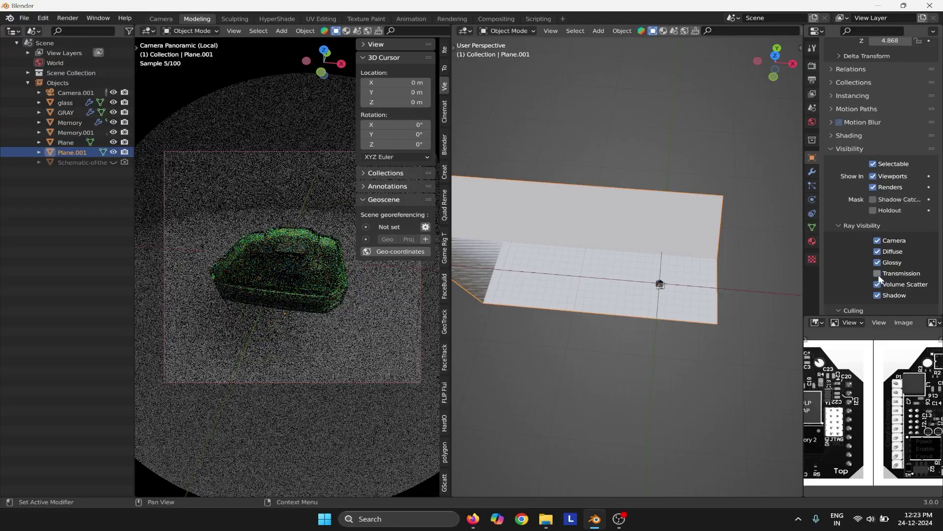
left_click(878, 275)
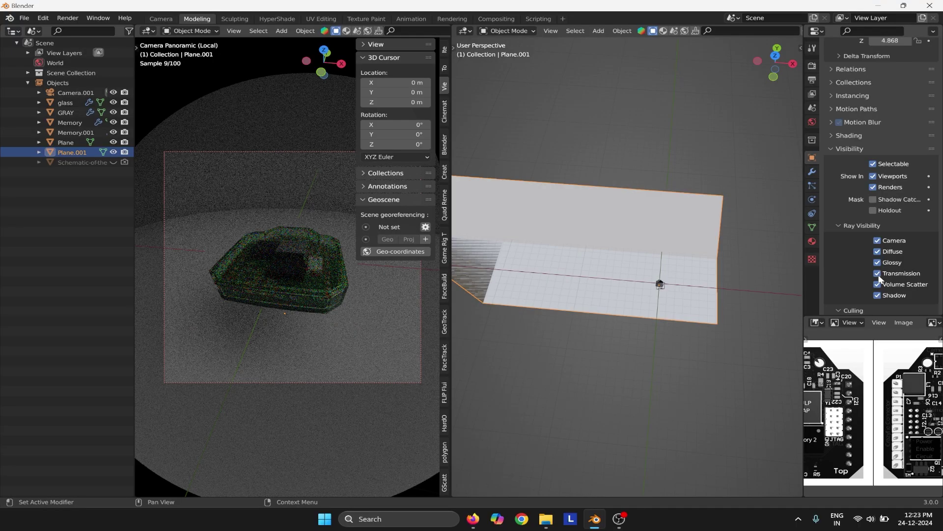
left_click(878, 276)
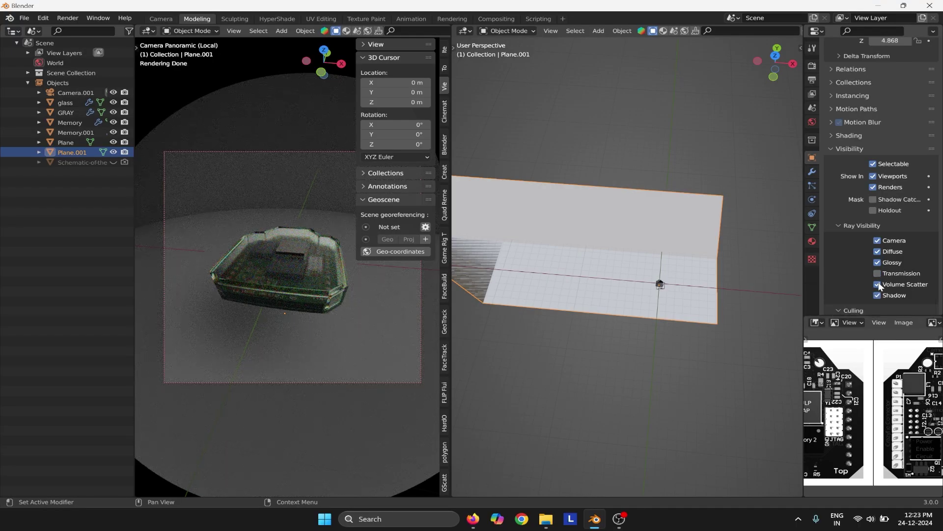
left_click(877, 295)
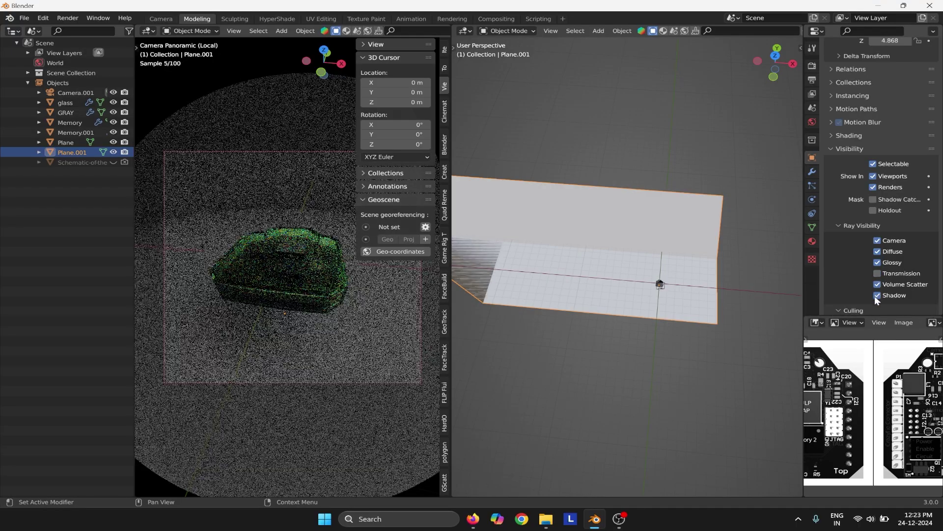
left_click(363, 293)
left_click(390, 328)
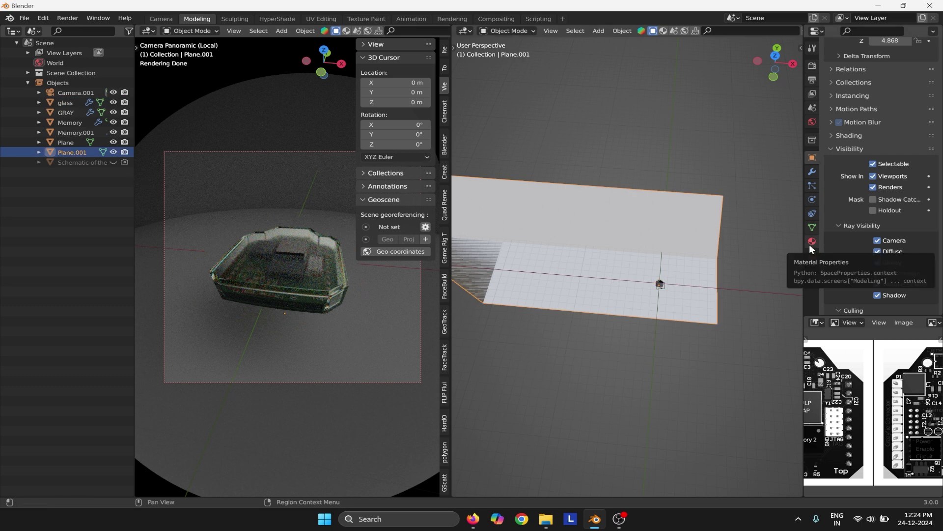
left_click(873, 241)
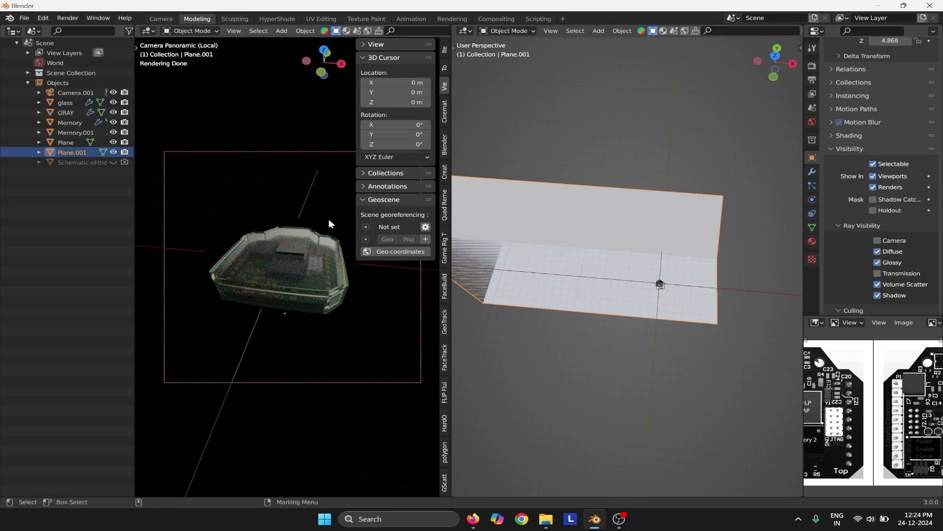
Add a new plane mesh at the circuit board and select the backdrop Plane.001 again.
left_click(275, 33)
mouse_move(339, 43)
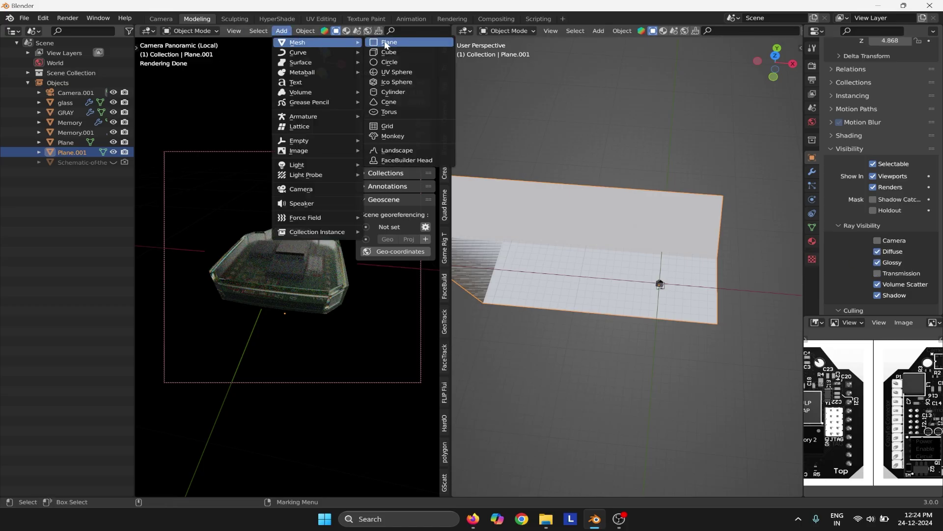
left_click(392, 43)
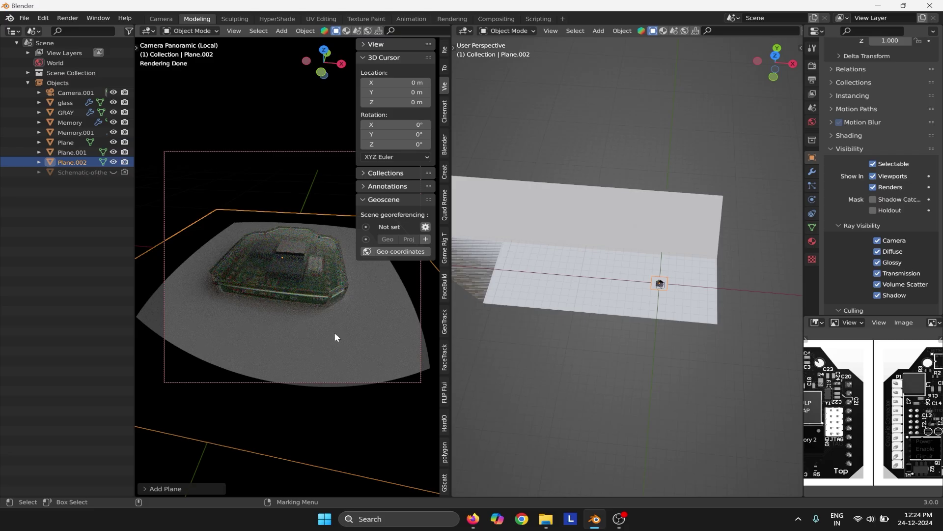
left_click(63, 162)
left_click(69, 152)
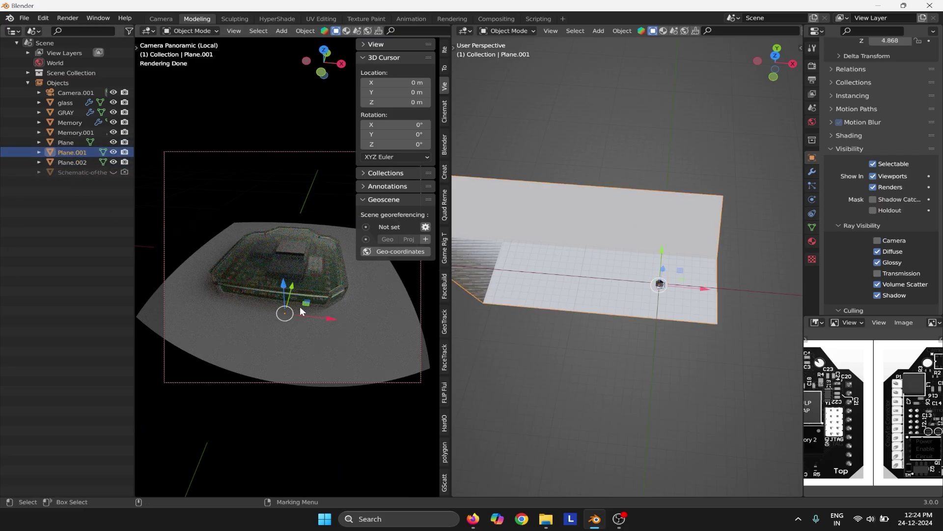
Raise Plane.002 above the circuit board and its glass enclosure.
left_click(64, 162)
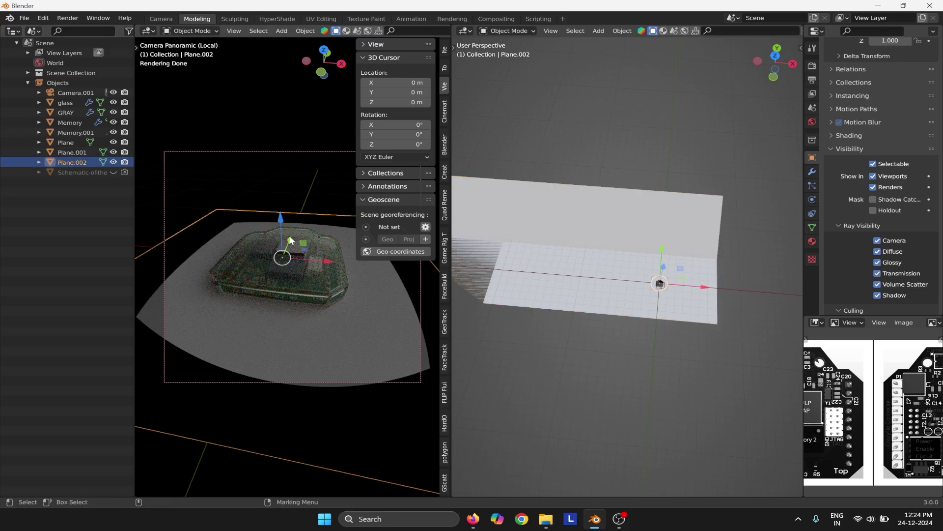
left_click_drag(291, 241, 288, 184)
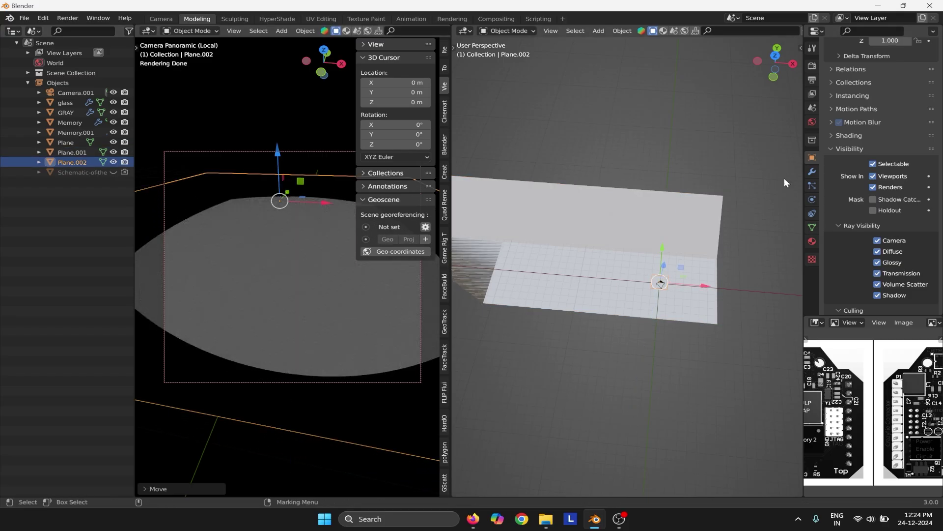
middle_click_drag(744, 167, 667, 296)
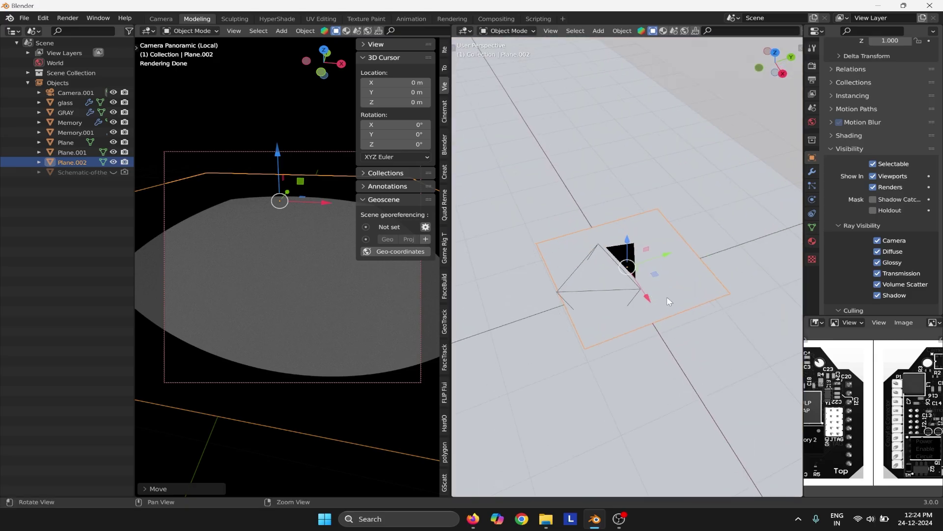
Add a Subdivision Surface modifier to Plane.002 and set its viewport level to 3.
left_click(811, 241)
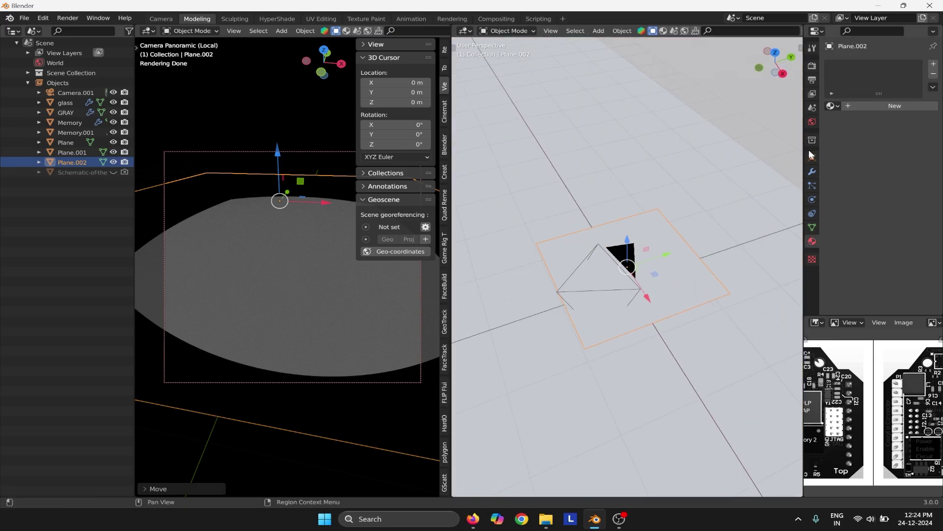
left_click(811, 173)
left_click(859, 65)
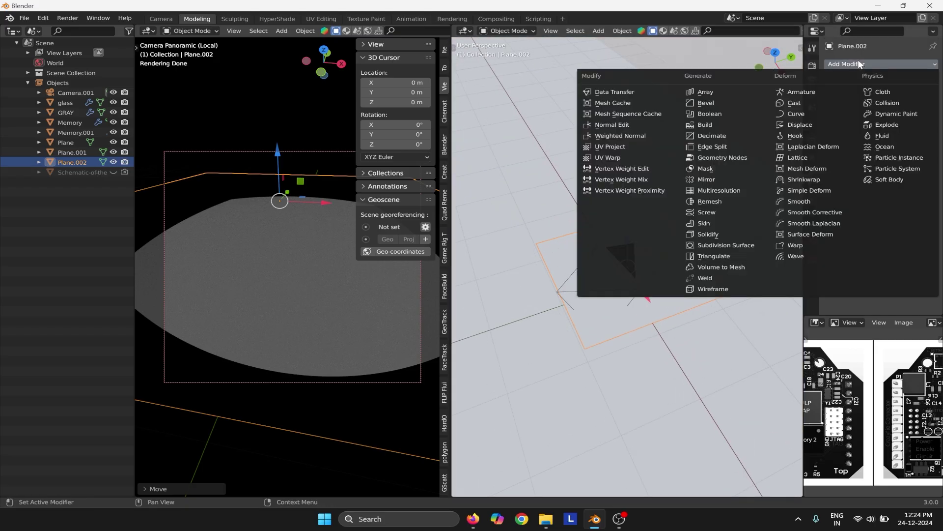
left_click(732, 244)
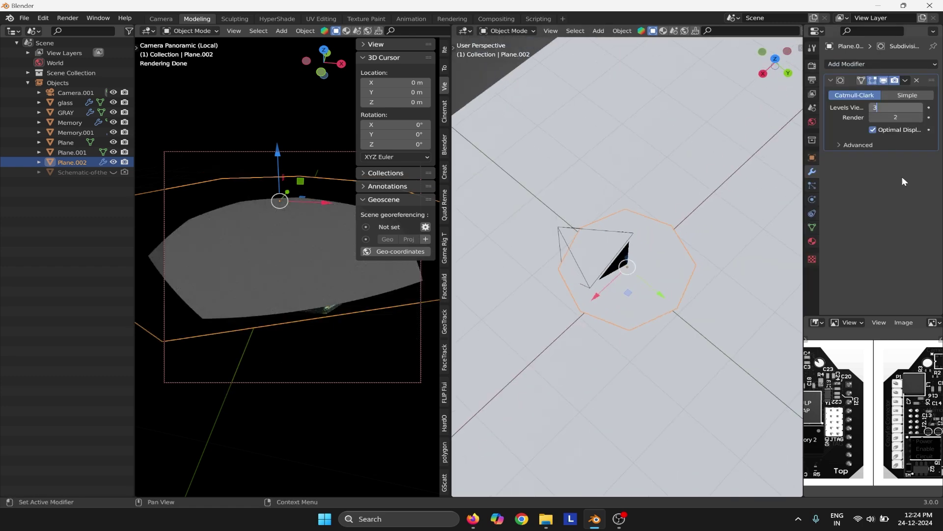
key("Return")
middle_click_drag(695, 265, 665, 211)
Give Plane.002 a new Emission material with a strength of 5.
left_click(812, 241)
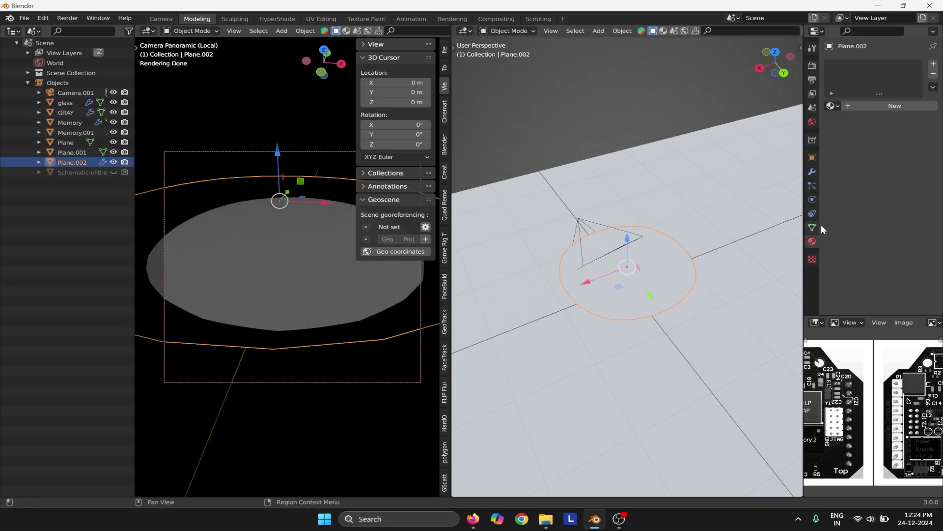
left_click(859, 106)
left_click(880, 151)
left_click(892, 173)
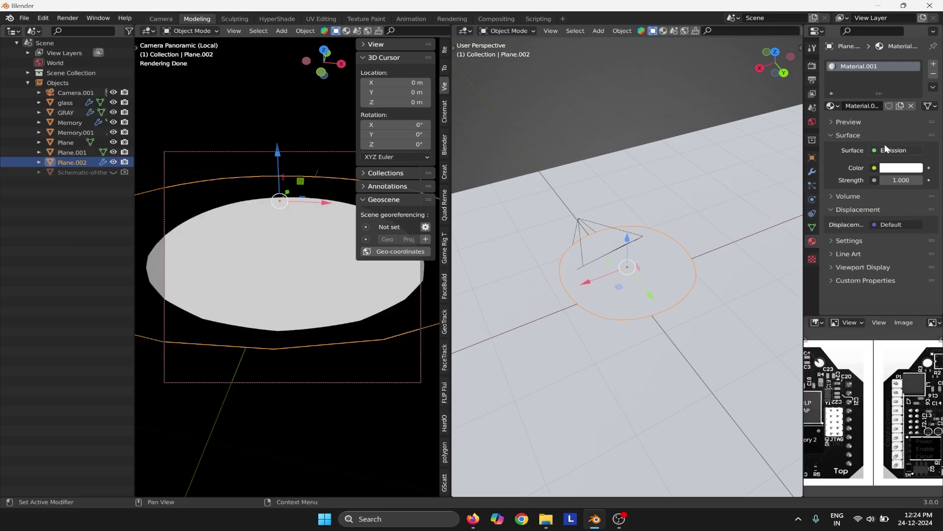
type("5")
key("Return")
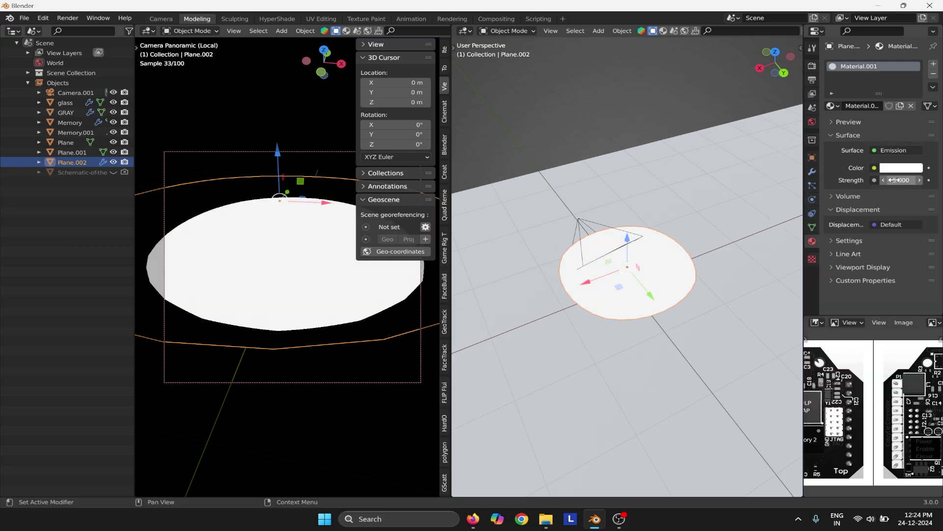
Lift the emissive Plane.002 higher above the board and scale it into a long, narrow light strip along X.
middle_click_drag(644, 236, 639, 189)
left_click_drag(627, 226, 627, 183)
middle_click_drag(645, 222, 573, 242)
left_click_drag(590, 233, 462, 242)
middle_click_drag(632, 239, 659, 247)
key("s")
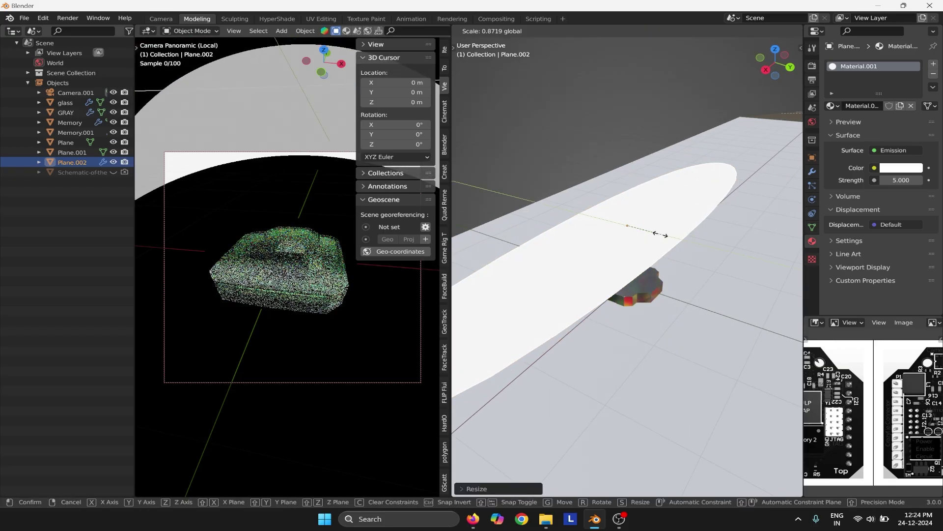
Rotate the light strip Plane.002 and reposition it slightly above the circuit board.
key("r")
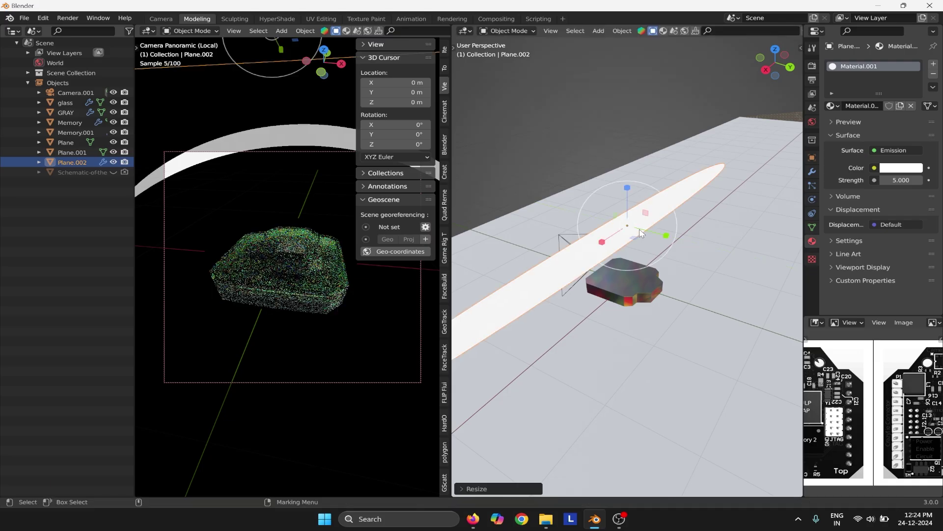
left_click(666, 228)
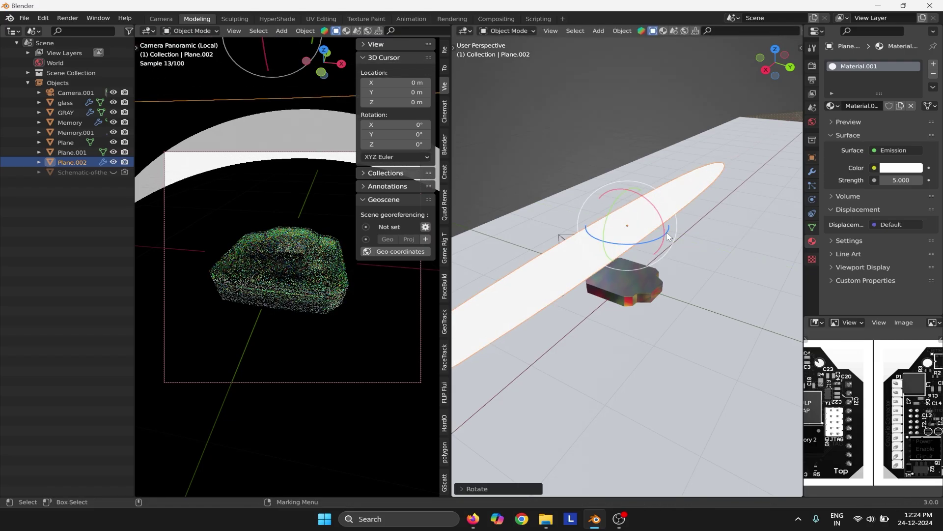
left_click_drag(629, 190, 591, 240)
mouse_move(655, 251)
left_mouse_down()
mouse_move(682, 243)
mouse_move(659, 239)
left_mouse_up()
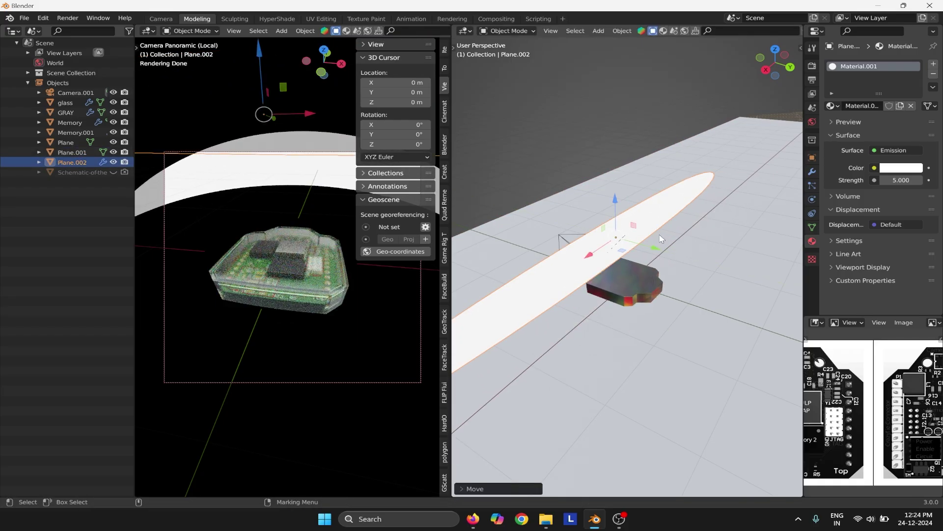
Duplicate the light strip Plane.002 along Y to place a second strip on the opposite side of the board.
key("shift+d")
key("y")
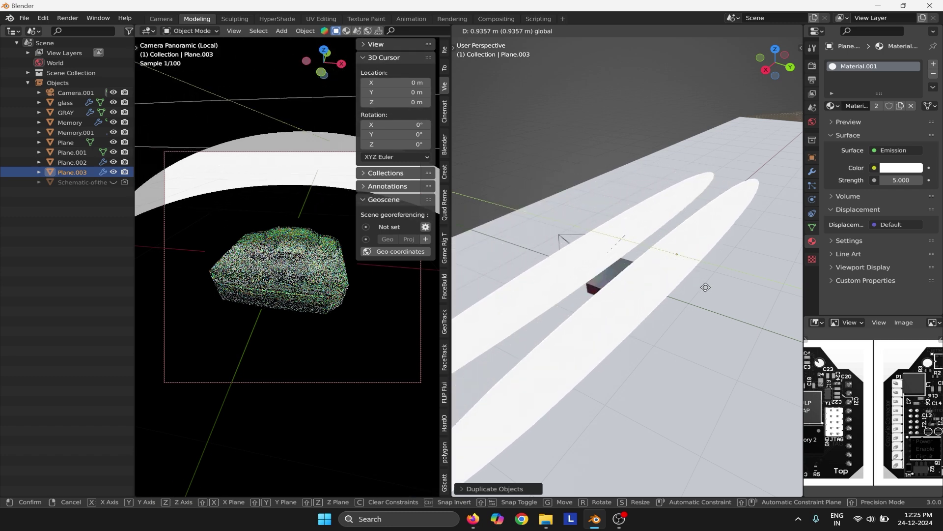
left_click(591, 362)
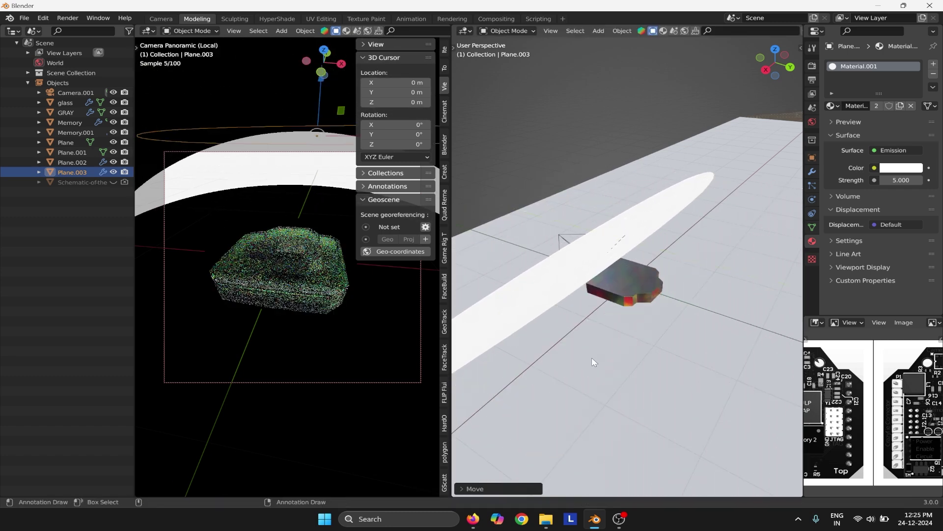
key("e")
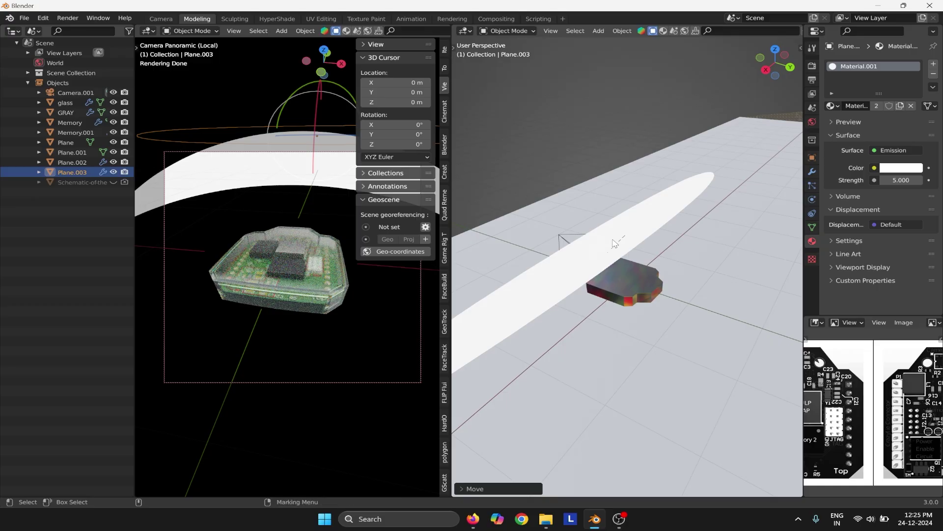
Select the original light strip Plane.002 and adjust its position and size beside the board.
left_click(615, 243)
left_click_drag(645, 224, 593, 182, "ctrl")
key("r")
Disable Camera ray visibility for the two light strips Plane.002 and Plane.003.
left_click(812, 158)
scroll(869, 236, "down", 4)
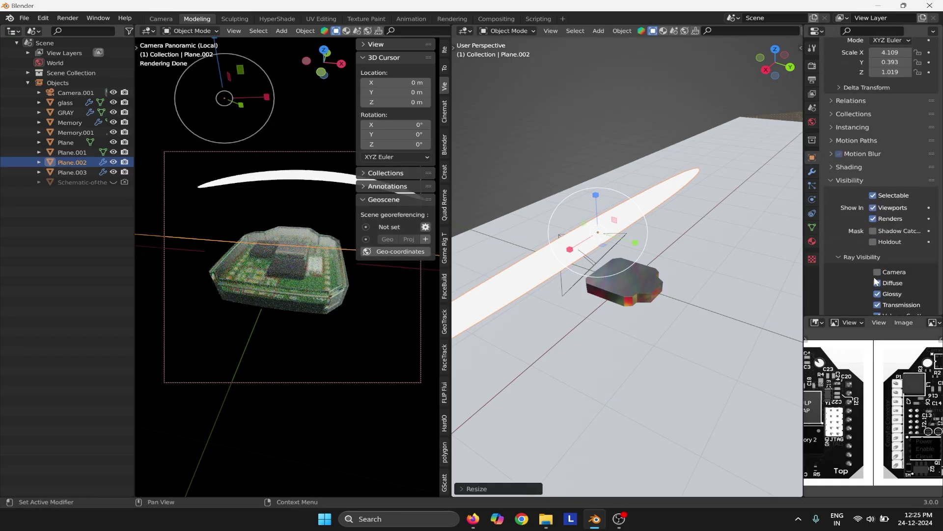
left_click(325, 182)
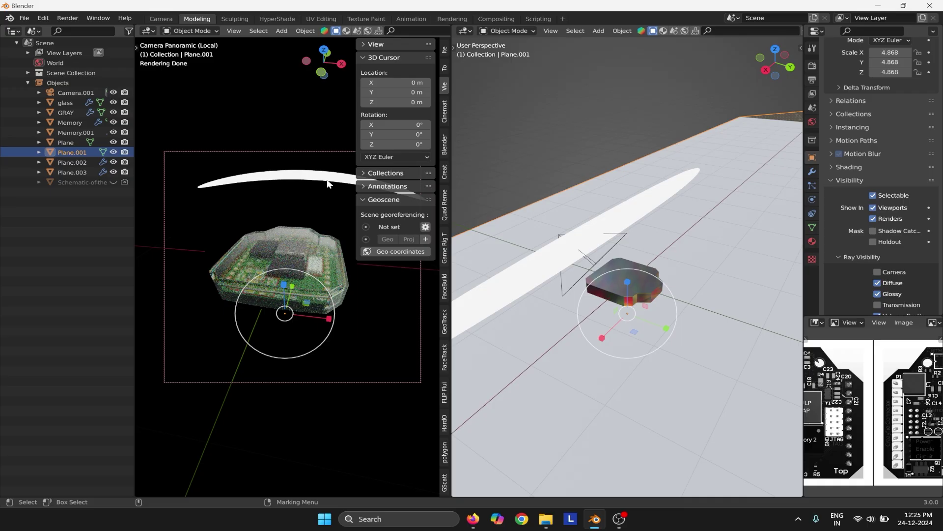
left_click(55, 164)
left_click(70, 172)
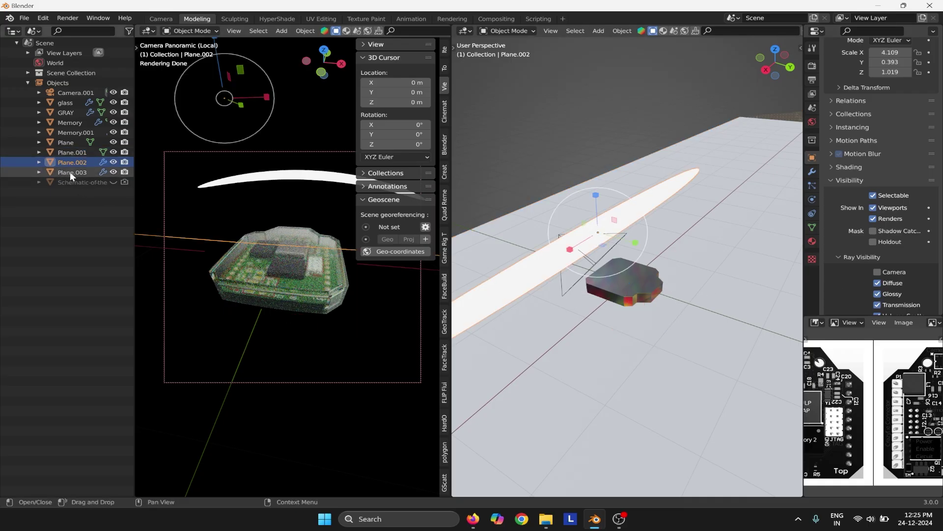
left_click(877, 272)
left_click(391, 321)
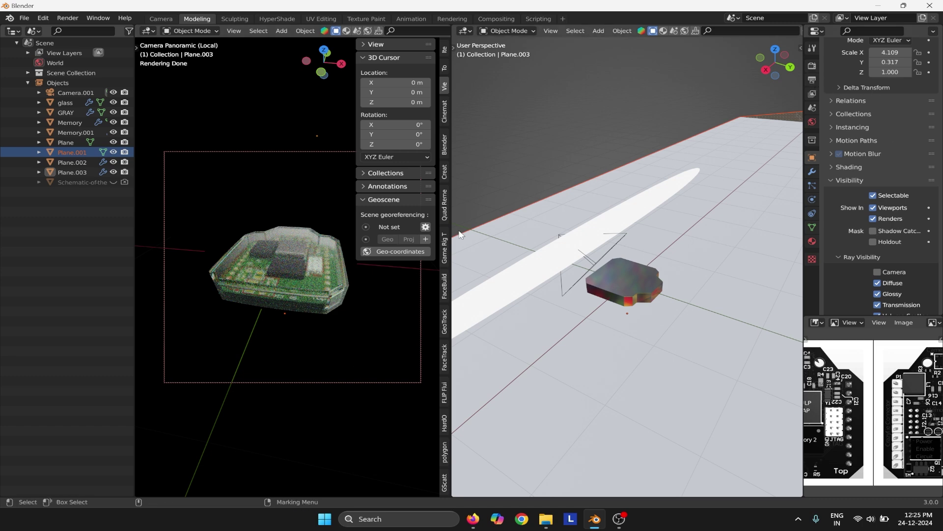
Close the second 3D viewport and reframe the circuit board slightly in the enlarged camera view.
right_click(540, 36)
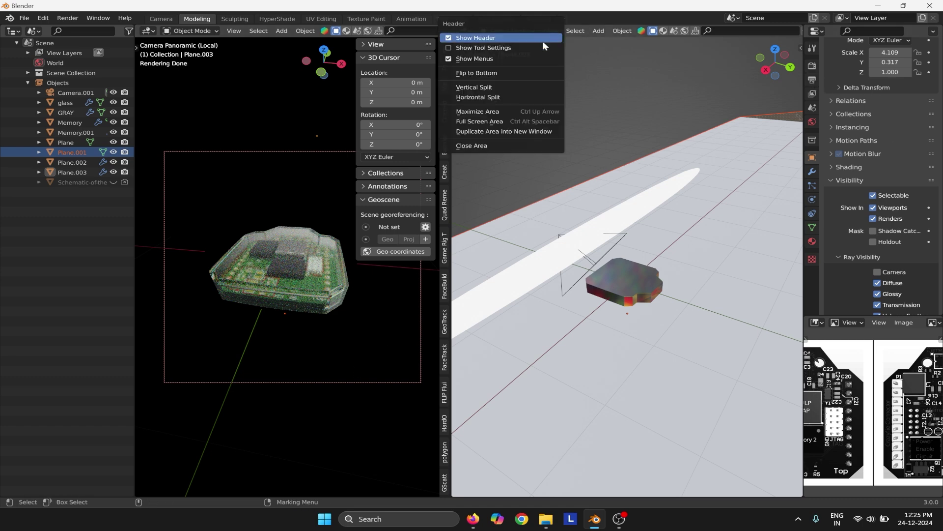
left_click(494, 145)
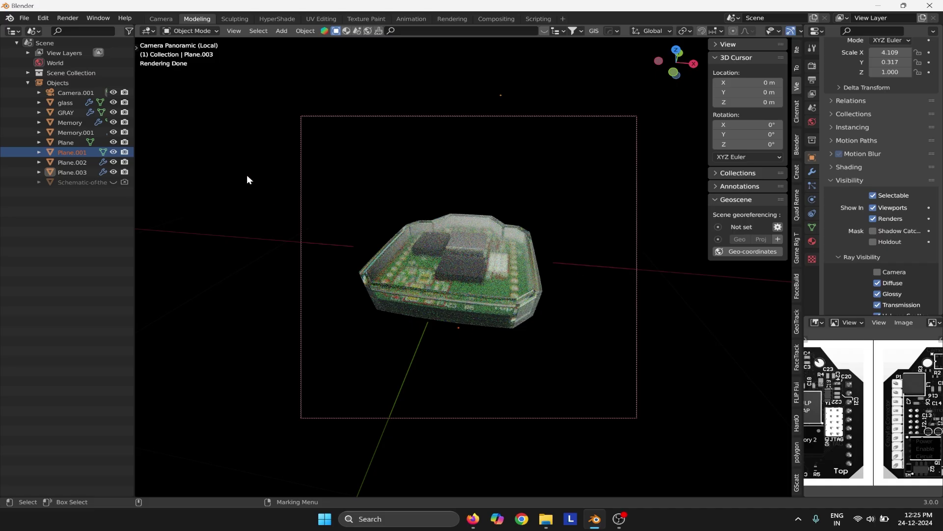
middle_click_drag(447, 252, 486, 244)
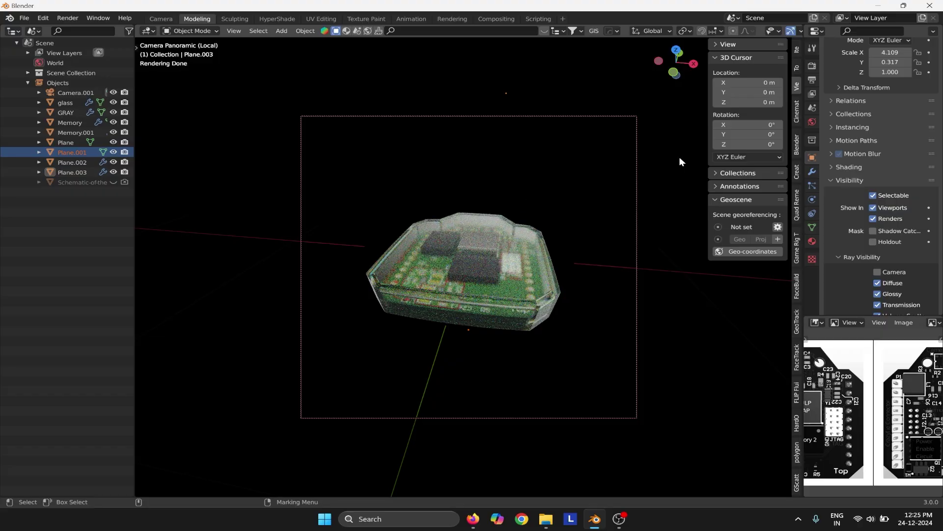
Enable render denoising with OpenImageDenoise and set the render's maximum samples to 1000.
left_click(811, 68)
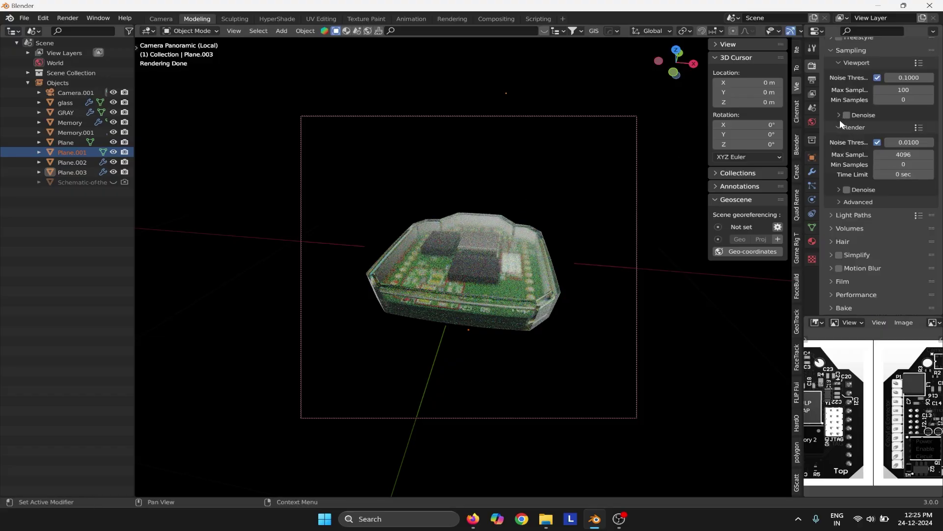
scroll(856, 84, "up", 1)
scroll(838, 231, "down", 1)
left_click(845, 188)
left_click(840, 189)
left_click(907, 205)
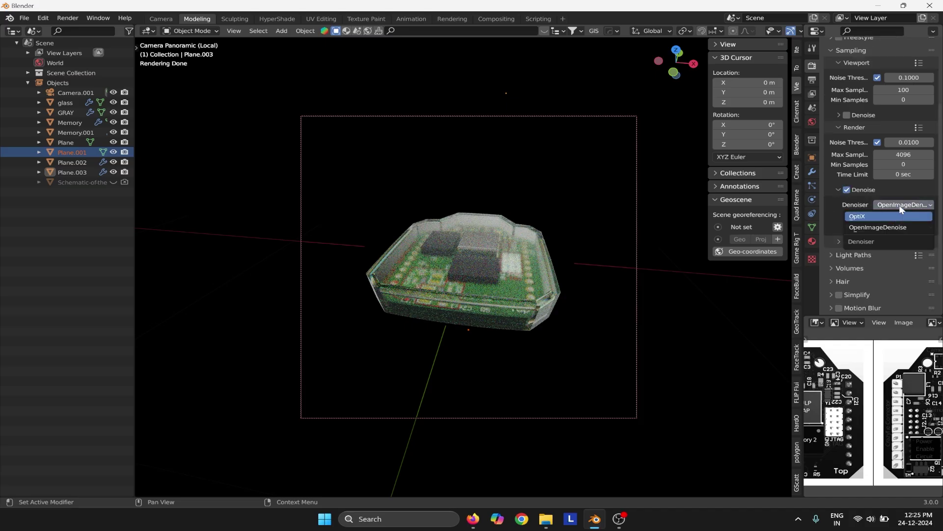
left_click(899, 211)
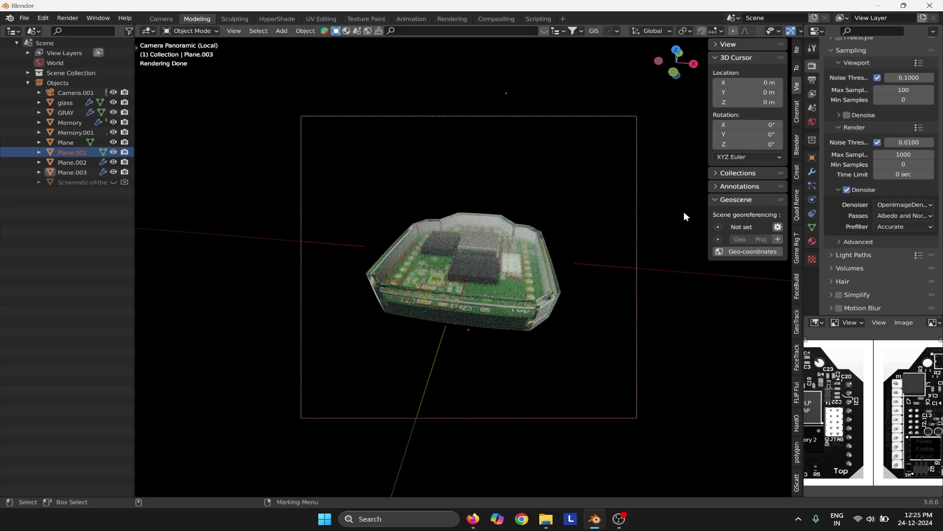
middle_click_drag(489, 219, 508, 211)
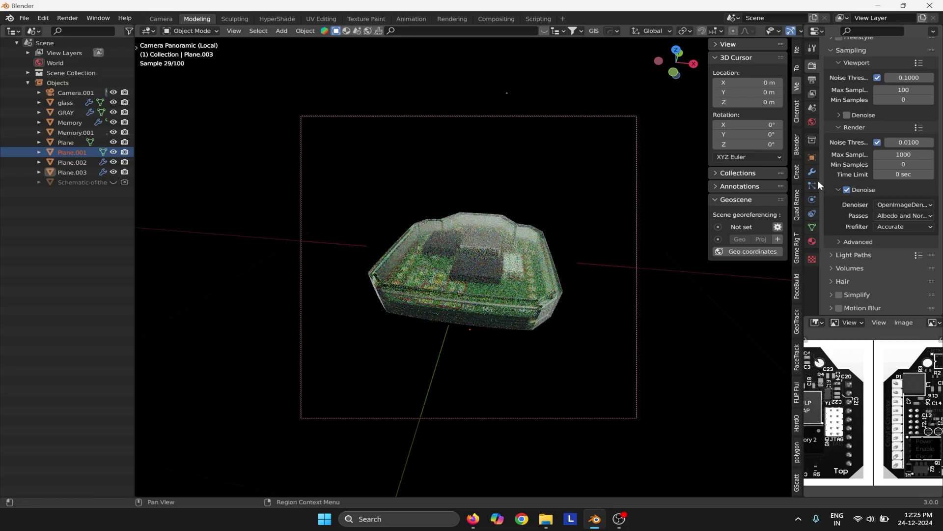
Enable the Transparent film background in the render settings.
scroll(875, 295, "down", 2)
left_click(842, 284)
scroll(872, 297, "down", 3)
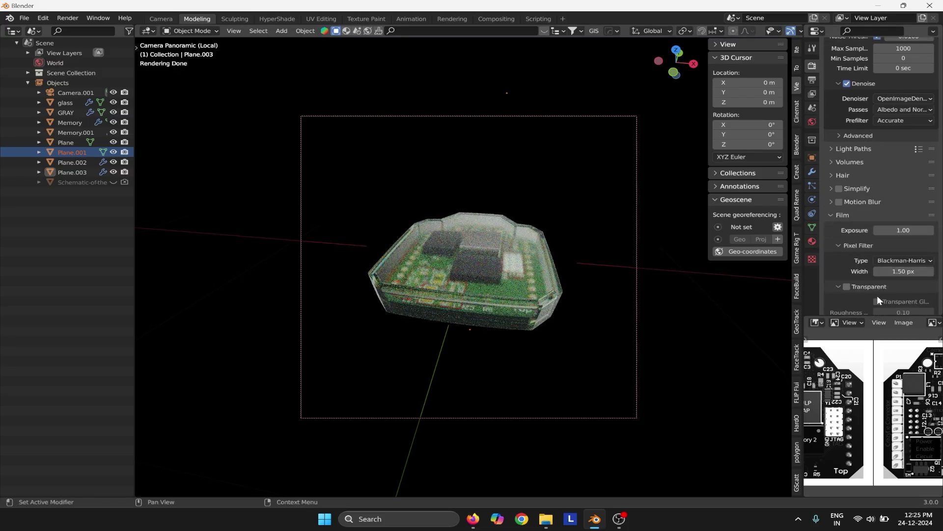
left_click(847, 286)
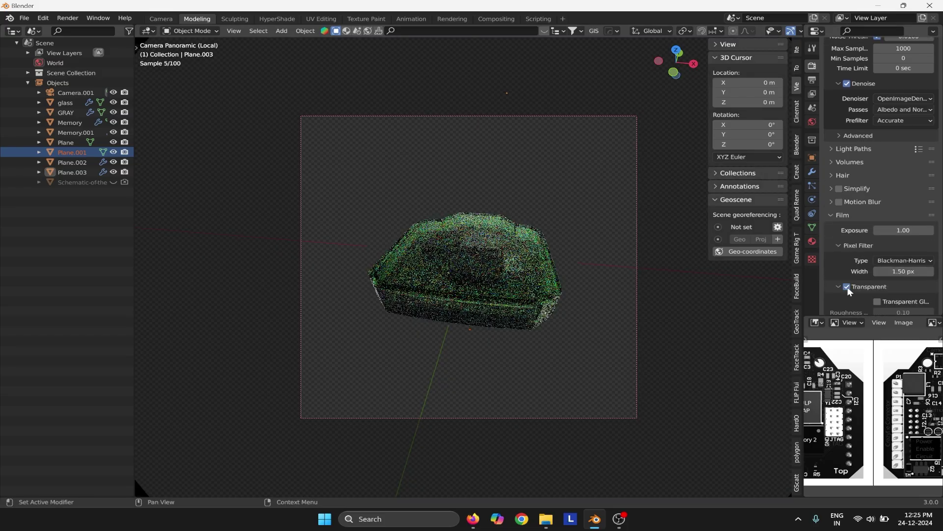
Render the circuit board image from the camera, check it, and close the render window.
left_click(69, 18)
left_click(78, 29)
left_click(377, 6)
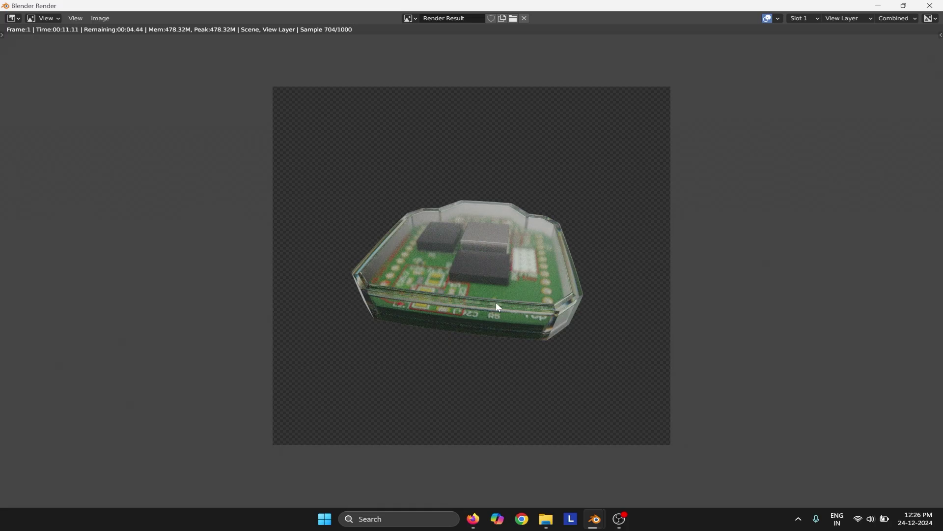
key("Escape")
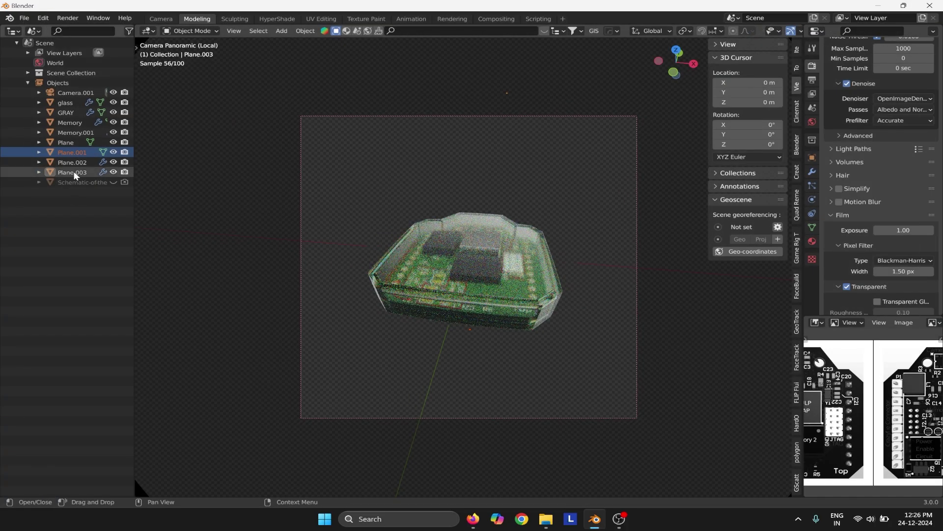
Select the circuit board Plane and disable the Transparent film background.
left_click(71, 142)
key("z")
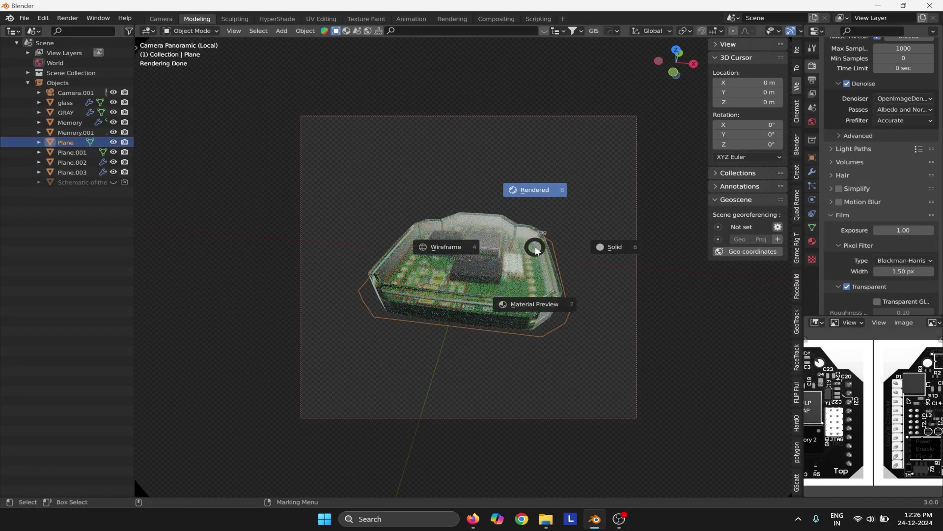
key("Escape")
left_click(846, 288)
Zoom in on the circuit board to inspect it, return to the camera view, and select the backdrop Plane.001.
key("z")
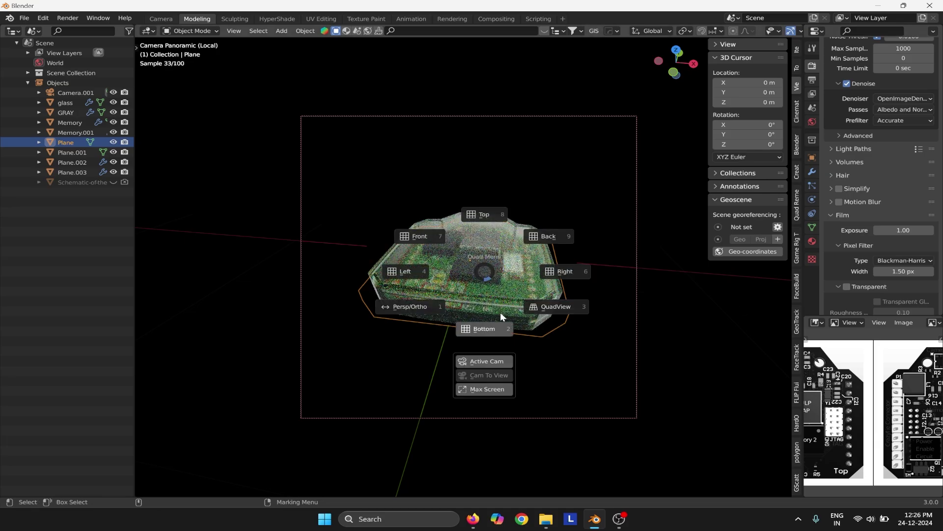
key("Escape")
key("KP_Decimal")
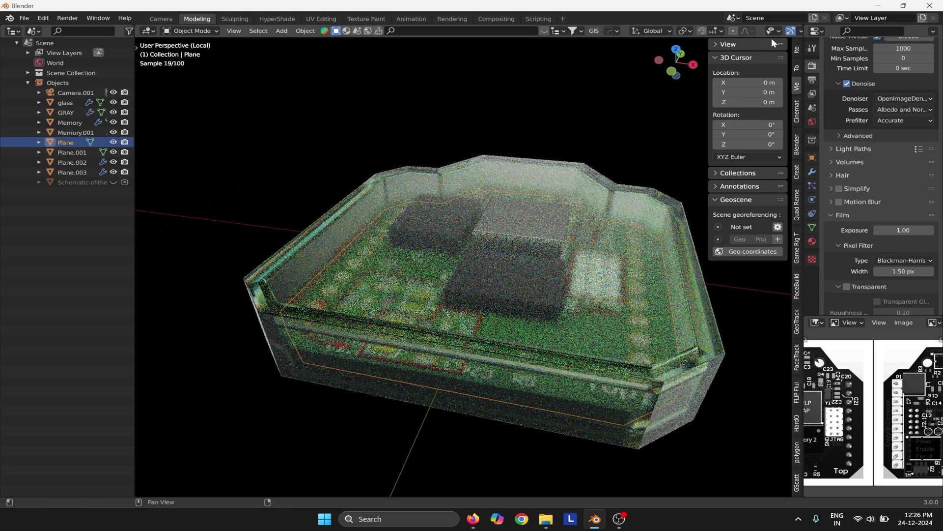
key("grave")
left_click(612, 272)
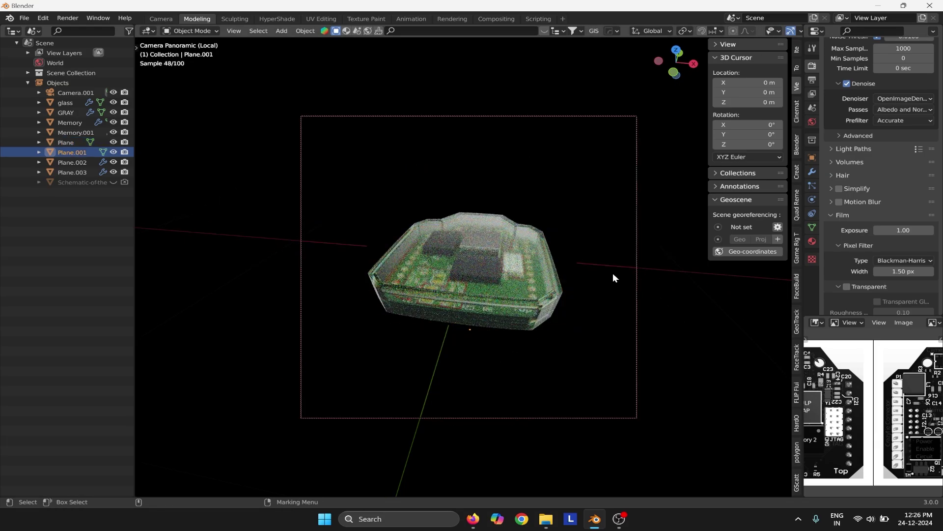
Split the 3D viewport into two side-by-side views and show the backdrop Plane.001 from outside the camera in the second.
left_click(83, 143)
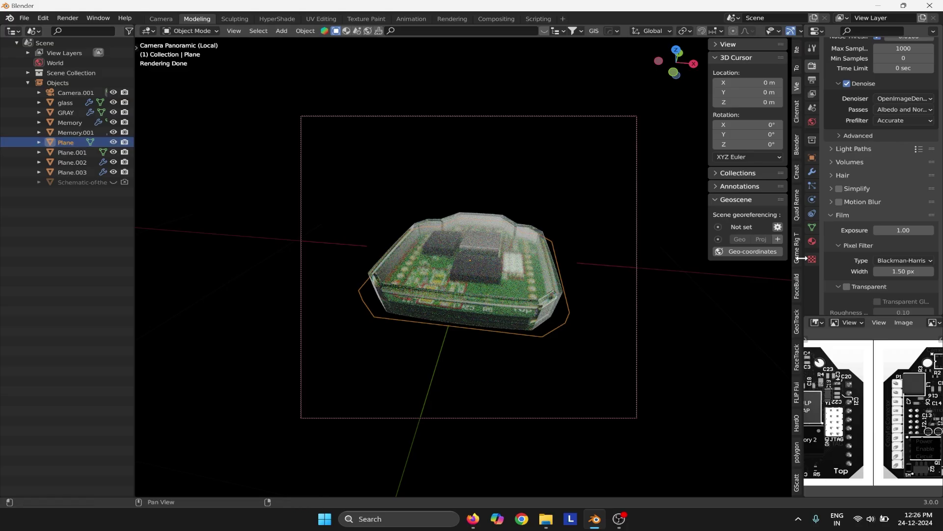
left_click(812, 157)
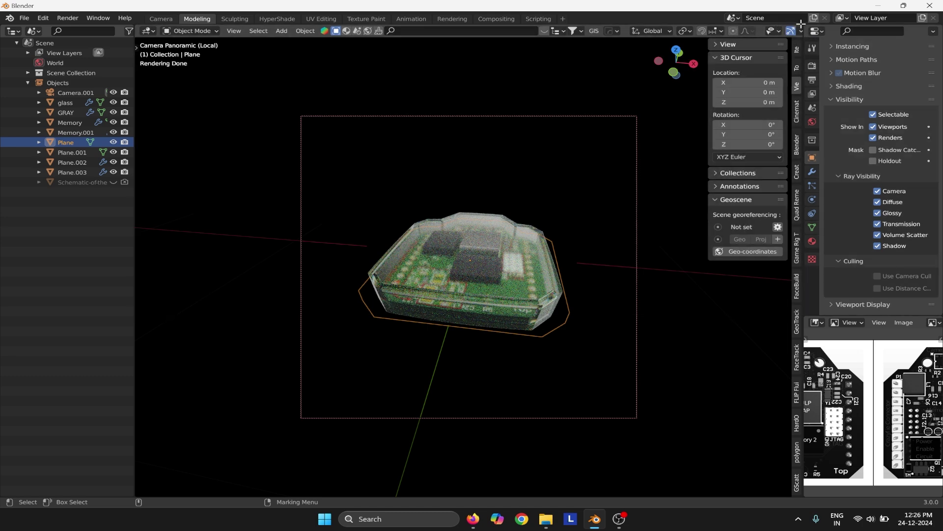
left_click_drag(802, 24, 611, 79)
left_click(695, 346)
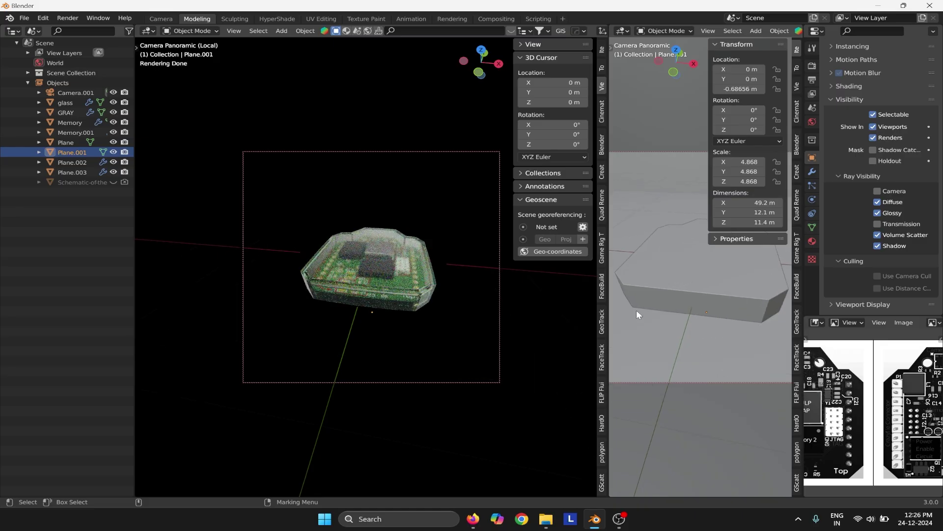
left_click_drag(608, 293, 480, 309)
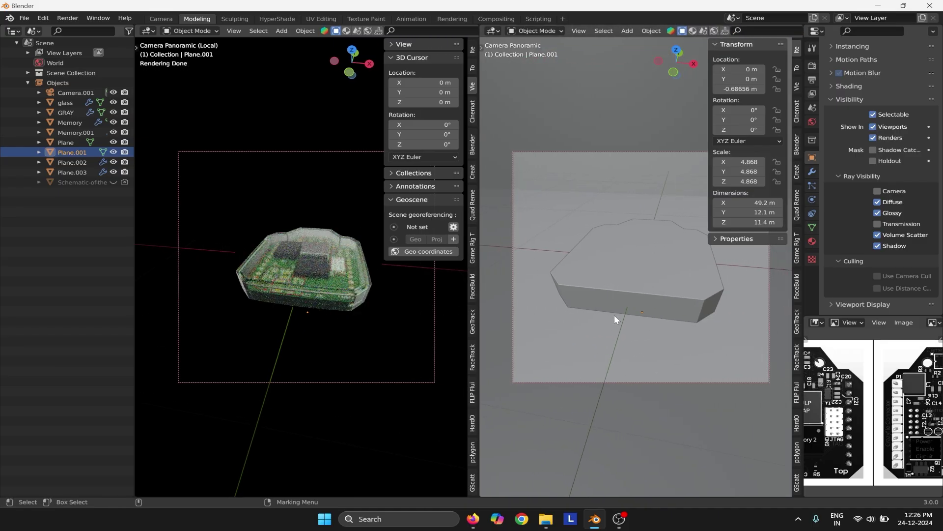
right_click_drag(614, 315, 623, 408)
scroll(628, 334, "down", 5)
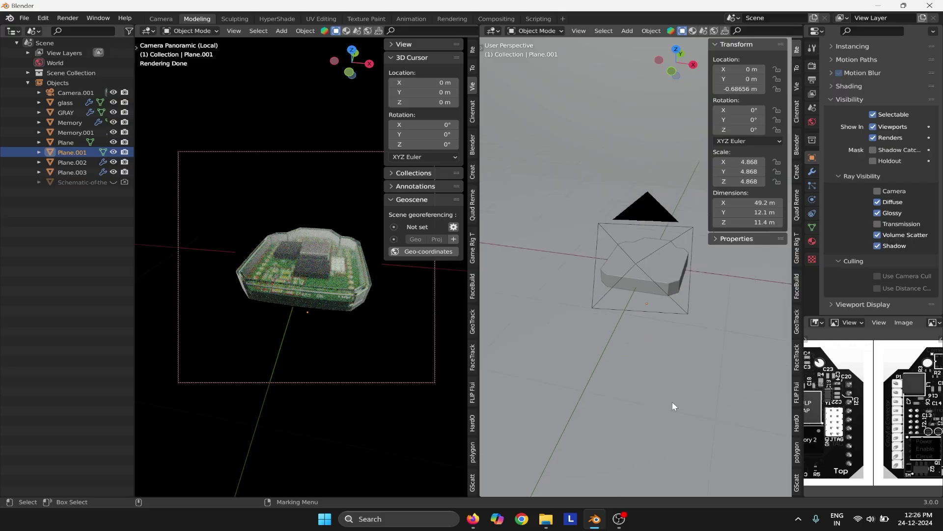
left_click(813, 241)
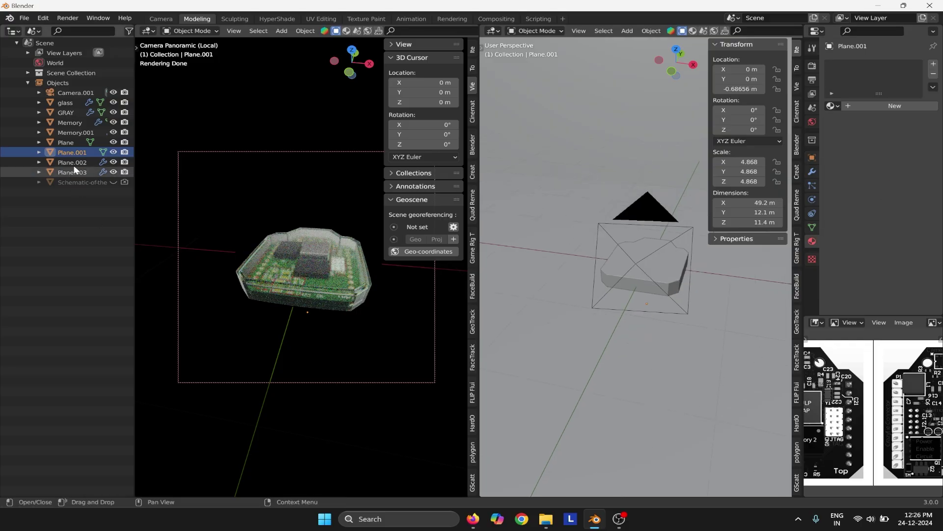
scroll(660, 339, "down", 5)
scroll(662, 339, "up", 1)
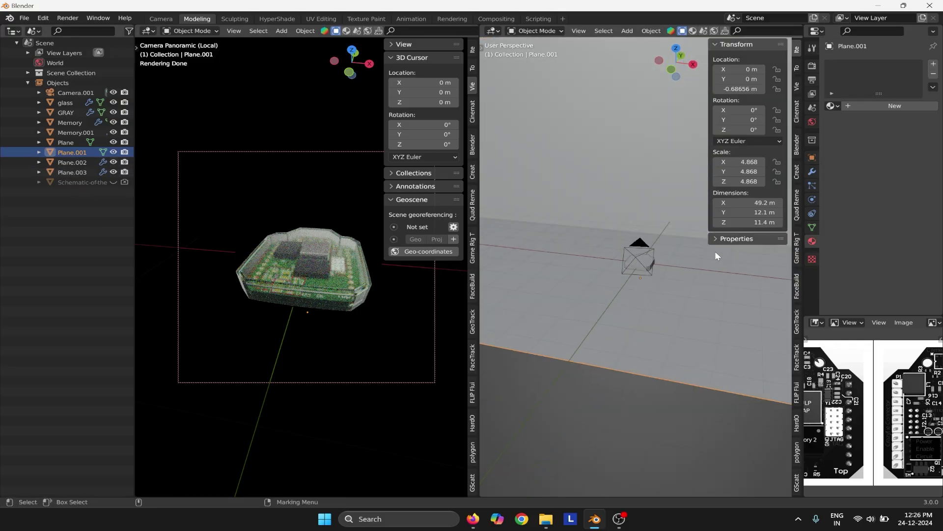
Try the backdrop Plane.001 without Diffuse, Glossy and Shadow ray visibility, turning each option back on.
left_click(812, 157)
scroll(891, 229, "down", 7)
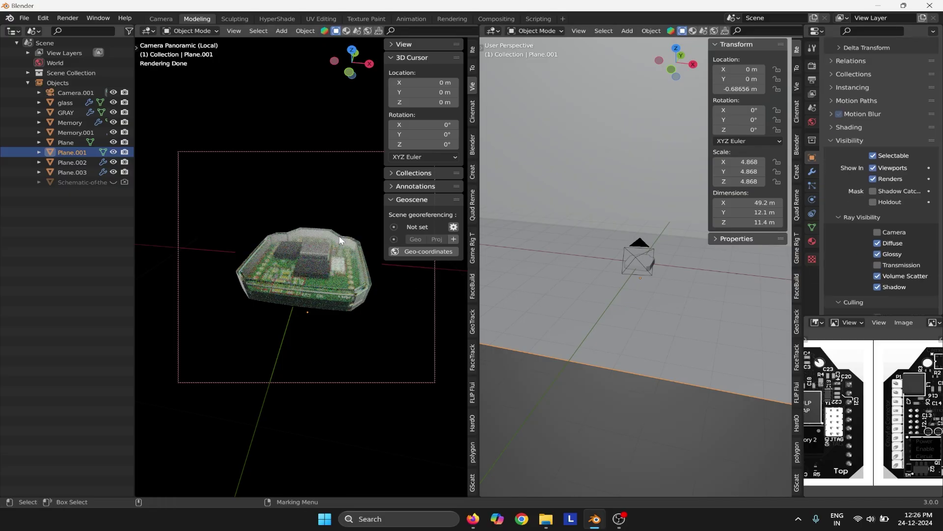
left_click(877, 242)
left_click(877, 242)
left_click(877, 253)
left_click(877, 254)
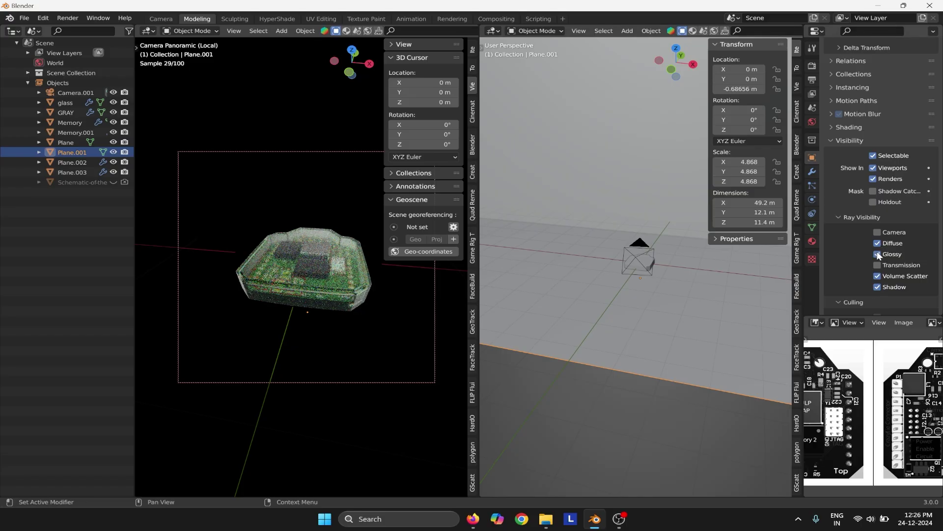
left_click(877, 287)
left_click(877, 286)
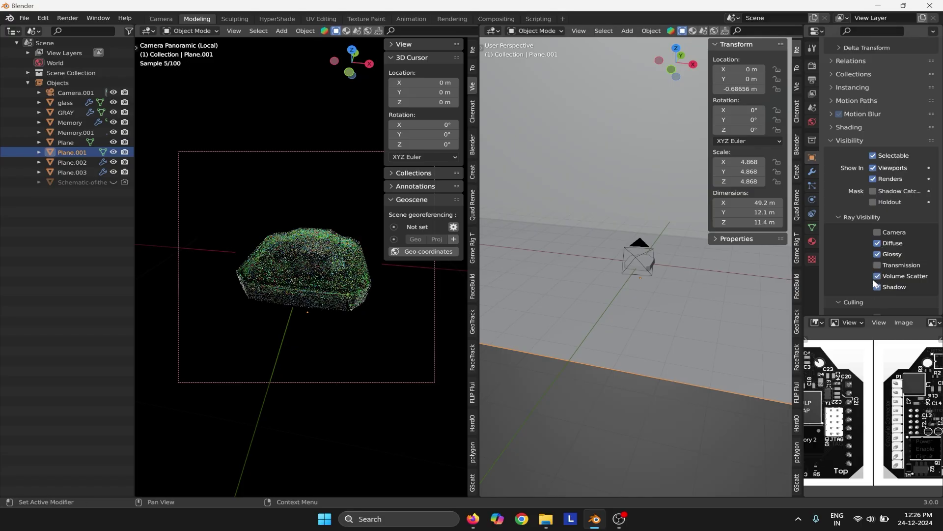
left_click(877, 243)
left_click(877, 244)
Try lowering the light strips Plane.002 and Plane.003 along Z and revert both moves.
left_click(67, 162)
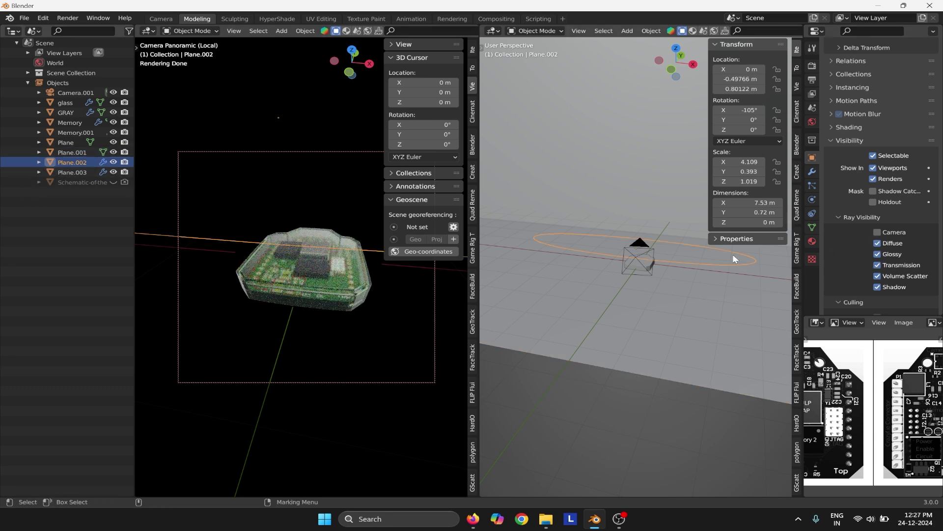
left_click_drag(636, 214, 638, 217)
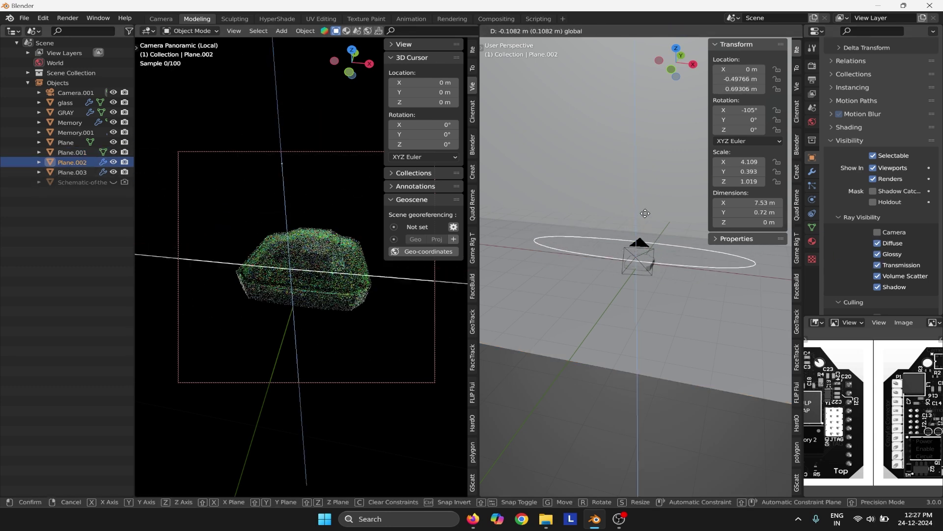
right_click(637, 217)
left_click(106, 172)
left_click_drag(663, 185, 662, 191)
key("ctrl+z")
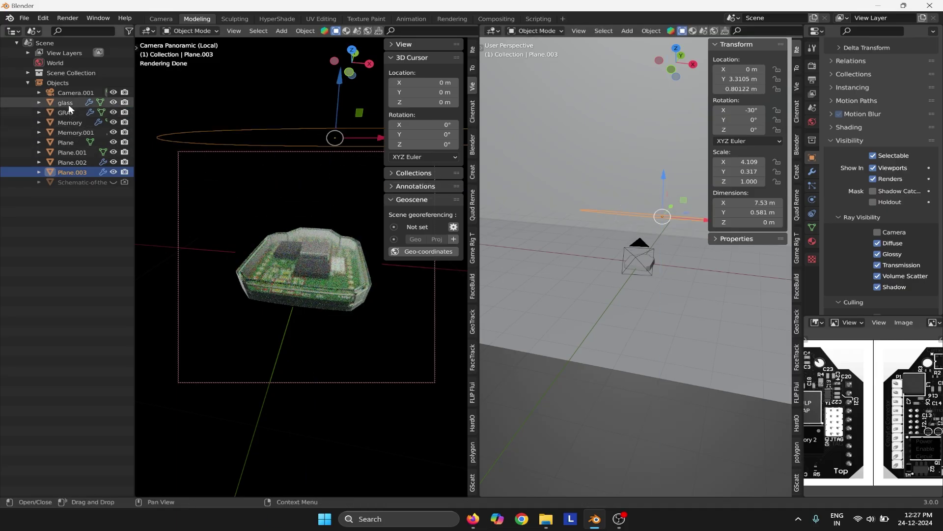
Try moving the circuit board Plane vertically and undo the move.
left_click(60, 142)
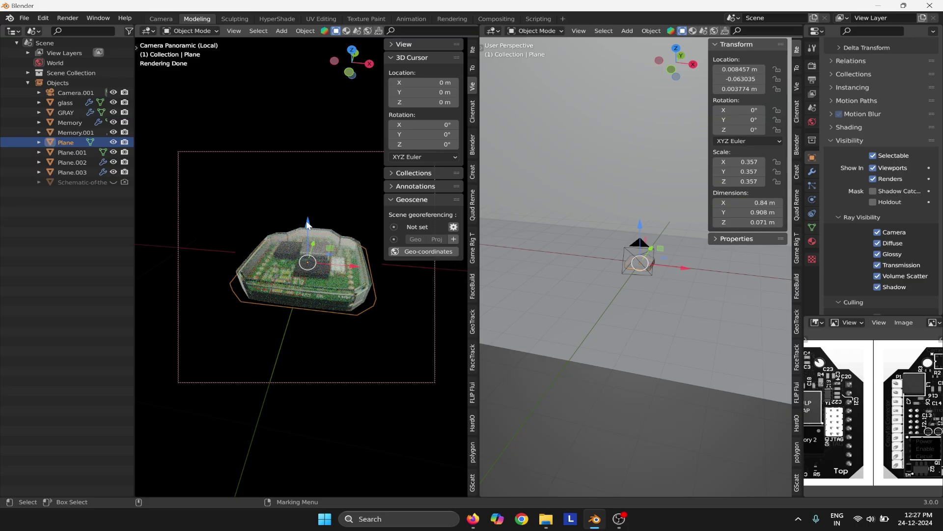
left_click_drag(306, 225, 306, 223)
key("ctrl+z")
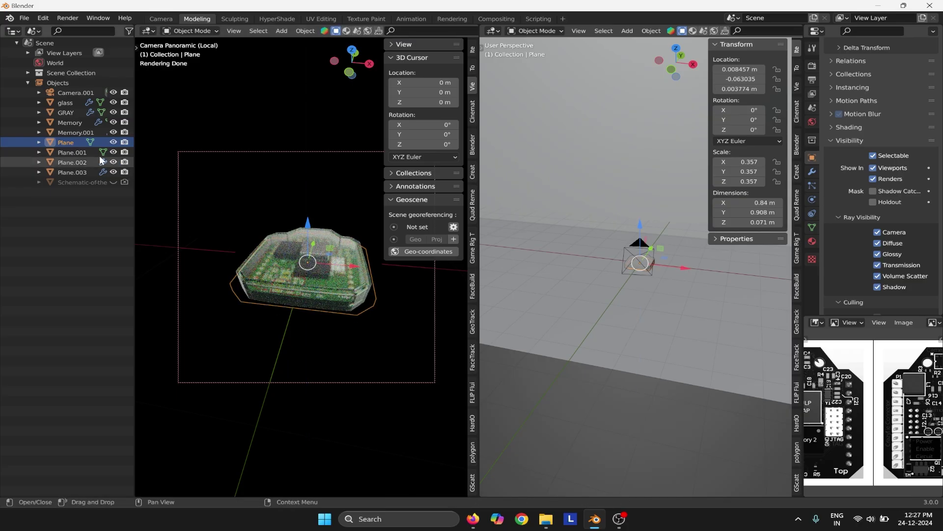
left_click(69, 132)
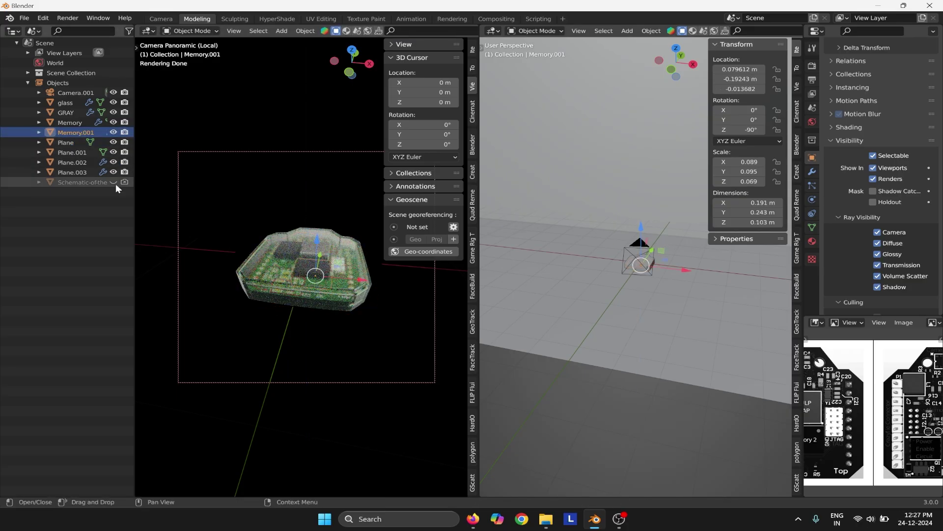
left_click(66, 172)
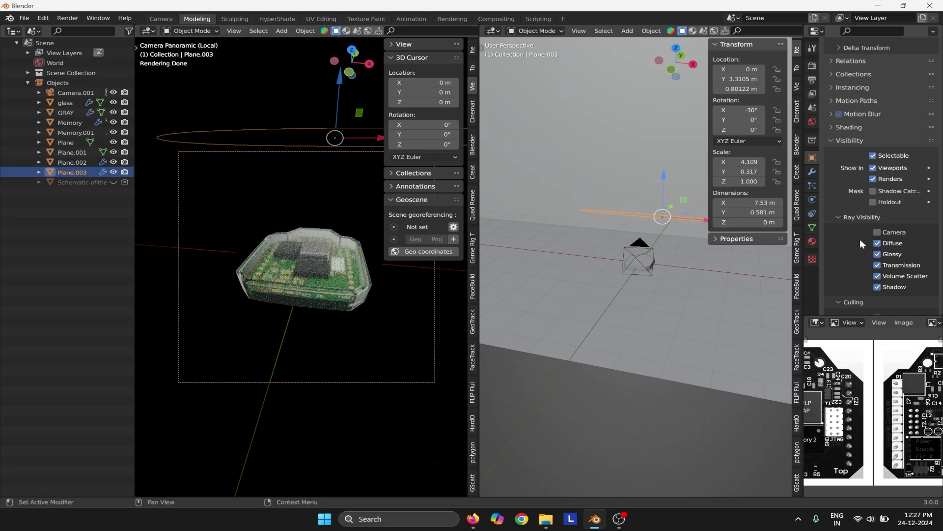
left_click_drag(351, 63, 292, 196)
Try further vertical moves of the light strips Plane.002 and Plane.003, reverting each one.
left_click(75, 162)
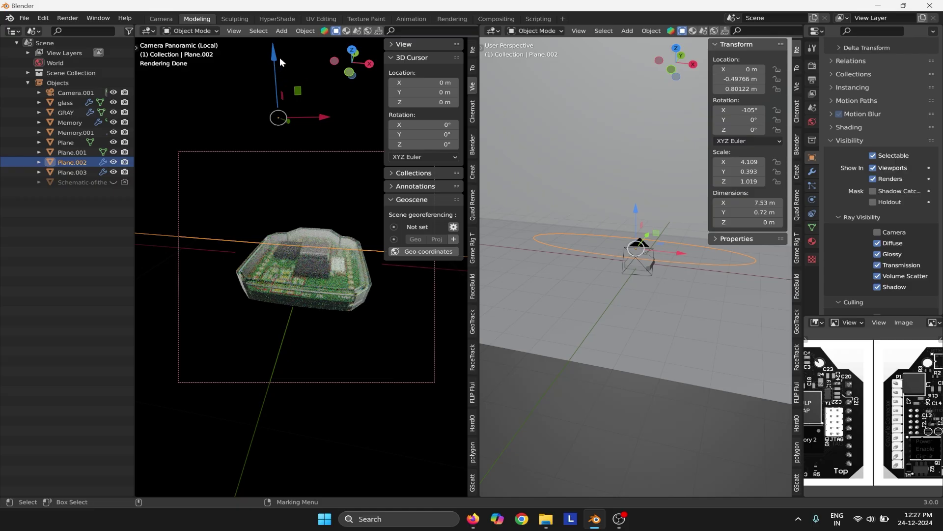
key("g")
key("z")
right_click(647, 214)
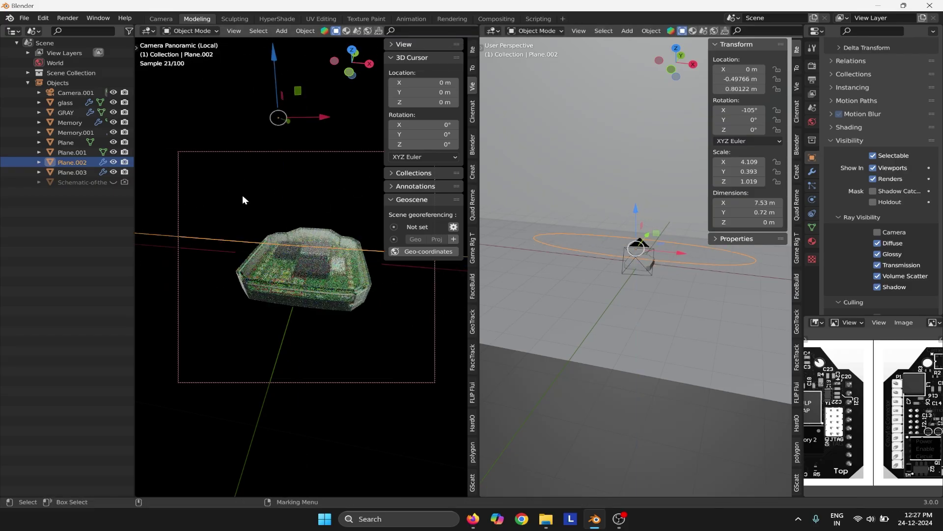
left_click(80, 172)
left_click_drag(663, 181, 668, 194)
key("ctrl+z")
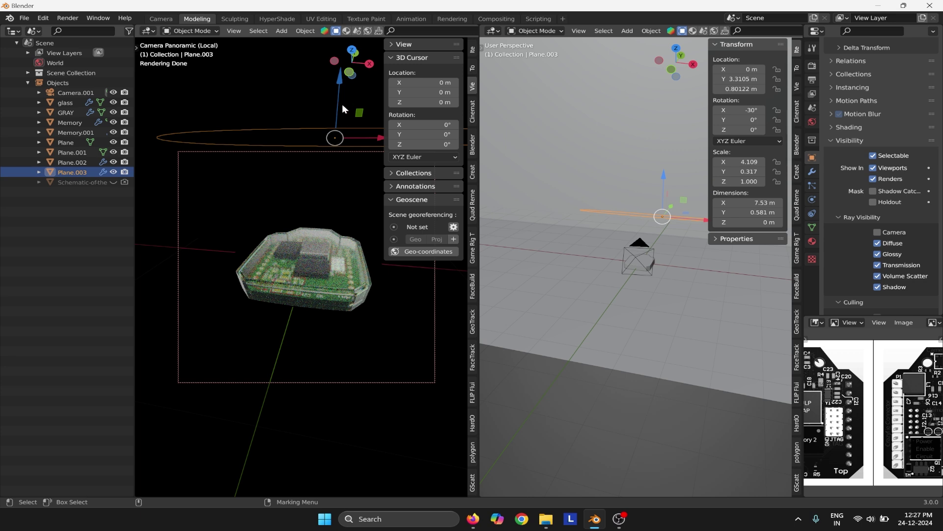
left_click_drag(339, 89, 342, 137)
key("ctrl+z")
Move the light strip Plane.003 to about Y 2.62 m and Z 1.21 m.
left_click_drag(665, 205, 637, 196)
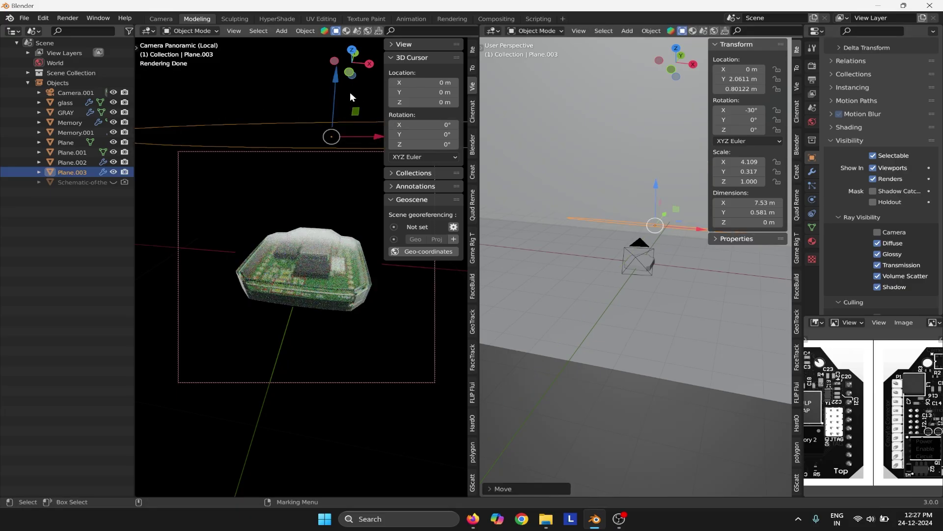
key("g")
key("z")
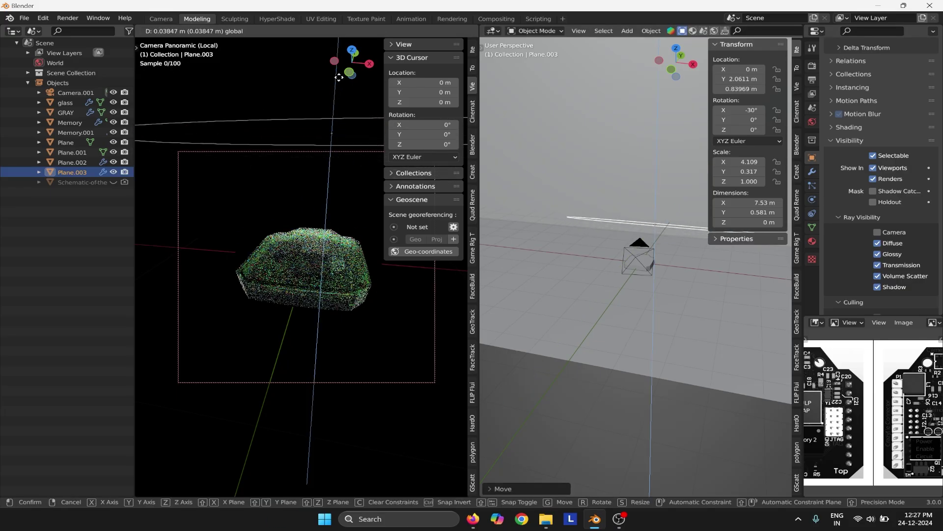
left_click(399, 91)
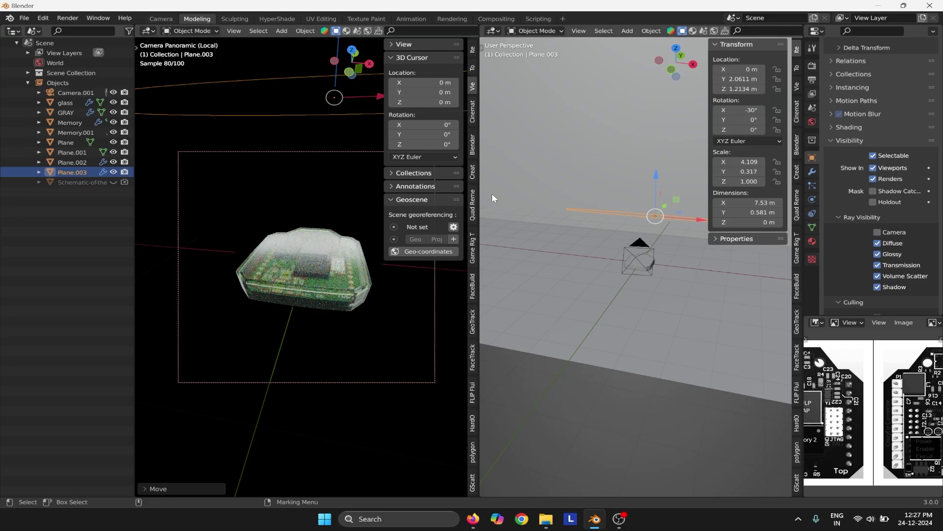
key("g")
key("y")
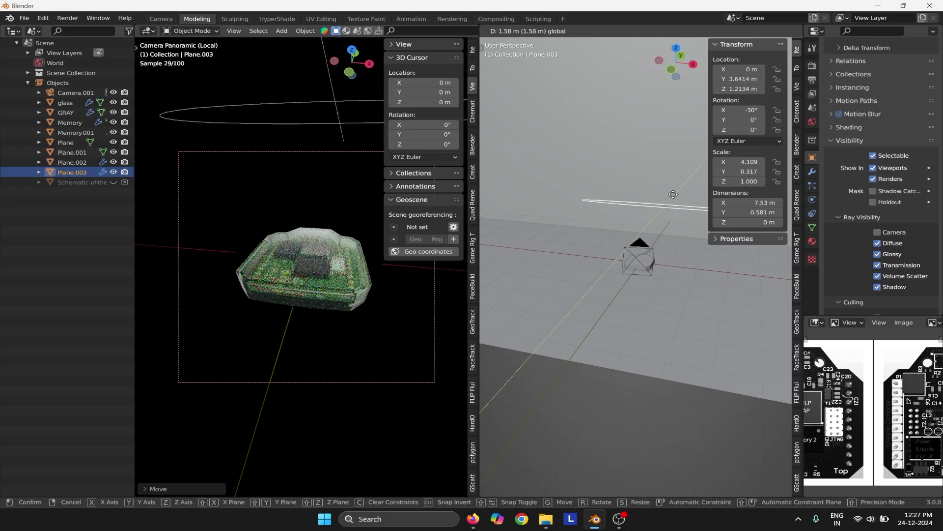
left_click(664, 198)
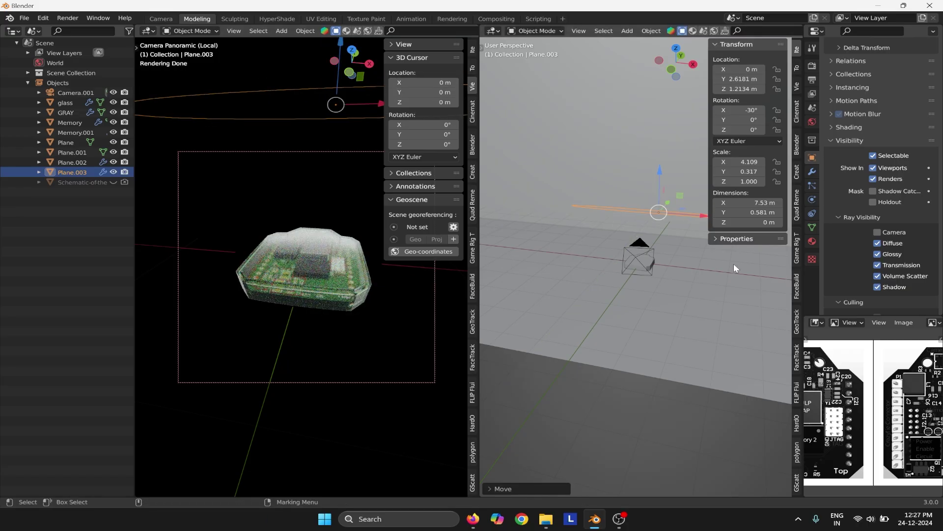
Set the emission color of Plane.003's Material.001 to light blue, RGB 0.512, 0.915, 1.000.
left_click(813, 240)
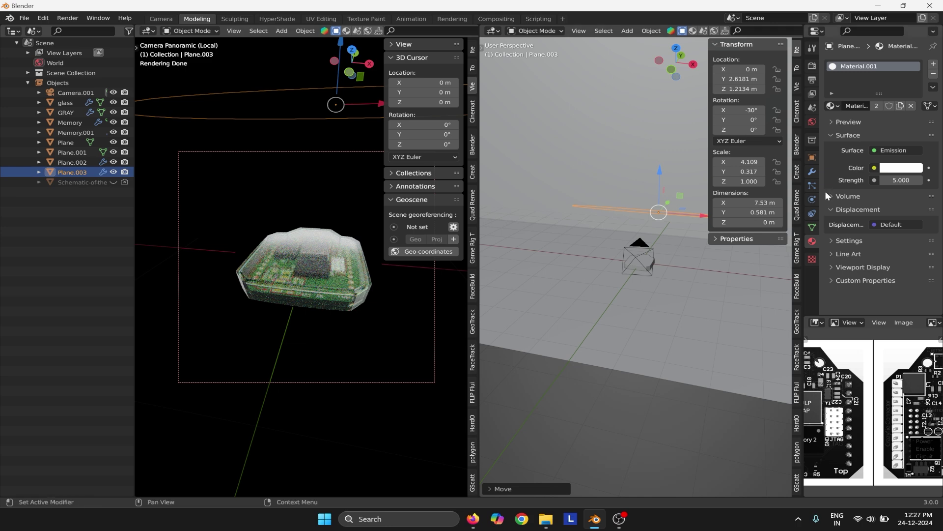
left_click(896, 168)
mouse_move(865, 61)
left_mouse_down()
mouse_move(878, 54)
mouse_move(869, 52)
left_mouse_up()
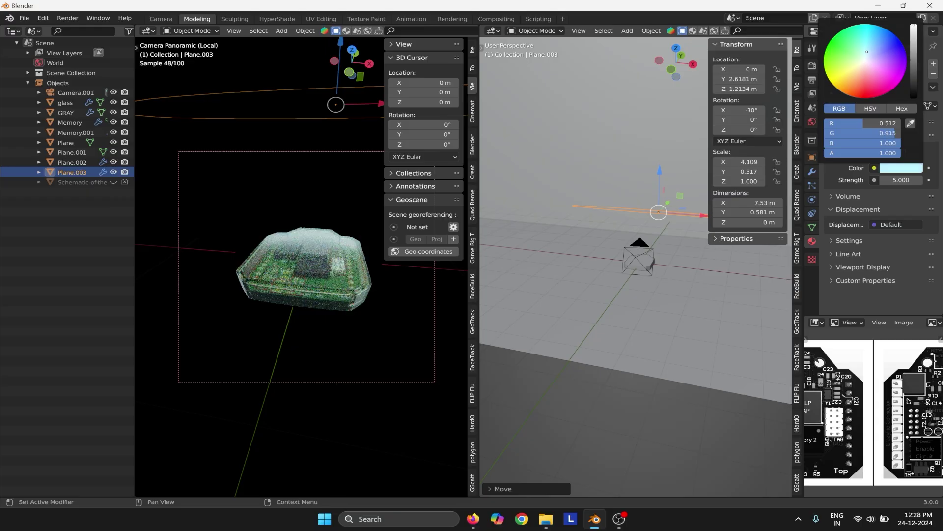
key("q")
left_click(365, 340)
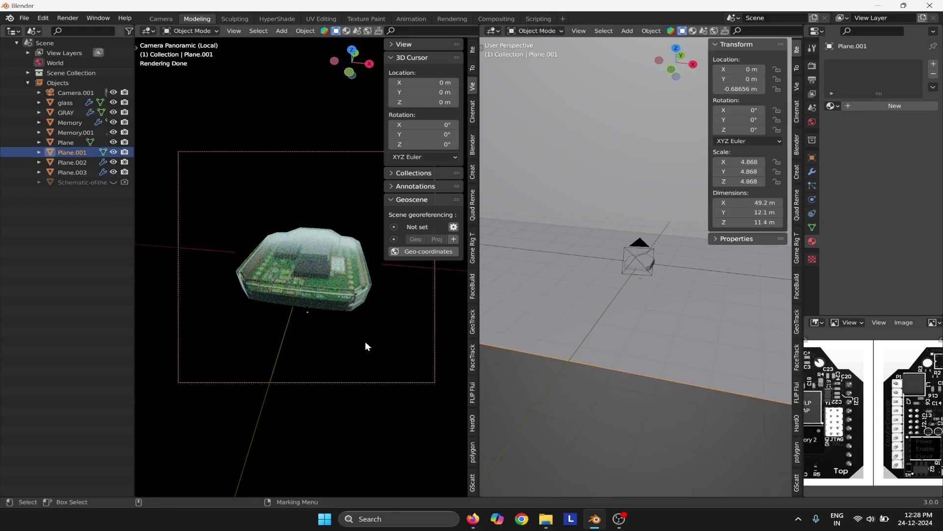
Try other roughness values for the Glass BSDF of the glass enclosure's material and undo the change.
left_click(340, 237)
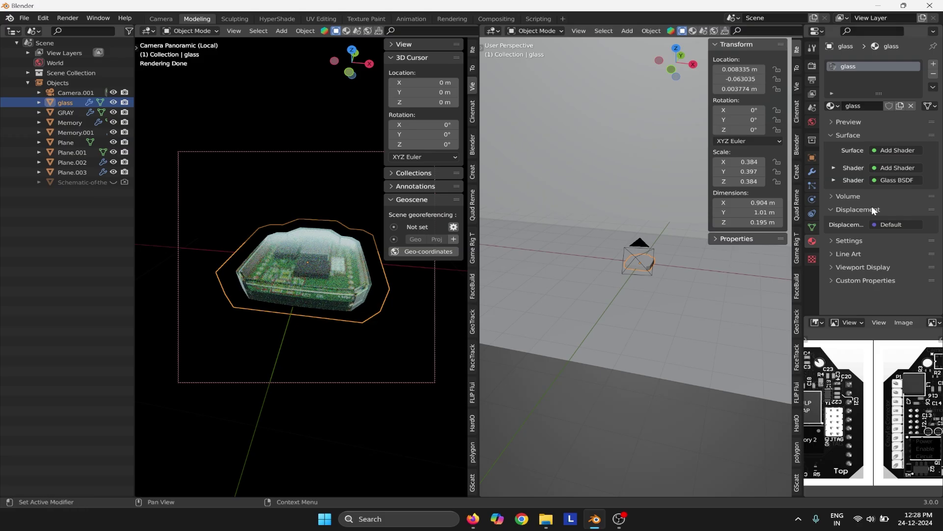
left_click(833, 180)
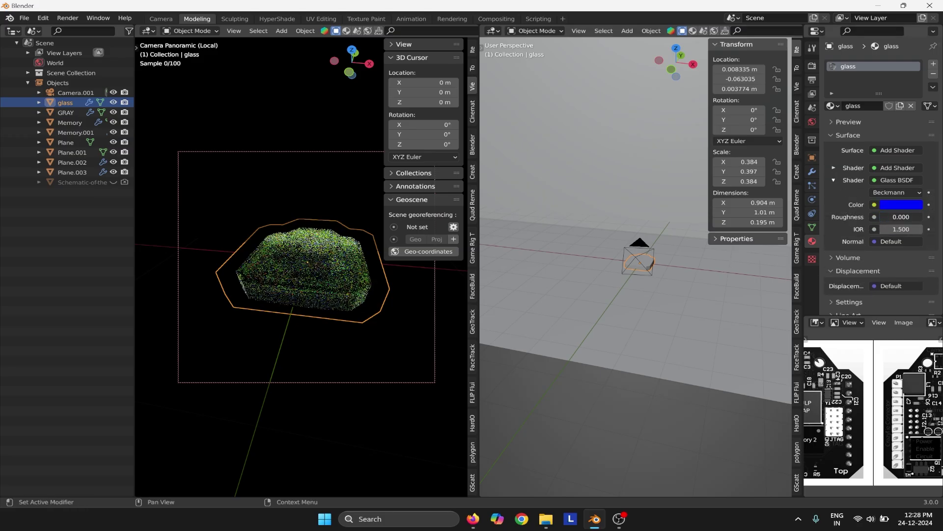
left_click_drag(884, 217, 888, 217)
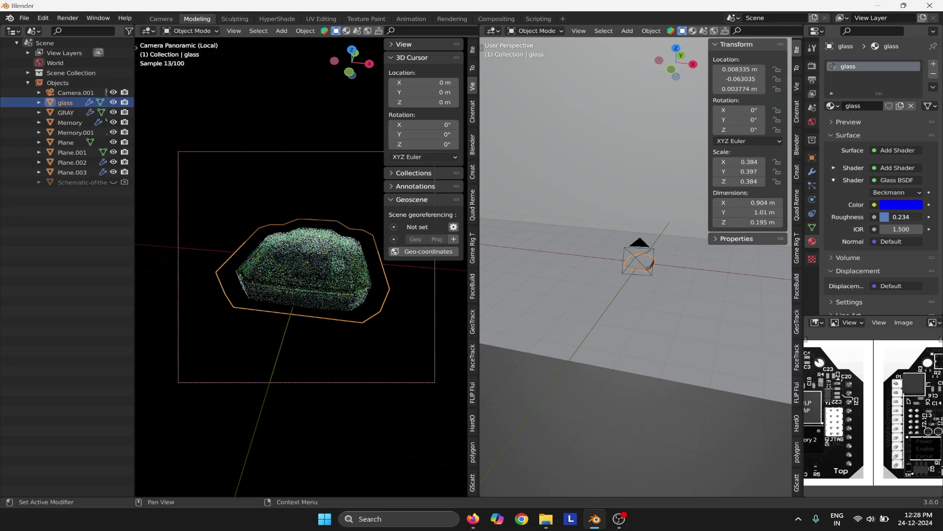
key("ctrl+z")
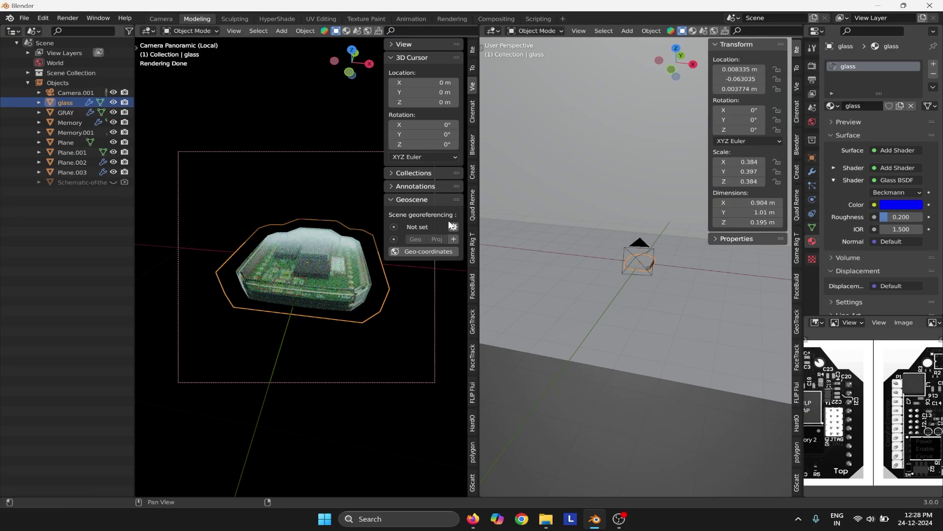
left_click(309, 198)
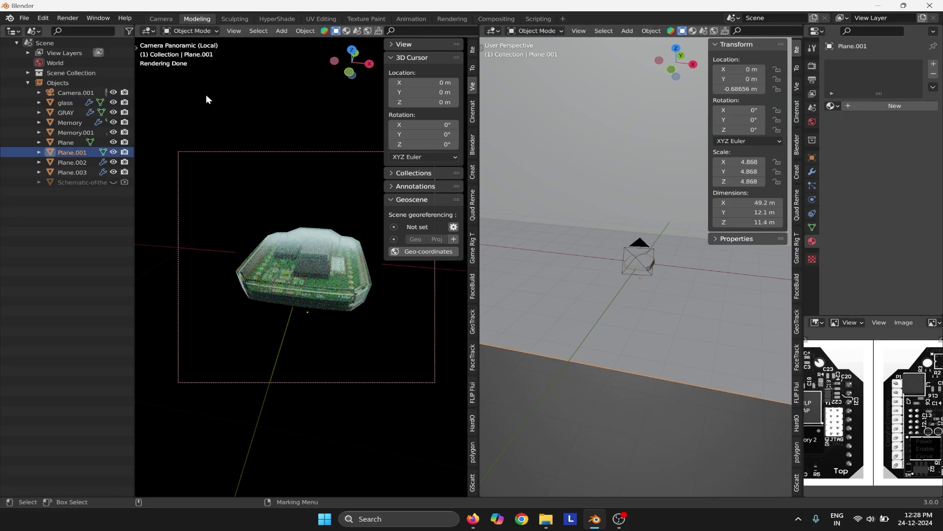
Switch the camera viewport to wireframe shading and render the image in a maximized render window.
key("z")
left_click(144, 235)
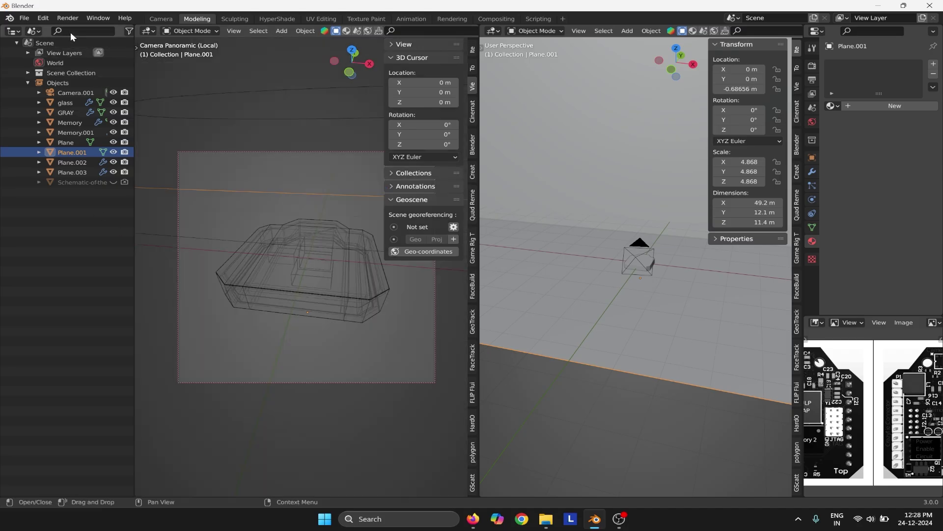
left_click(68, 18)
left_click(80, 28)
left_click(375, 8)
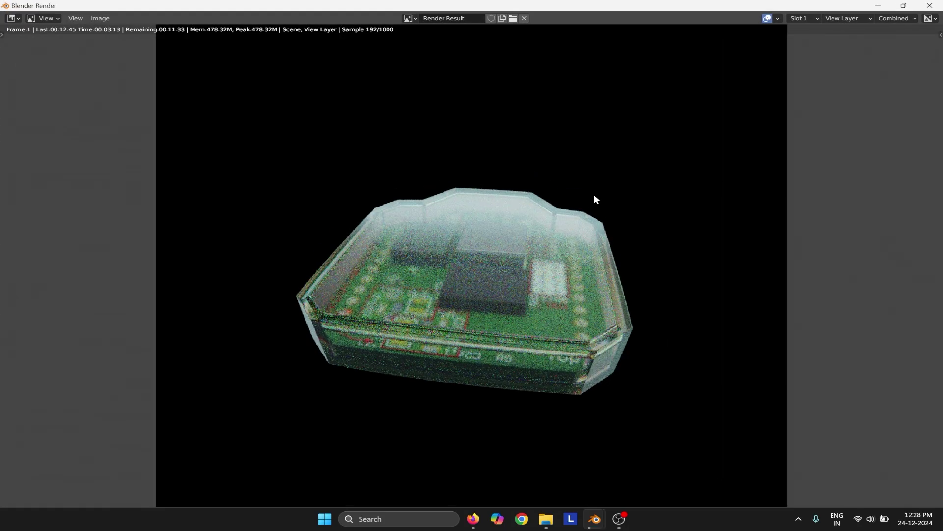
Examine the finished render of the glass-enclosed circuit board up close and as a whole, and close the render window.
scroll(595, 197, "up", 1)
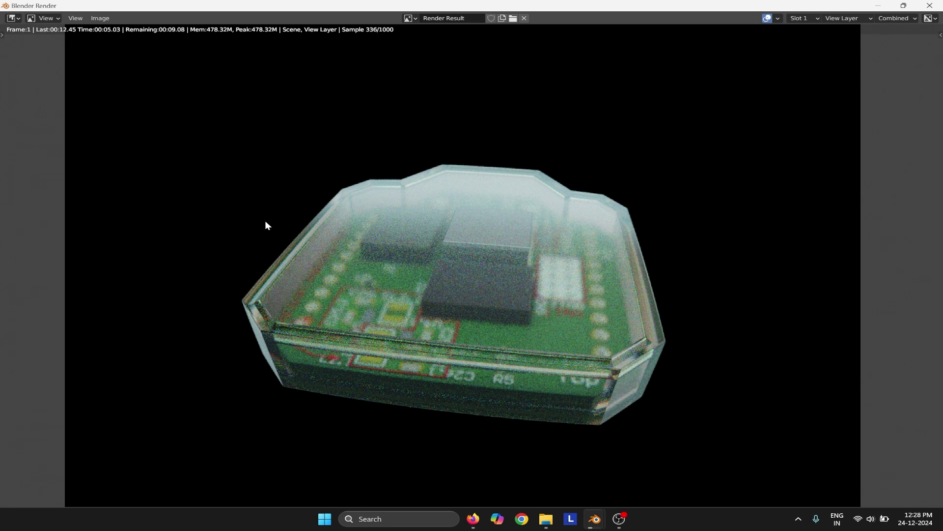
scroll(346, 252, "down", 2)
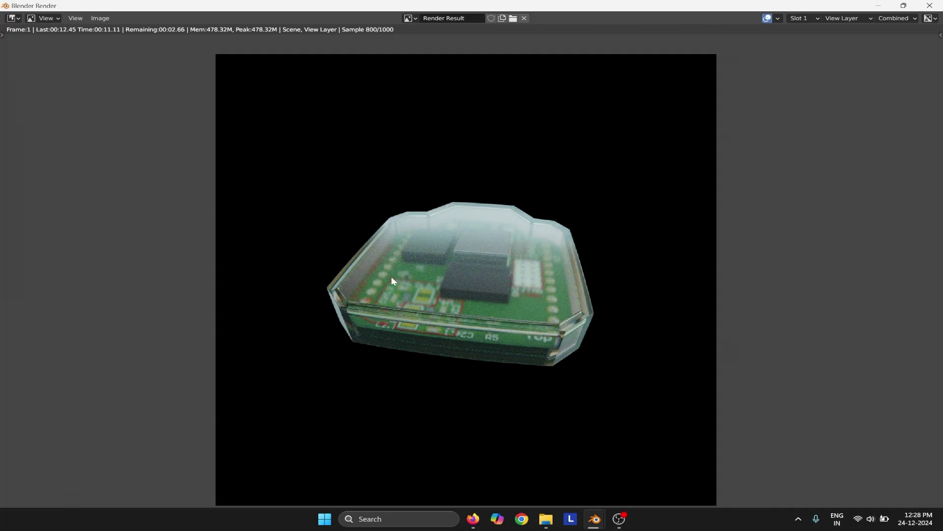
middle_click_drag(419, 281, 370, 253)
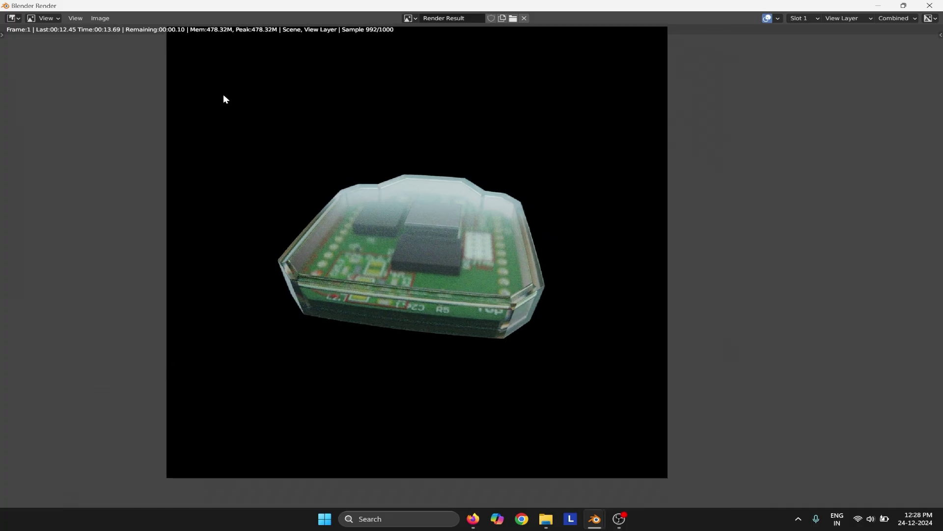
scroll(399, 238, "up", 1)
middle_click_drag(418, 262, 459, 318)
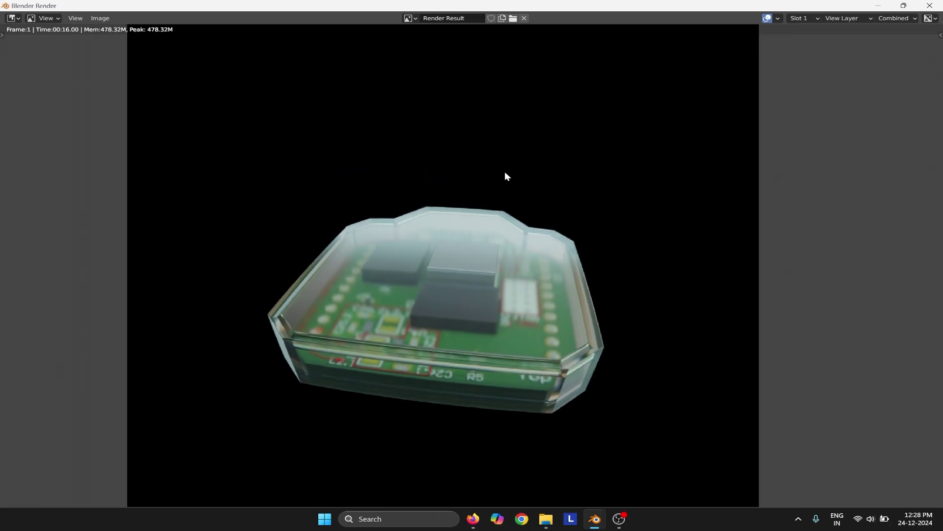
scroll(358, 319, "down", 2)
middle_click_drag(473, 277, 517, 263)
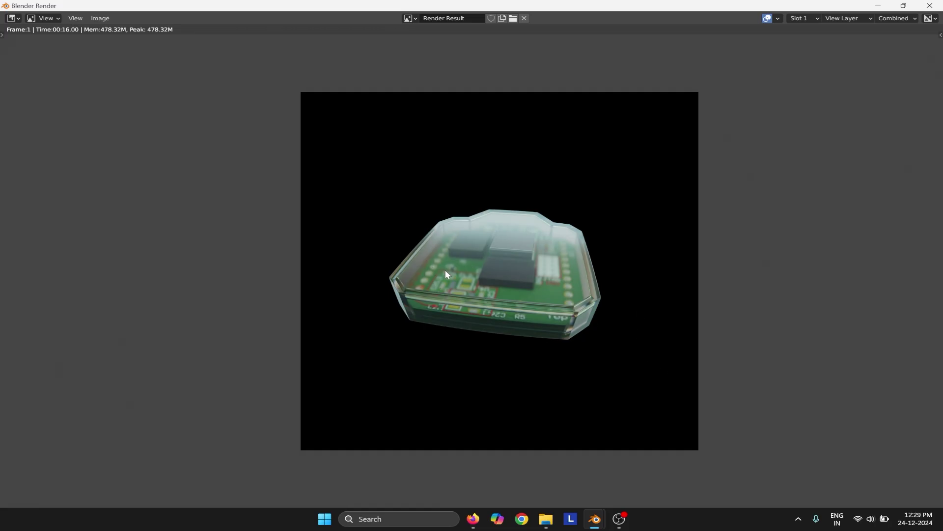
left_click(925, 8)
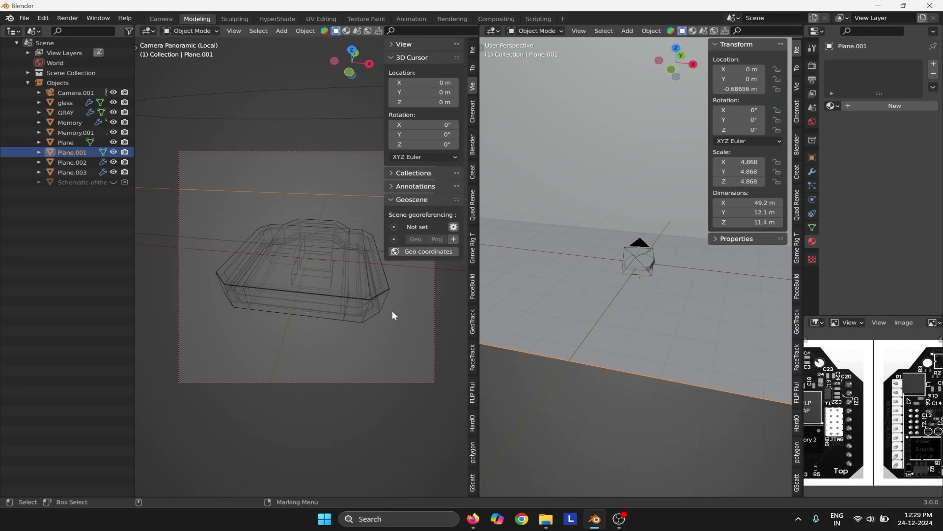
Reopen the last render result for another look at the enclosure and close it again.
left_click(647, 263)
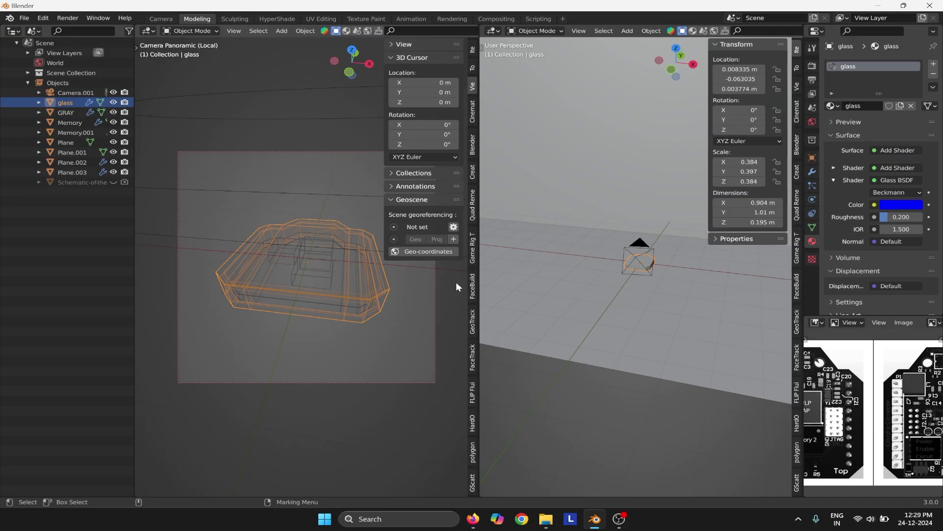
left_click(605, 293)
left_click(68, 17)
left_click(83, 68)
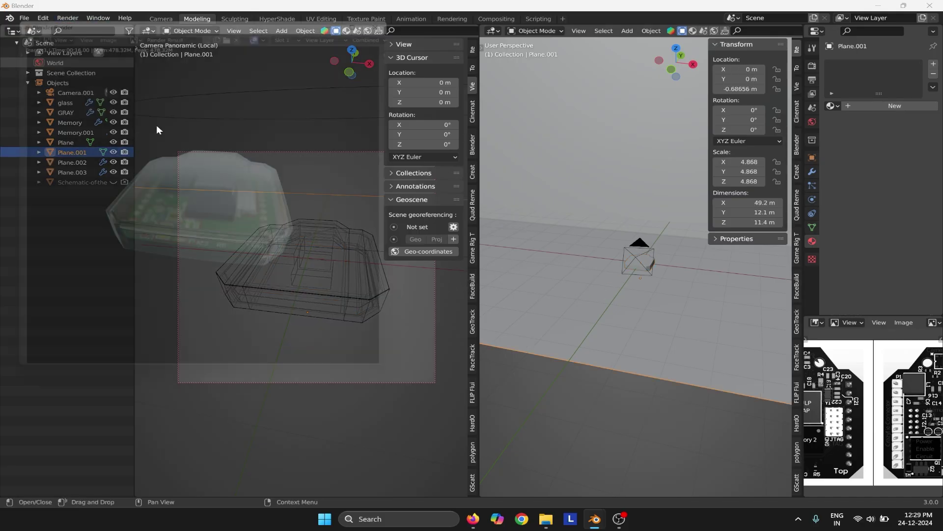
left_click_drag(300, 14, 384, 122)
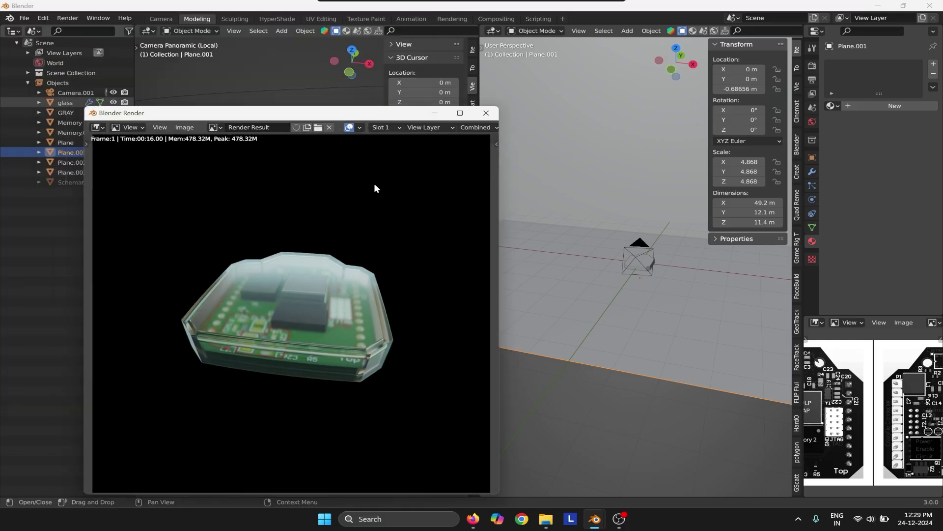
key("Escape")
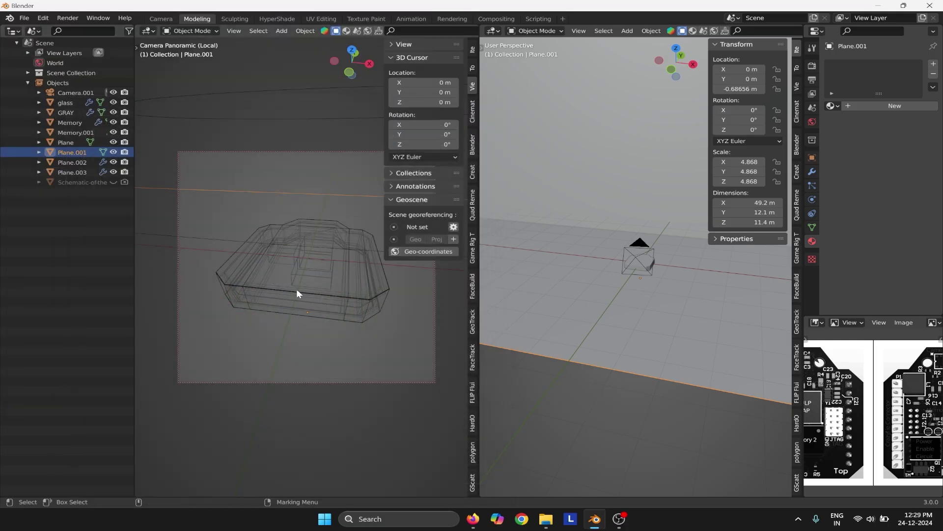
Select the glass enclosure and show the camera viewport in rendered shading through the camera.
left_click(296, 288)
key("grave")
left_click(358, 353)
scroll(338, 358, "down", 1)
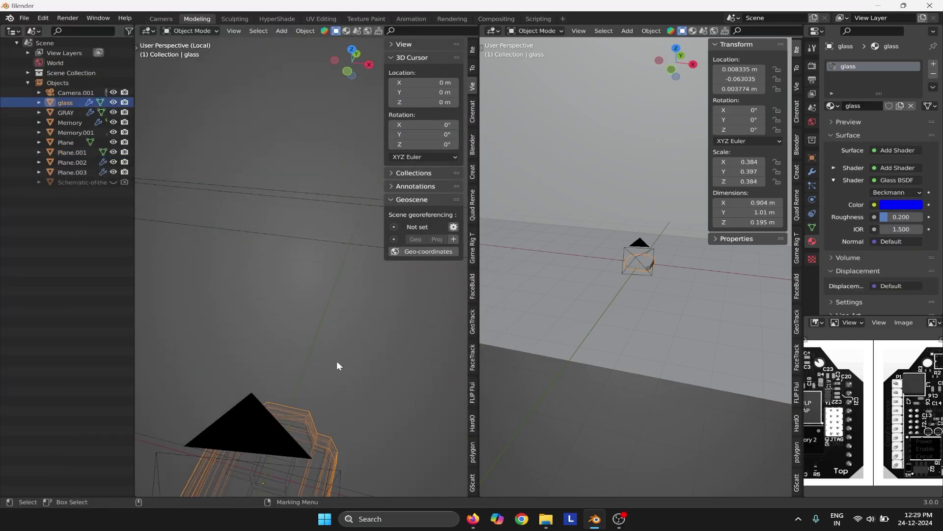
key("space")
left_click(331, 452)
key("z")
left_click(343, 302)
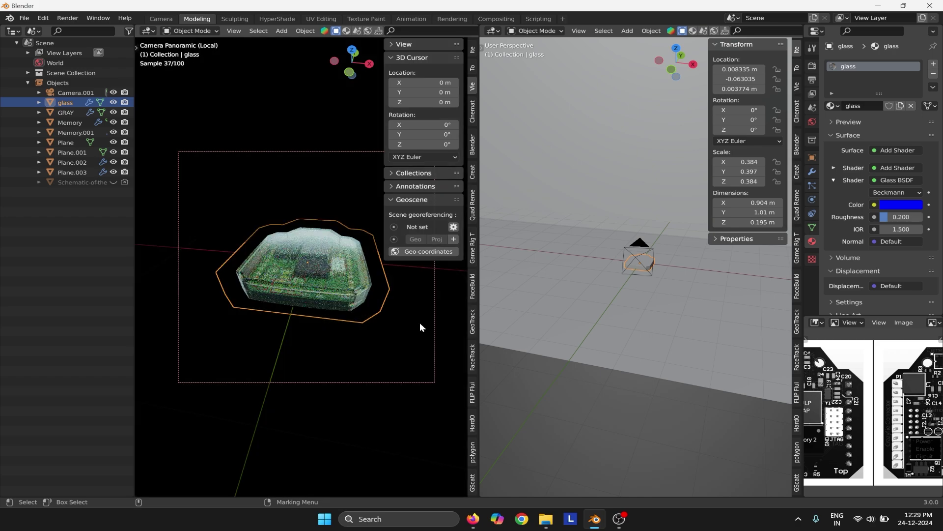
Orbit the camera around the enclosure to a steep view from above that shows the board's top face.
left_click(420, 324)
mouse_move(350, 239)
middle_mouse_down()
mouse_move(346, 253)
mouse_move(282, 282)
mouse_move(208, 284)
mouse_move(152, 262)
mouse_move(450, 236)
middle_mouse_up()
left_click(333, 258)
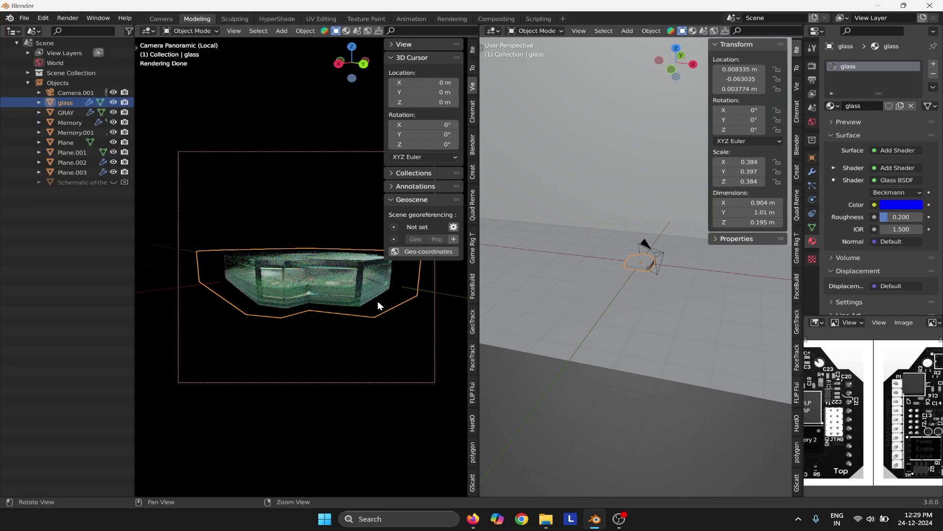
mouse_move(377, 301)
middle_mouse_down()
mouse_move(453, 361)
mouse_move(178, 367)
mouse_move(326, 352)
mouse_move(370, 315)
middle_mouse_up()
middle_click_drag(328, 347, 226, 341)
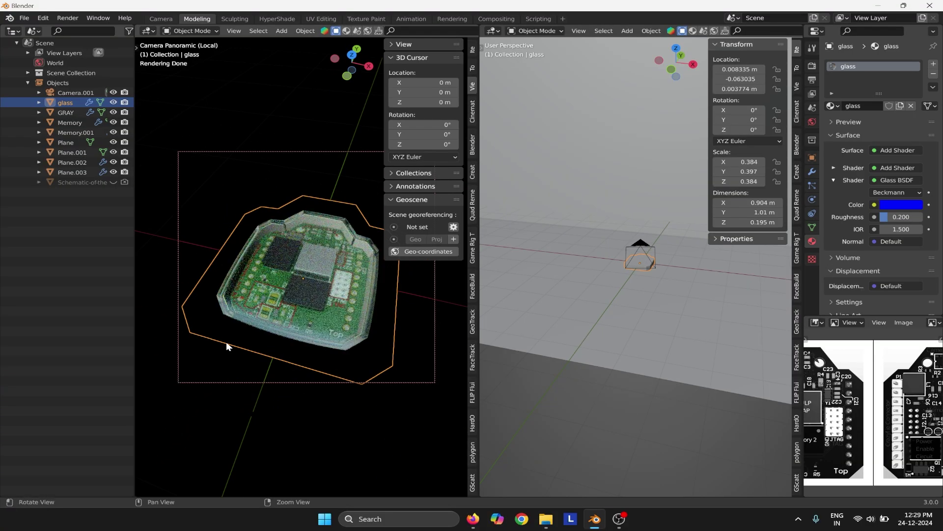
left_click(259, 429)
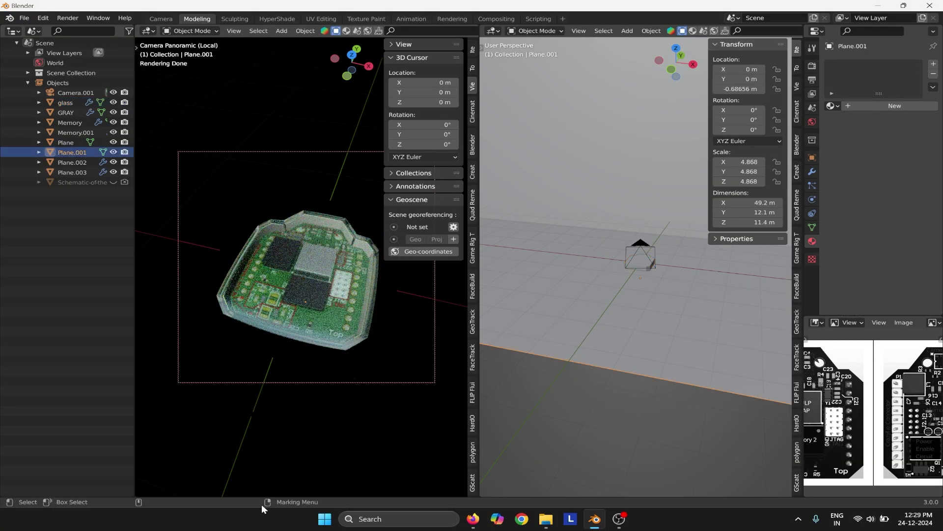
Compare the new camera angle in wireframe and rendered shading.
key("z")
left_click(192, 304)
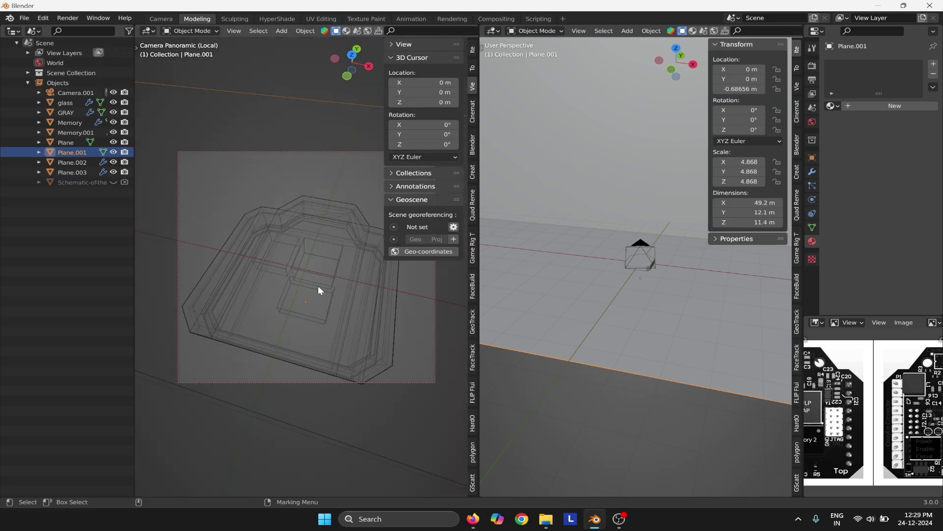
key("z")
left_click(342, 314)
key("z")
left_click(339, 224)
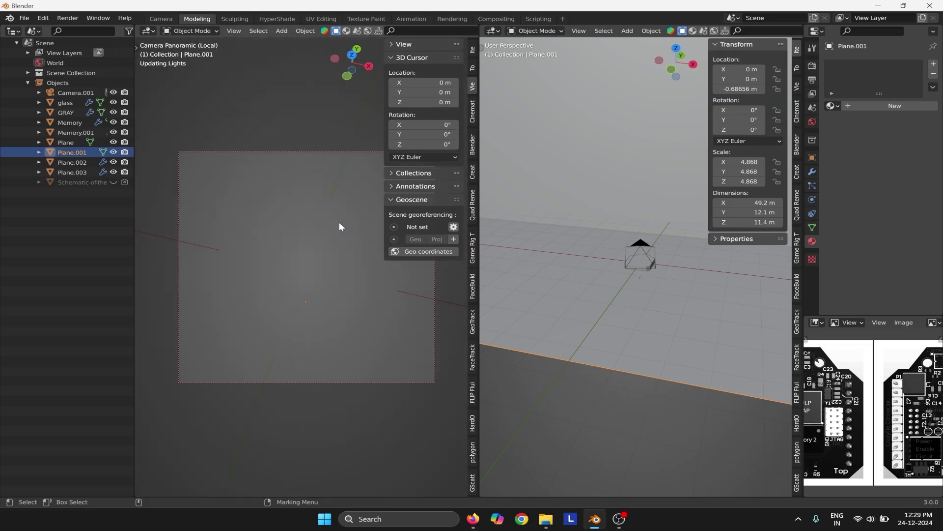
left_click(297, 336)
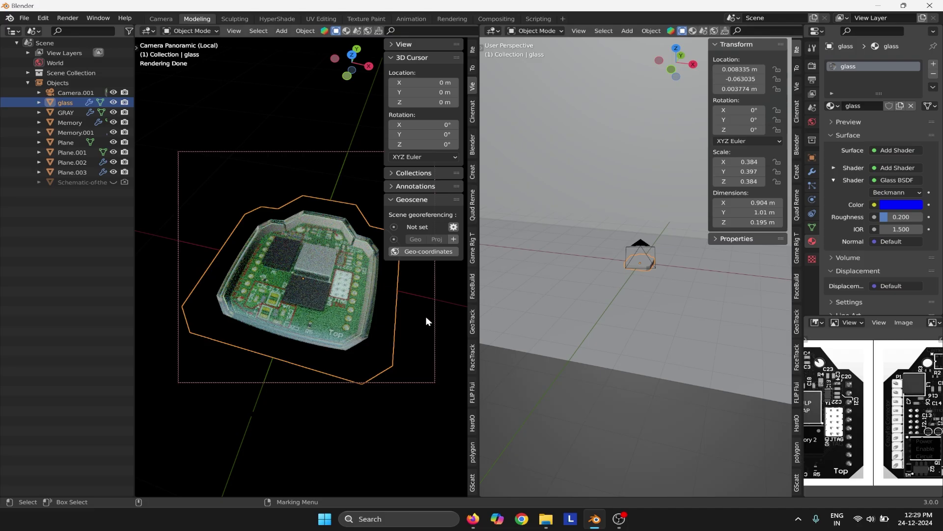
left_click(282, 246)
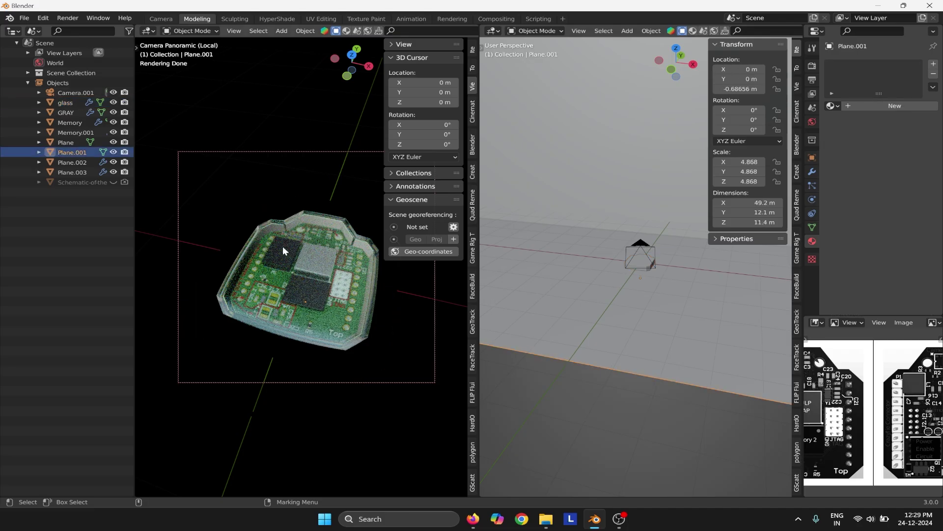
left_click(290, 211)
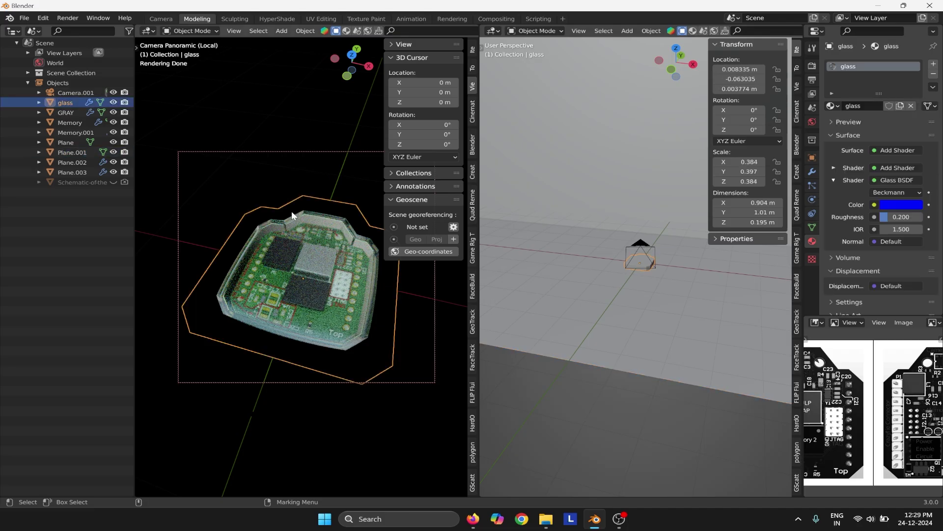
left_click(285, 190)
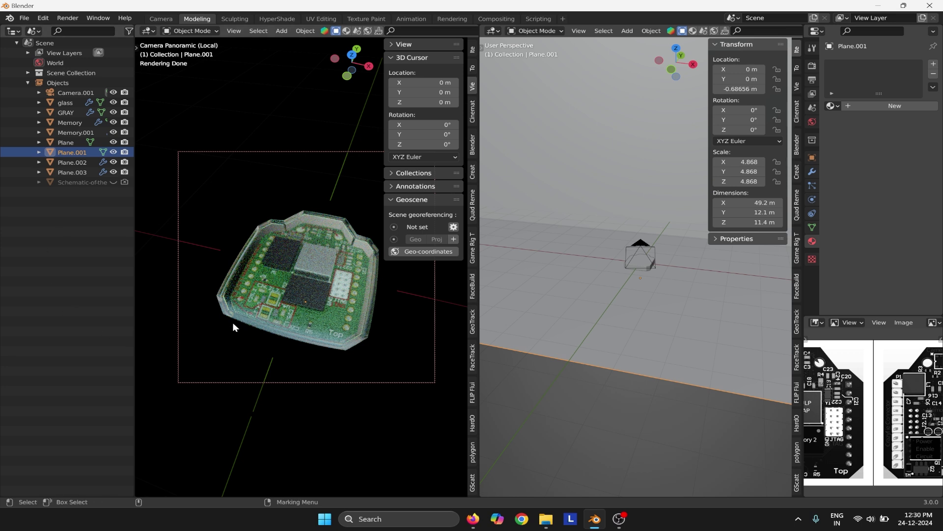
left_click(273, 325)
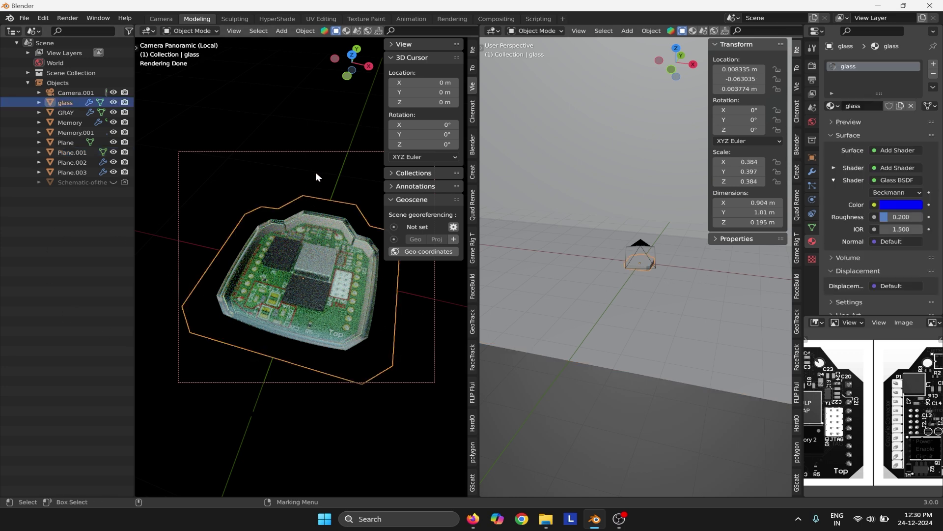
left_click(300, 309)
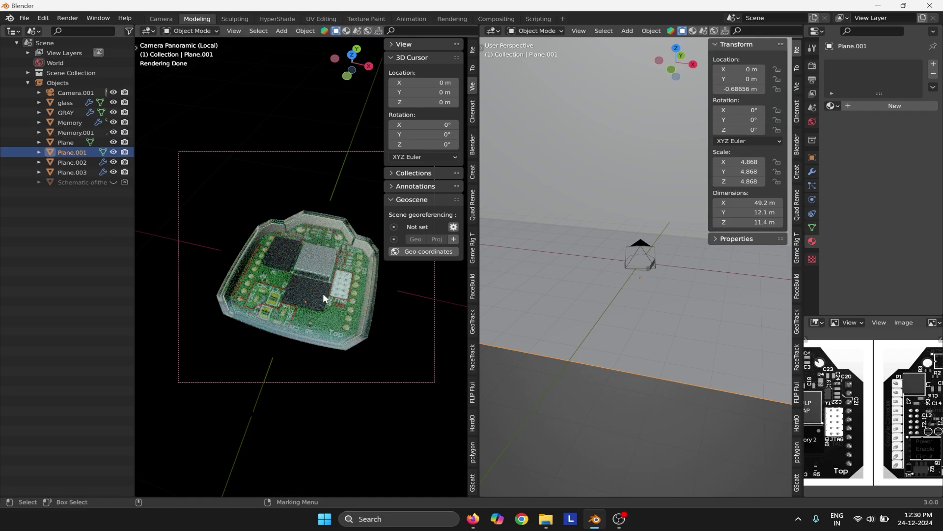
left_click_drag(321, 266, 306, 255)
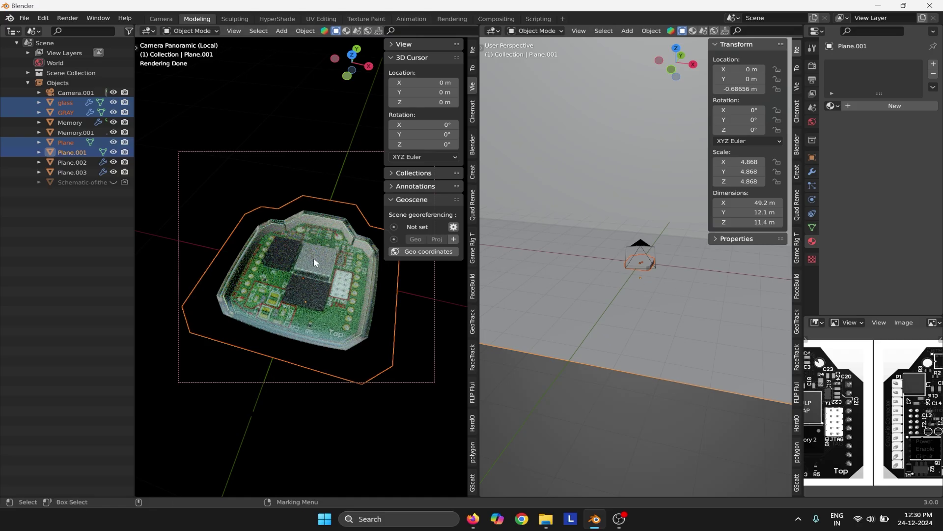
left_click(337, 182)
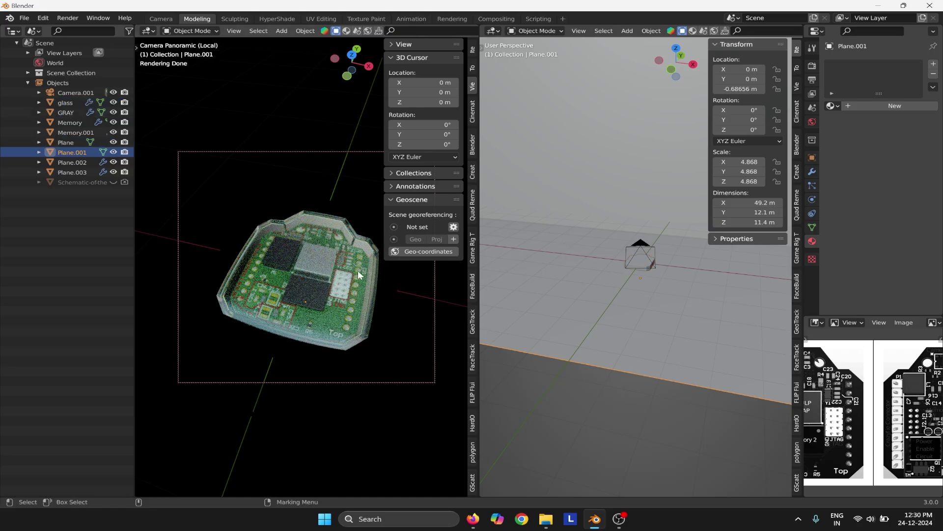
left_click(335, 289)
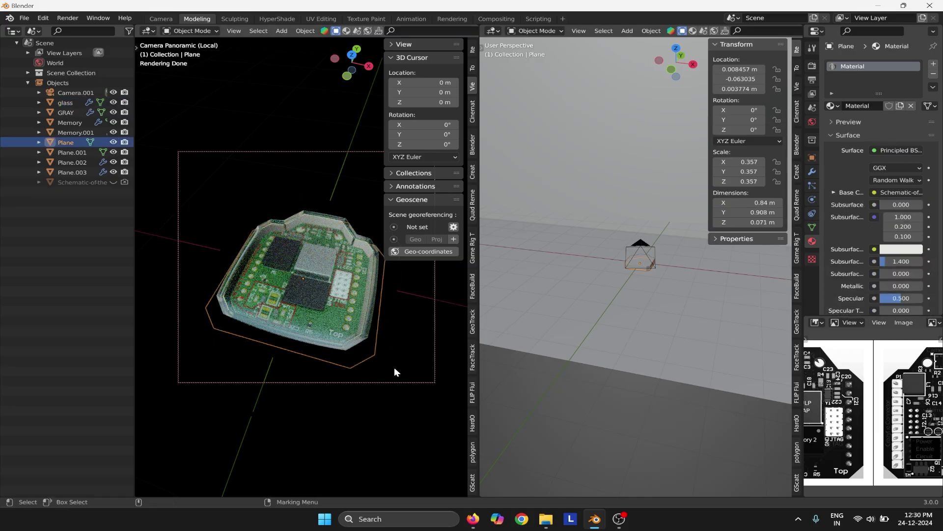
left_click(358, 293)
left_click(378, 317)
mouse_move(621, 523)
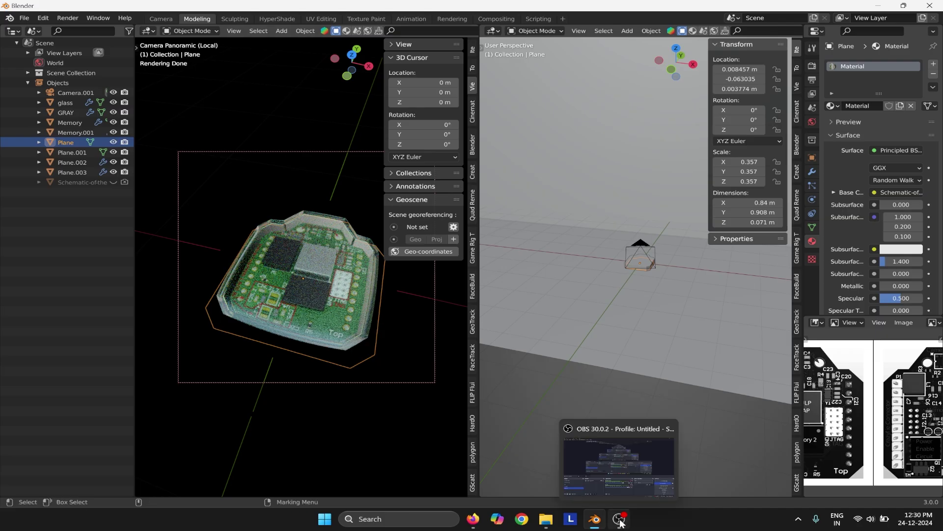